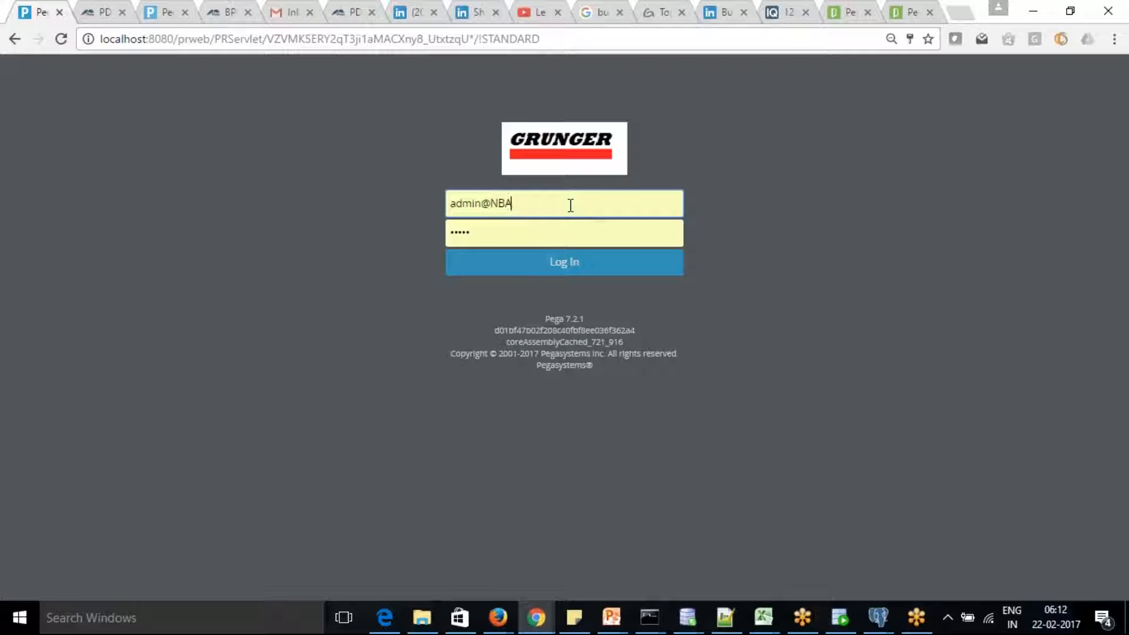
# Log in with the saved Eget administrator account to reach the Designer Studio Home page.
pyautogui.press('BackSpace')
pyautogui.press('BackSpace')
pyautogui.press('BackSpace')
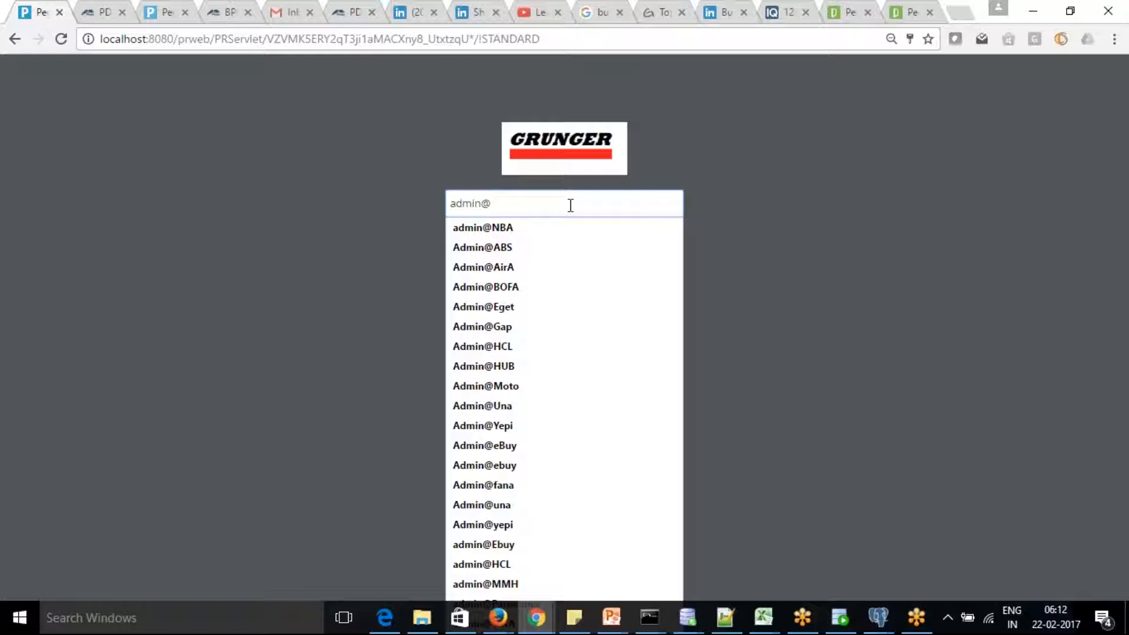
pyautogui.write('Eget')
pyautogui.click(544, 228)
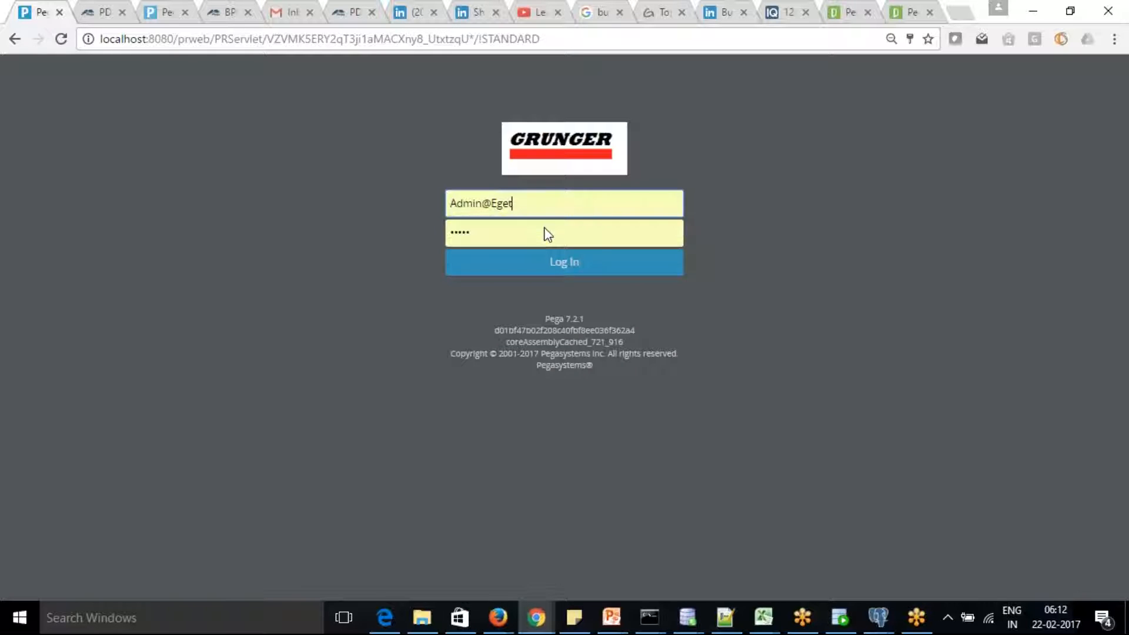
pyautogui.click(569, 267)
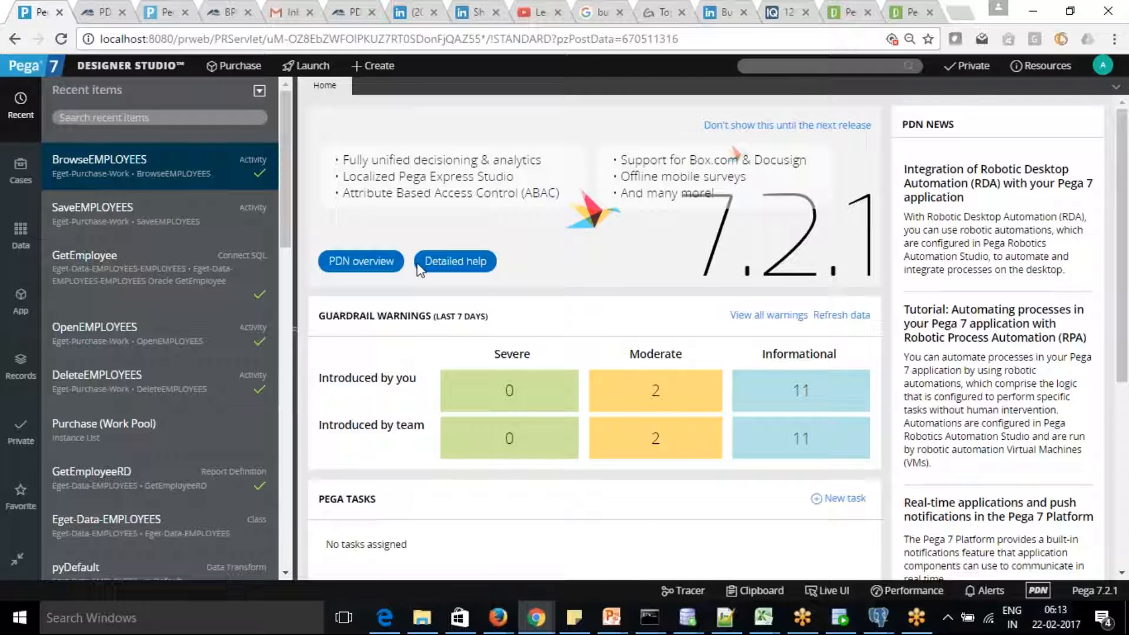
# Open the BrowseEMPLOYEES activity from Recent items and show the Records explorer.
pyautogui.click(118, 169)
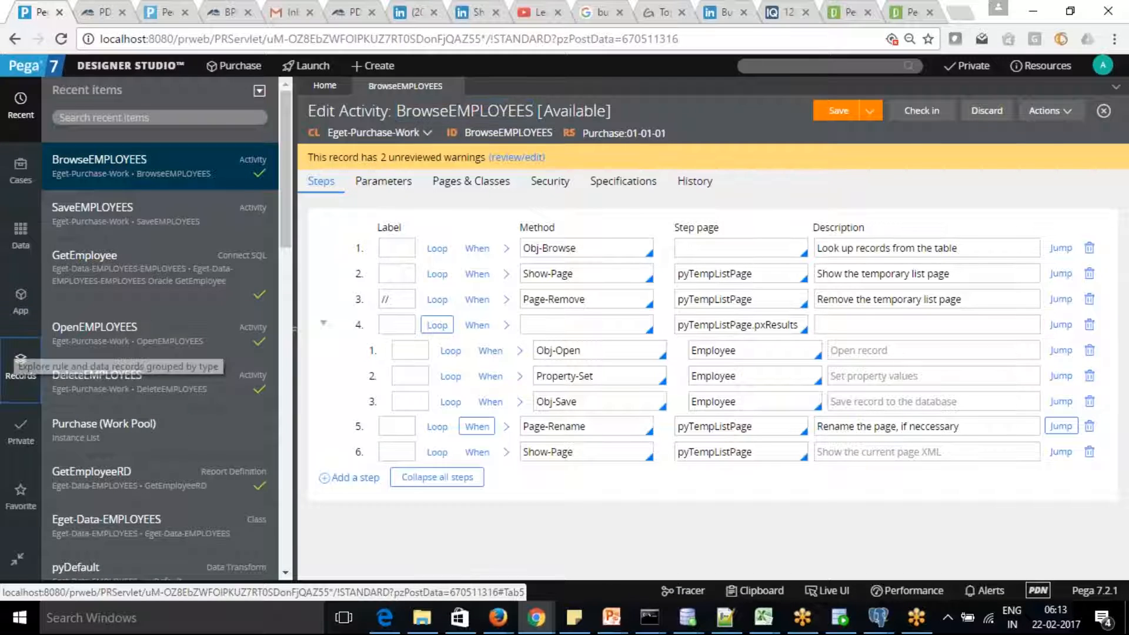
pyautogui.click(20, 361)
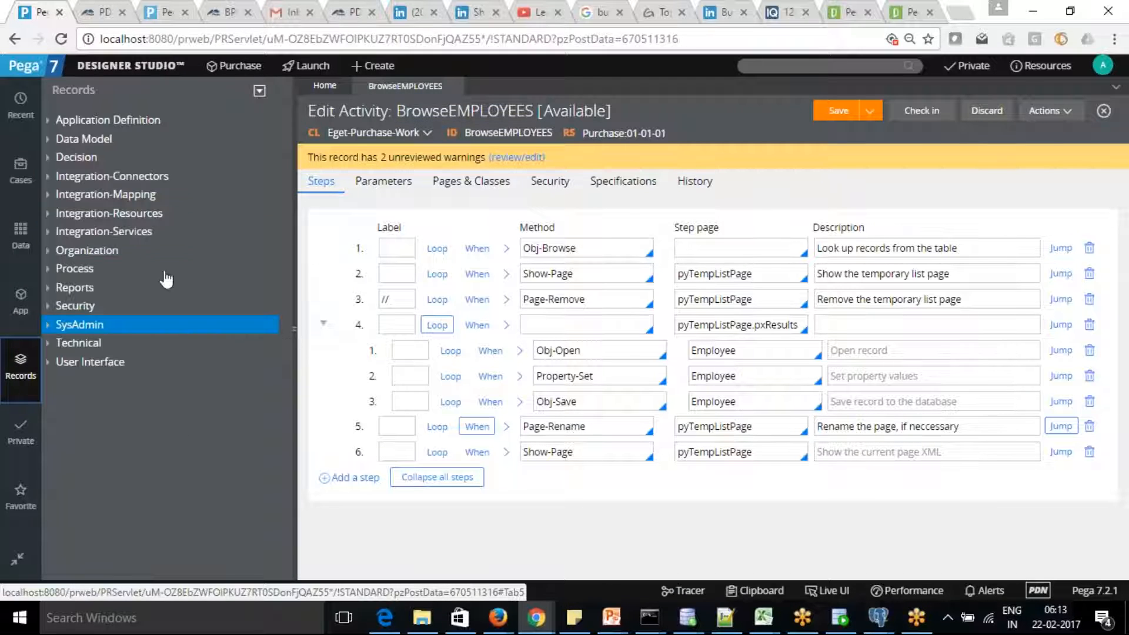
pyautogui.click(49, 120)
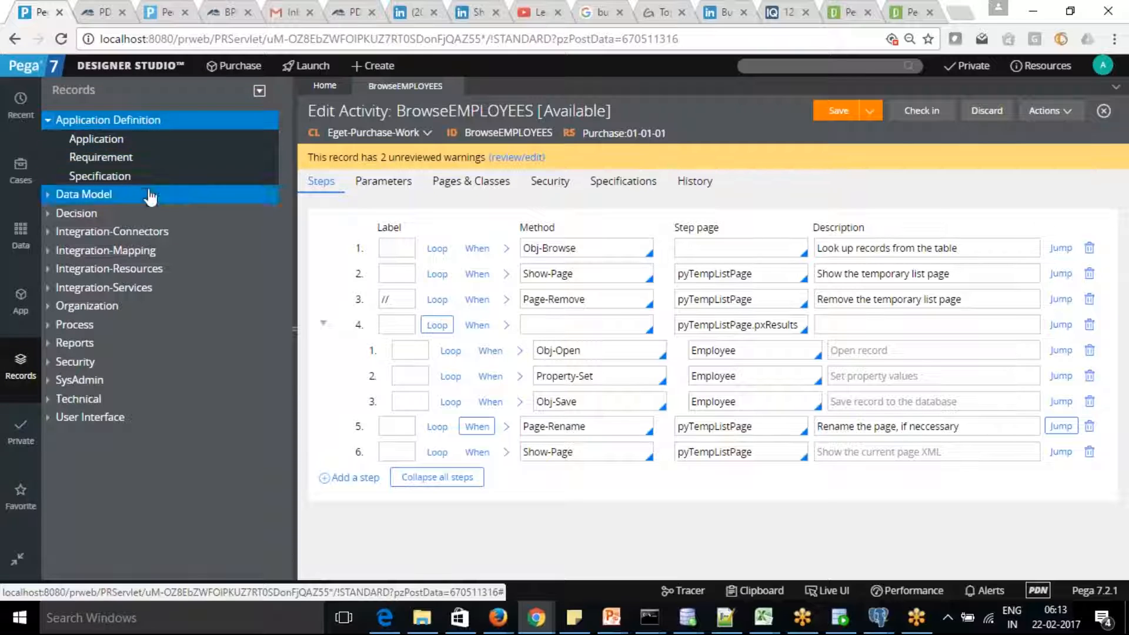
pyautogui.click(49, 122)
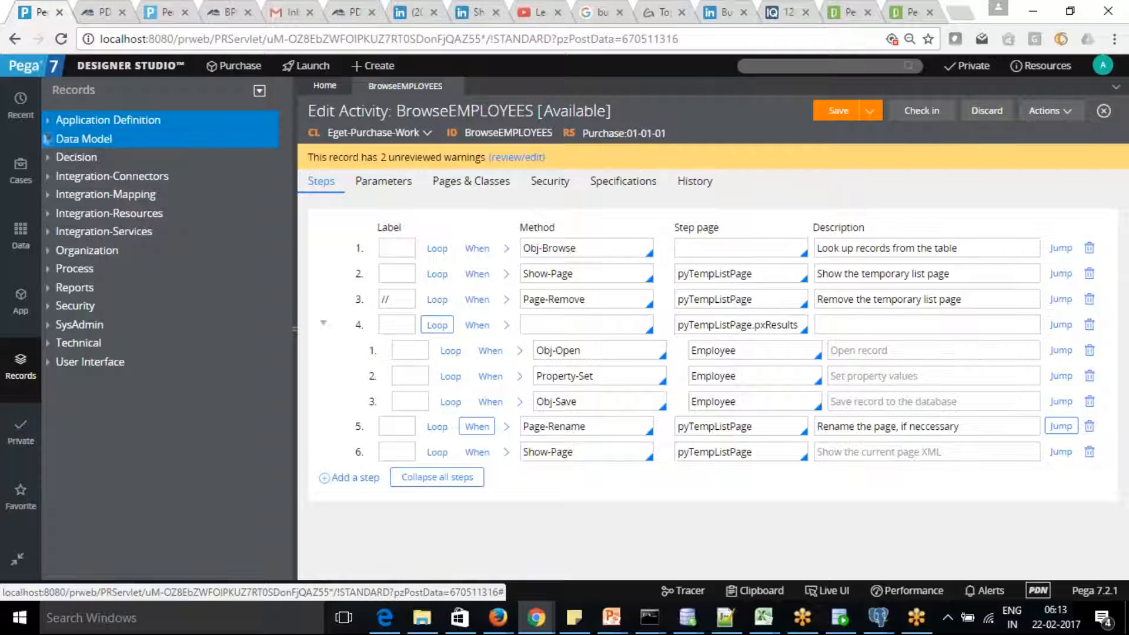
pyautogui.click(49, 139)
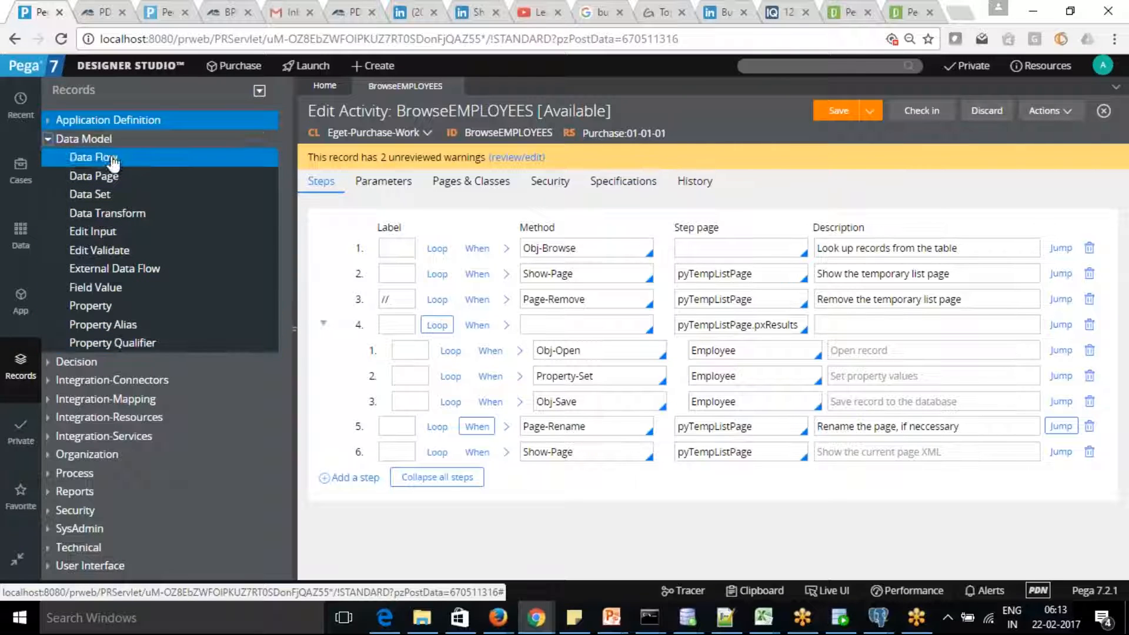
pyautogui.click(53, 145)
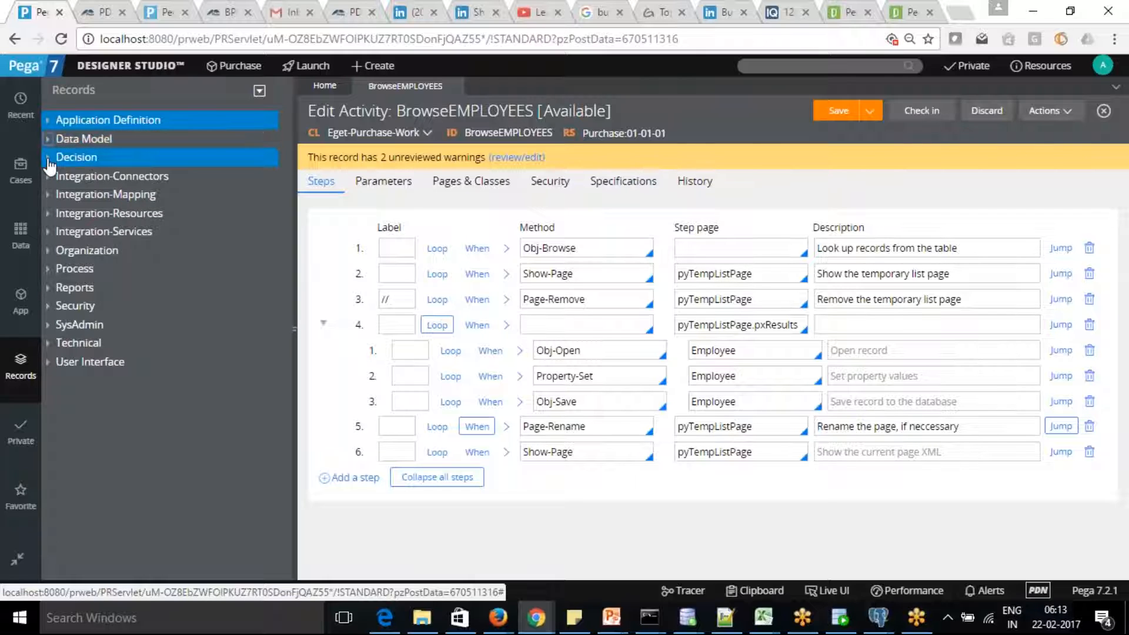
pyautogui.click(49, 157)
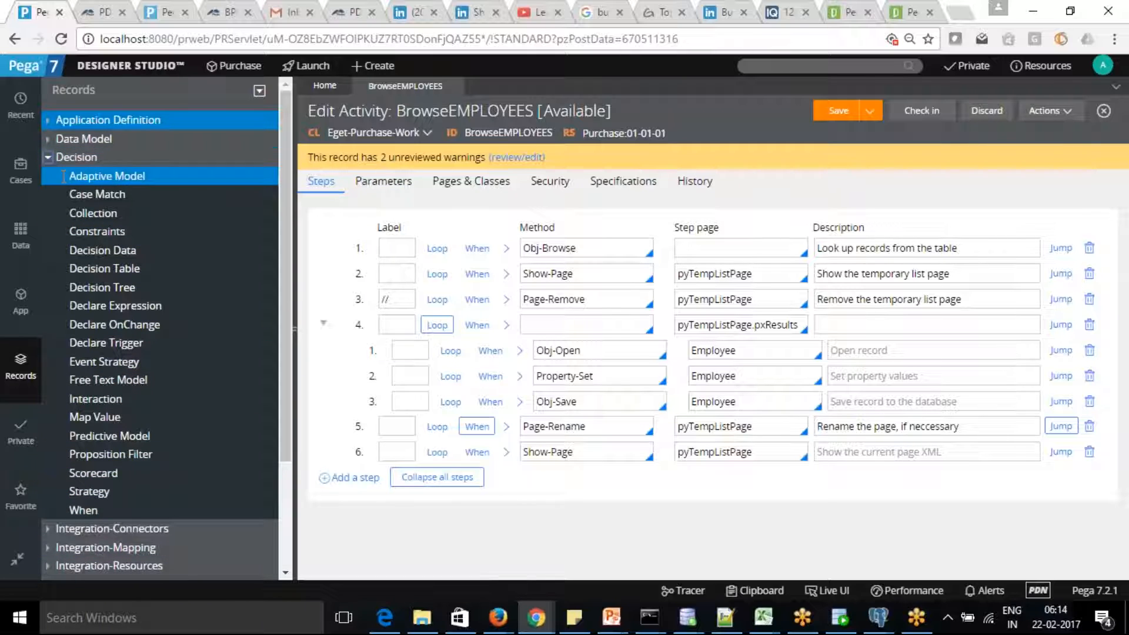
pyautogui.click(49, 157)
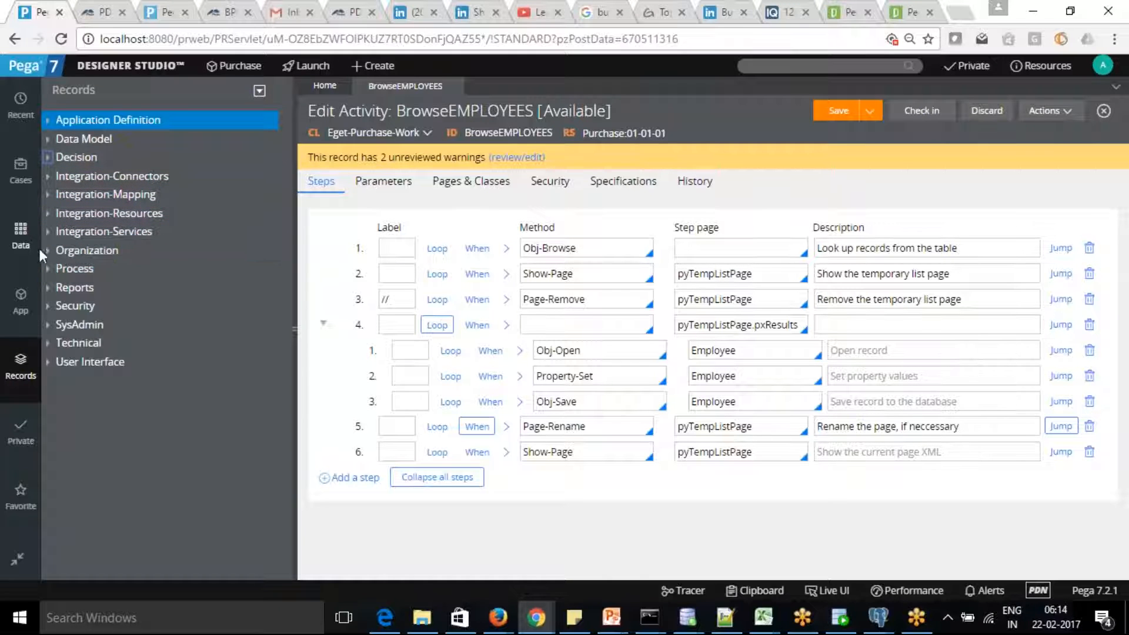
pyautogui.click(50, 259)
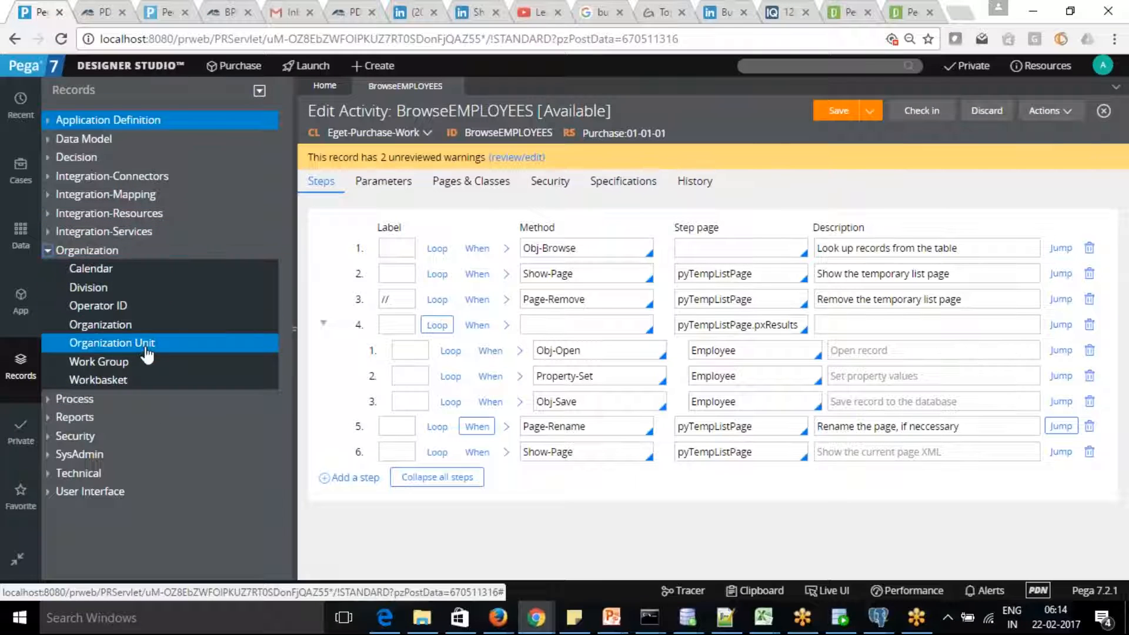
pyautogui.click(54, 250)
pyautogui.click(50, 251)
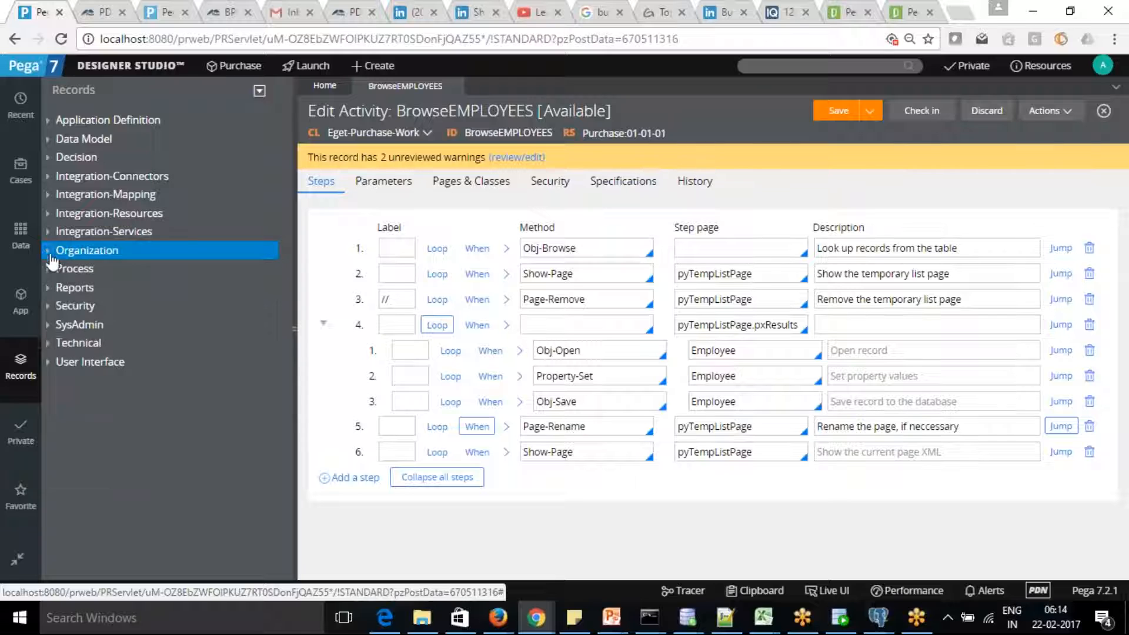
pyautogui.click(51, 272)
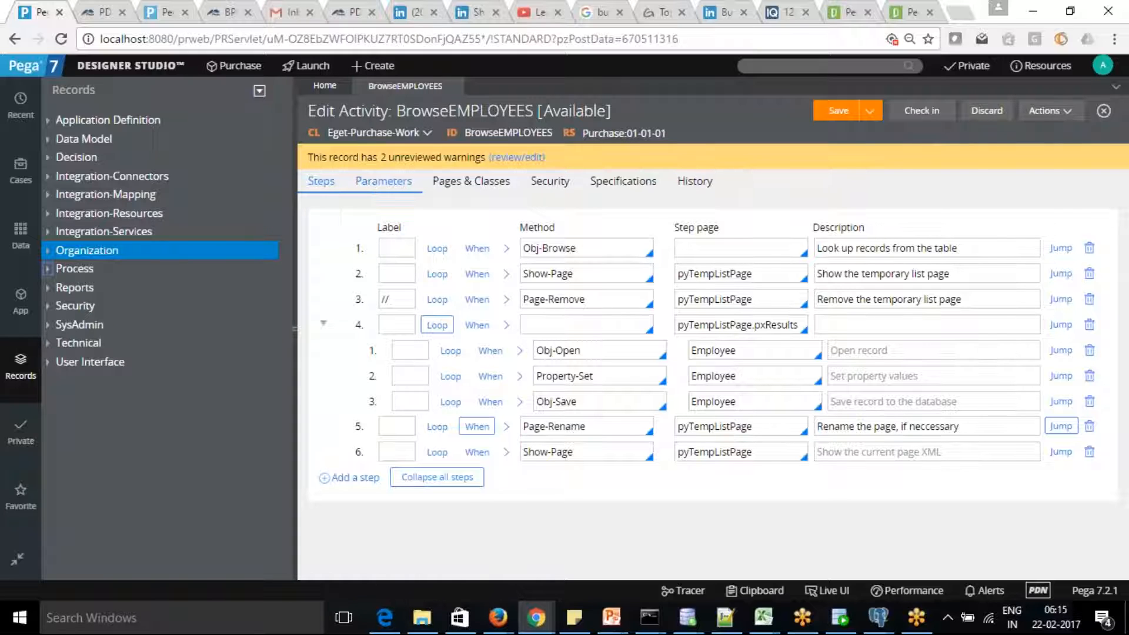
# Briefly expand Process, then expand Reports to list Category, Report Definition and Shortcut.
pyautogui.click(48, 269)
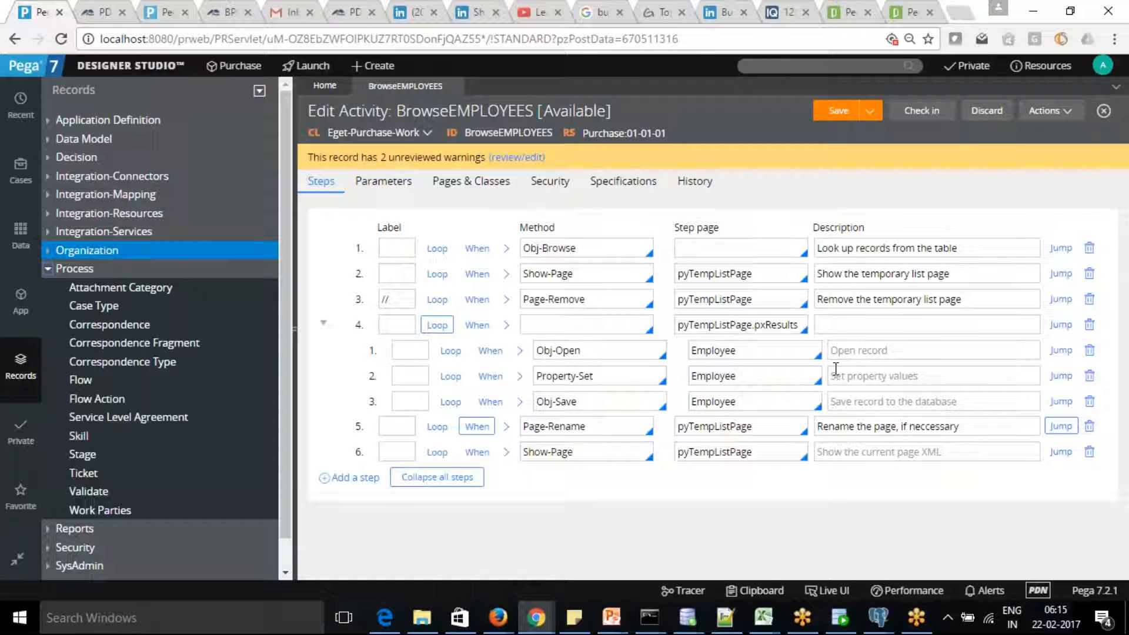
pyautogui.click(1033, 438)
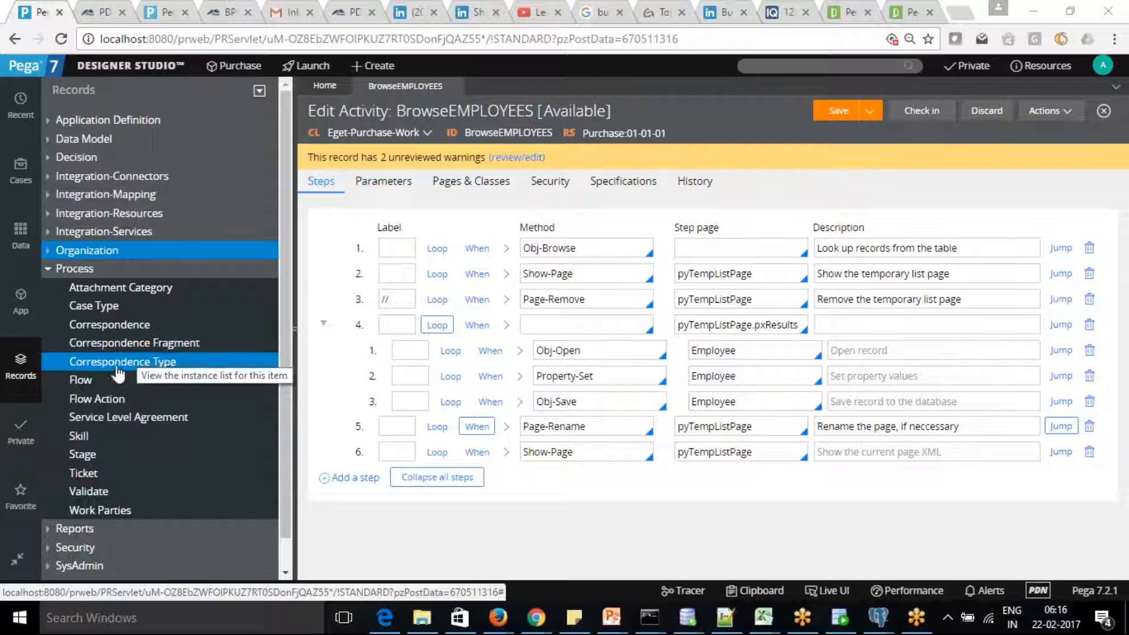
pyautogui.click(47, 268)
pyautogui.click(47, 288)
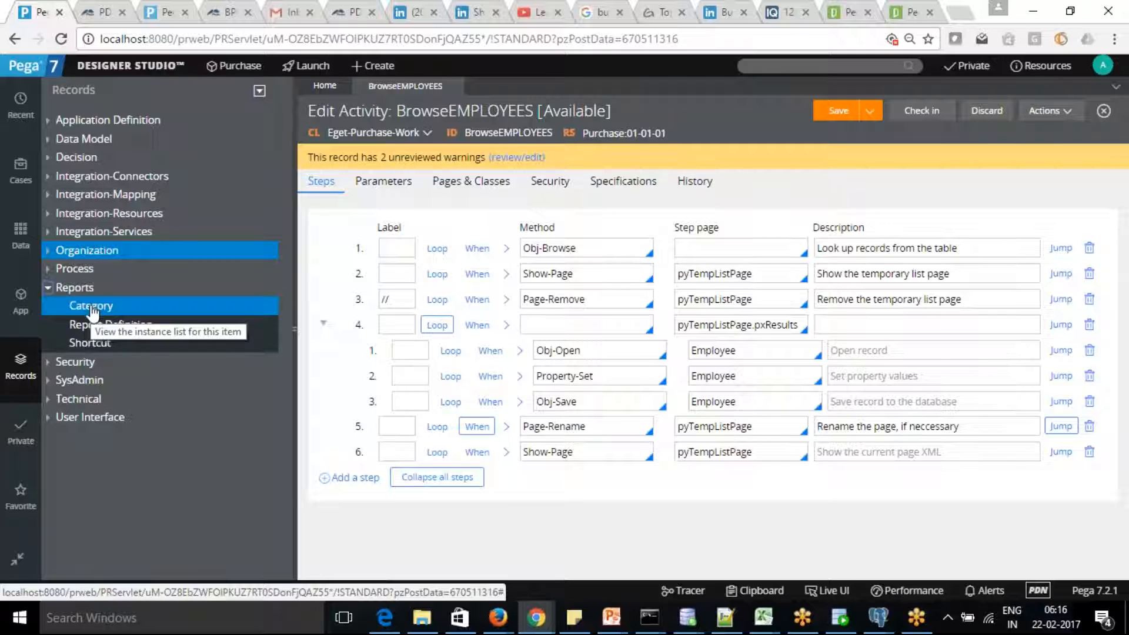
# Collapse Reports and expand Security, scrolling from Access Deny to WS-Security Profile.
pyautogui.click(48, 288)
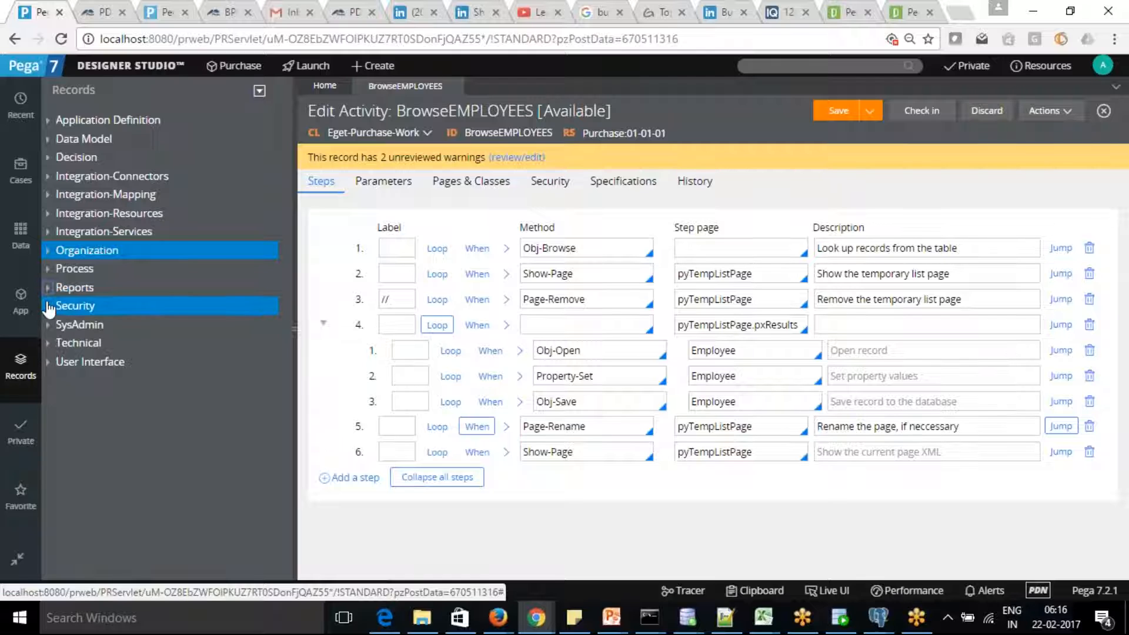
pyautogui.click(48, 306)
pyautogui.moveTo(283, 287); pyautogui.dragTo(285, 371)
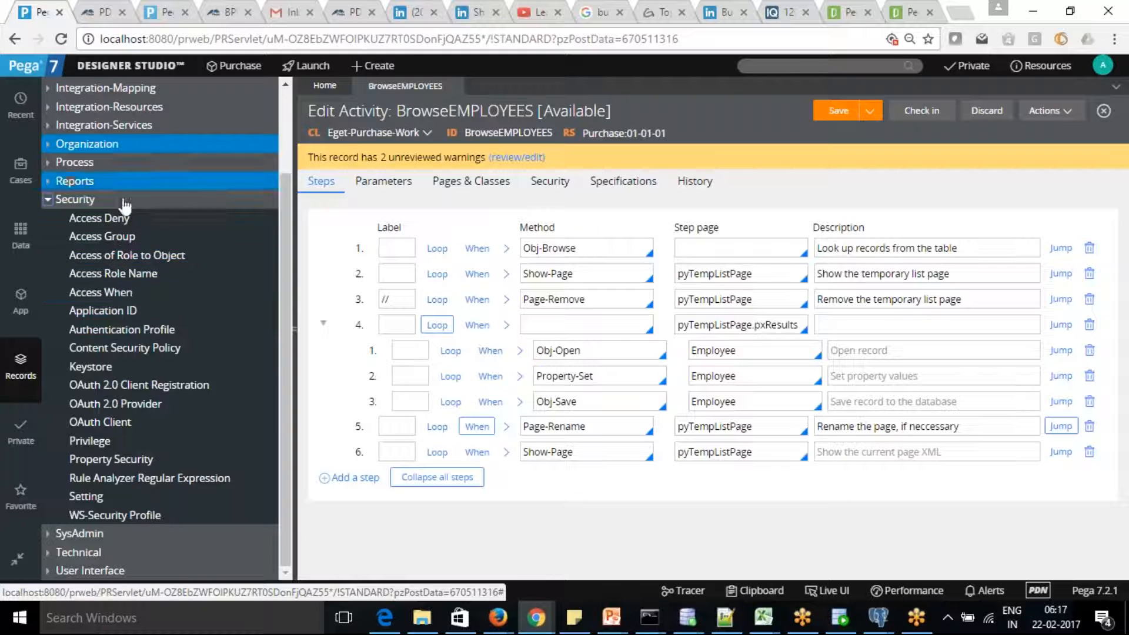
# Collapse Security and expand SysAdmin, scrolling through Agent Schedule to Word Template.
pyautogui.click(48, 199)
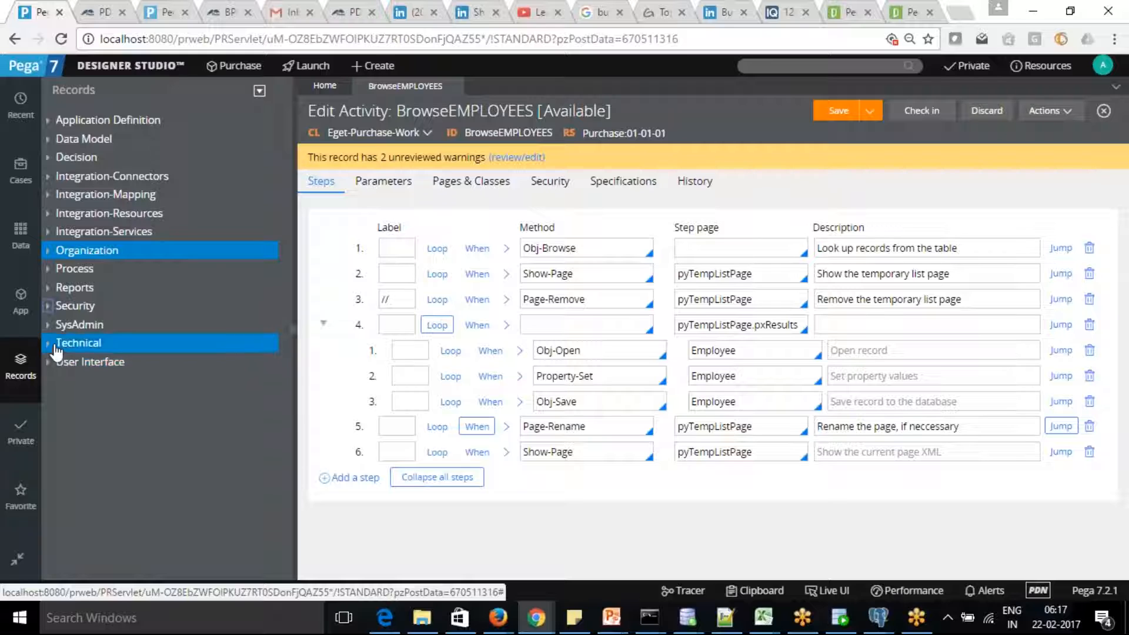
pyautogui.click(48, 326)
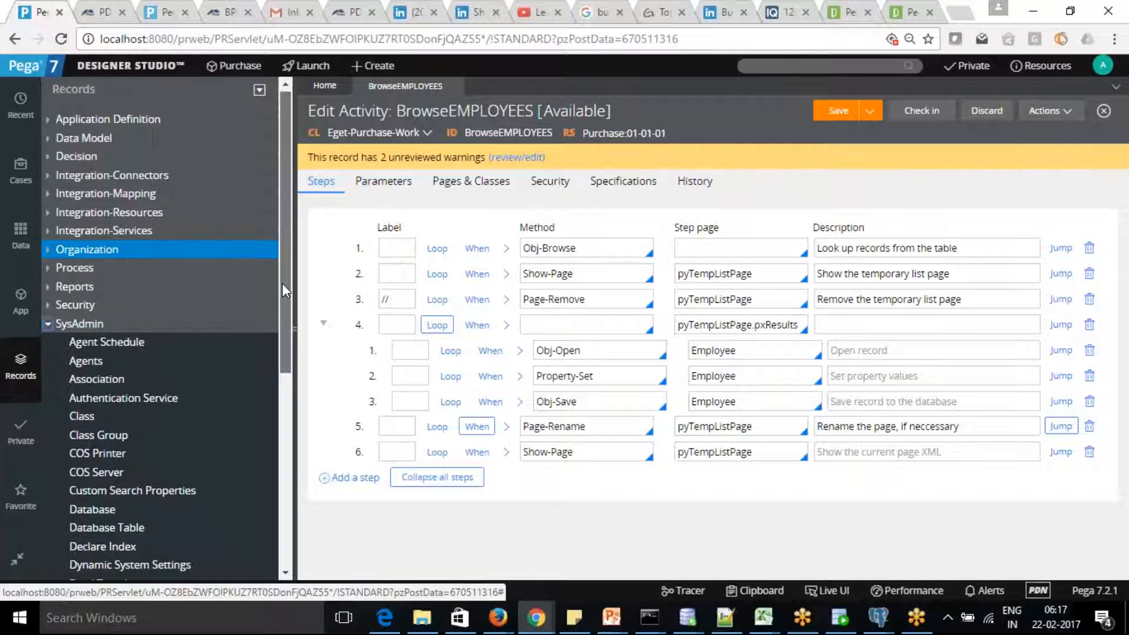
pyautogui.scroll(-3, 287, 319)
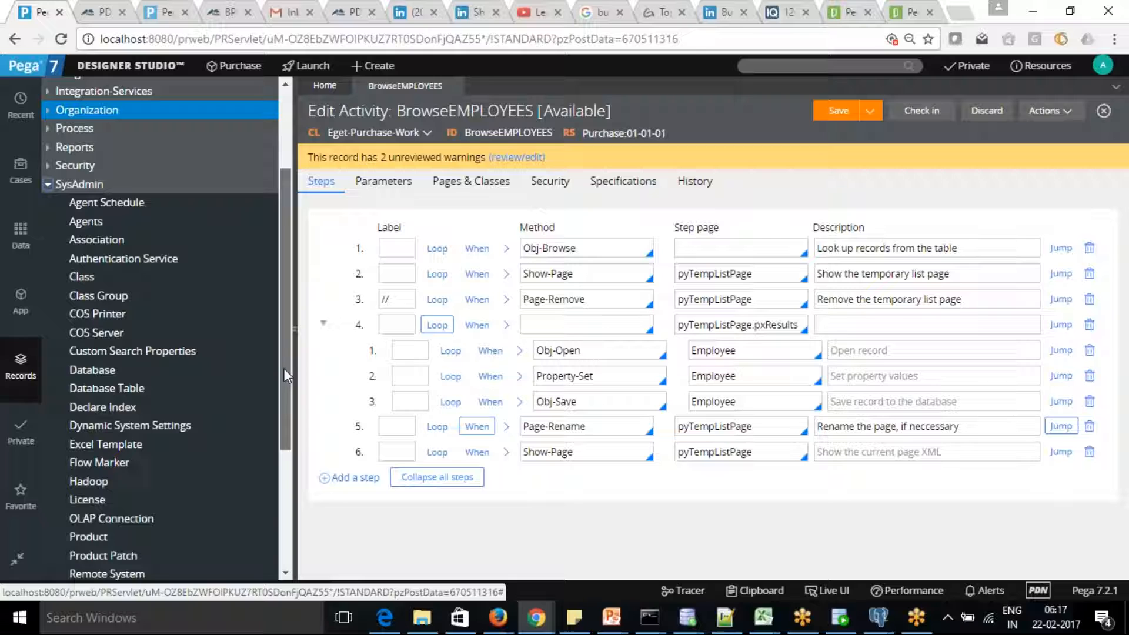
pyautogui.moveTo(284, 369); pyautogui.dragTo(282, 467)
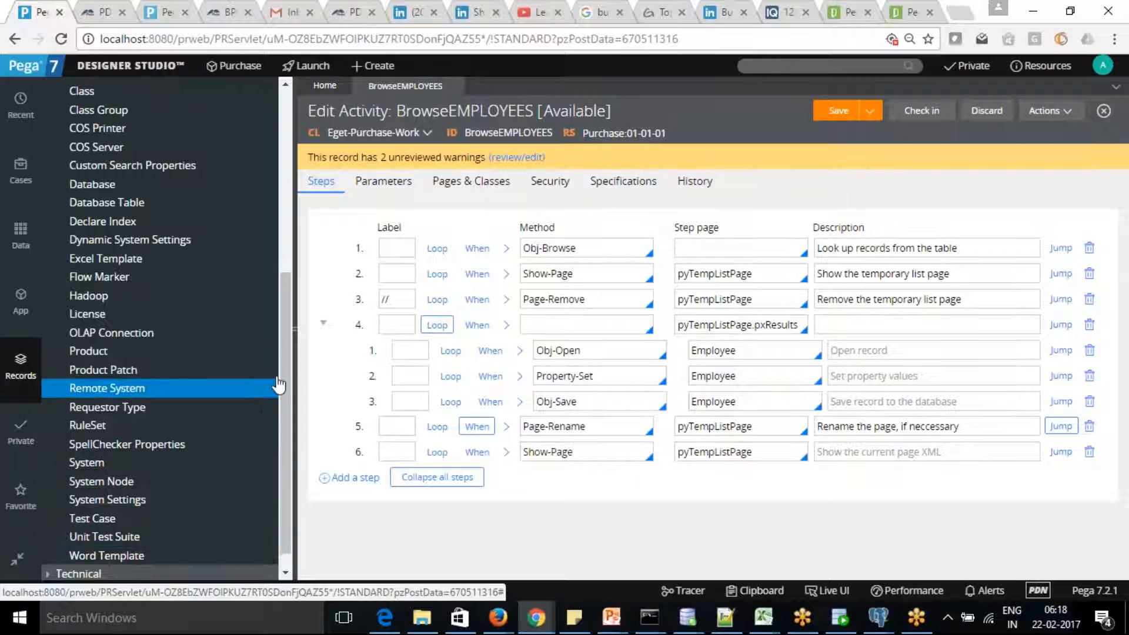
pyautogui.moveTo(288, 368); pyautogui.dragTo(284, 271)
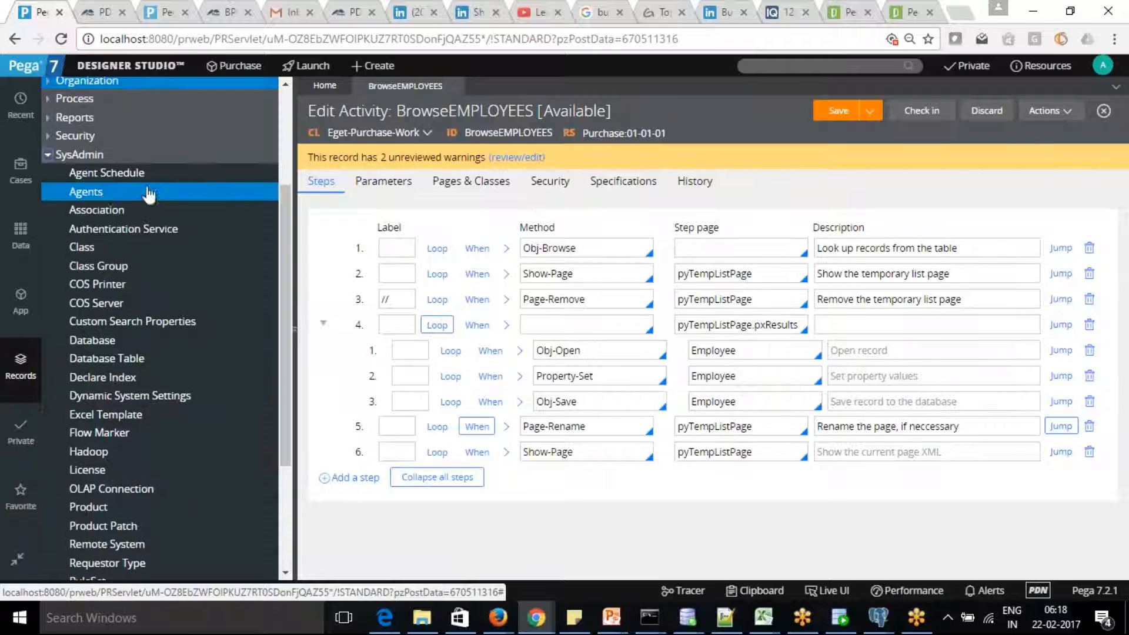
# Collapse SysAdmin and expand Technical to list Activity through Text File.
pyautogui.click(49, 155)
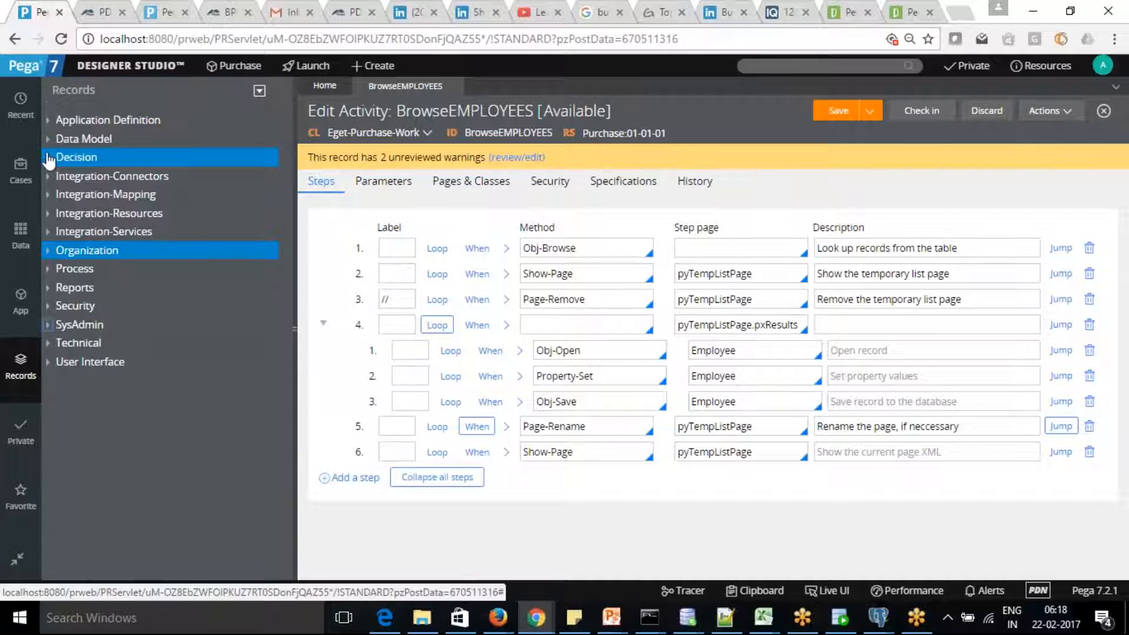
pyautogui.click(48, 342)
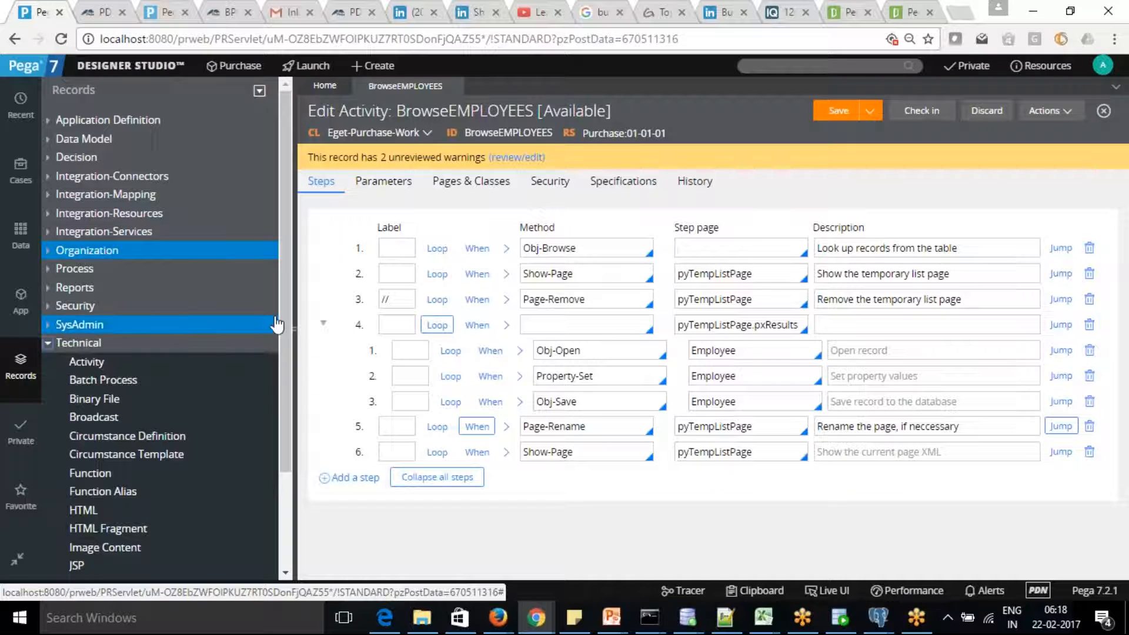
pyautogui.moveTo(285, 312); pyautogui.dragTo(279, 423)
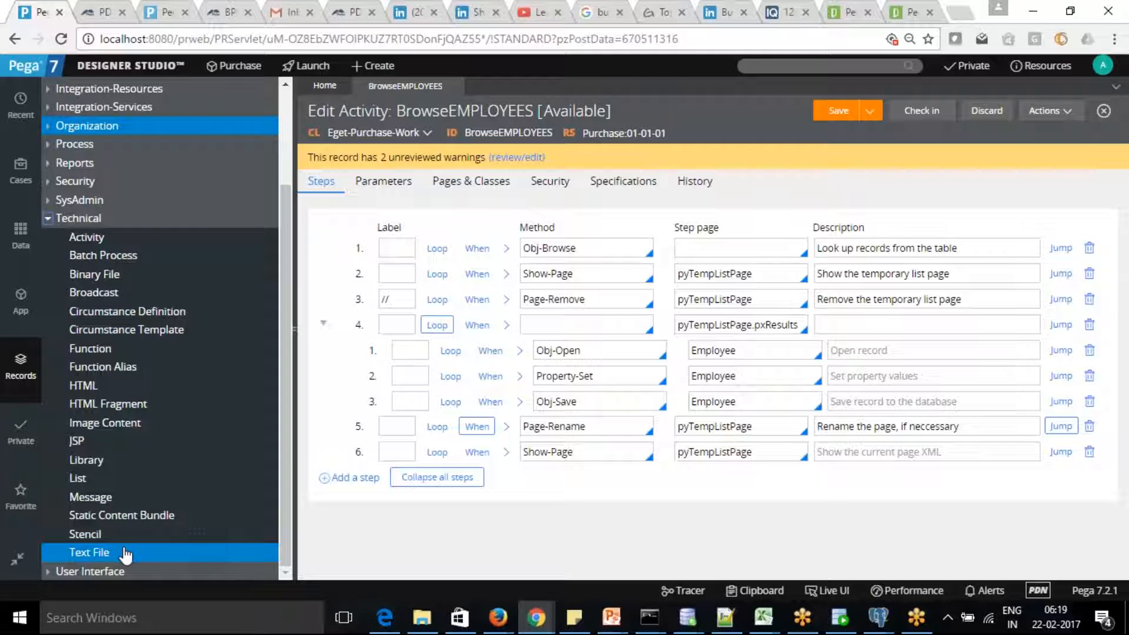
# Open the List instances report and sort by update date oldest-first, then back to newest-first.
pyautogui.click(82, 478)
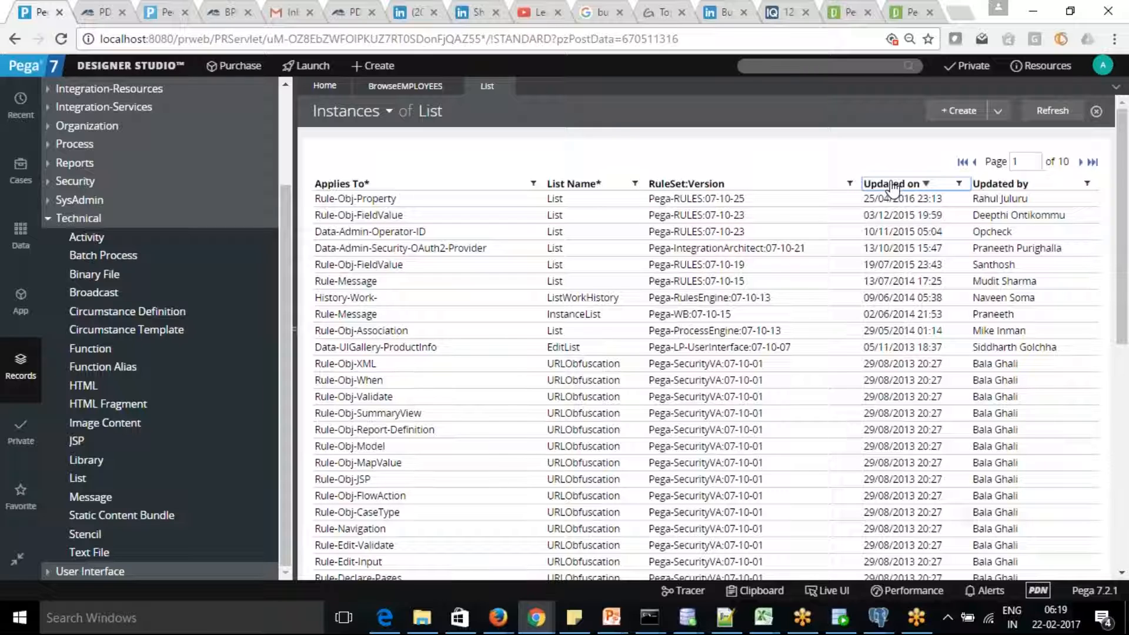
pyautogui.click(891, 185)
pyautogui.click(892, 184)
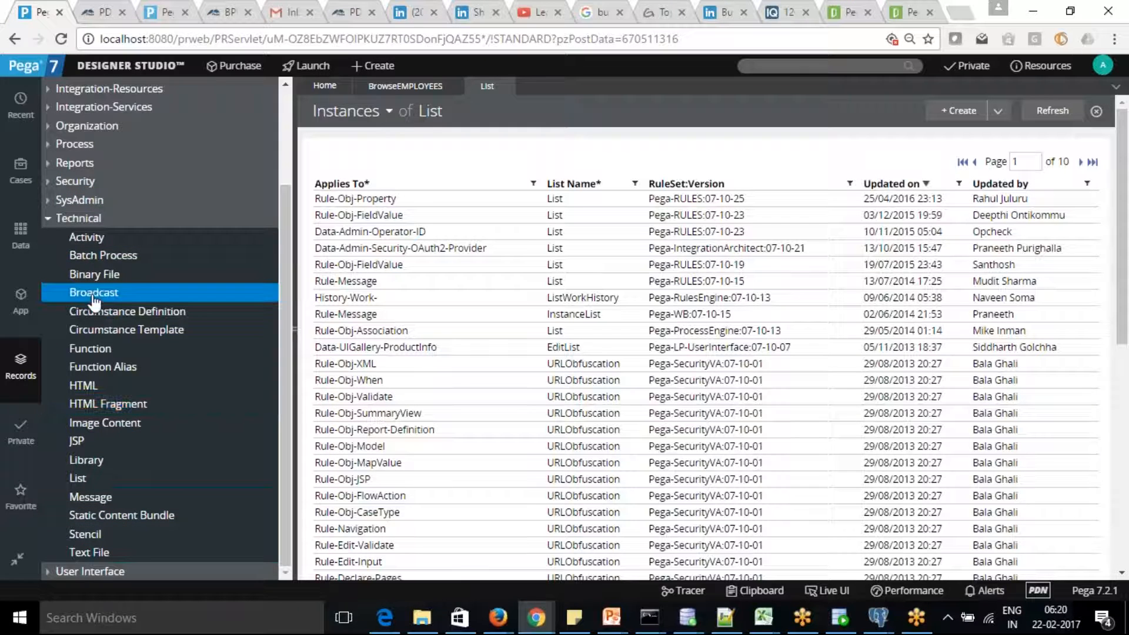
# Collapse Technical, expand and collapse User Interface, then show the Purchase and Payment case types.
pyautogui.click(49, 220)
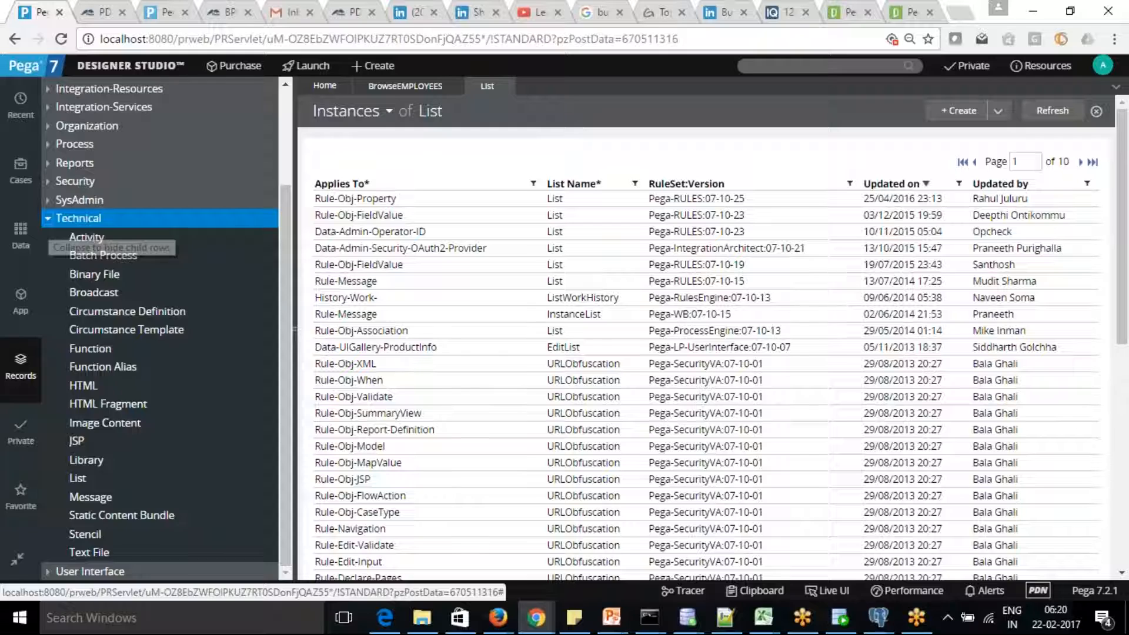
pyautogui.click(65, 361)
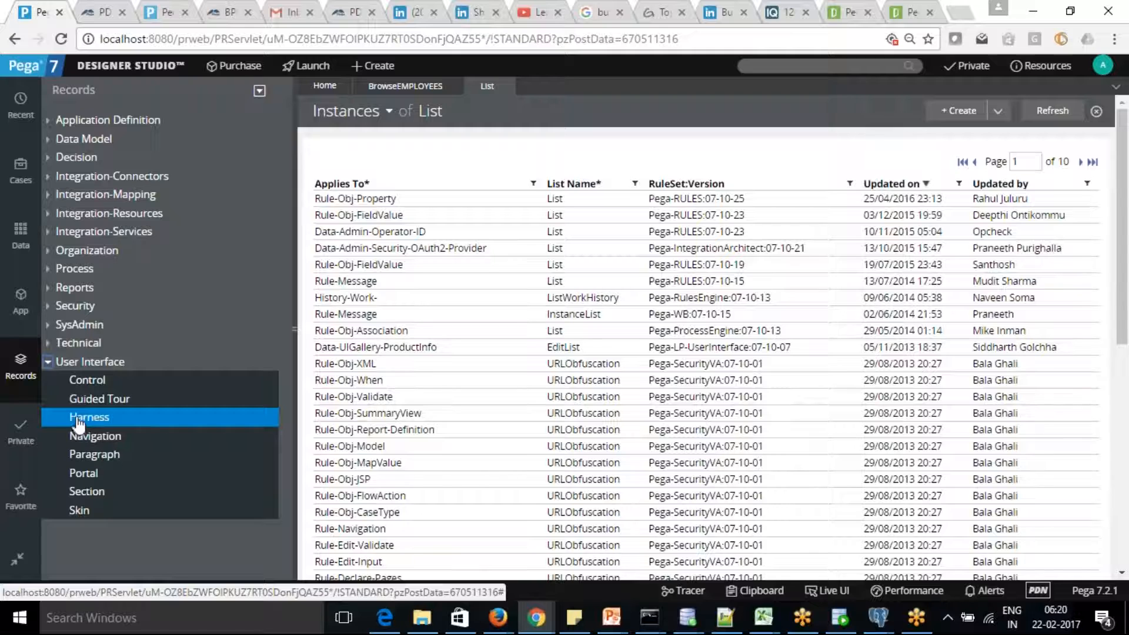
pyautogui.click(50, 362)
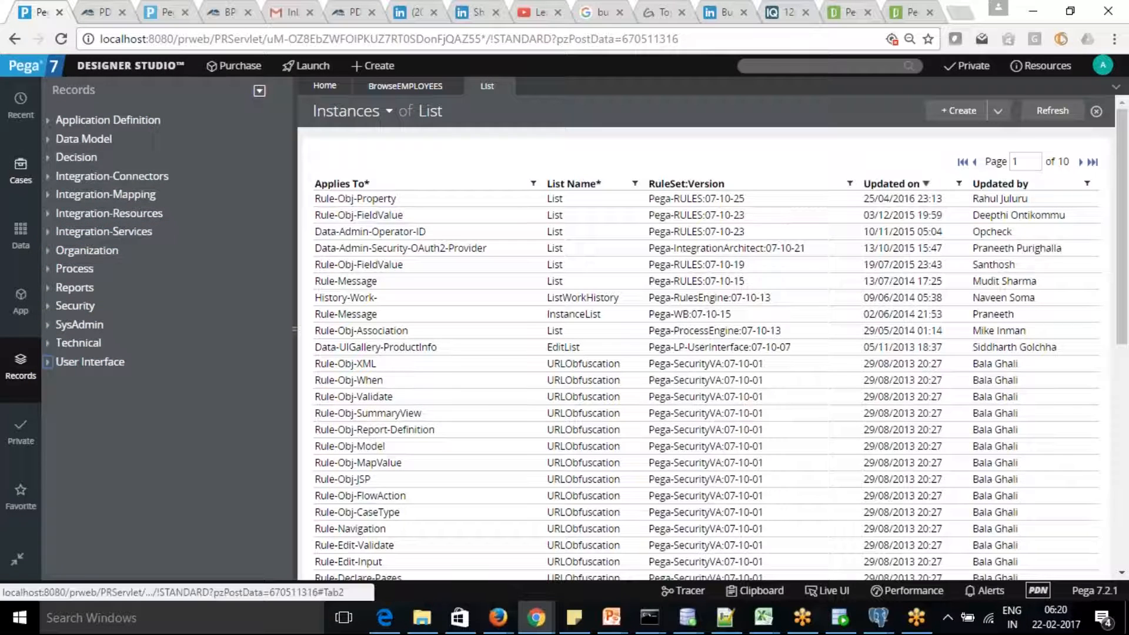
pyautogui.click(17, 174)
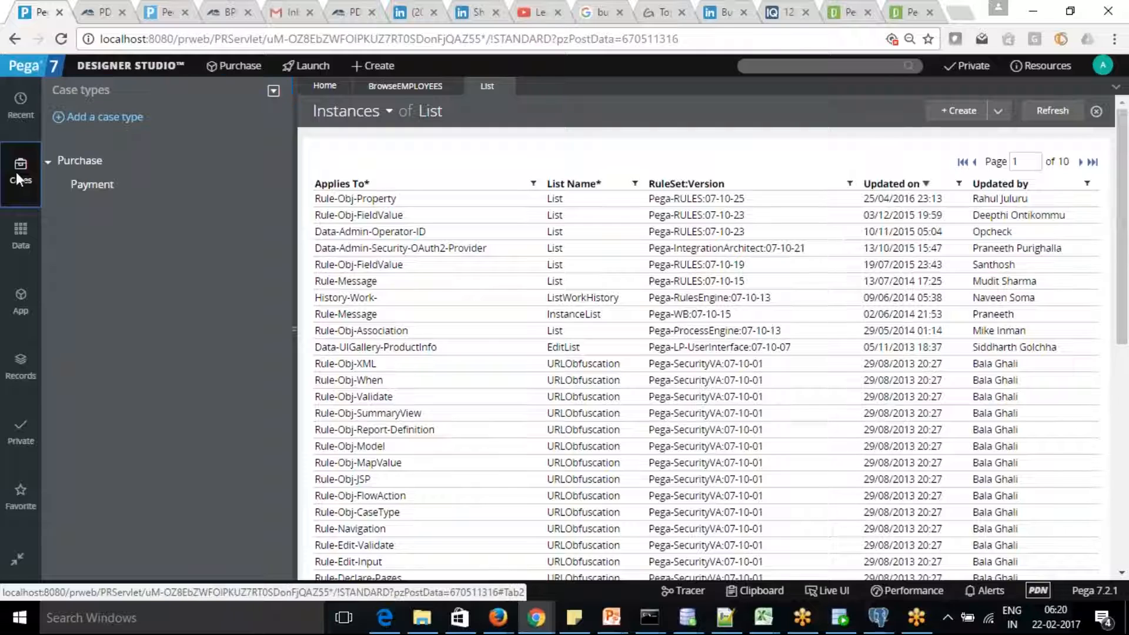
# Open the Purchase case type's life cycle, scroll its stages, and list data types like Products.
pyautogui.click(79, 161)
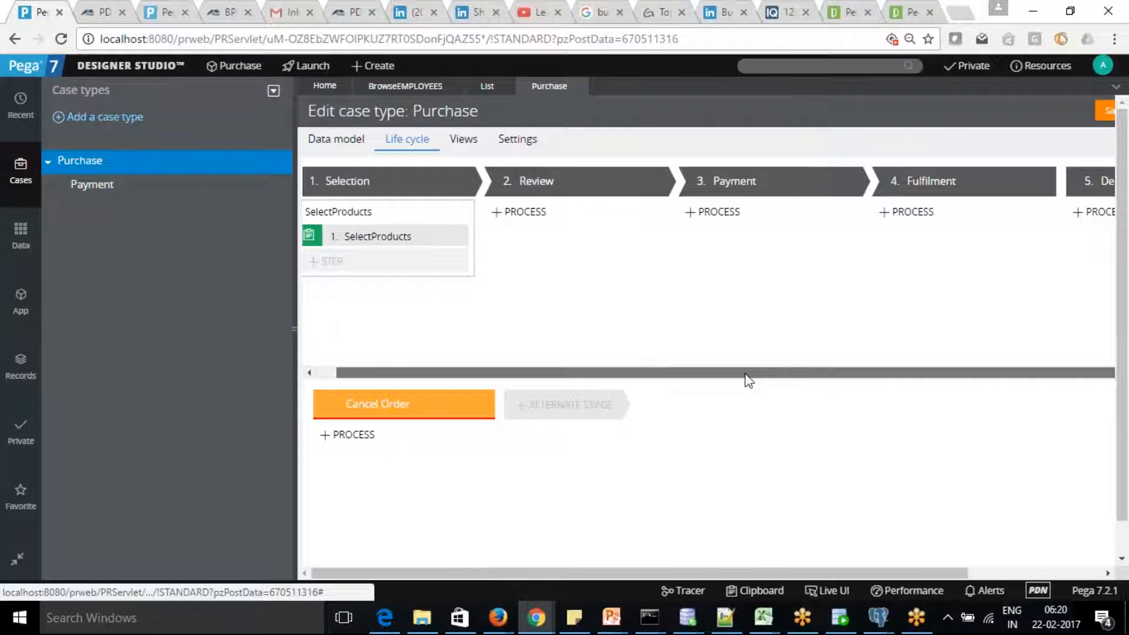
pyautogui.moveTo(745, 374); pyautogui.dragTo(625, 373)
pyautogui.moveTo(559, 384); pyautogui.dragTo(491, 328)
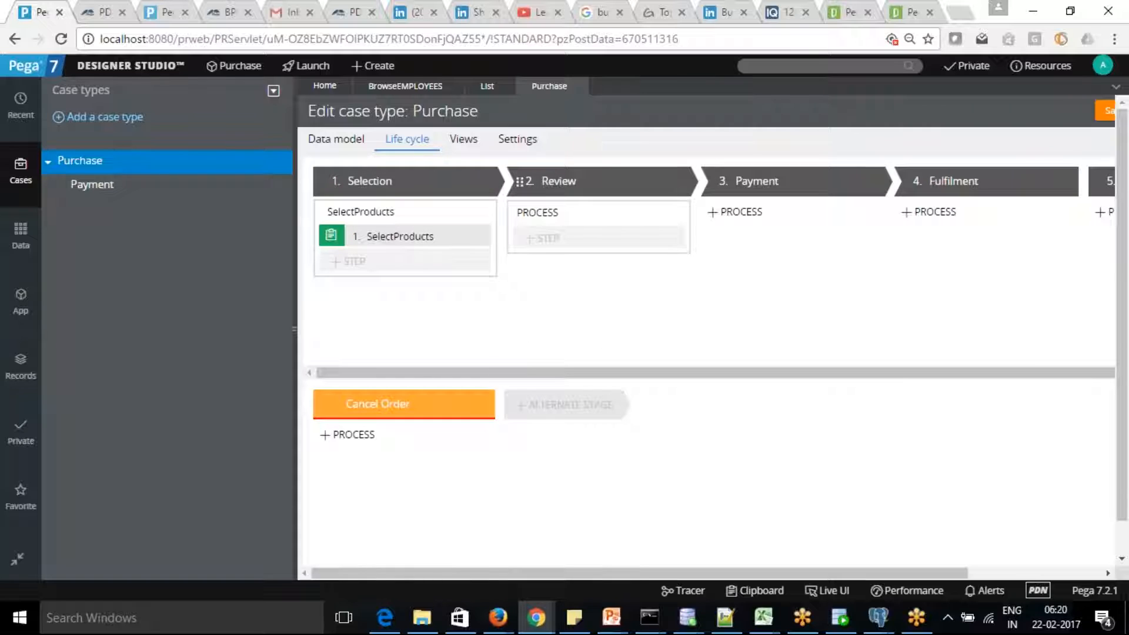
pyautogui.moveTo(689, 383); pyautogui.dragTo(561, 340)
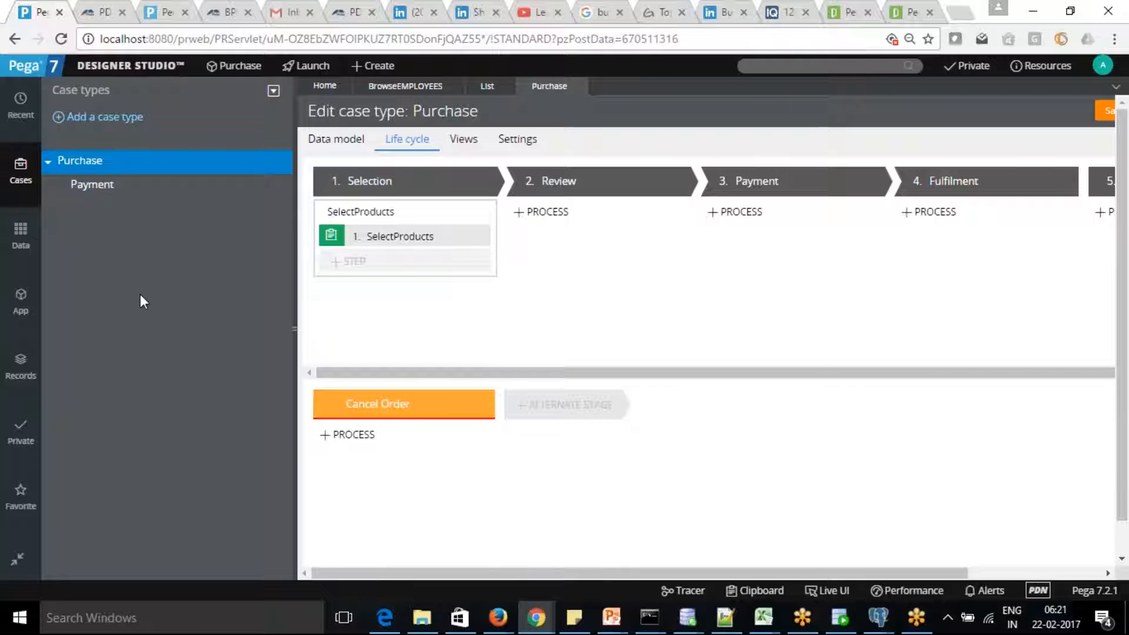
pyautogui.click(21, 234)
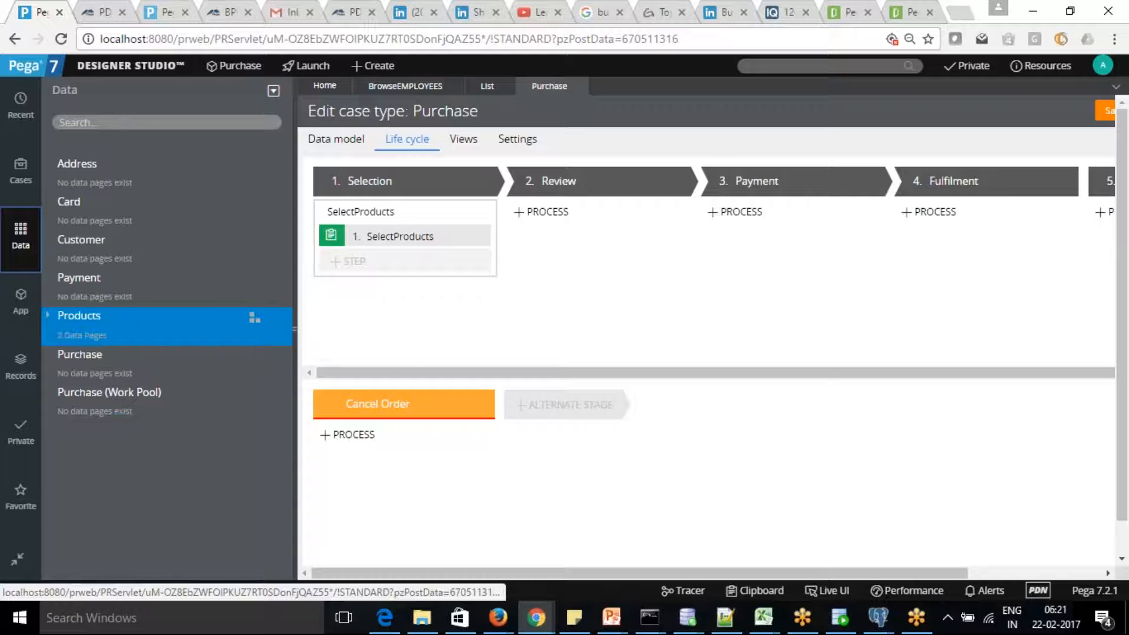
# Show the Eget-Purchase-Work class tree, expand and collapse Purchase, and scroll the stages right.
pyautogui.click(24, 301)
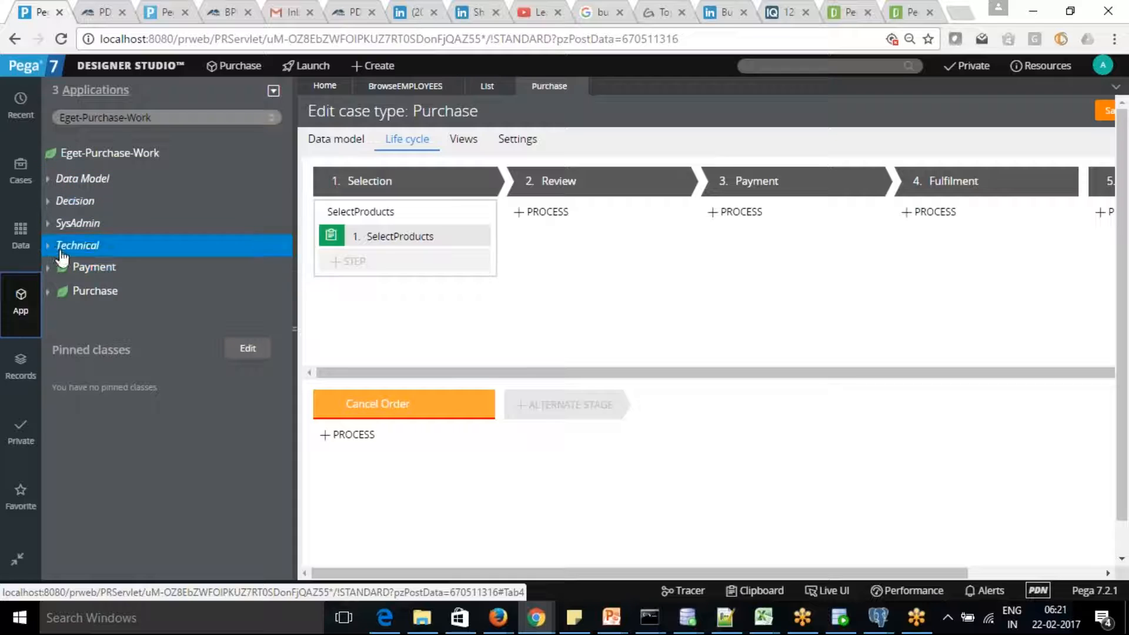
pyautogui.click(52, 294)
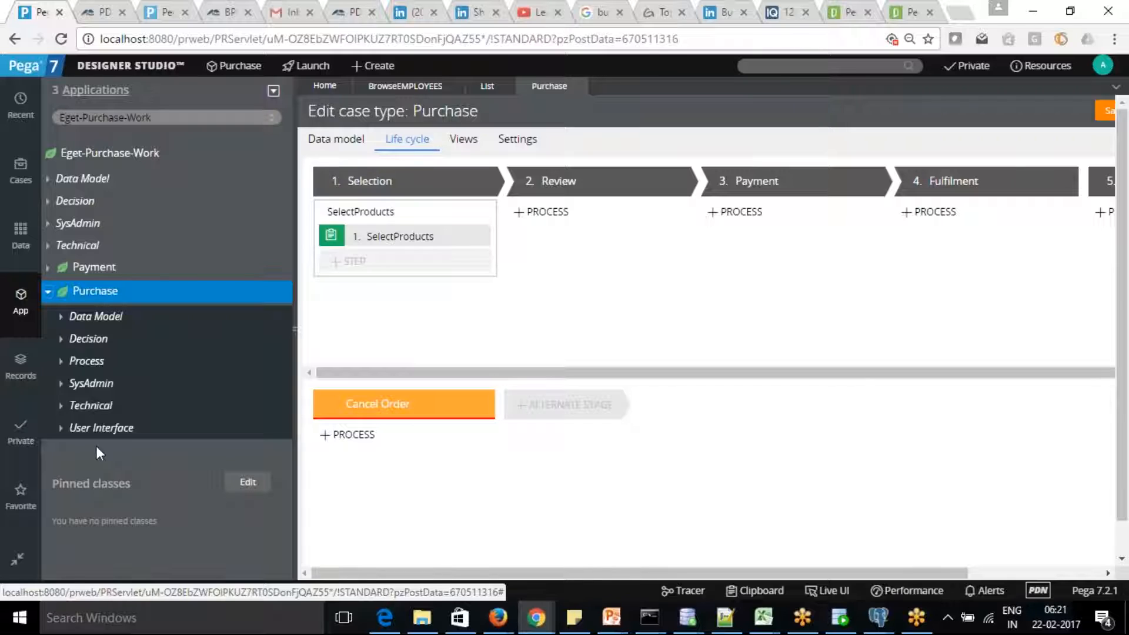
pyautogui.click(48, 291)
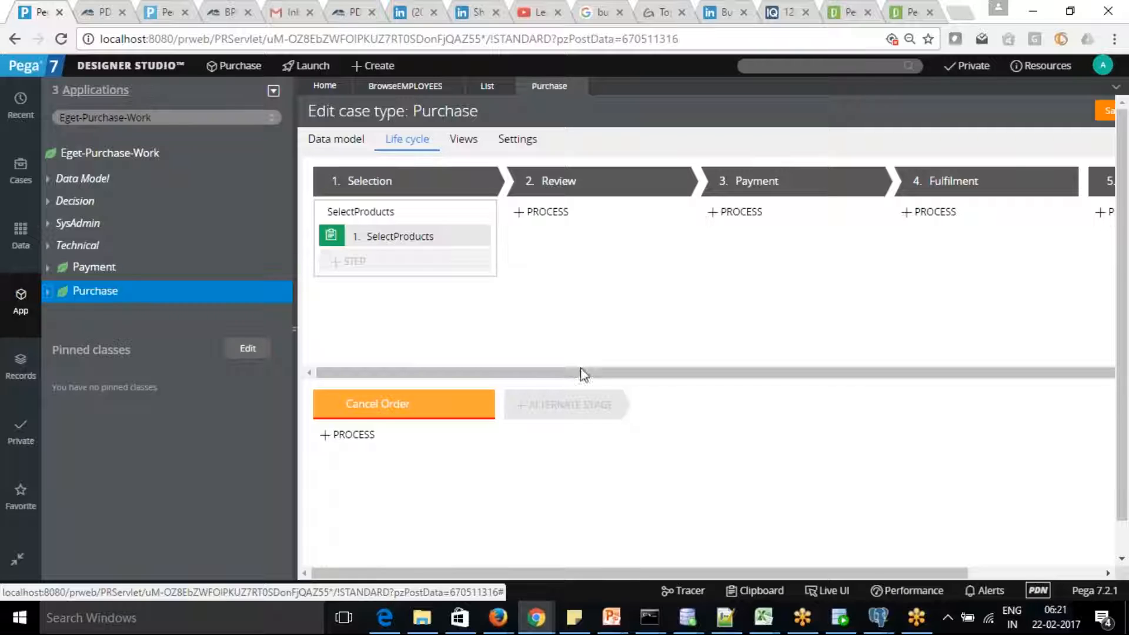
pyautogui.moveTo(640, 373); pyautogui.dragTo(364, 335)
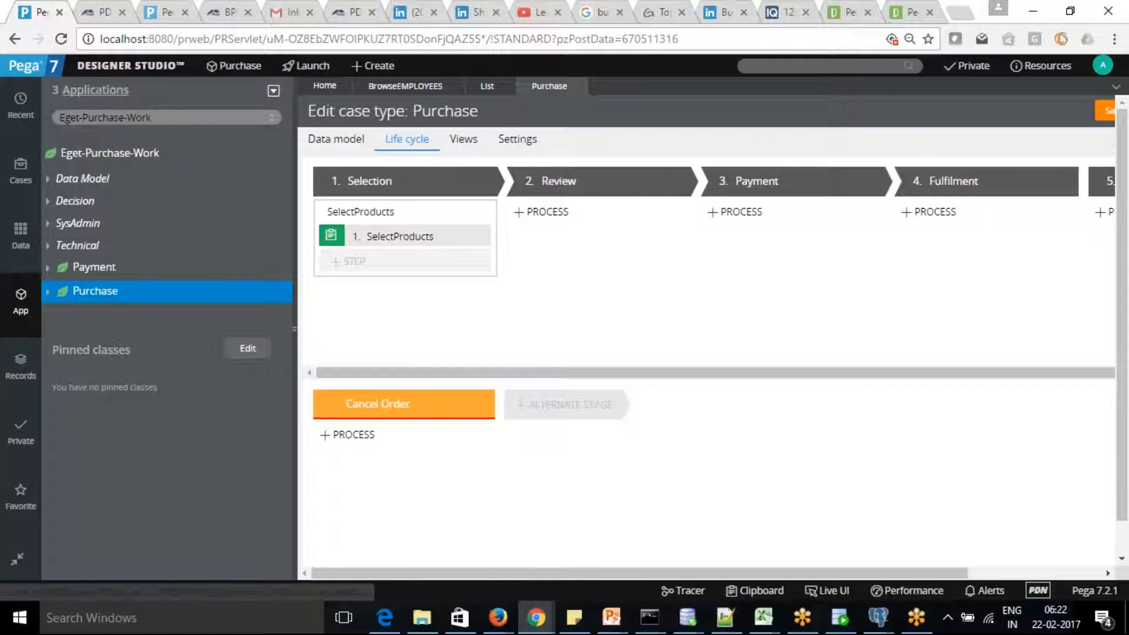
# Add a Collect information process step to the Review stage and name it Review Cart.
pyautogui.click(532, 238)
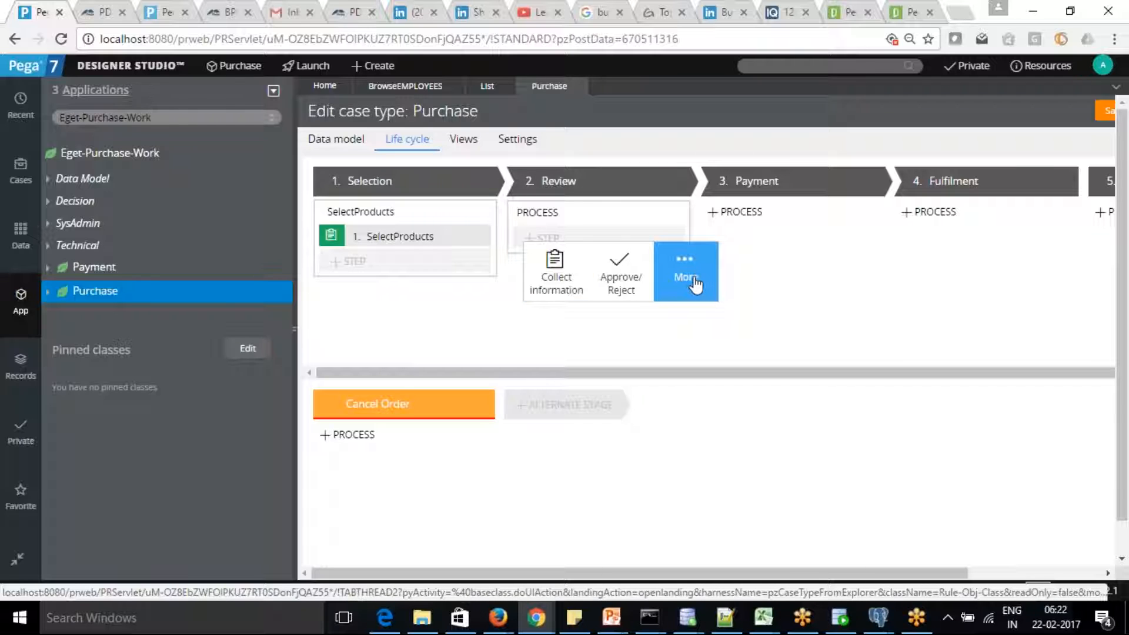
pyautogui.click(544, 283)
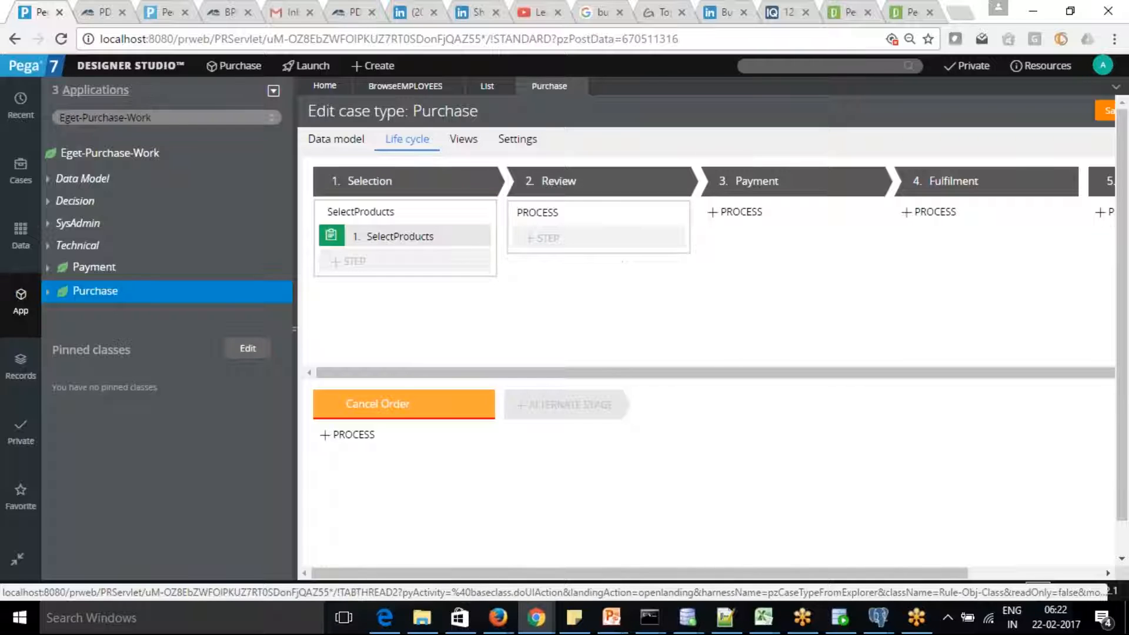
pyautogui.write('Review')
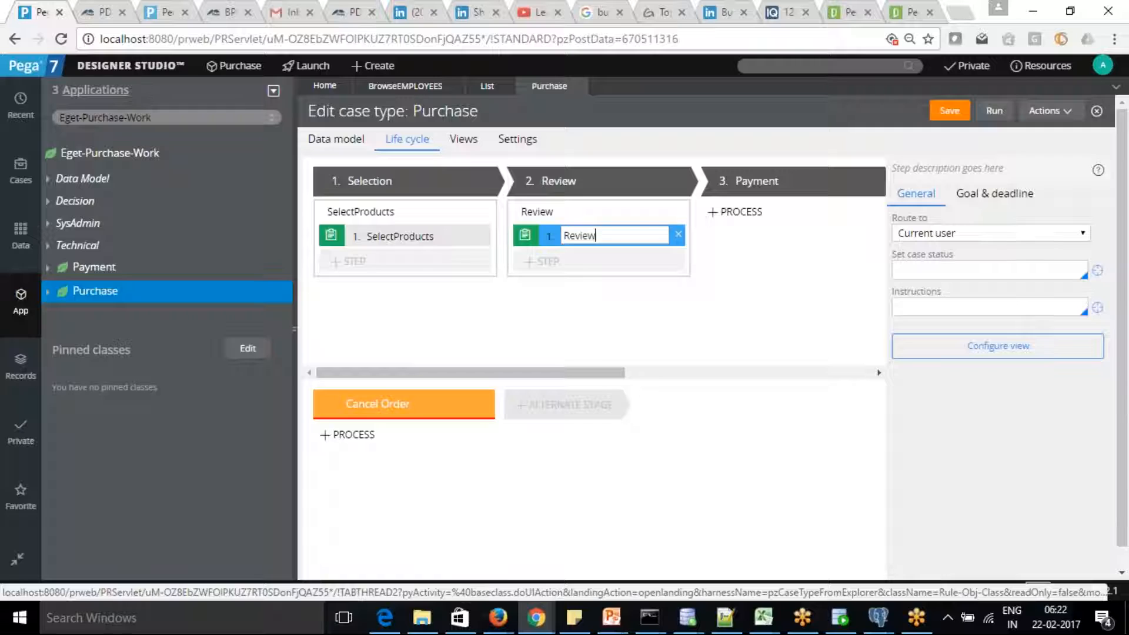
pyautogui.write('Informati')
pyautogui.press('BackSpace')
pyautogui.press('BackSpace')
pyautogui.press('BackSpace')
pyautogui.press('BackSpace')
pyautogui.press('BackSpace')
pyautogui.press('BackSpace')
pyautogui.press('BackSpace')
pyautogui.press('BackSpace')
pyautogui.press('BackSpace')
pyautogui.write('Cal')
pyautogui.press('BackSpace')
pyautogui.press('BackSpace')
pyautogui.press('BackSpace')
pyautogui.write('Cart')
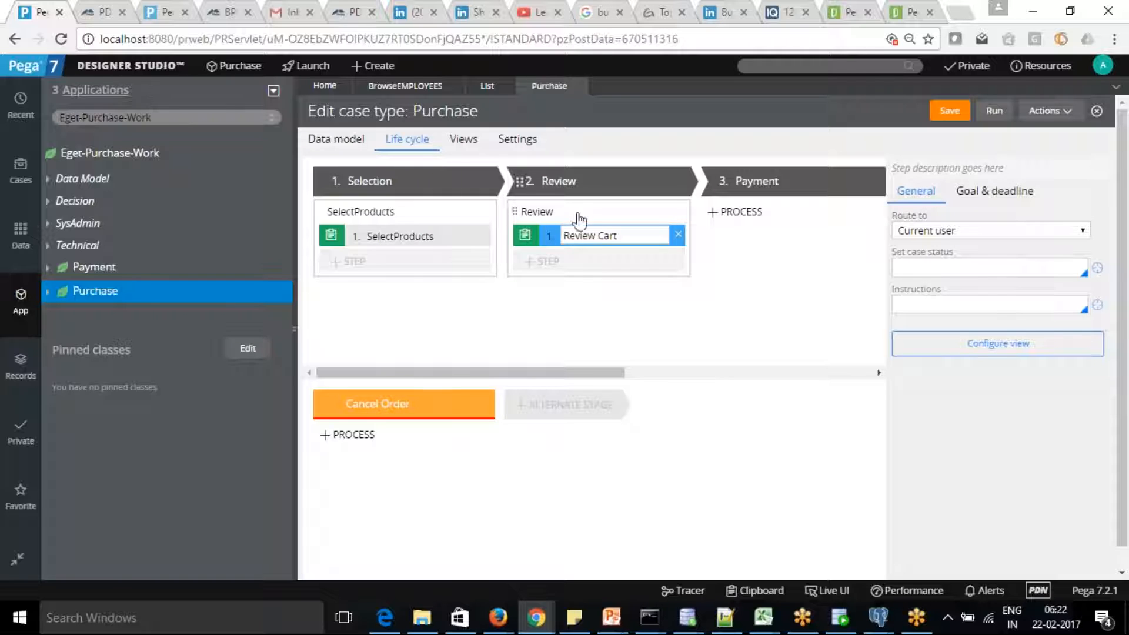
pyautogui.moveTo(612, 373); pyautogui.dragTo(643, 361)
# Add a Collect information step named Payments Options to the Payment stage.
pyautogui.moveTo(651, 222)
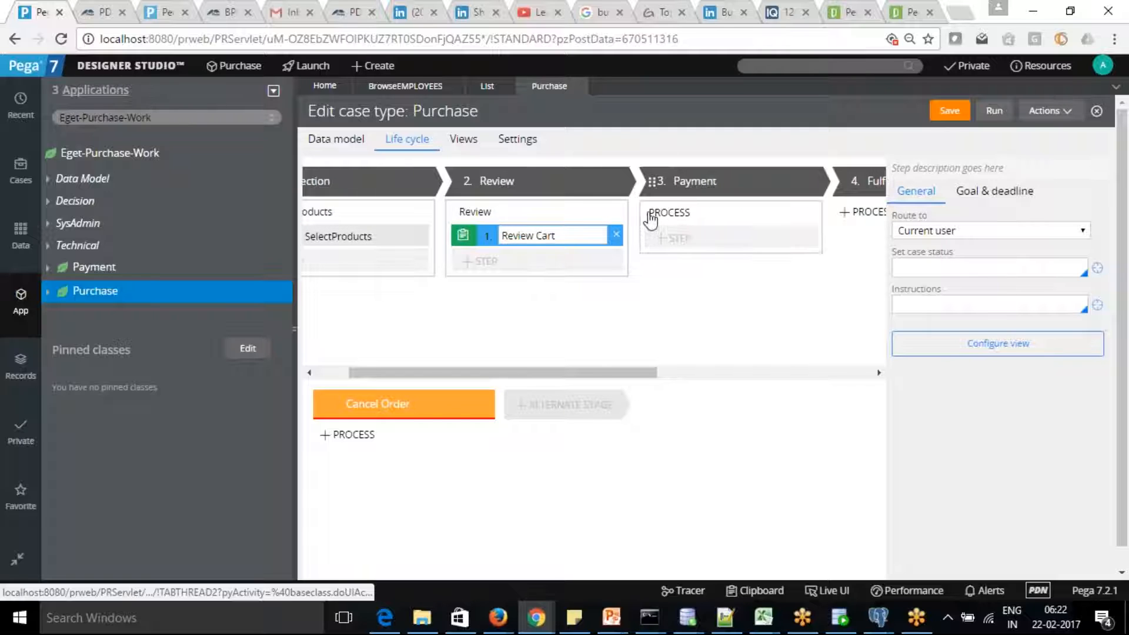
pyautogui.click(660, 241)
pyautogui.click(683, 270)
pyautogui.write('P')
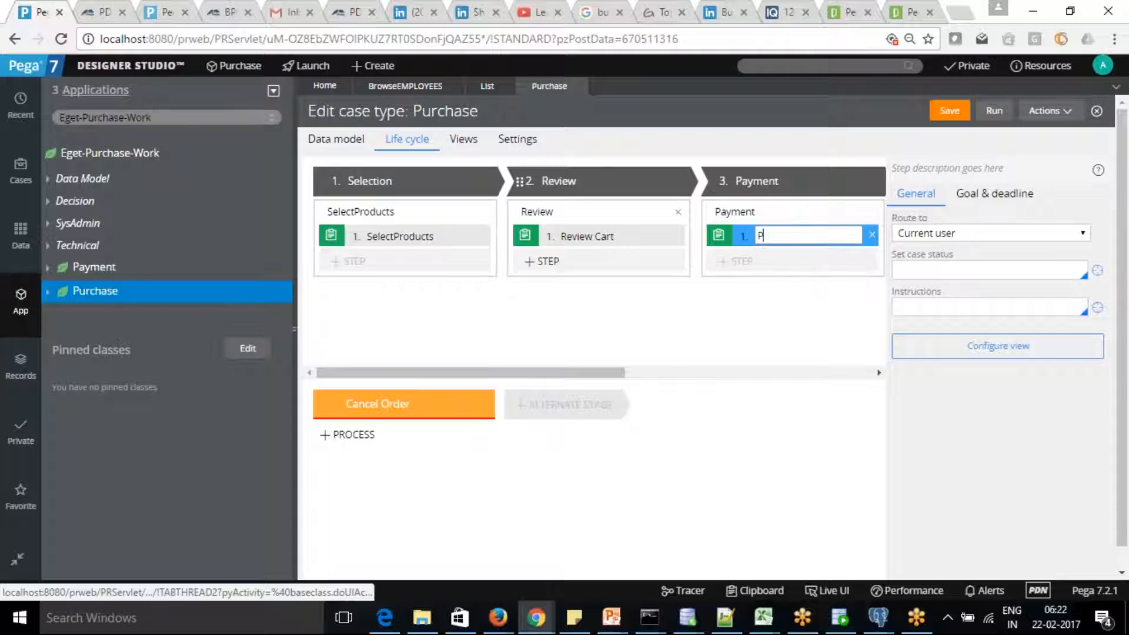
pyautogui.write('ayments Options')
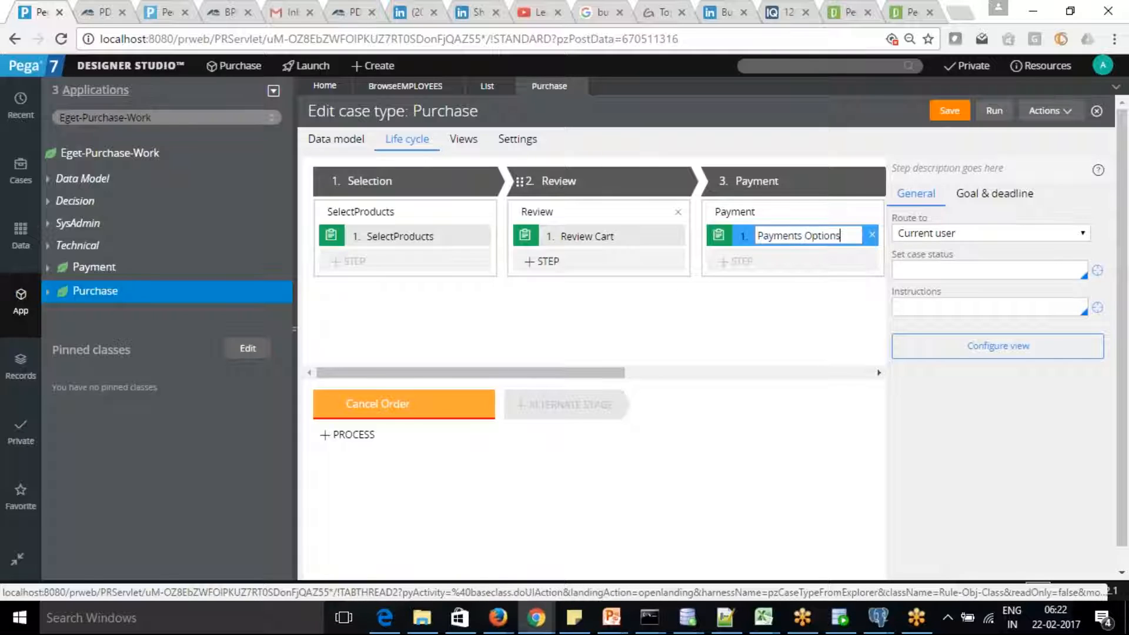
pyautogui.click(675, 319)
# Add a new process to the Fulfilment stage and bring up its step types.
pyautogui.moveTo(612, 374); pyautogui.dragTo(742, 374)
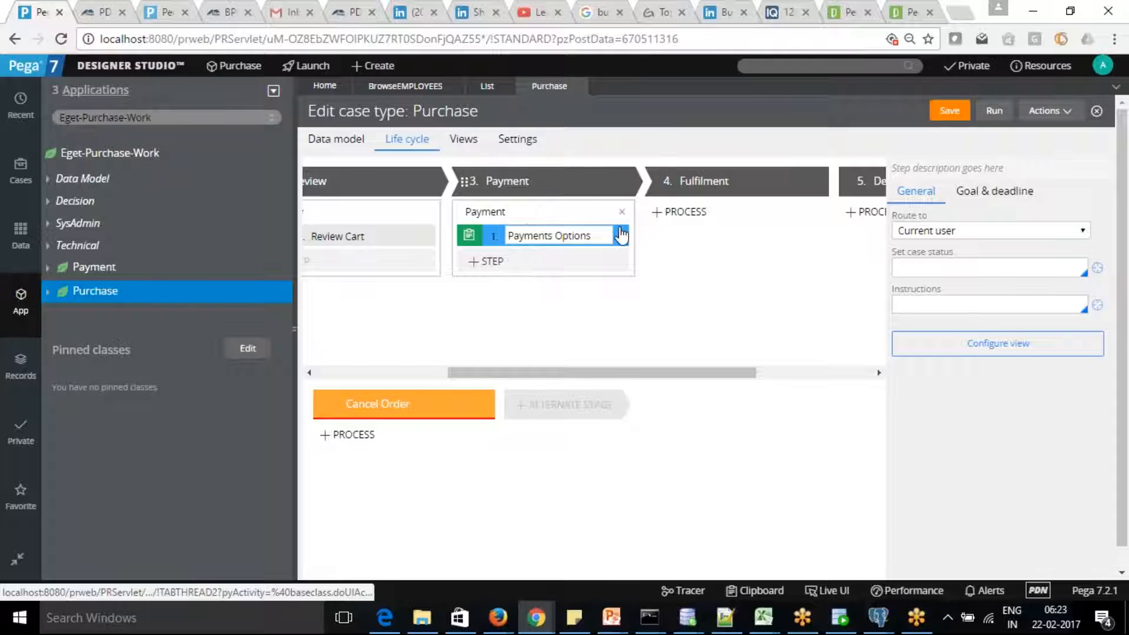
pyautogui.click(678, 213)
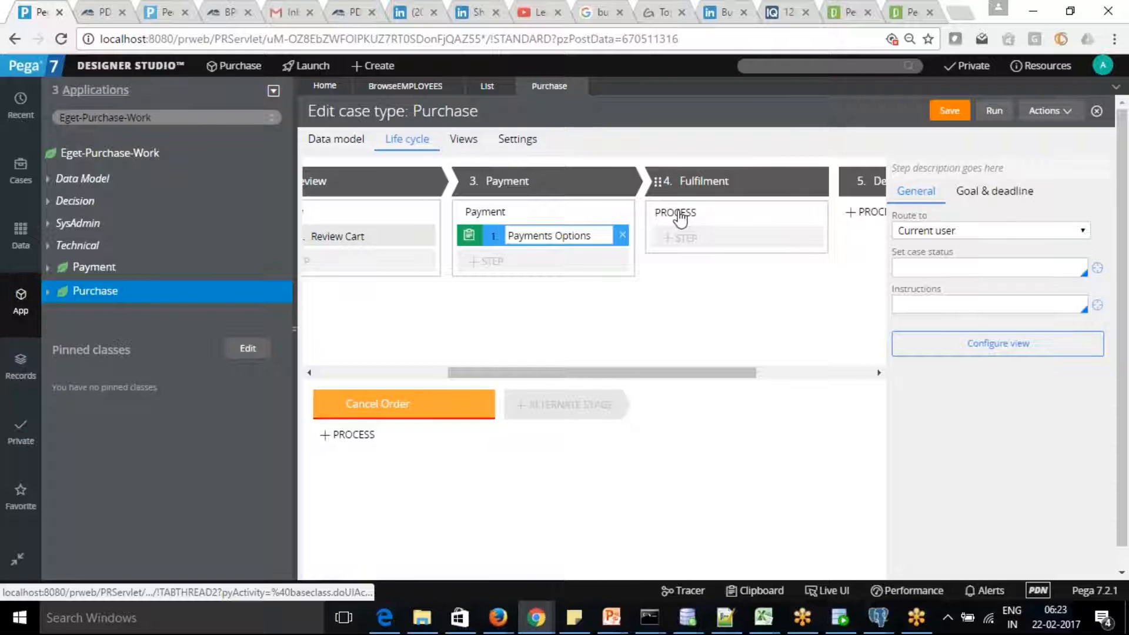
pyautogui.click(670, 239)
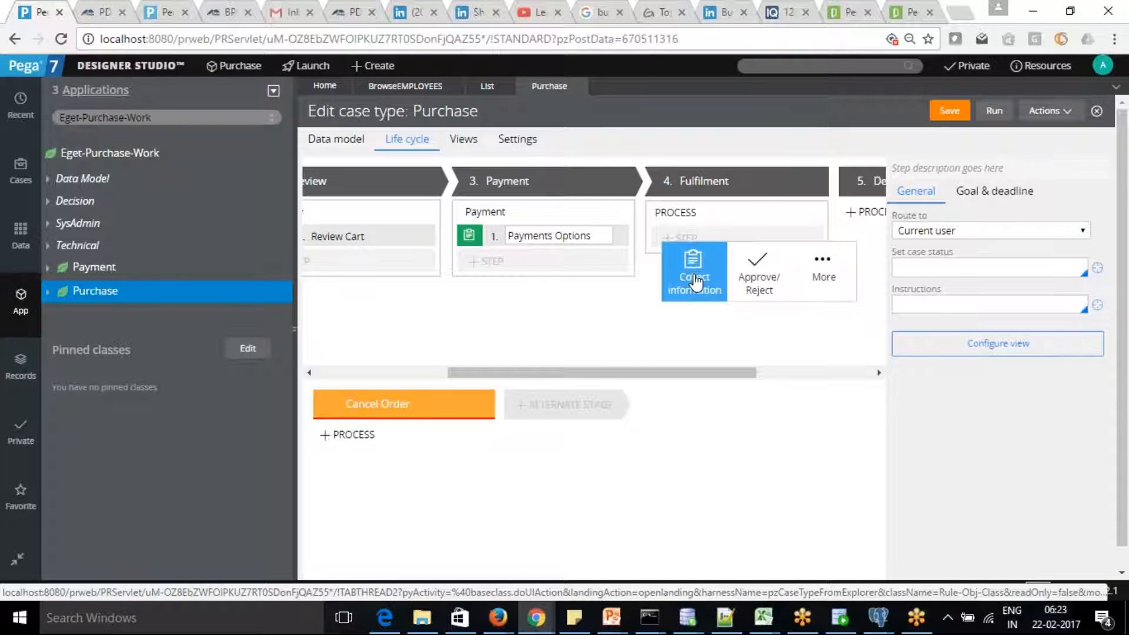
# Add Check Inventory and Order Vendor steps to Fulfilment, then delete the Order Vendor step.
pyautogui.click(659, 280)
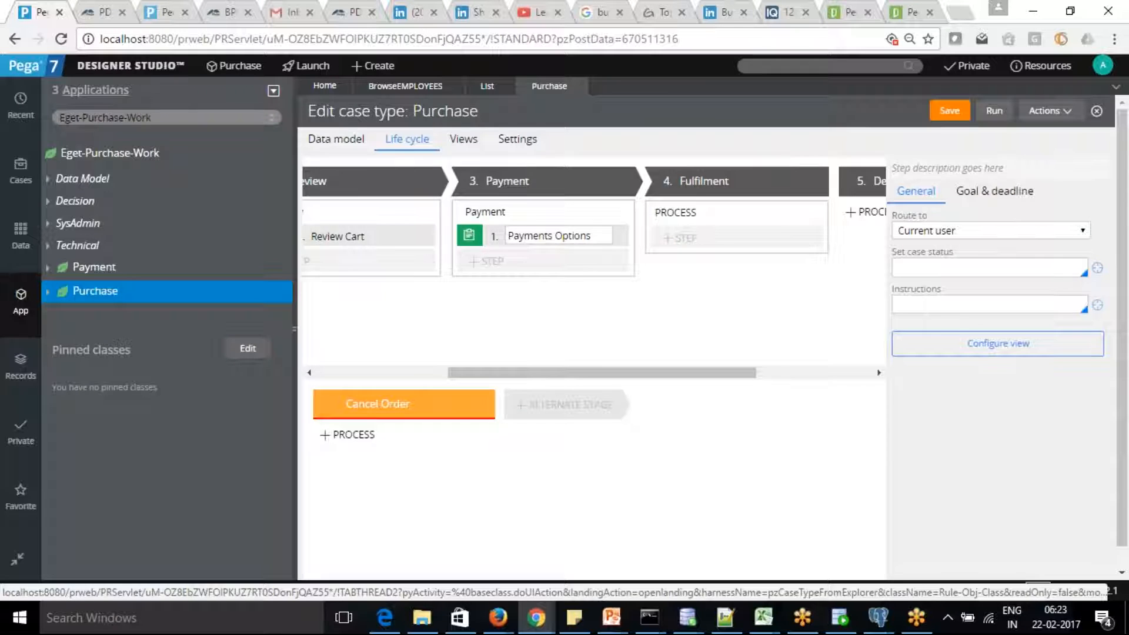
pyautogui.write('Check')
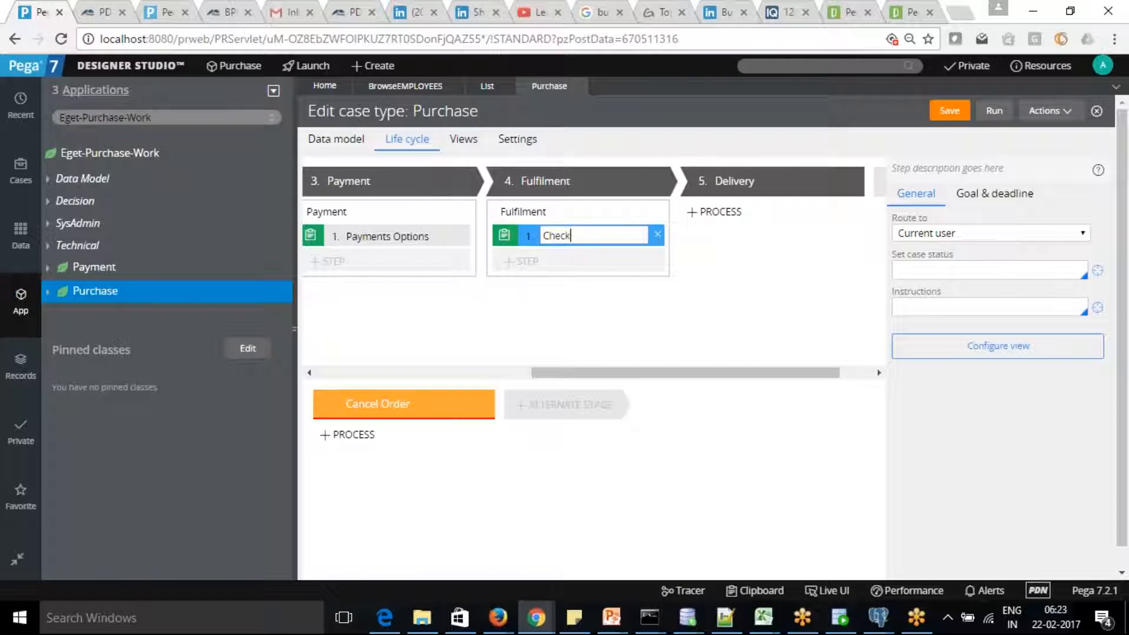
pyautogui.write(' Inventory')
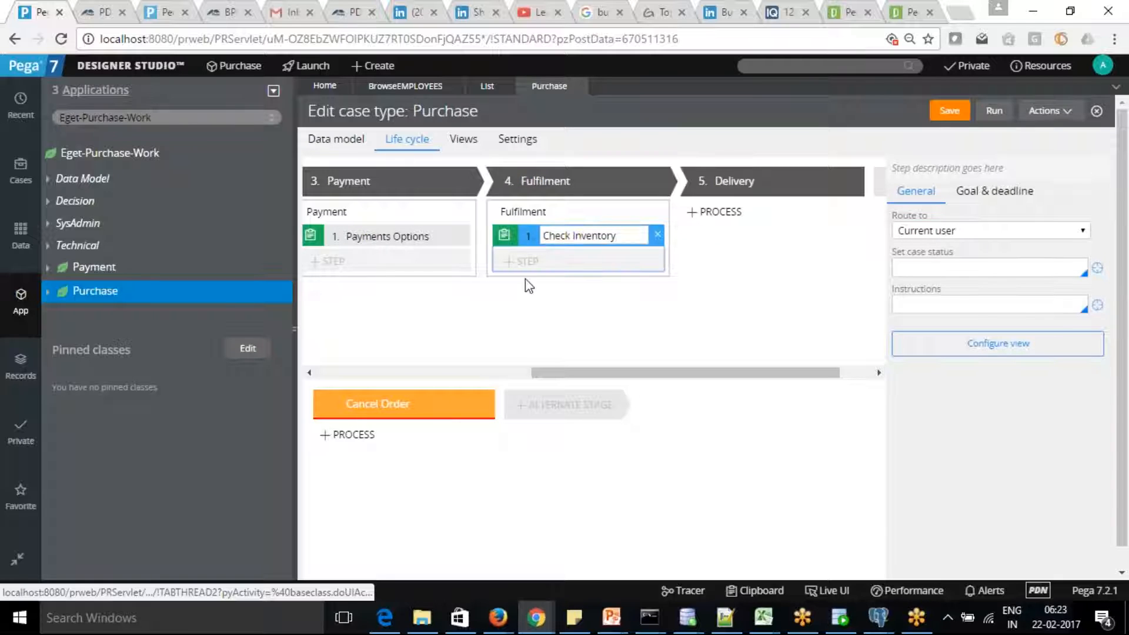
pyautogui.click(512, 263)
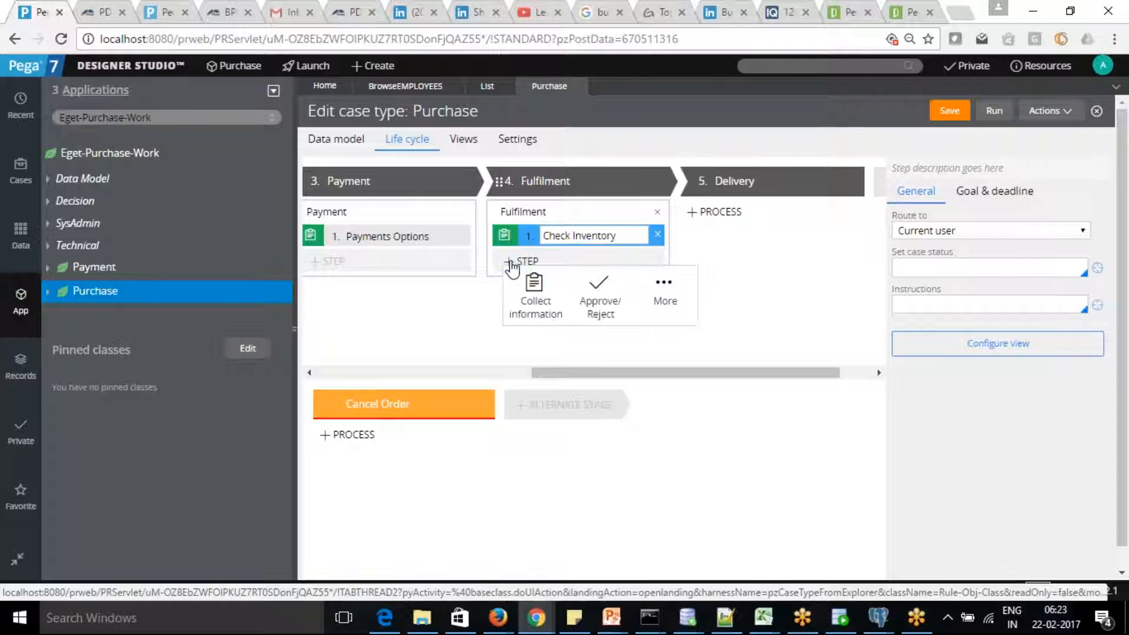
pyautogui.click(537, 294)
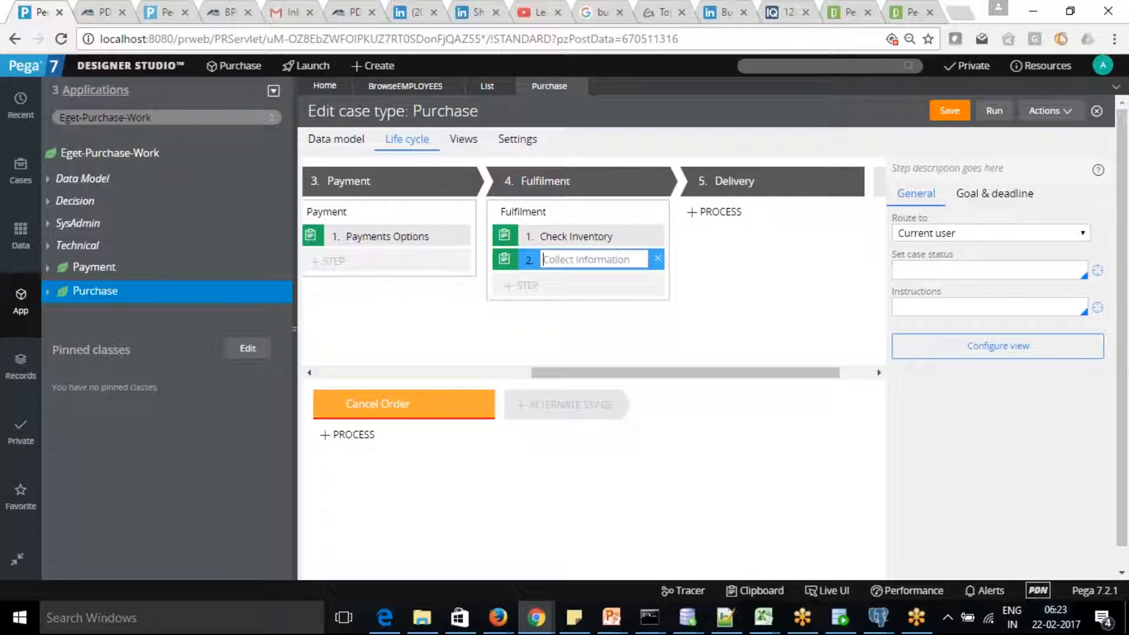
pyautogui.write('Ode')
pyautogui.write('ndor')
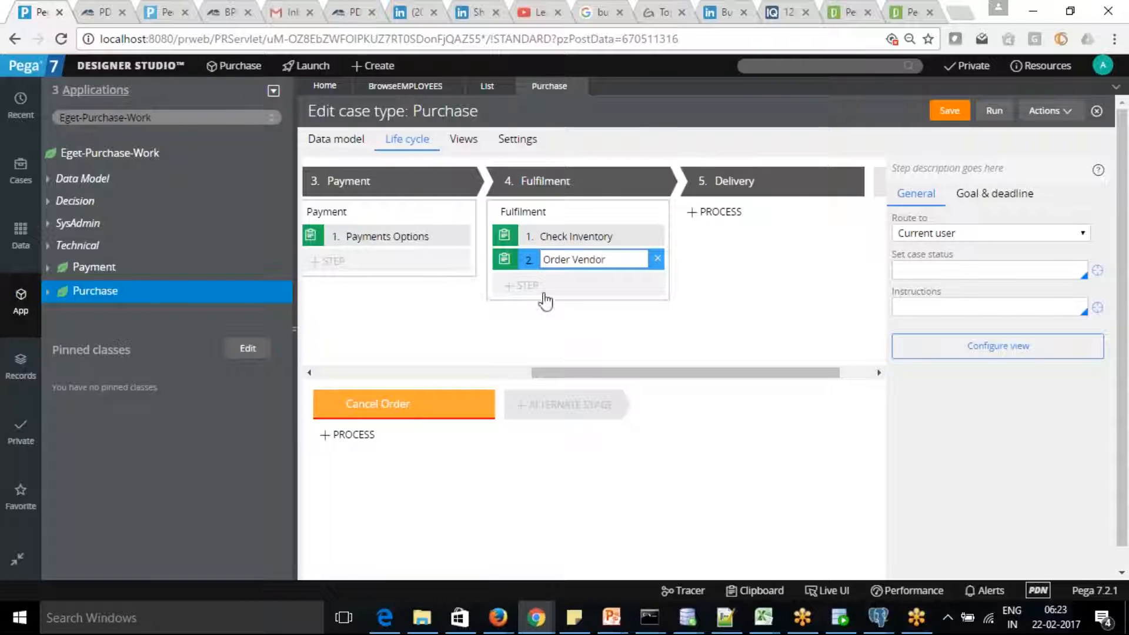
pyautogui.click(580, 321)
pyautogui.click(518, 288)
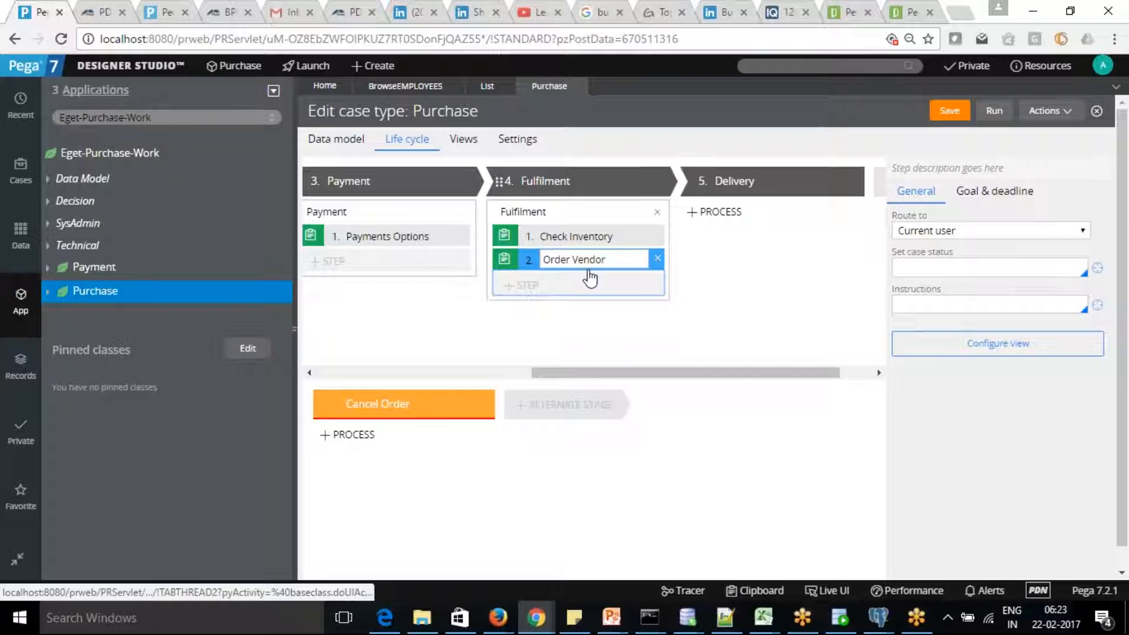
pyautogui.click(658, 260)
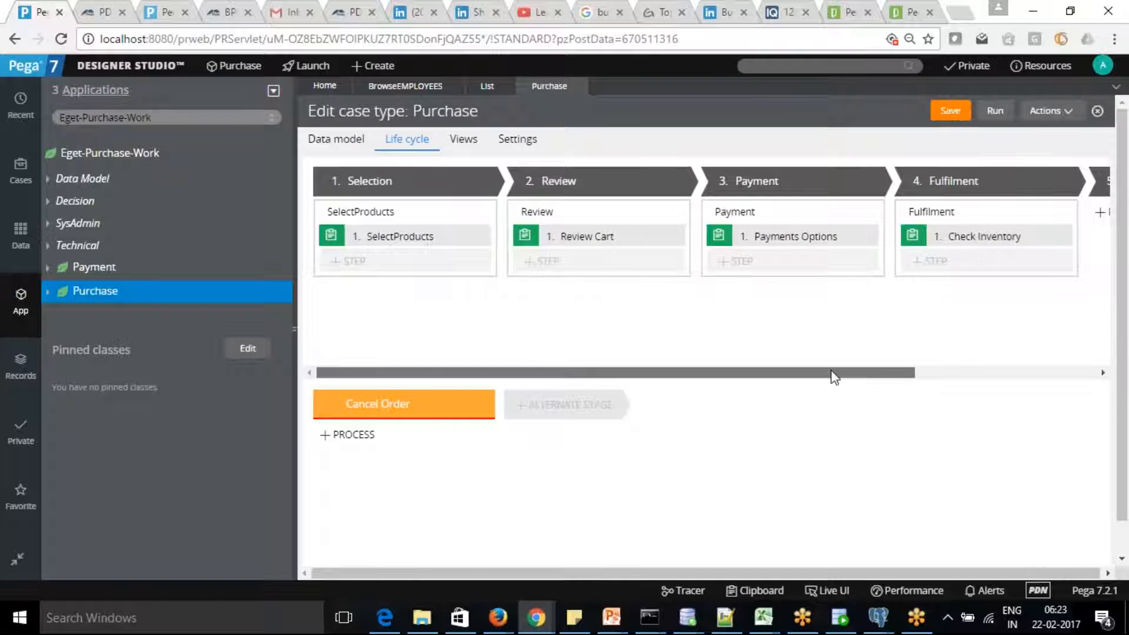
# After browsing More > Processes, add a Collect information step named Order Vendor to Fulfilment.
pyautogui.moveTo(831, 374); pyautogui.dragTo(976, 348)
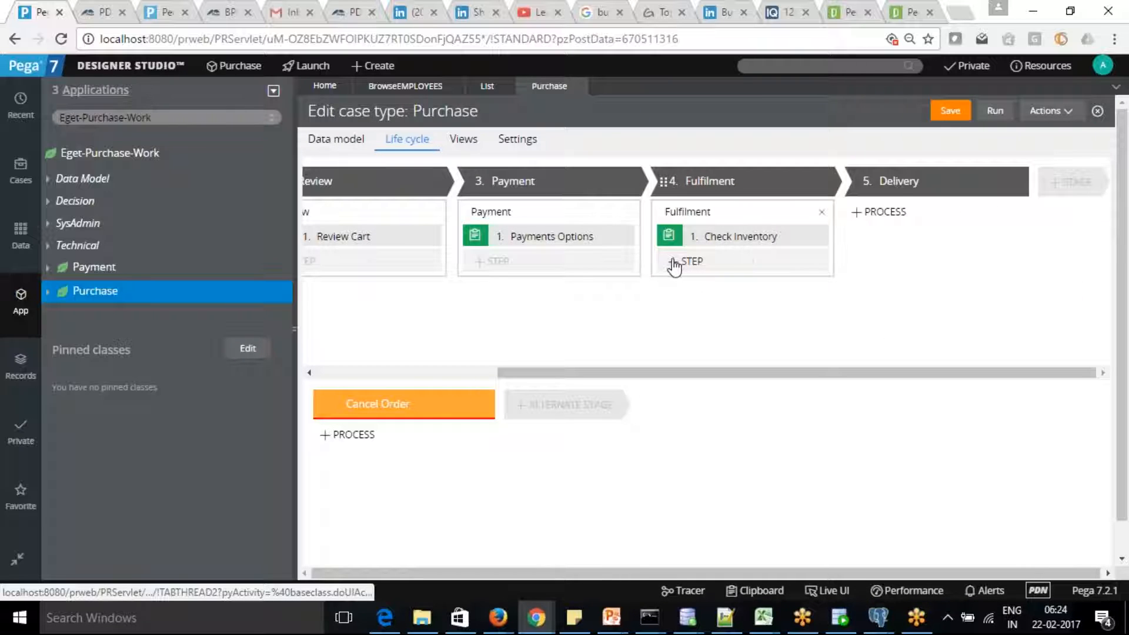
pyautogui.click(673, 262)
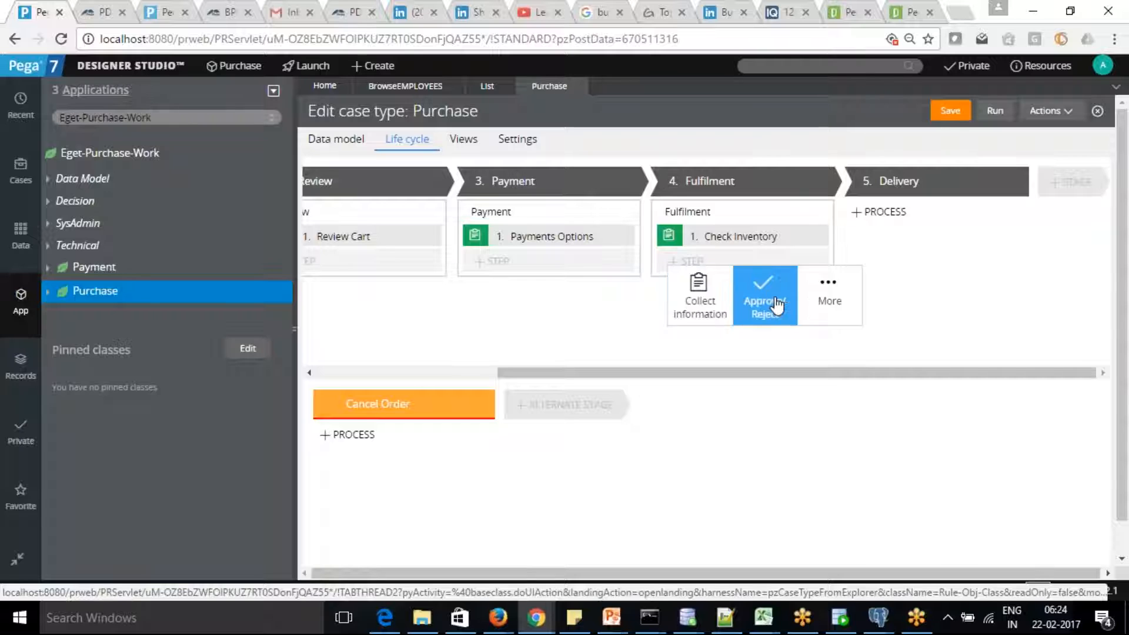
pyautogui.click(825, 302)
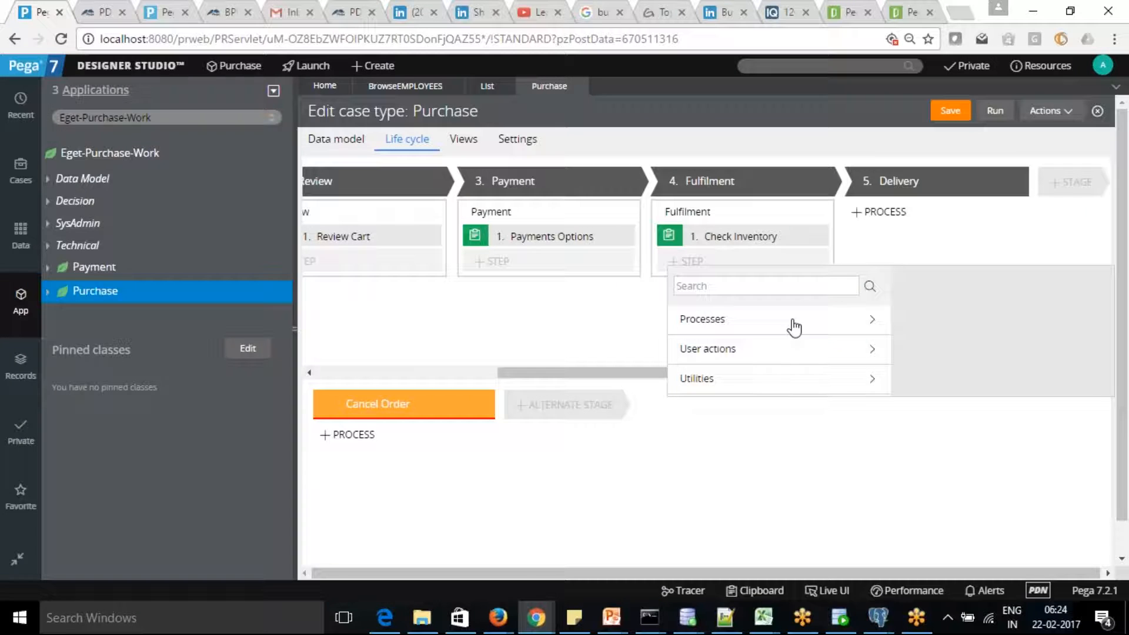
pyautogui.click(703, 321)
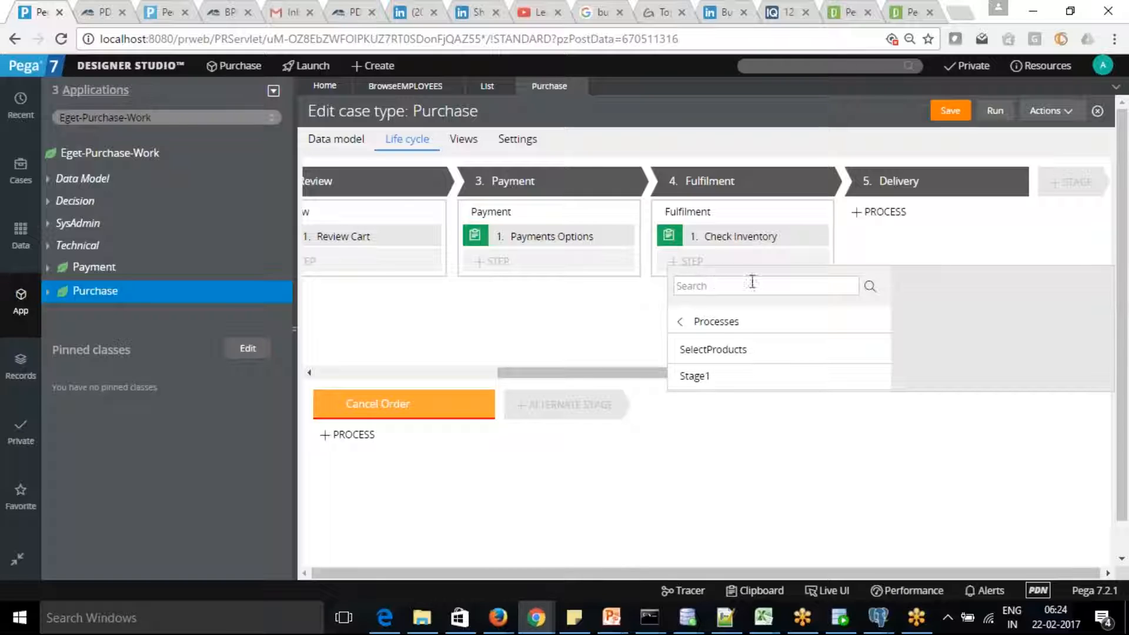
pyautogui.click(694, 265)
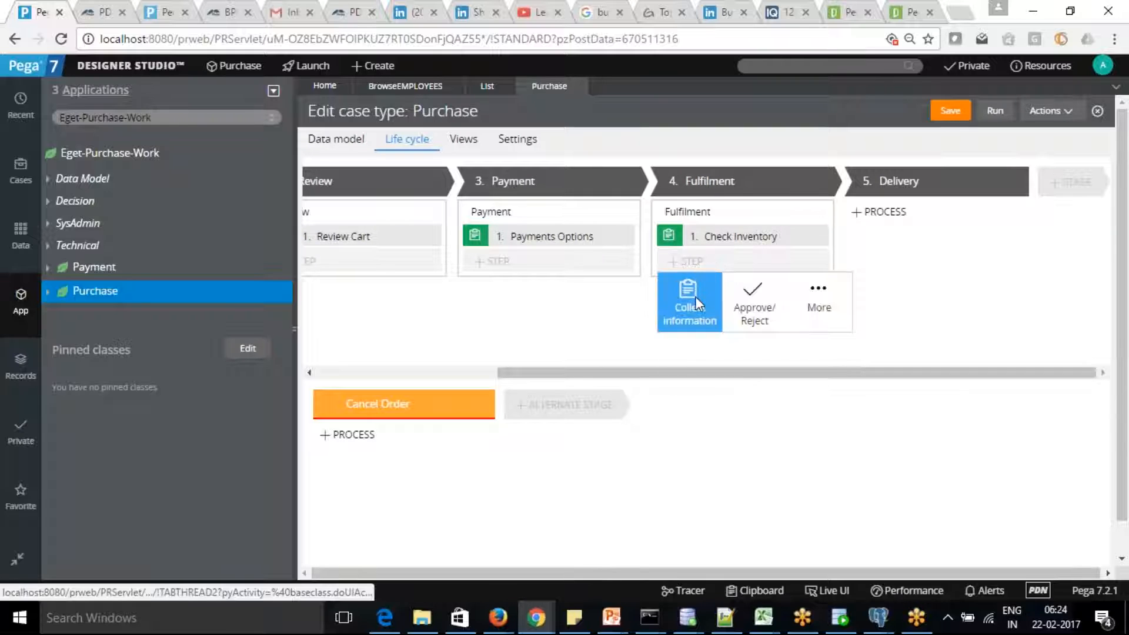
pyautogui.click(695, 299)
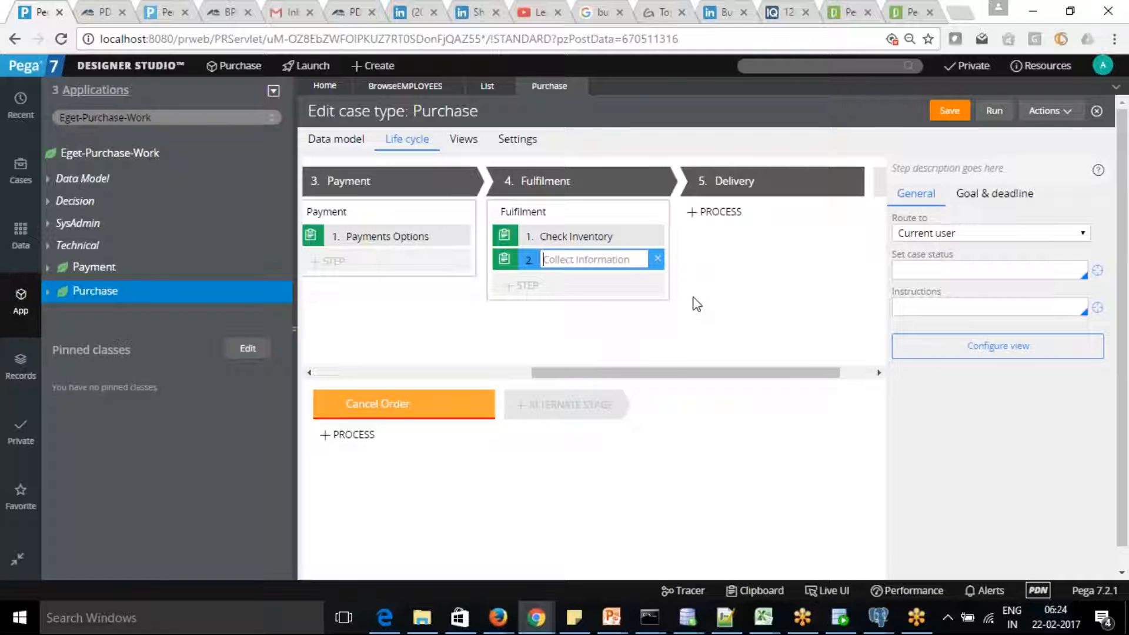
pyautogui.write('Order Vendor')
pyautogui.press('Tab')
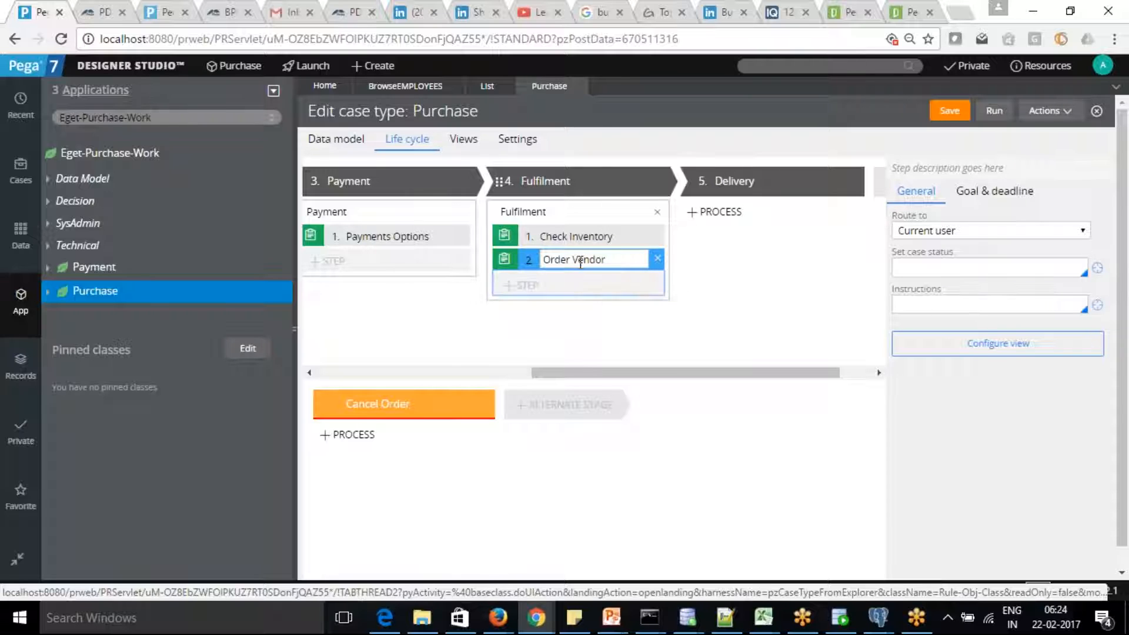
pyautogui.moveTo(640, 378); pyautogui.dragTo(672, 376)
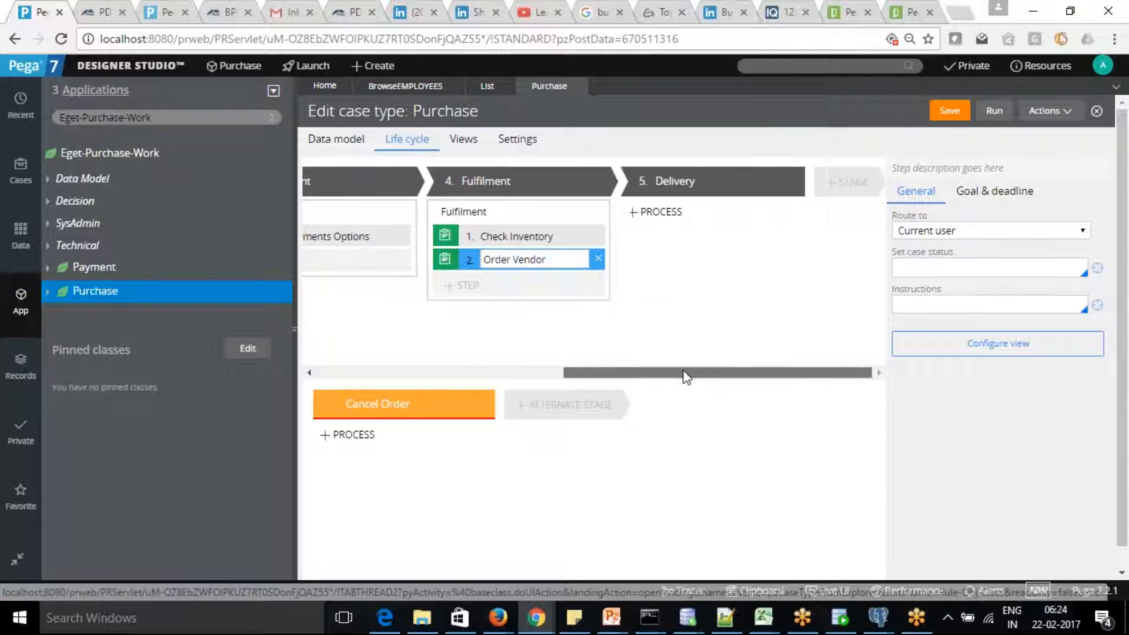
pyautogui.click(454, 287)
# Make the new Fulfilment step a Collect information step named Package Products.
pyautogui.click(471, 312)
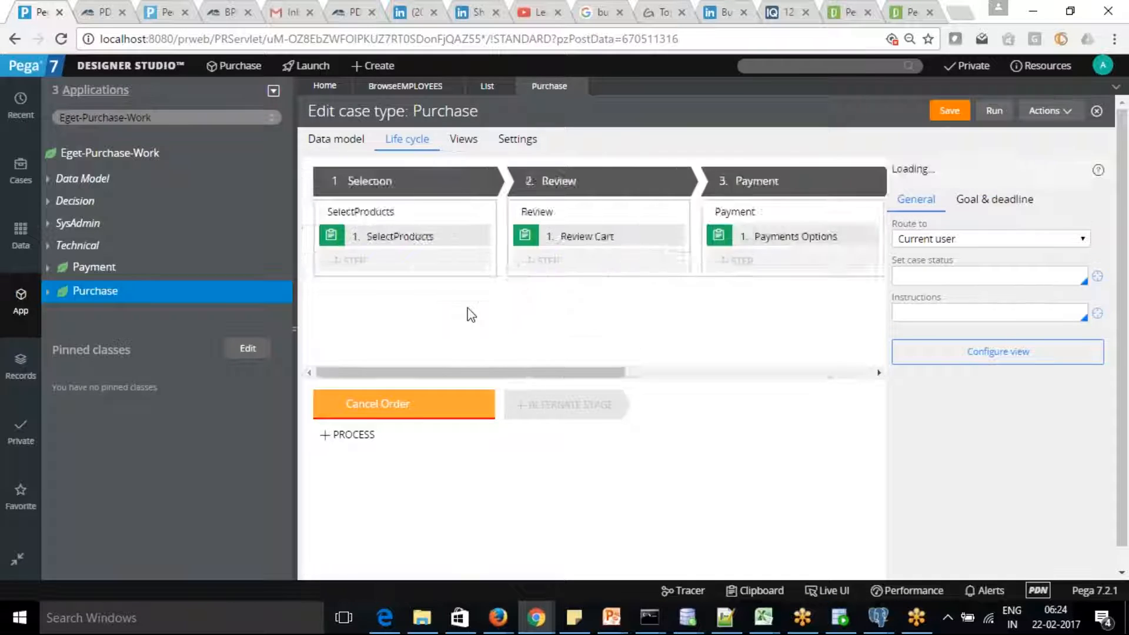
pyautogui.write('Package')
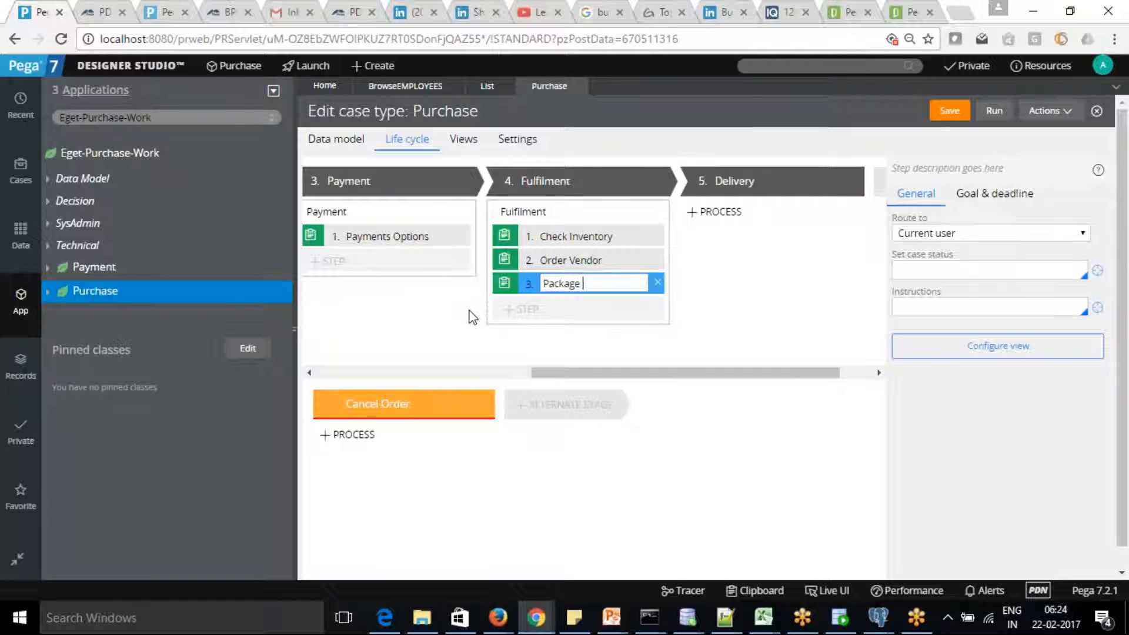
pyautogui.write(' Products')
pyautogui.click(742, 297)
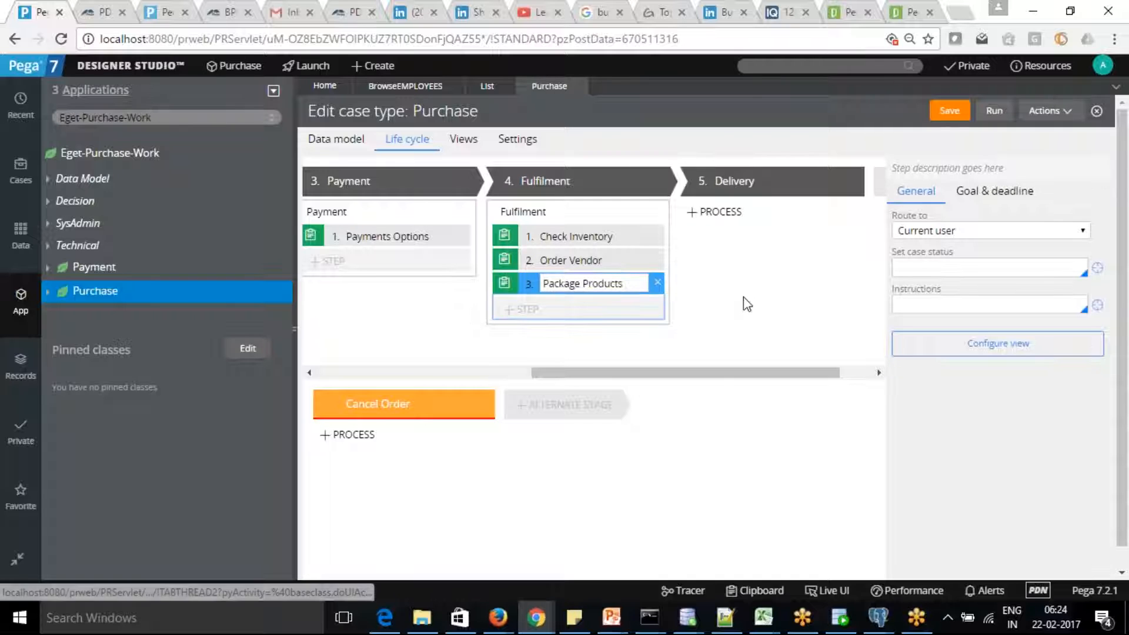
# Add a process to the Delivery stage and begin adding its first step.
pyautogui.moveTo(737, 373); pyautogui.dragTo(770, 375)
pyautogui.click(638, 213)
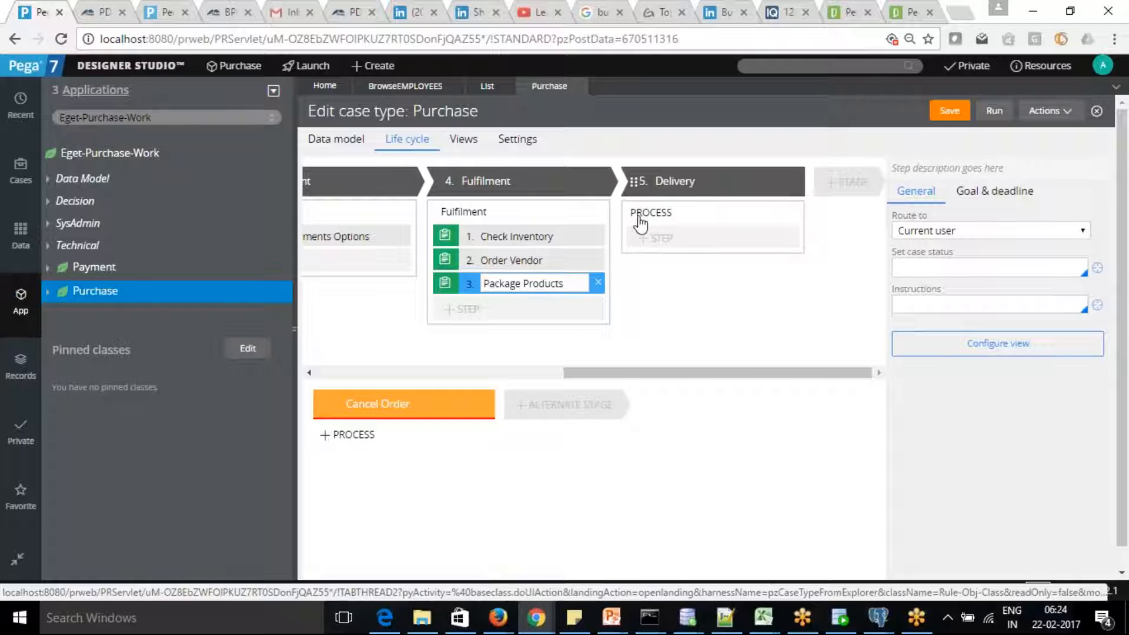
pyautogui.click(646, 238)
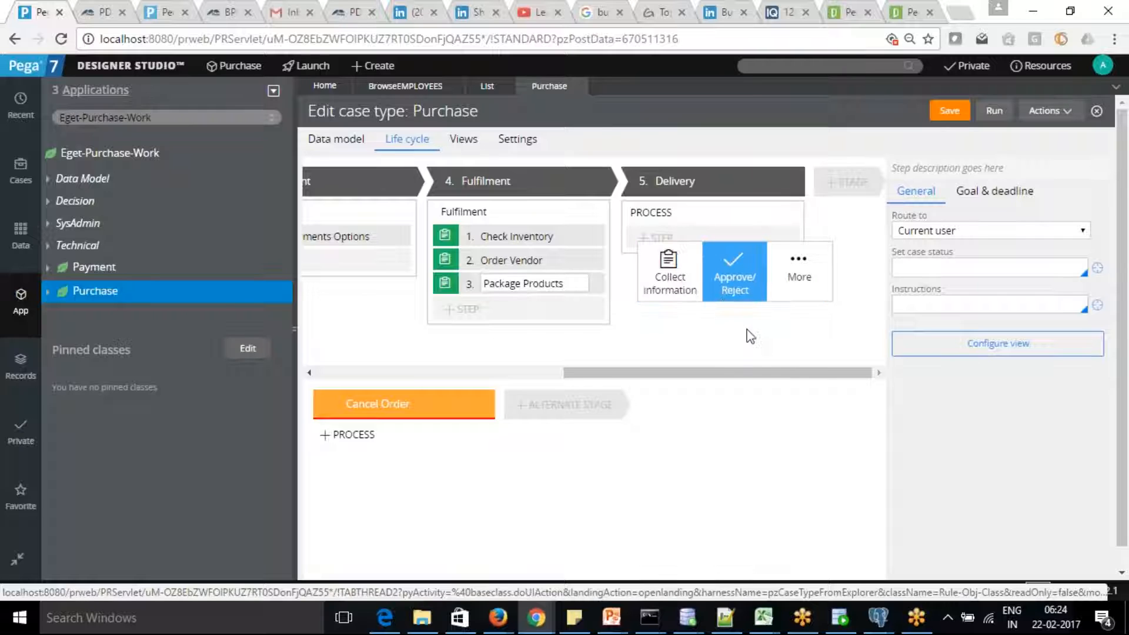
# From the Cases explorer, add and submit a new case type named Deilvery.
pyautogui.click(21, 171)
pyautogui.rightClick(119, 118)
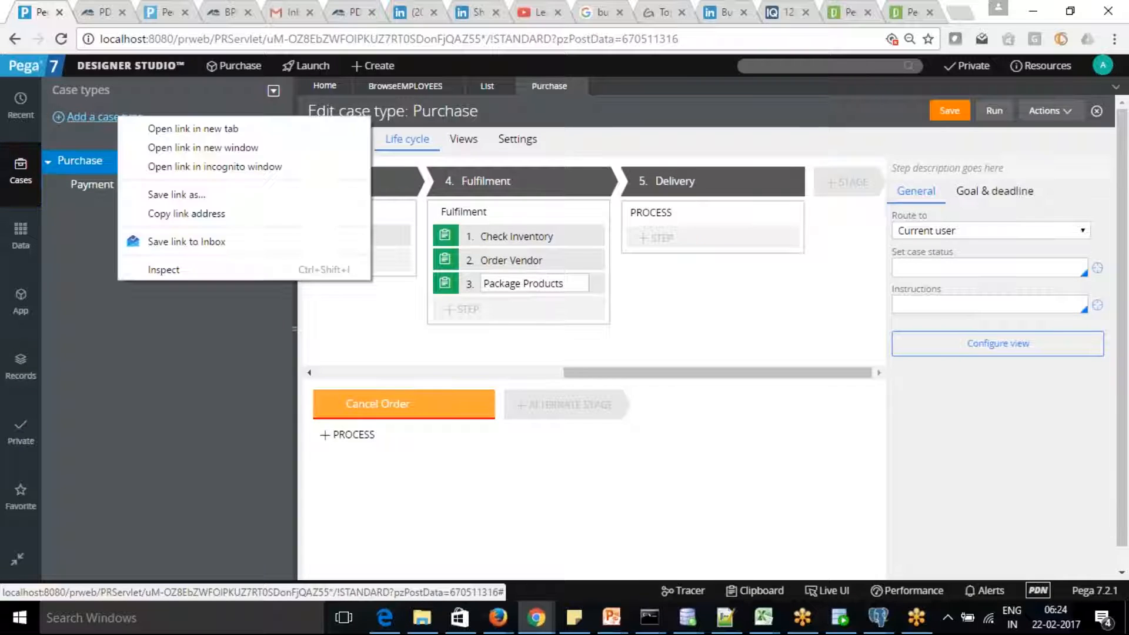
pyautogui.click(100, 190)
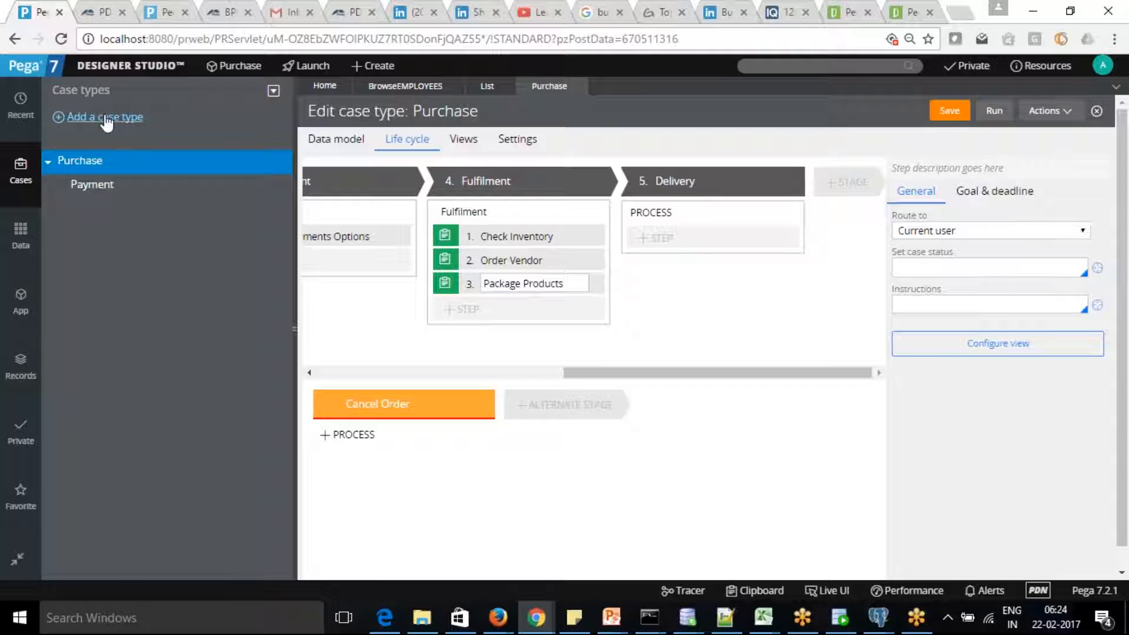
pyautogui.click(104, 117)
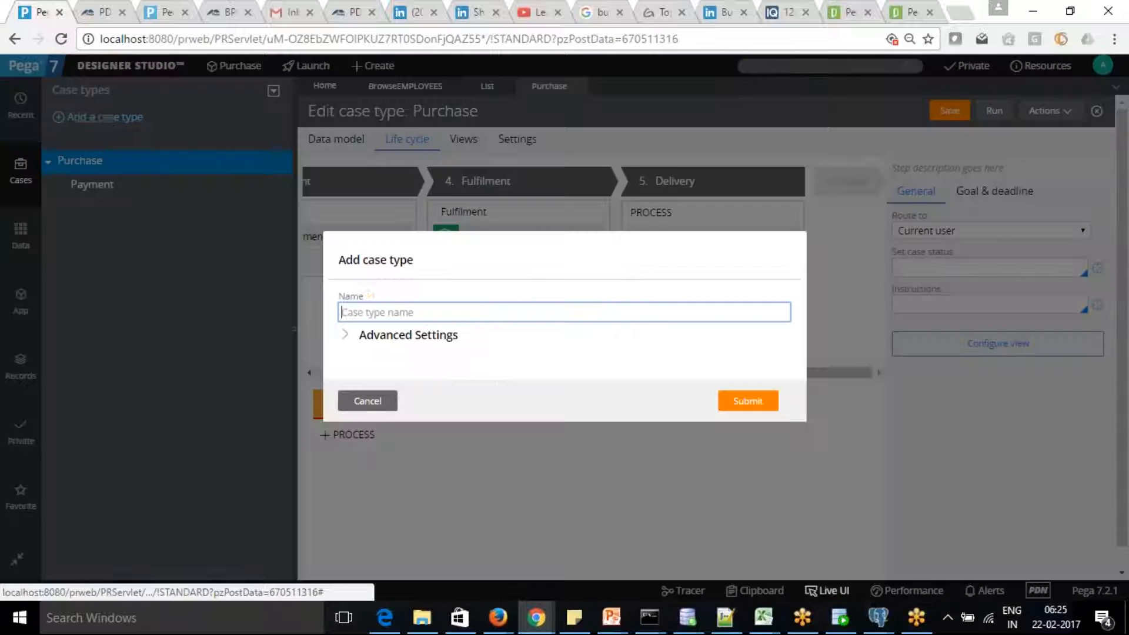
pyautogui.write('Deilvery')
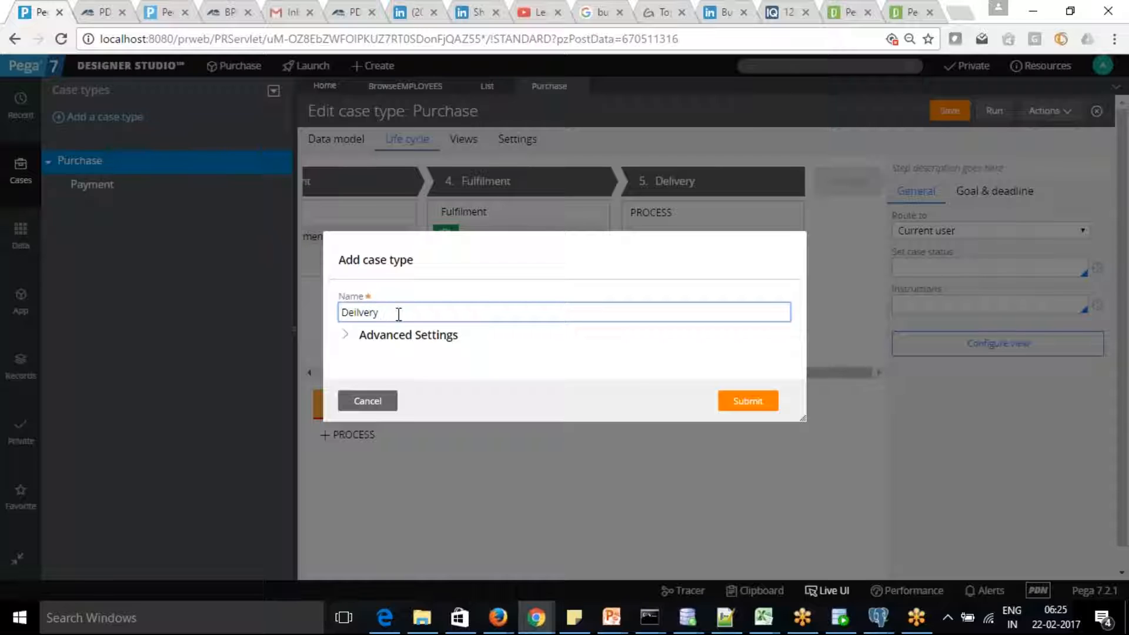
pyautogui.click(750, 406)
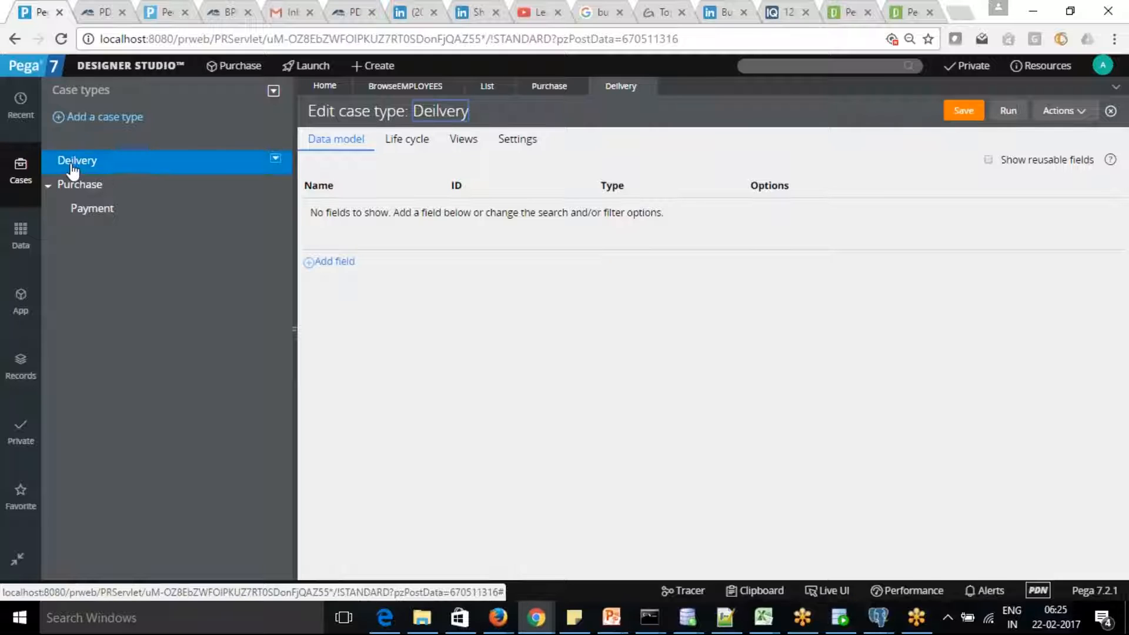
# Return to the Purchase case type and add a Review Cart step to the Review stage.
pyautogui.click(543, 93)
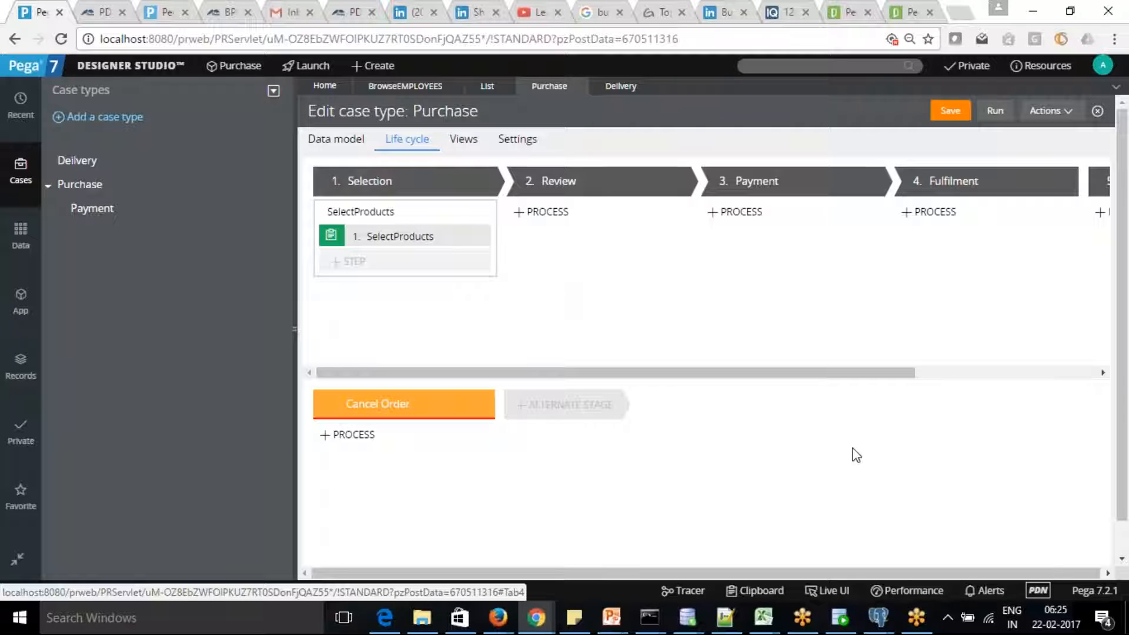
pyautogui.moveTo(849, 374); pyautogui.dragTo(625, 370)
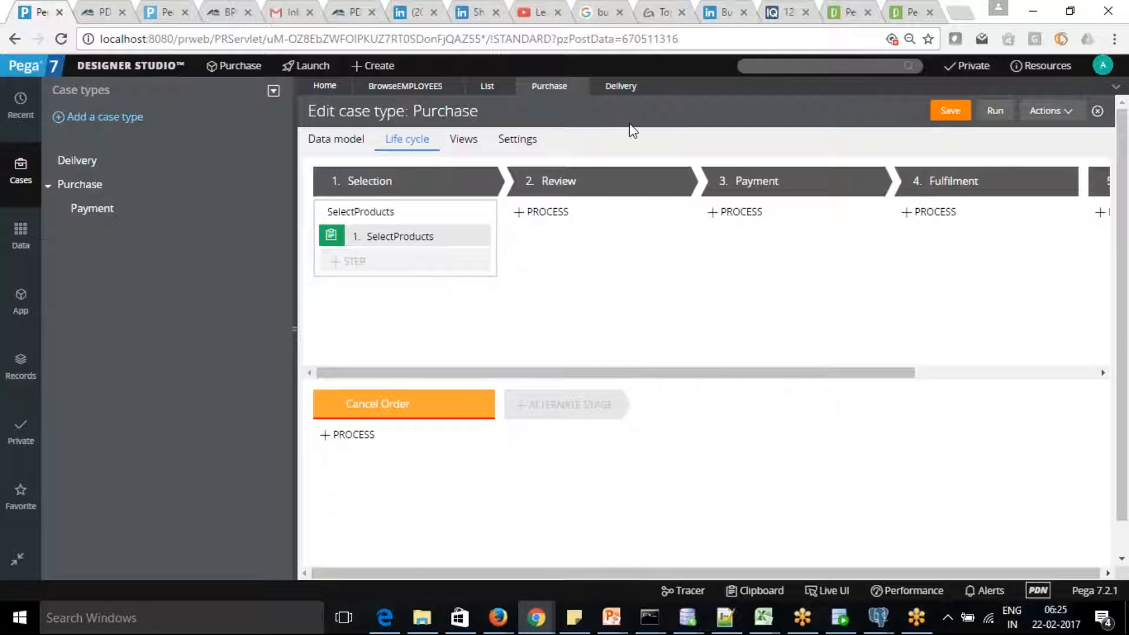
pyautogui.moveTo(735, 374); pyautogui.dragTo(926, 373)
pyautogui.moveTo(865, 371); pyautogui.dragTo(691, 383)
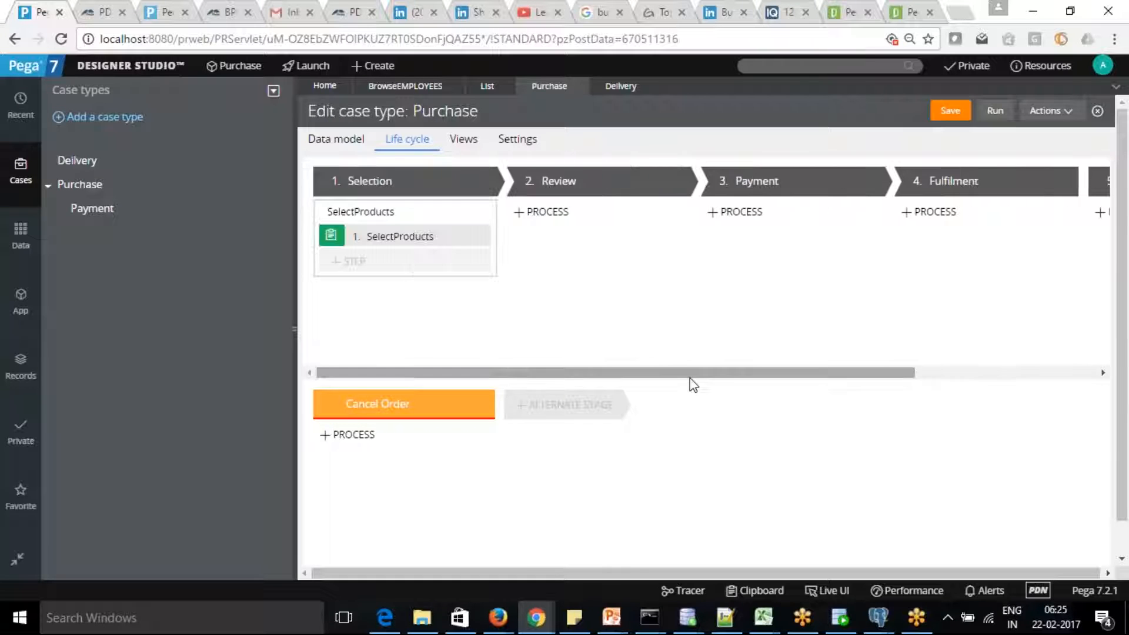
pyautogui.click(517, 212)
pyautogui.click(531, 239)
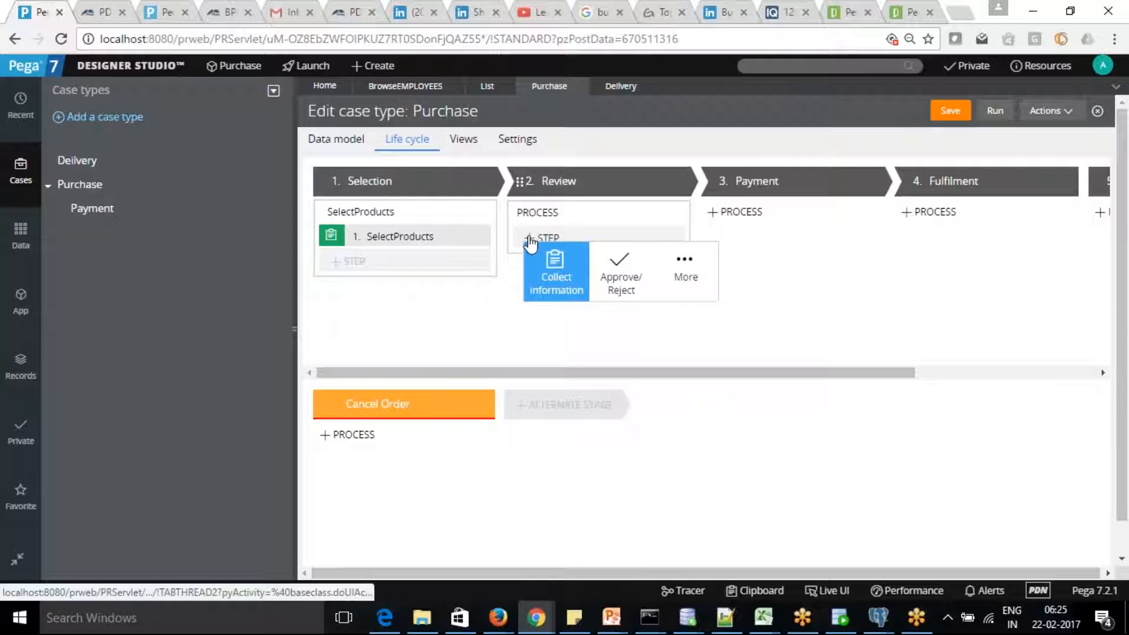
pyautogui.click(549, 270)
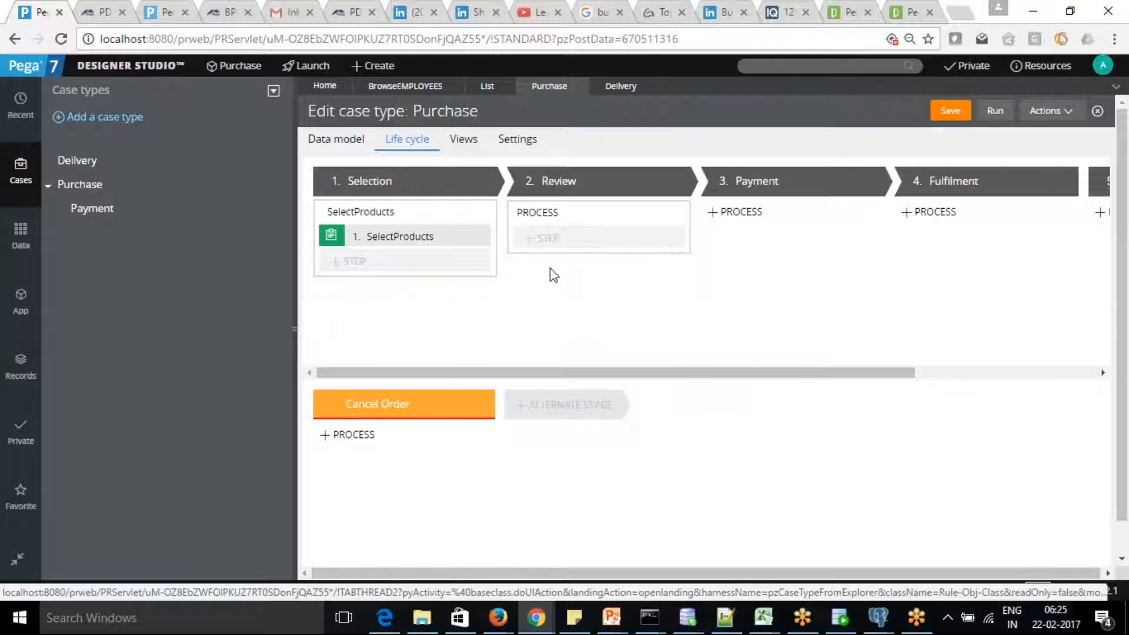
pyautogui.write('Revi')
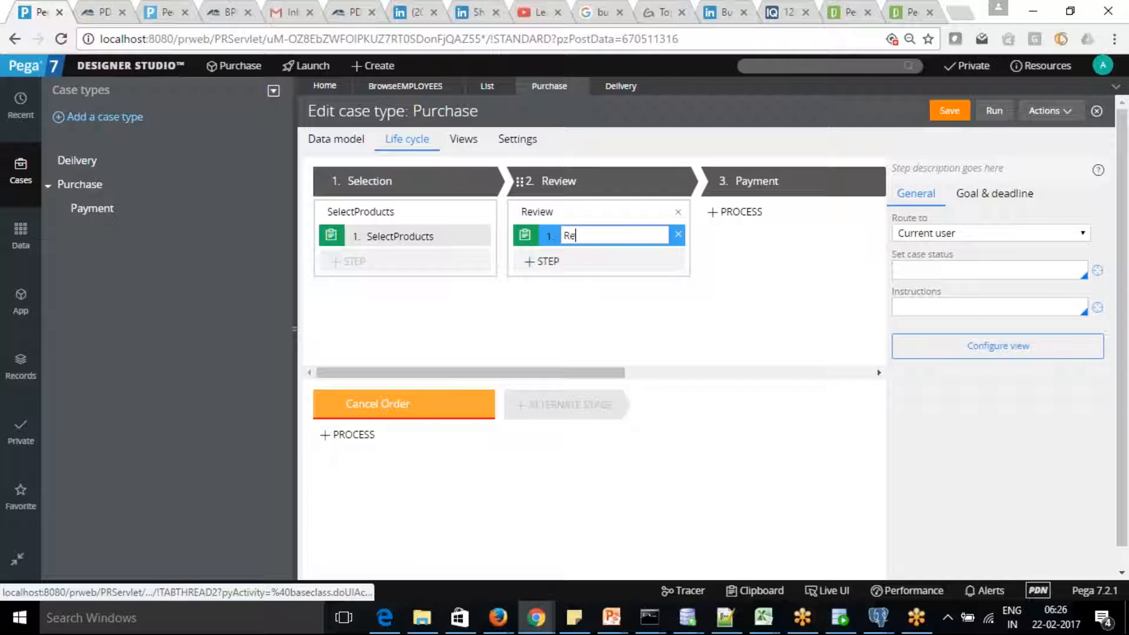
pyautogui.write('ew Card')
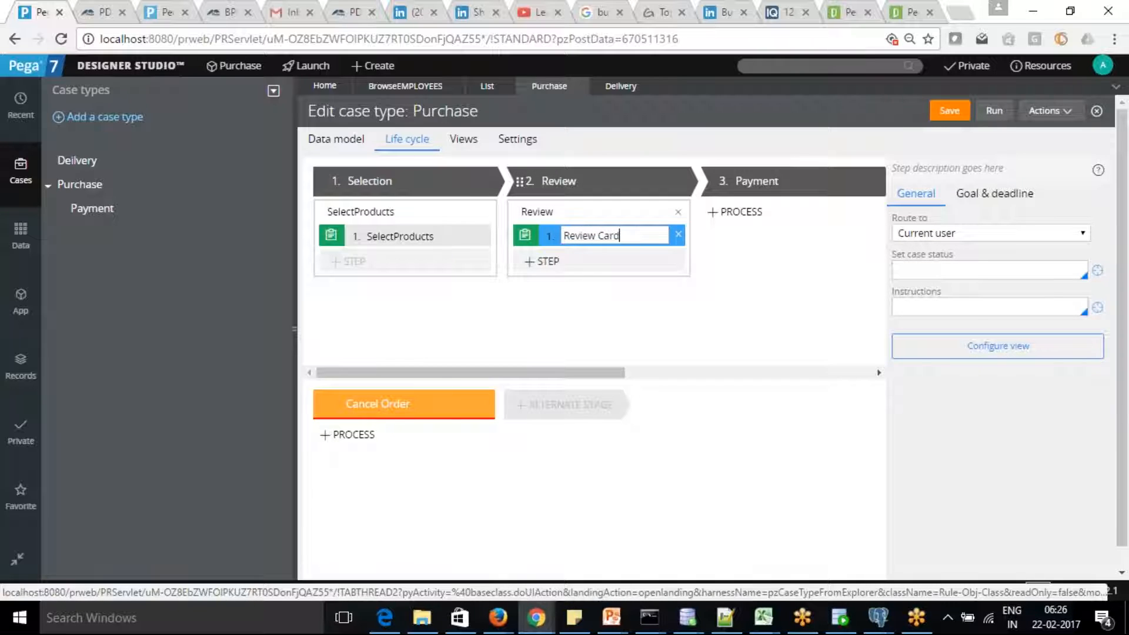
# Add Collect information steps Select Payment Option and Verification Payment to the Payment stage.
pyautogui.moveTo(605, 372); pyautogui.dragTo(694, 372)
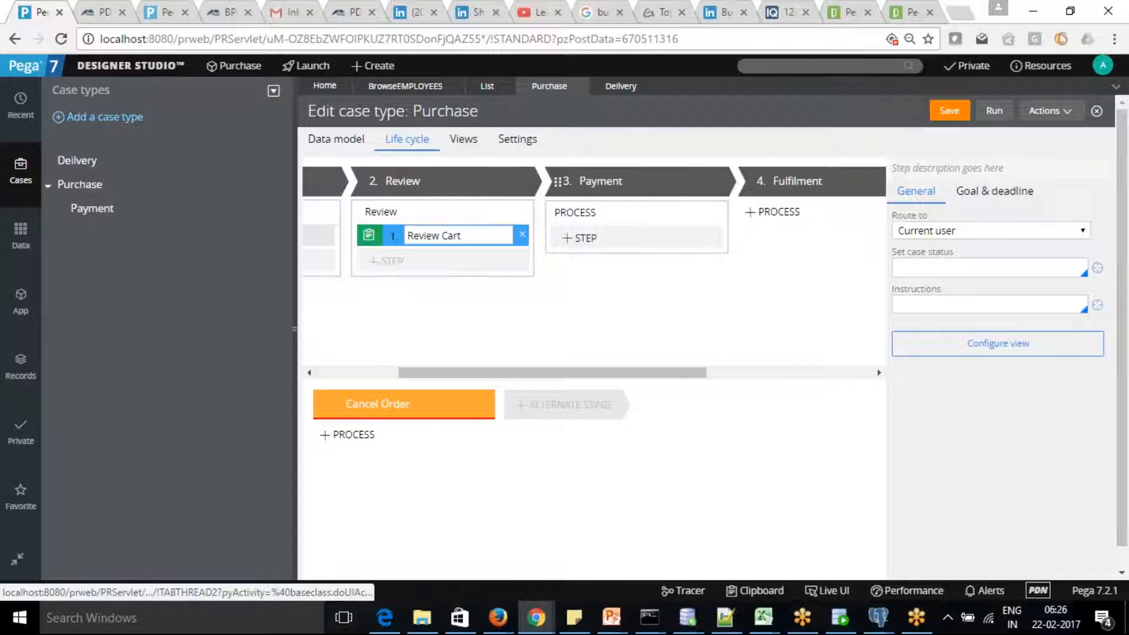
pyautogui.click(582, 238)
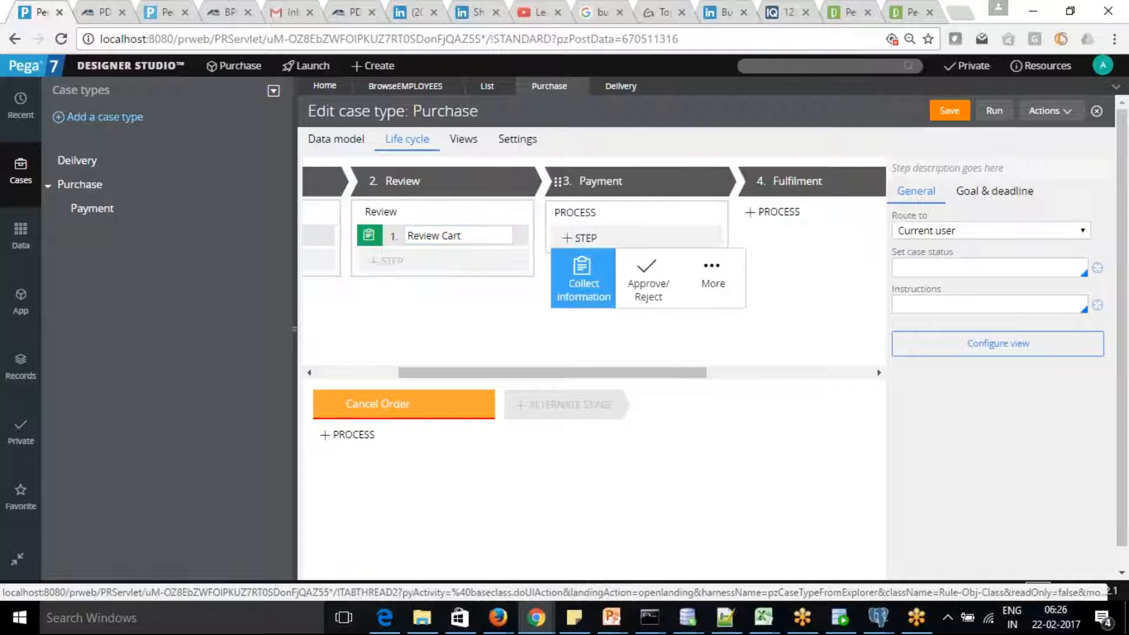
pyautogui.click(585, 276)
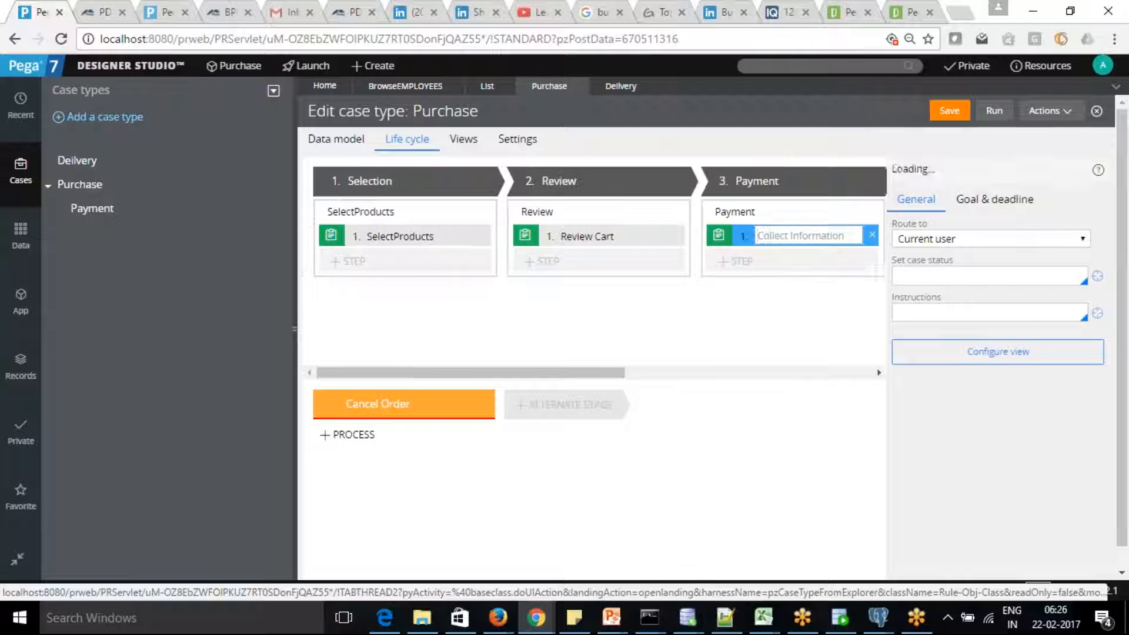
pyautogui.write('Select Payment')
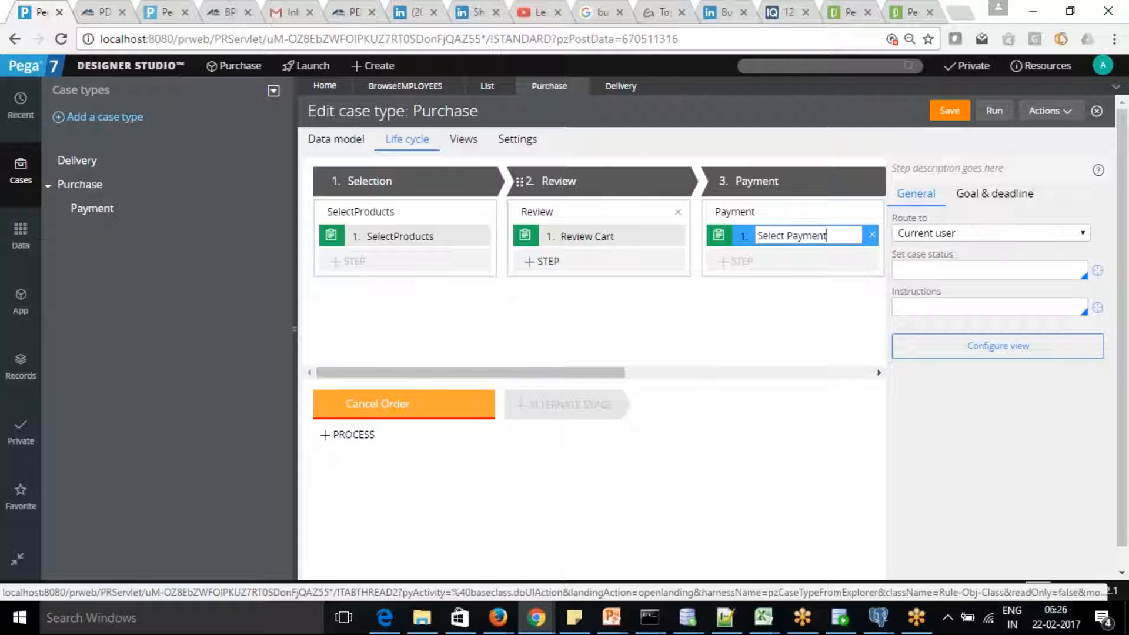
pyautogui.write(' Option')
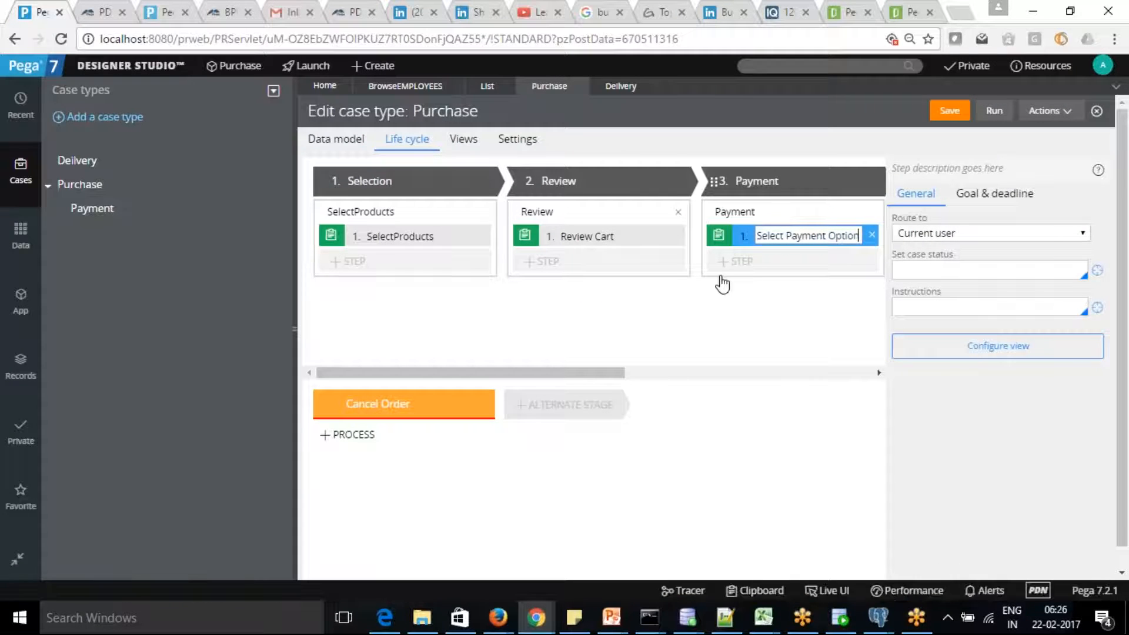
pyautogui.click(733, 261)
pyautogui.click(749, 291)
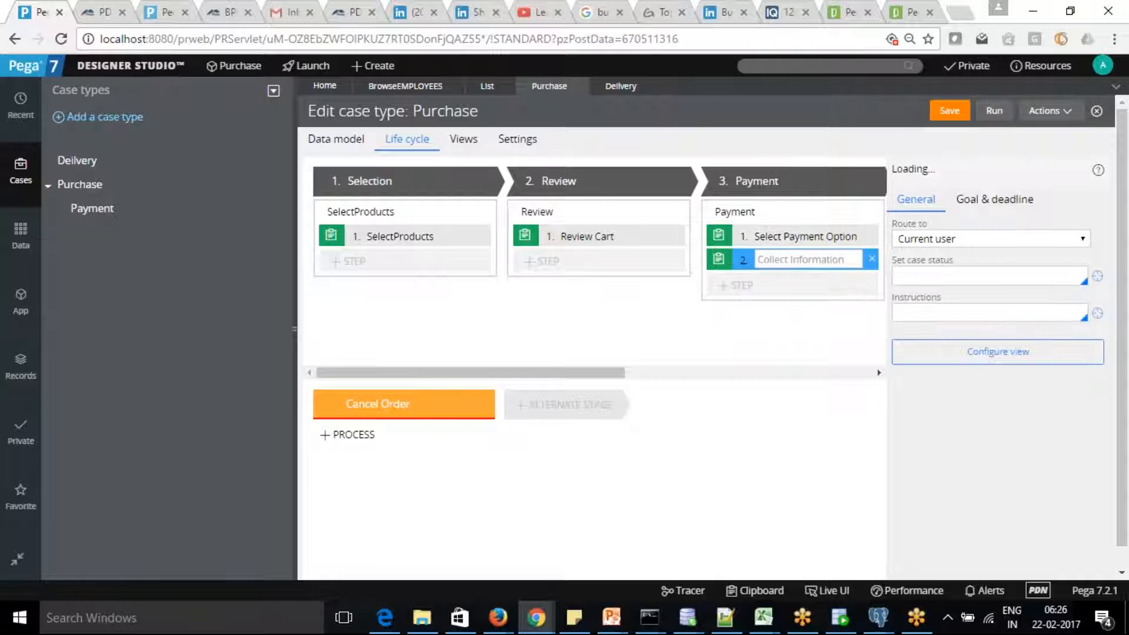
pyautogui.write('Verifiy')
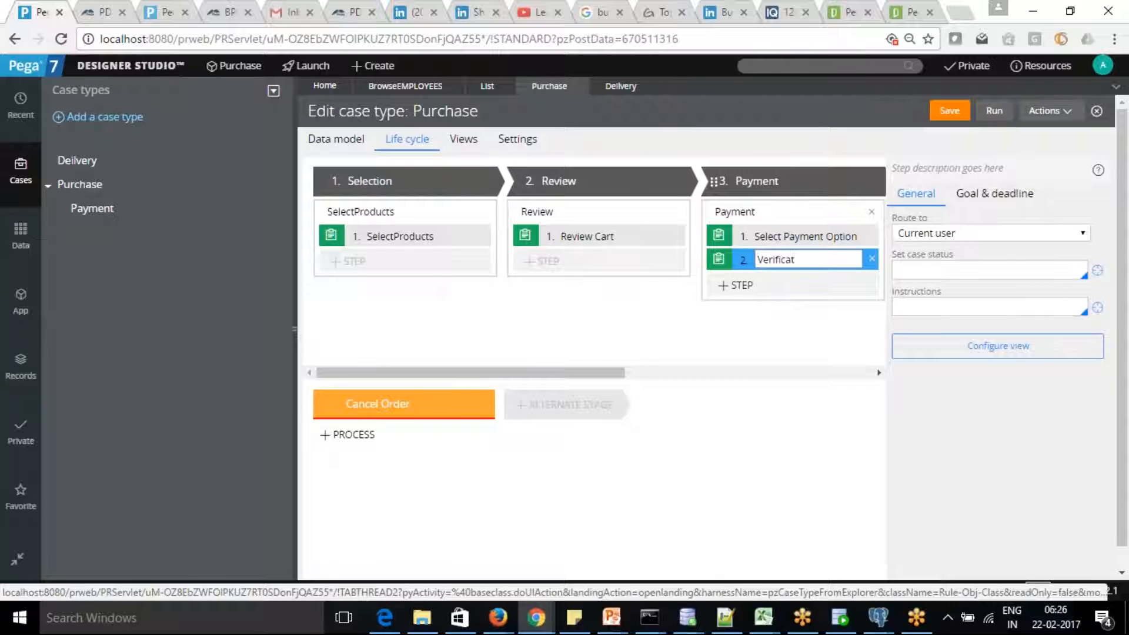
pyautogui.write('ion Payment')
# Add Collect information steps Check Inventory and Order Vendor to the Fulfilment stage.
pyautogui.moveTo(610, 373); pyautogui.dragTo(702, 374)
pyautogui.moveTo(478, 203)
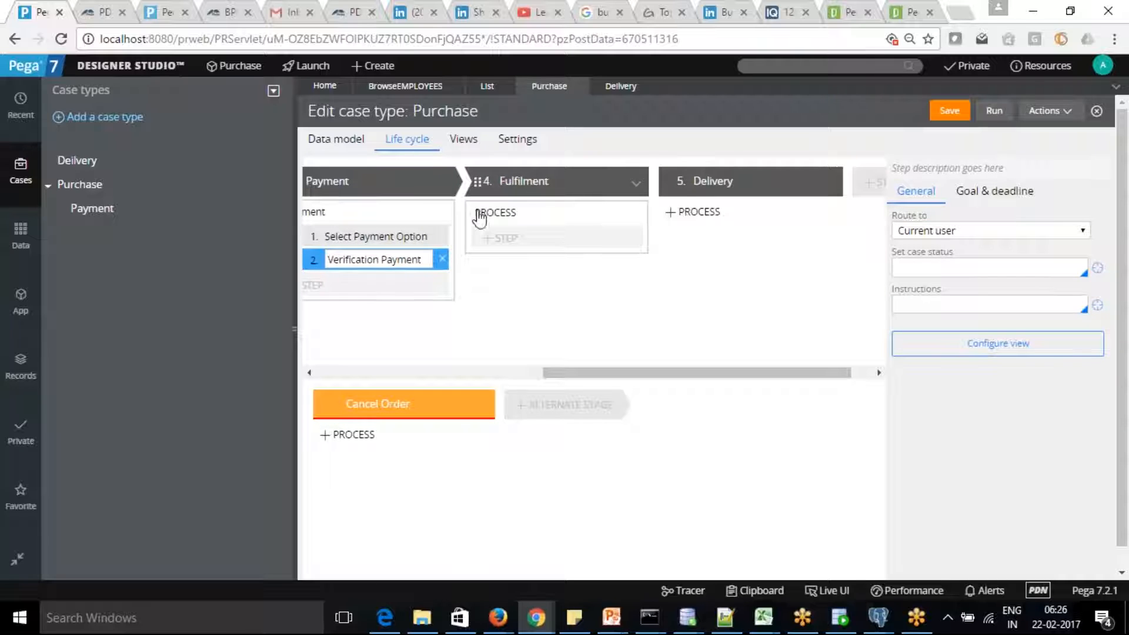
pyautogui.click(494, 240)
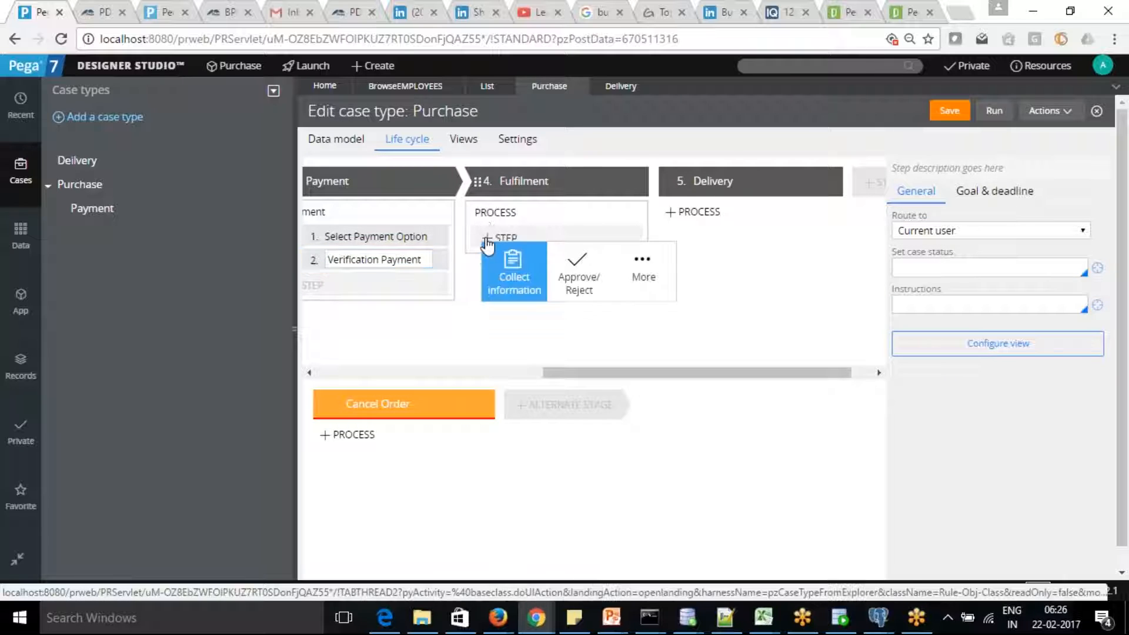
pyautogui.click(519, 269)
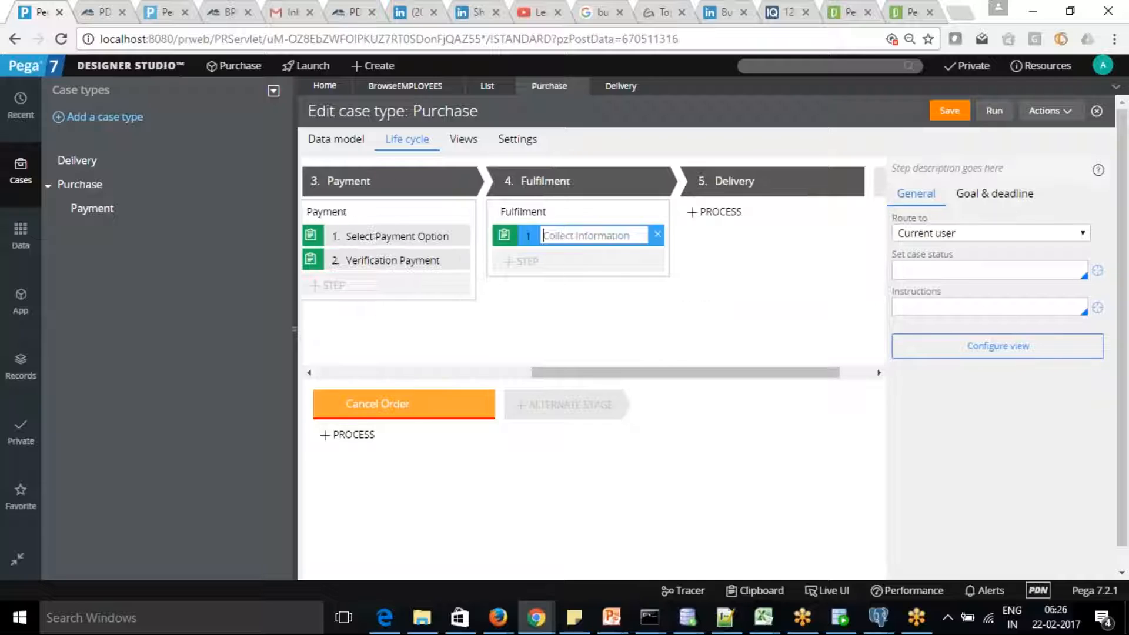
pyautogui.write('Check Inventory')
pyautogui.click(520, 261)
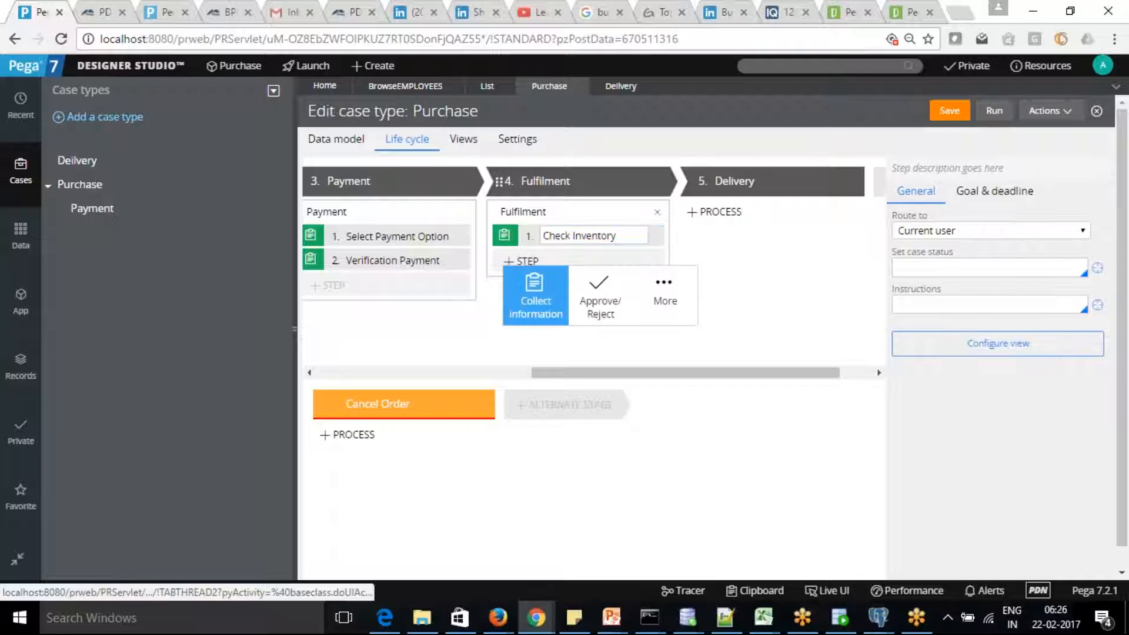
pyautogui.click(534, 294)
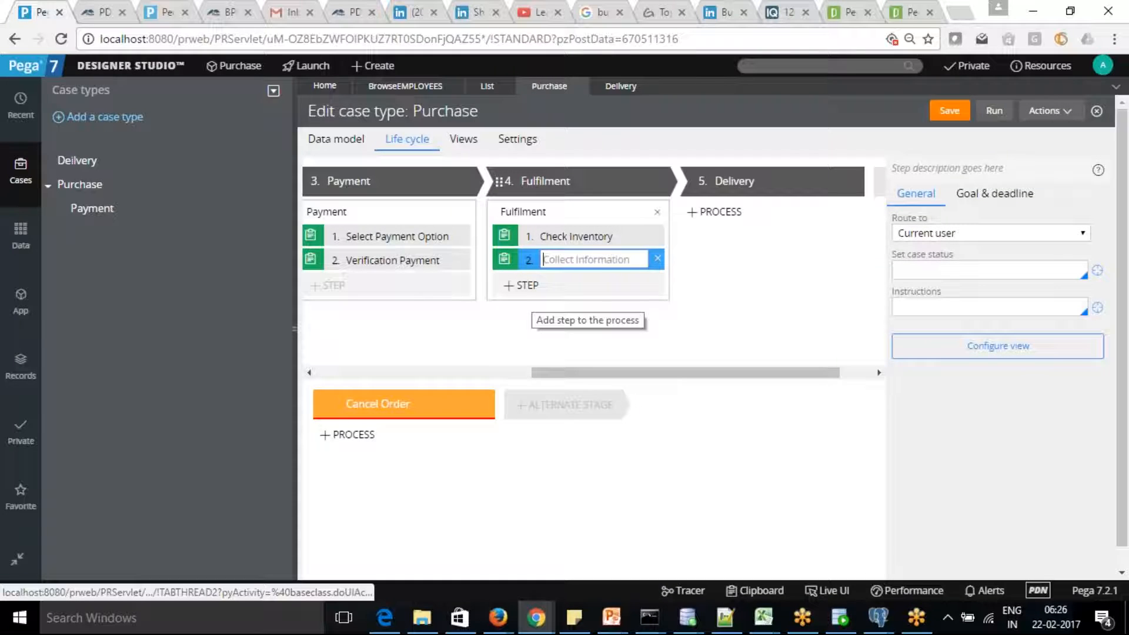
pyautogui.write('Order Vendor')
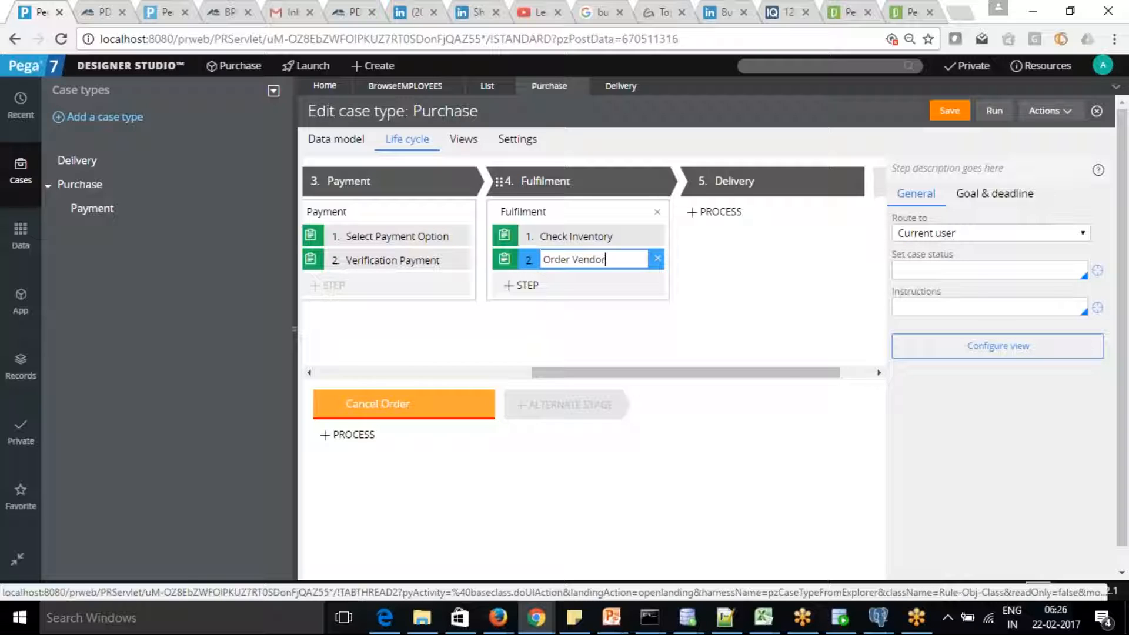
# Add a third Fulfilment step named Package Cart and a process to the Delivery stage.
pyautogui.click(521, 286)
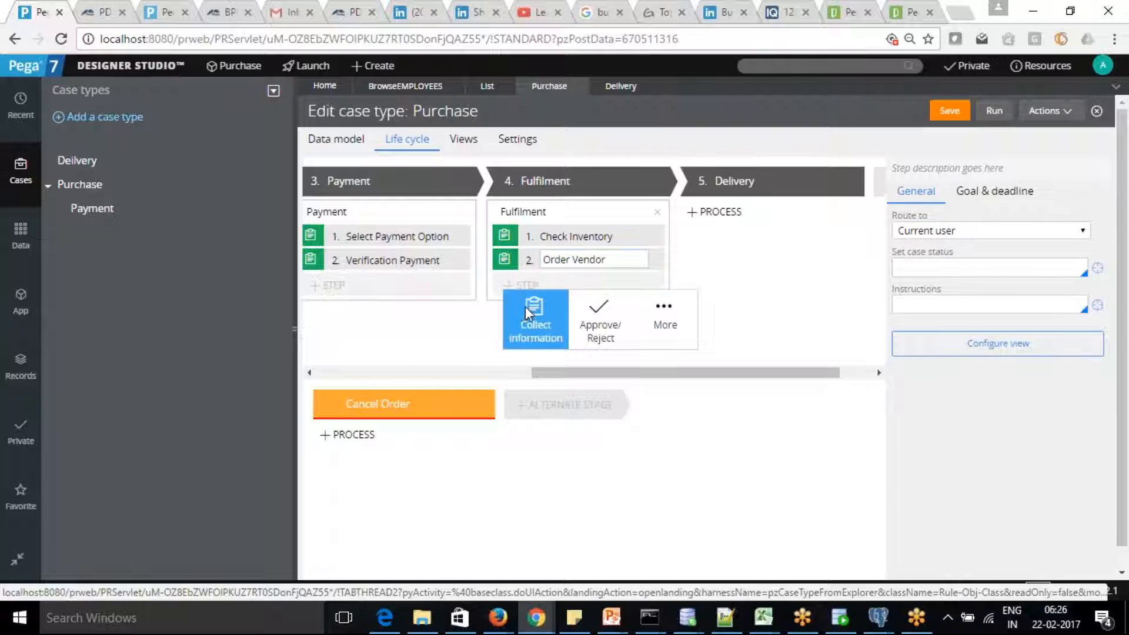
pyautogui.click(524, 305)
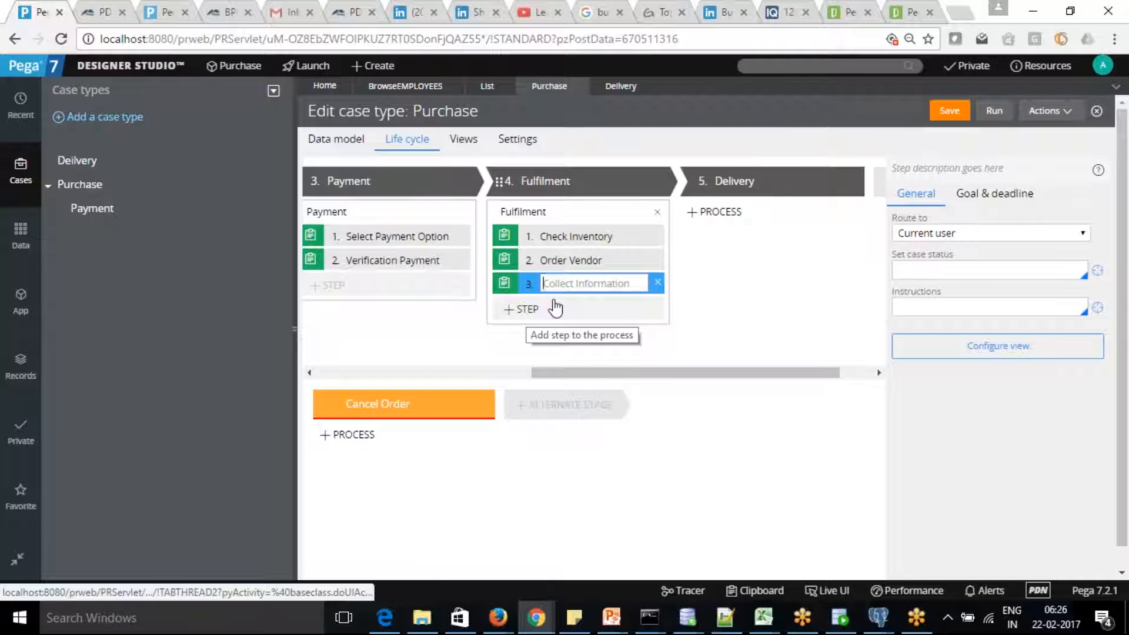
pyautogui.write('Package Cart')
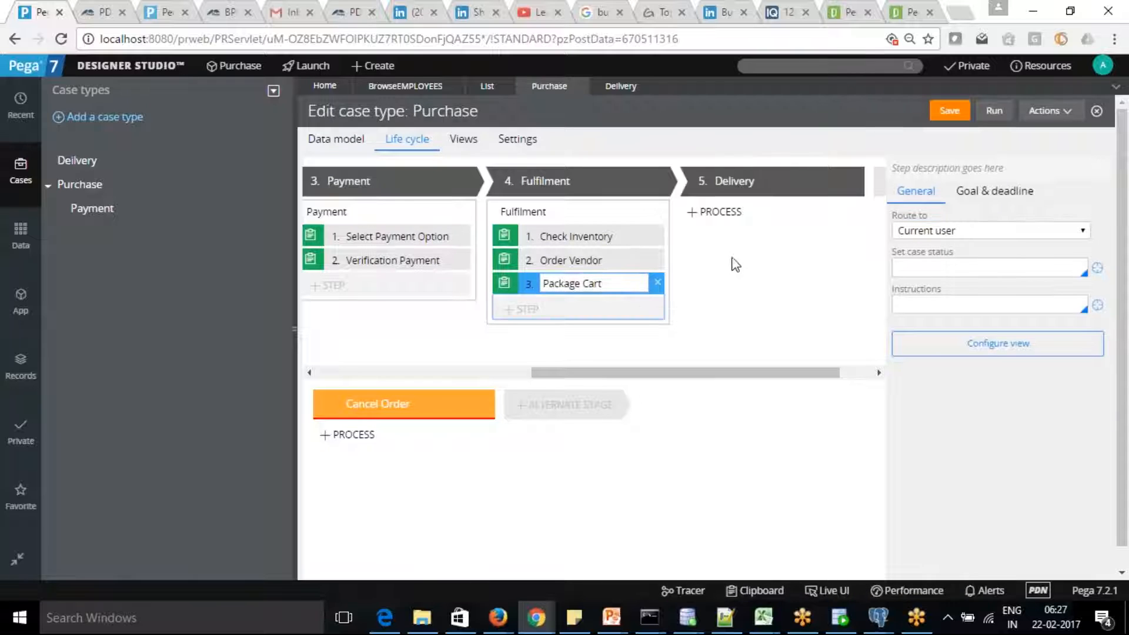
pyautogui.click(717, 217)
pyautogui.moveTo(705, 372); pyautogui.dragTo(776, 371)
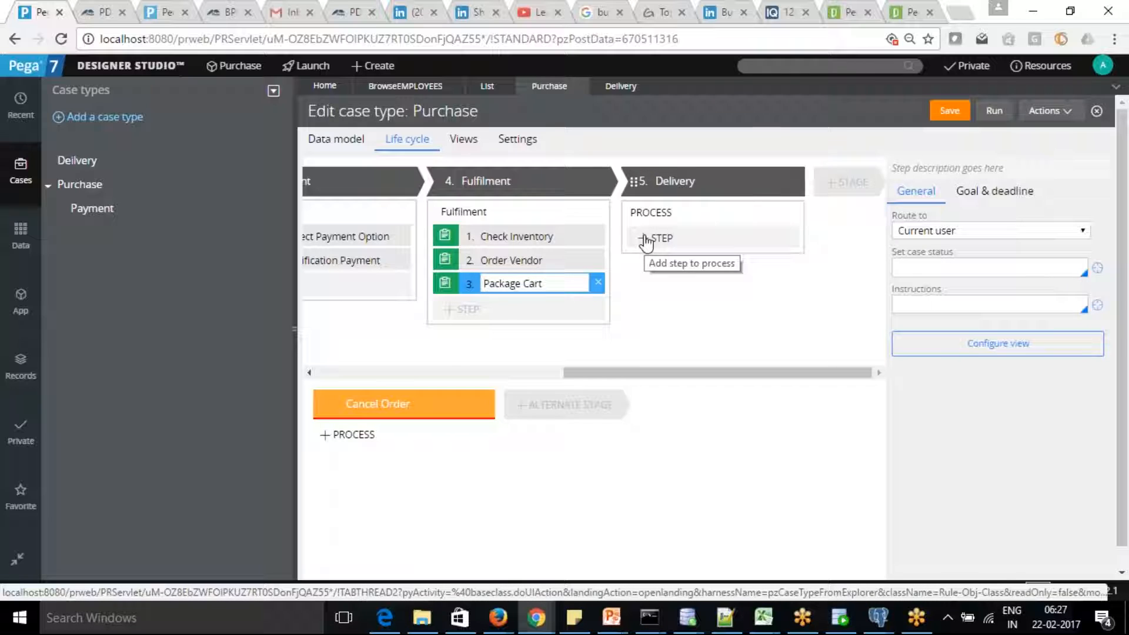
# Add the Create Case(s) utility from More > Utilities as Delivery's first step.
pyautogui.click(654, 237)
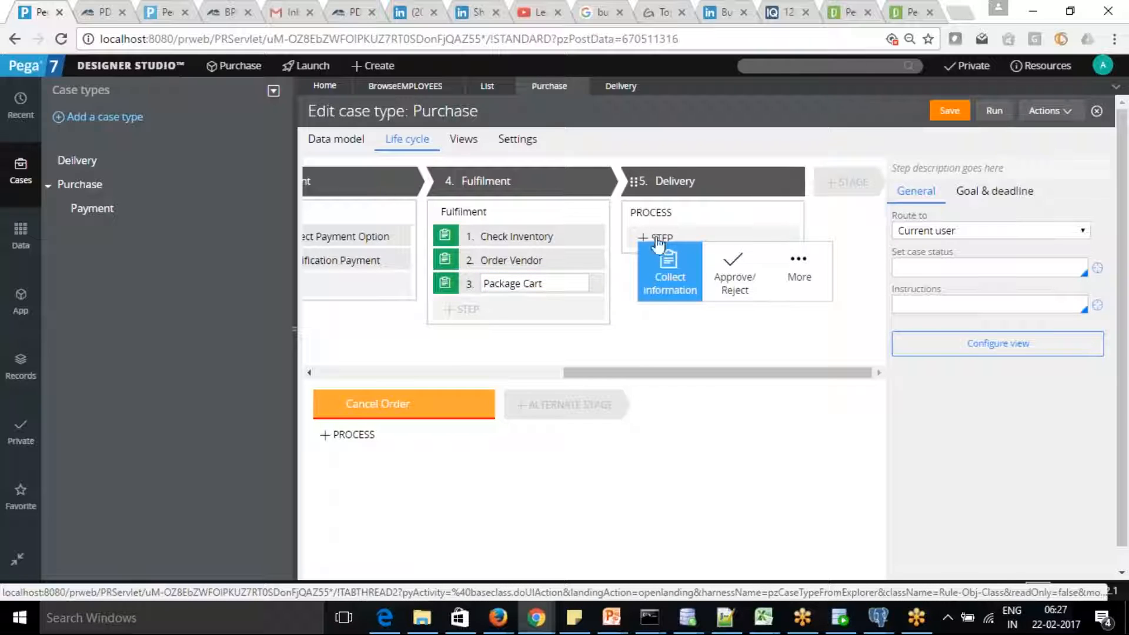
pyautogui.click(798, 274)
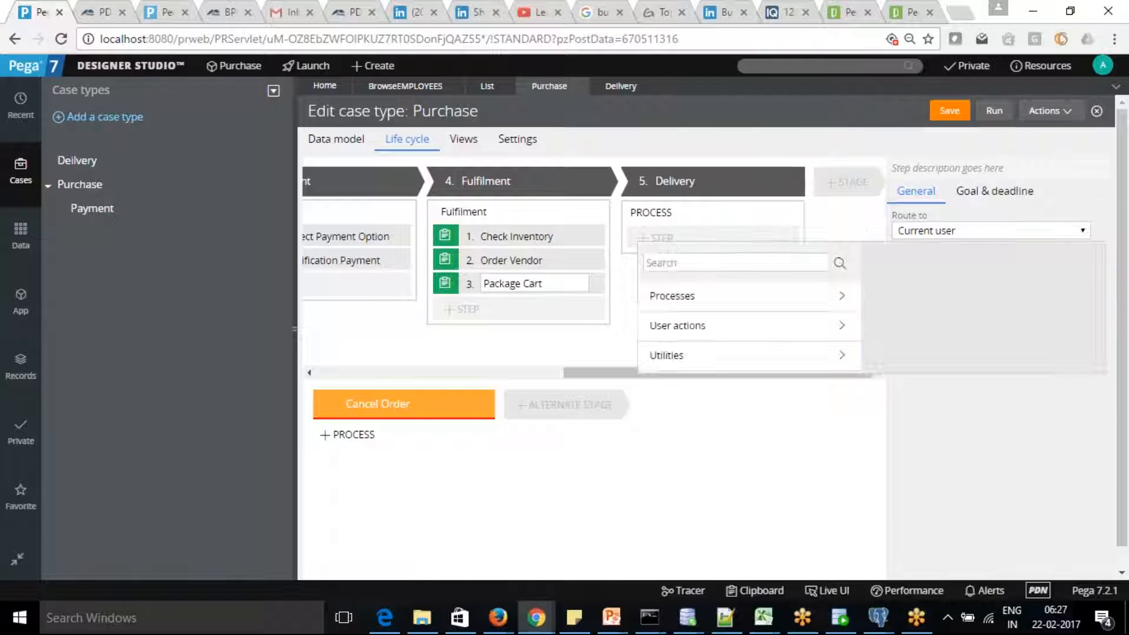
pyautogui.click(842, 356)
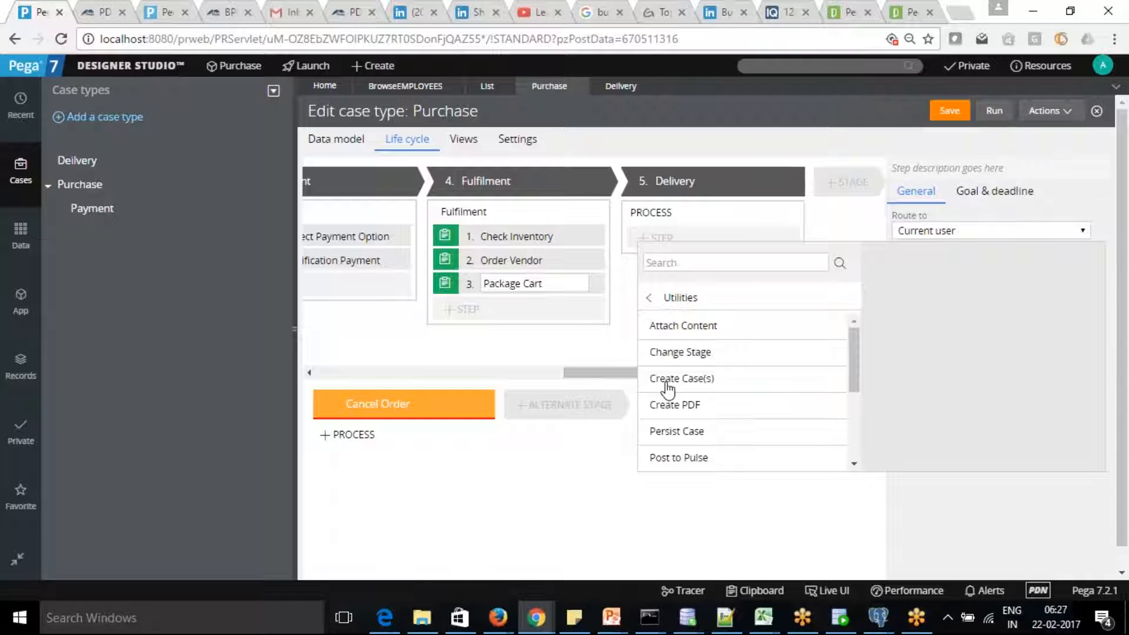
pyautogui.moveTo(682, 378)
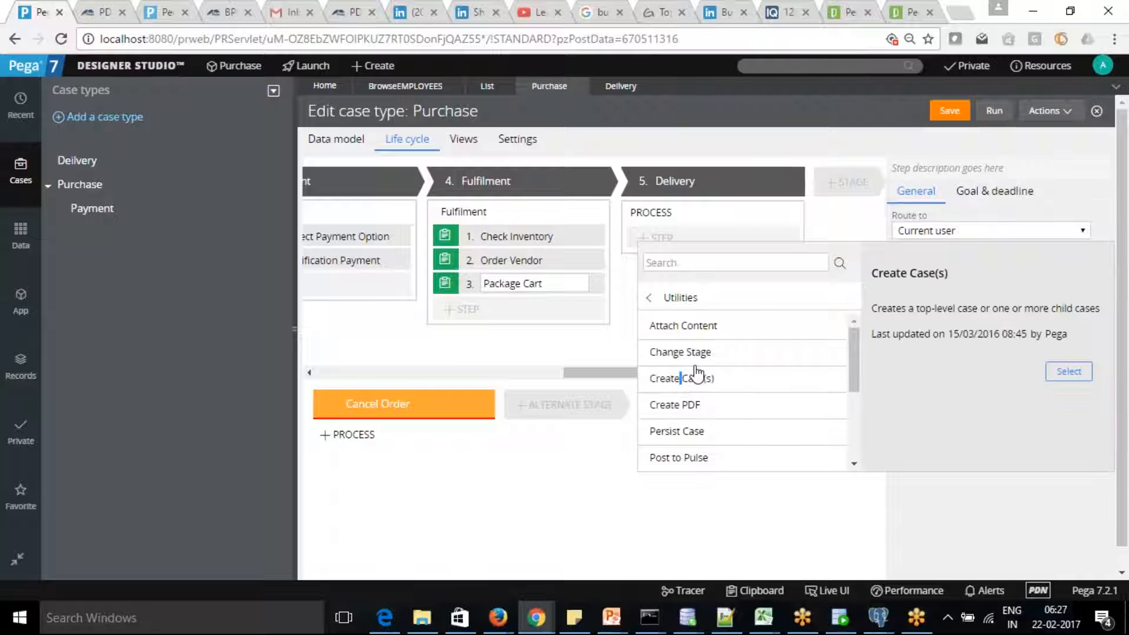
pyautogui.click(1068, 371)
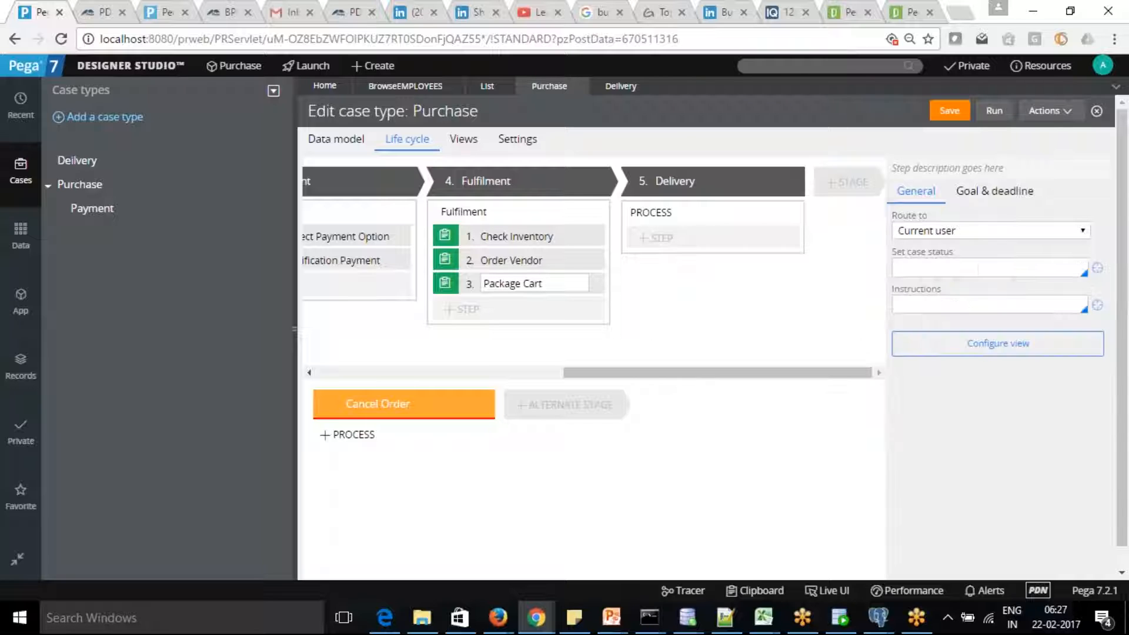
pyautogui.click(736, 236)
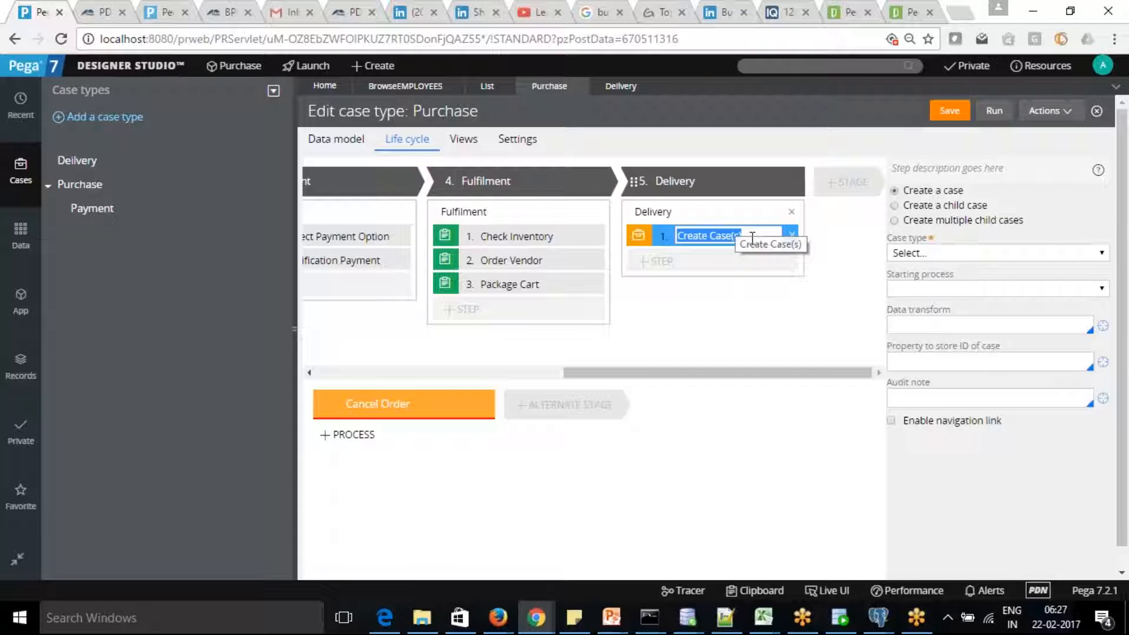
# Name the step Delivery, set Case type and Starting process to Deilvery, and save.
pyautogui.write('Delivery')
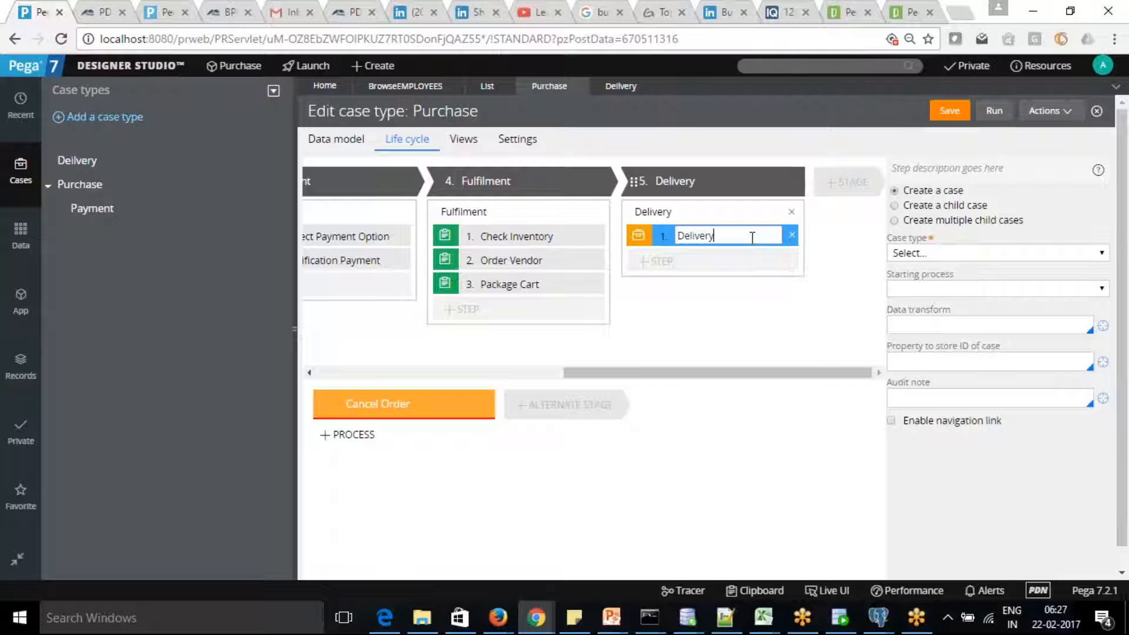
pyautogui.click(1102, 254)
pyautogui.click(1102, 251)
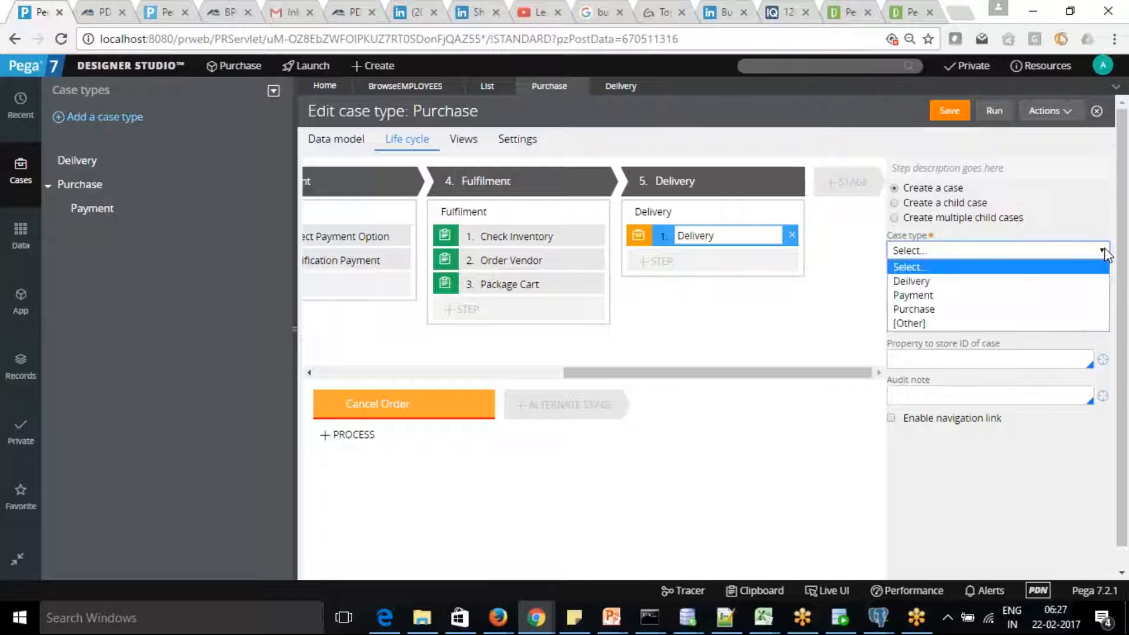
pyautogui.click(1042, 280)
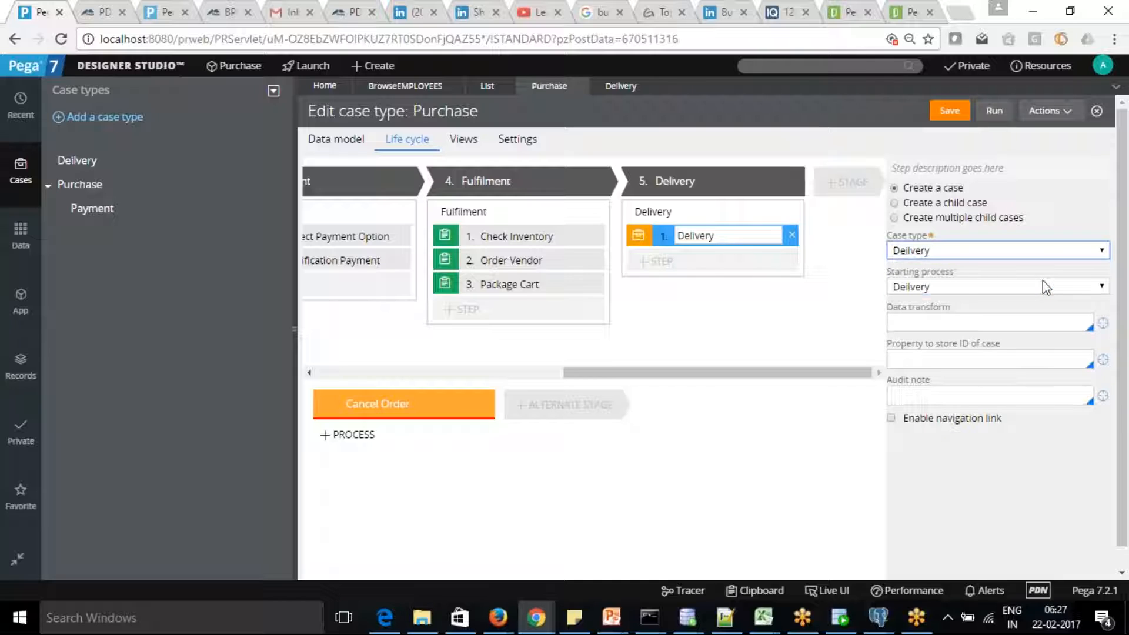
pyautogui.click(1040, 288)
pyautogui.click(1025, 292)
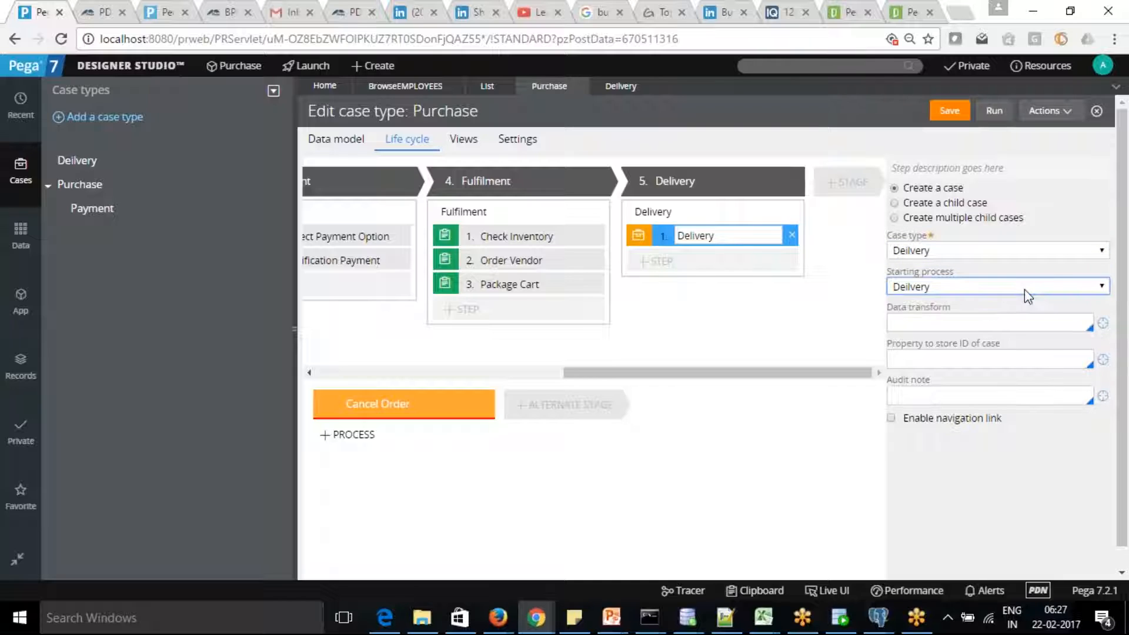
pyautogui.click(1099, 287)
pyautogui.click(1015, 300)
pyautogui.click(947, 112)
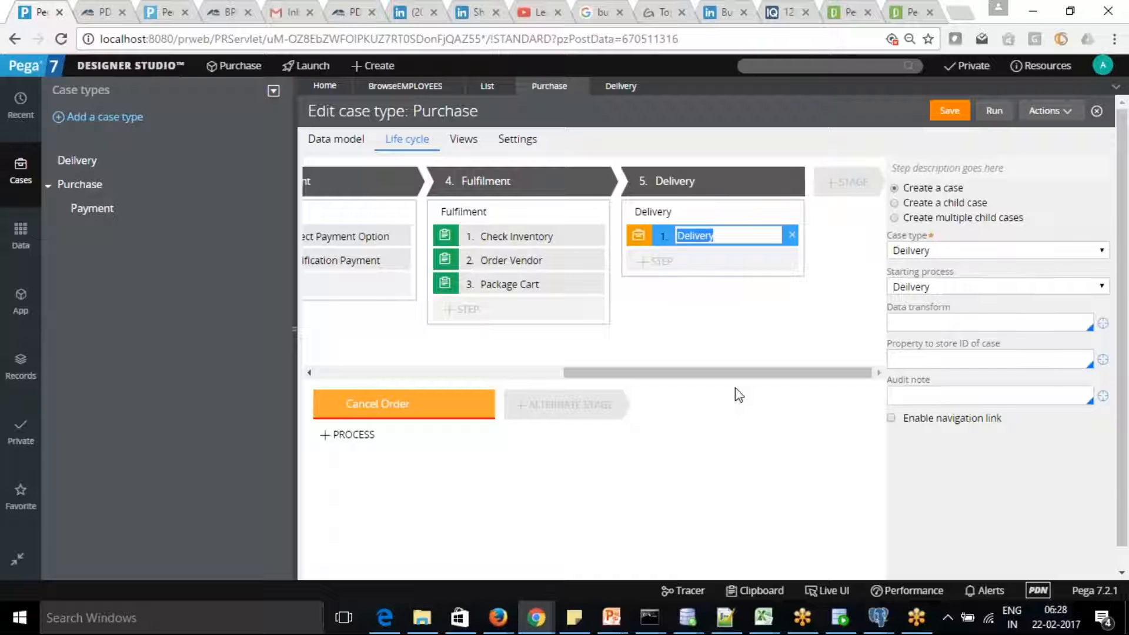
# Add a Collect information step named Check Payment to the Cancel Order stage.
pyautogui.click(367, 435)
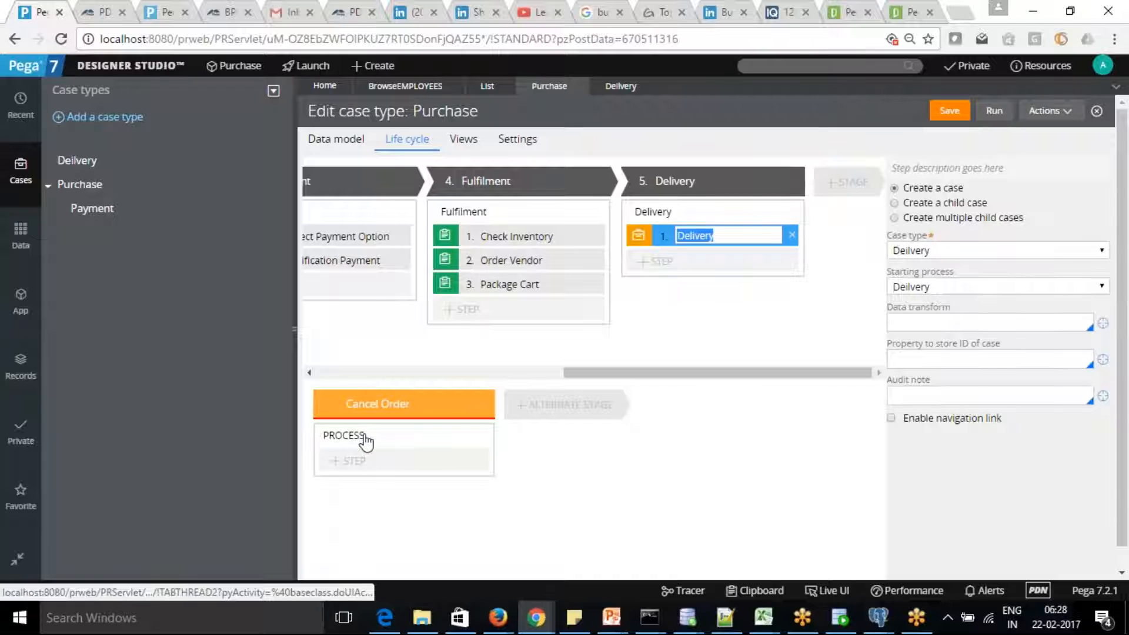
pyautogui.click(339, 461)
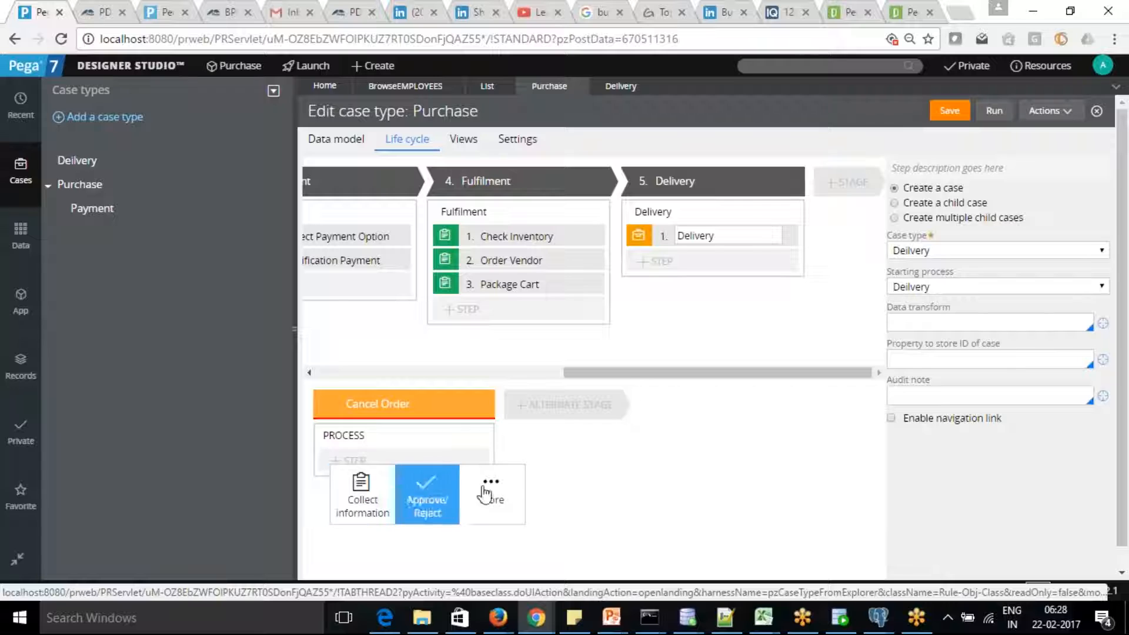
pyautogui.click(362, 488)
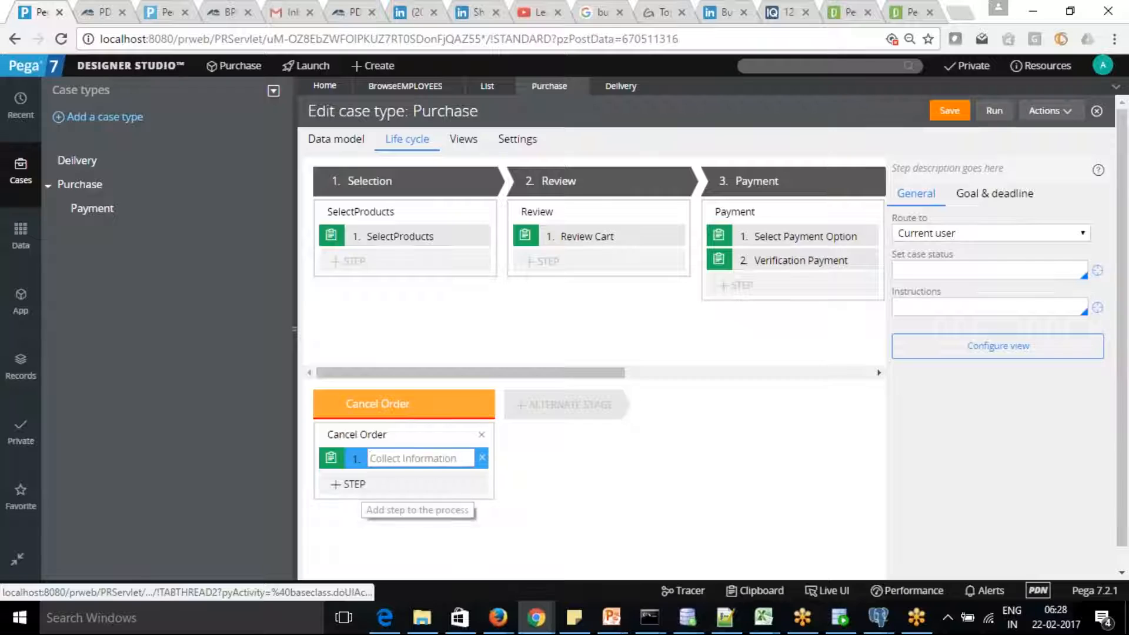
pyautogui.write('Check')
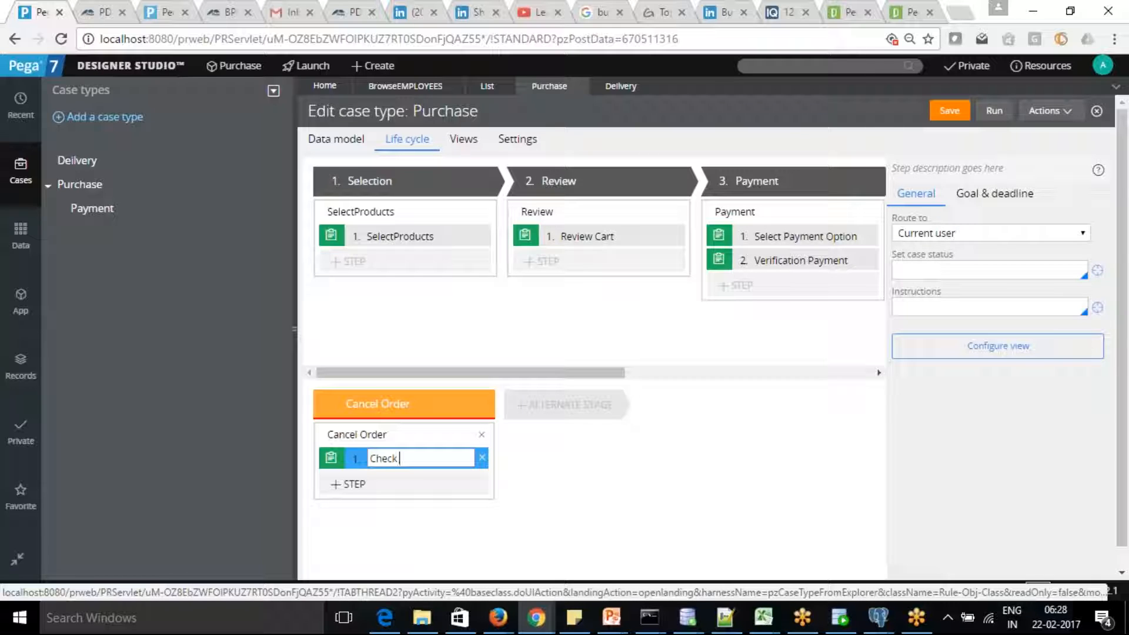
pyautogui.write(' Payment')
# Add Refund Payment and Cancel Order collect-information steps after Check Payment.
pyautogui.click(347, 484)
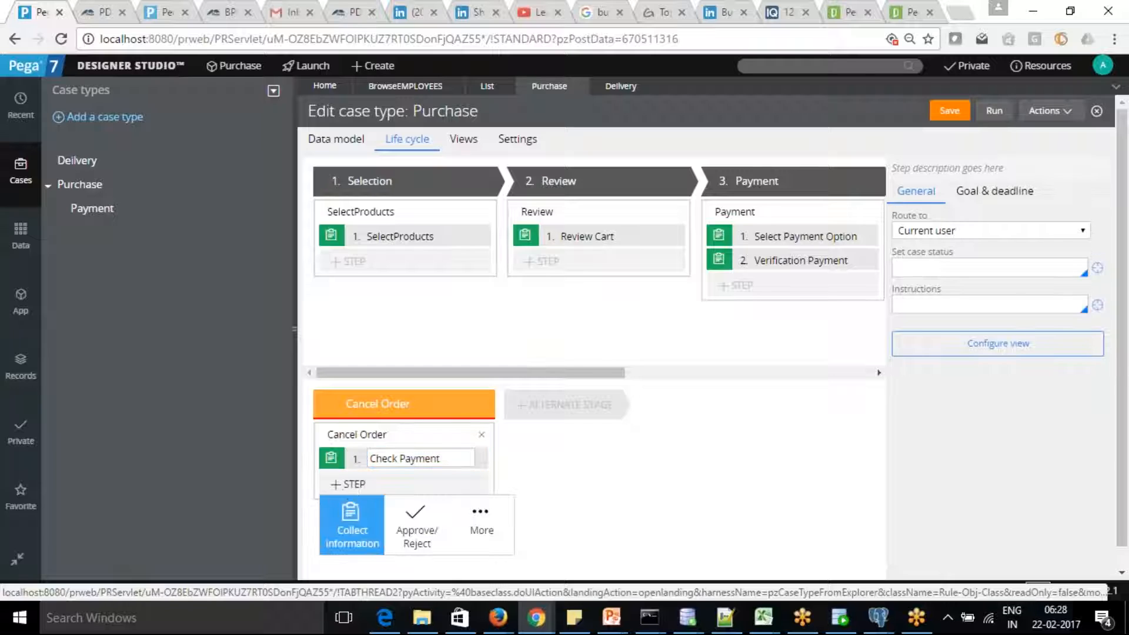
pyautogui.click(352, 520)
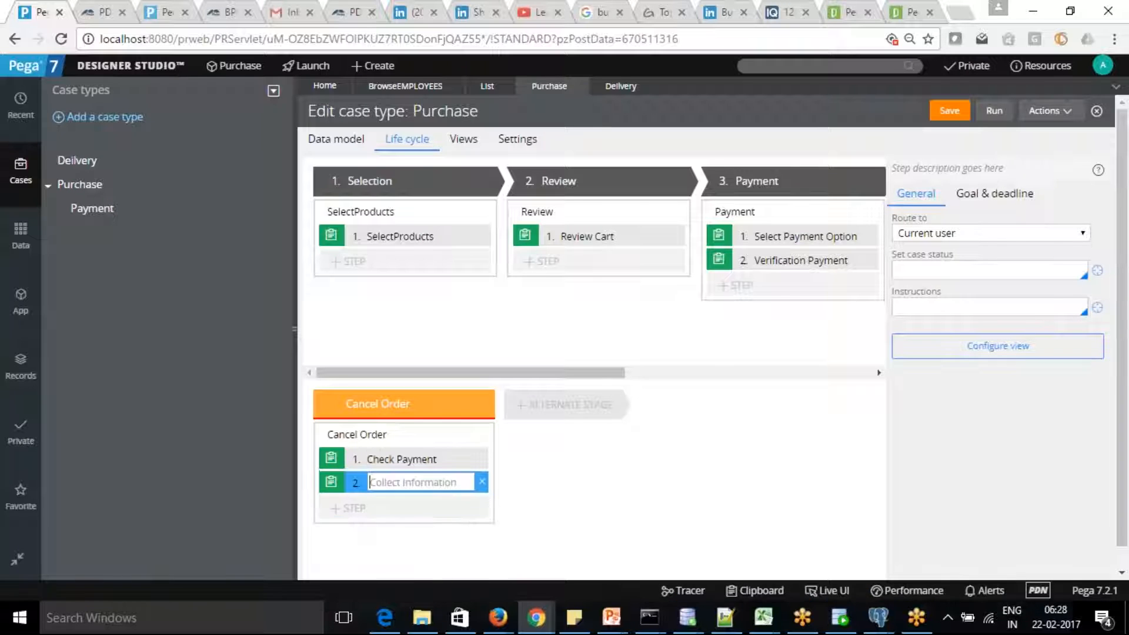
pyautogui.write('Refund Payment')
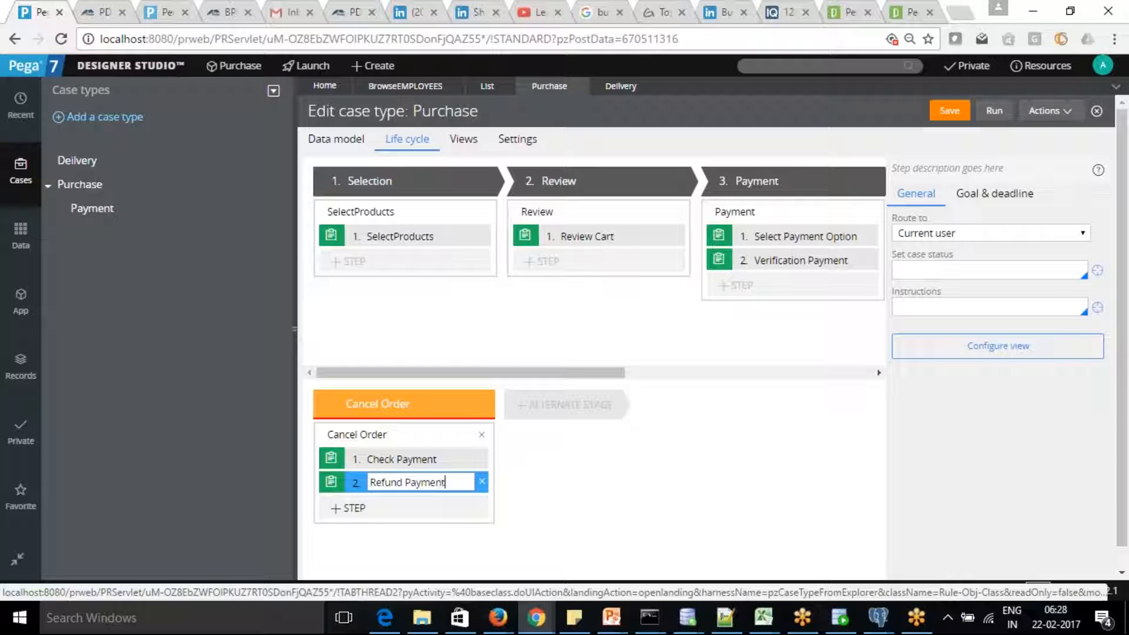
pyautogui.click(341, 510)
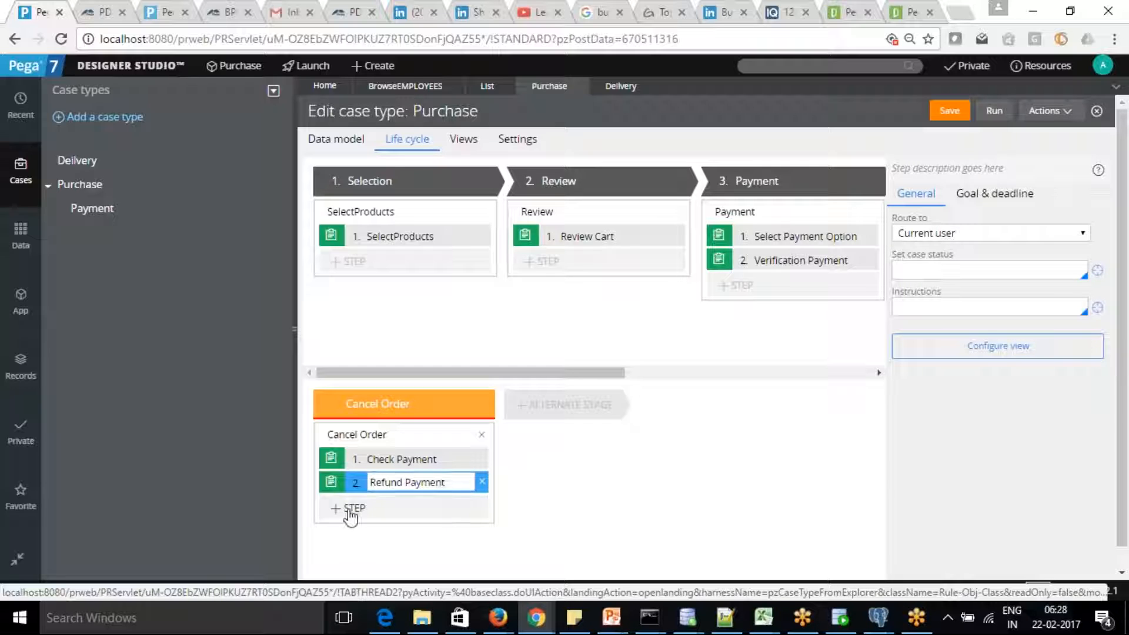
pyautogui.click(351, 547)
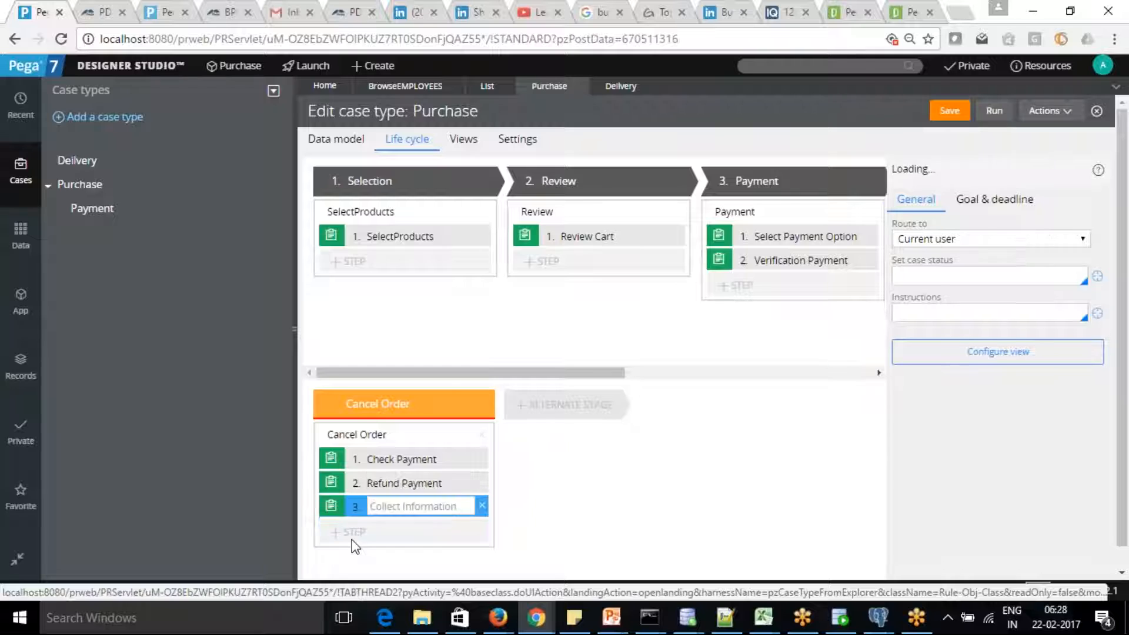
pyautogui.write('Cancel Order')
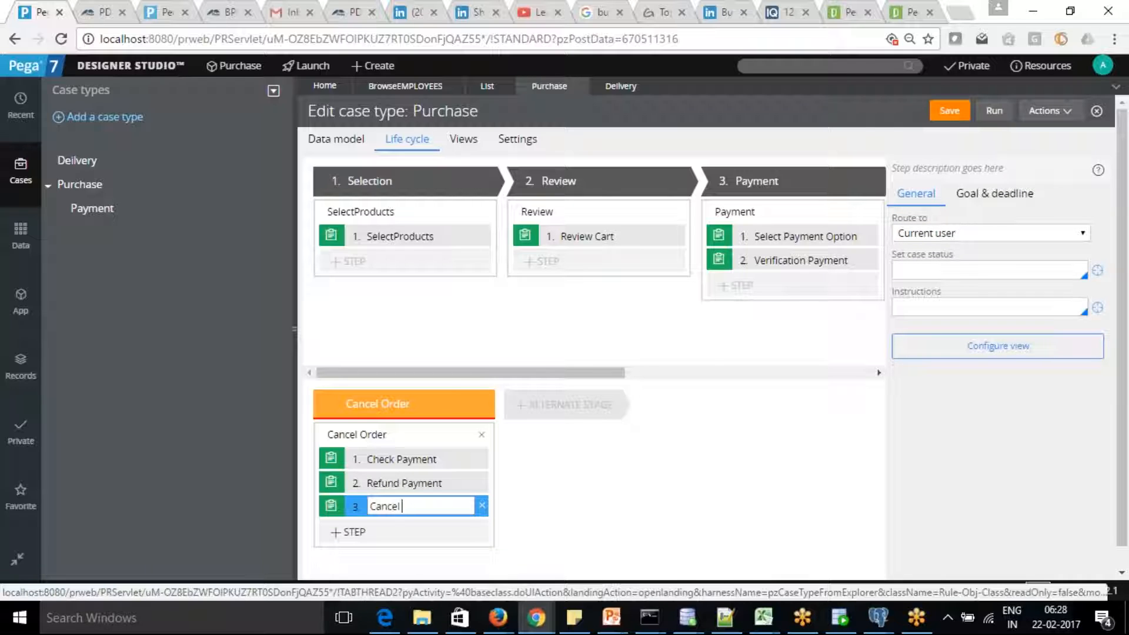
pyautogui.click(347, 532)
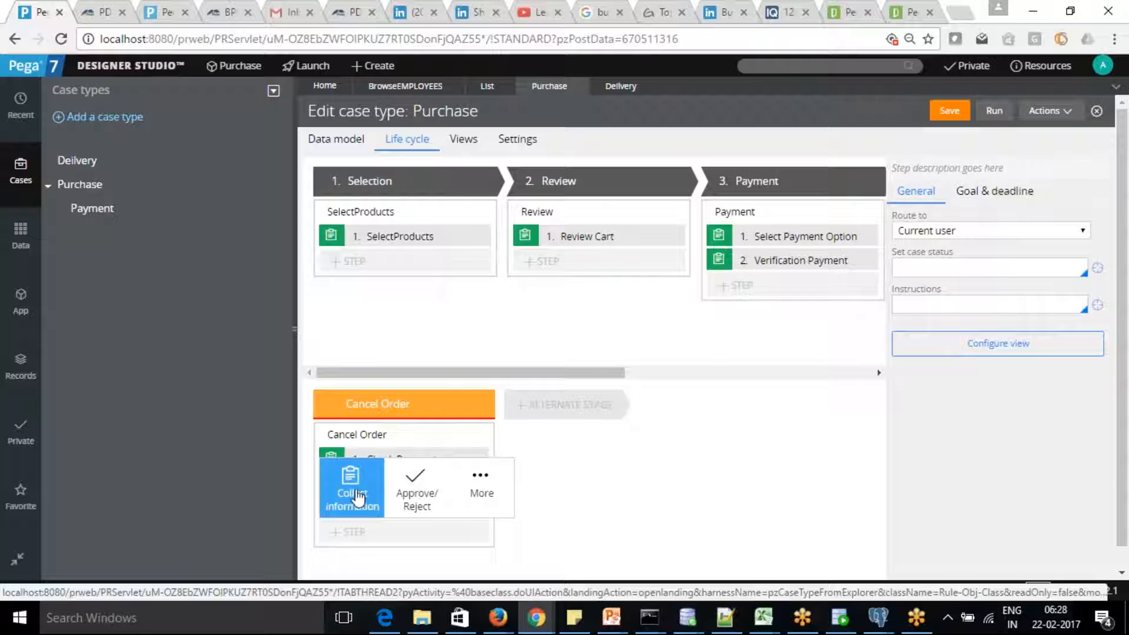
# From More > Utilities, add the Push Notification to Mobile Device utility step to Cancel Order.
pyautogui.click(480, 488)
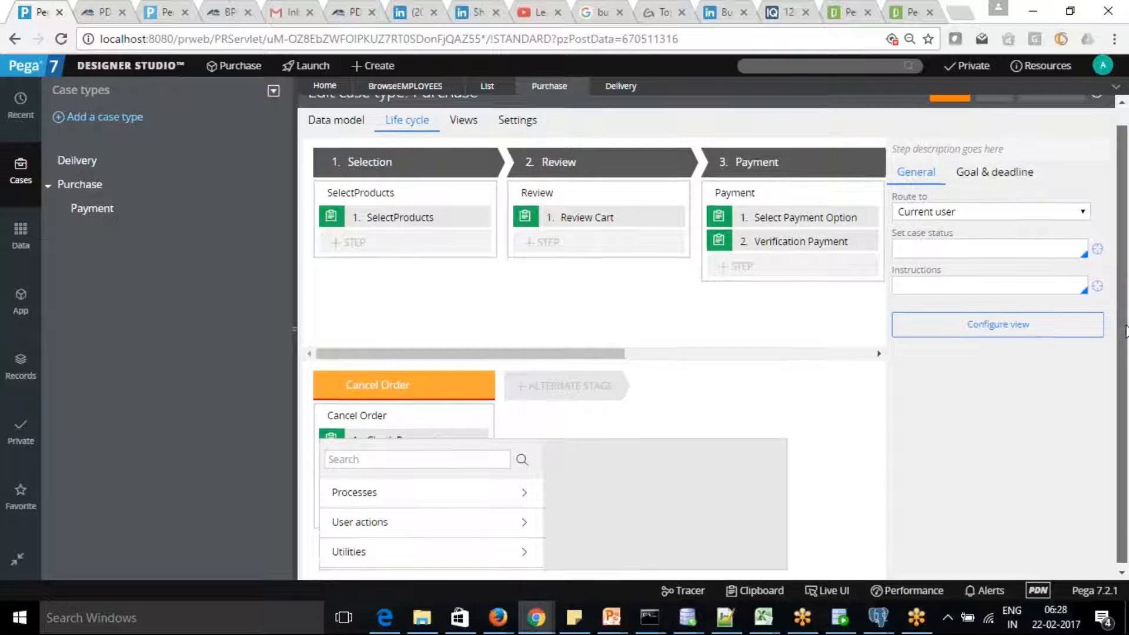
pyautogui.click(527, 549)
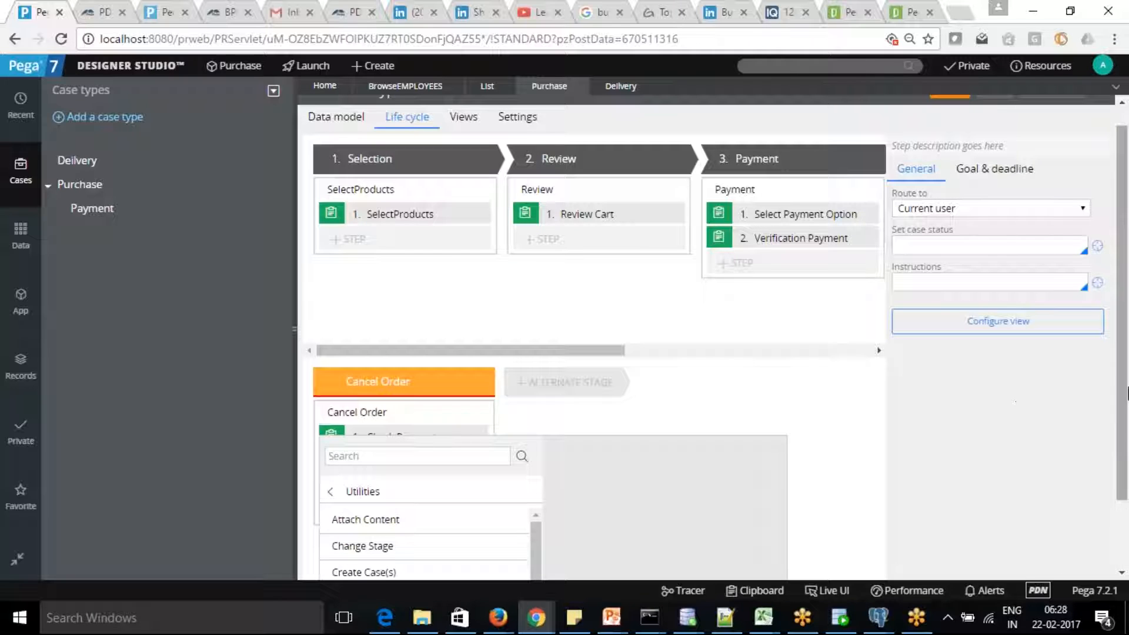
pyautogui.scroll(-1, 1124, 445)
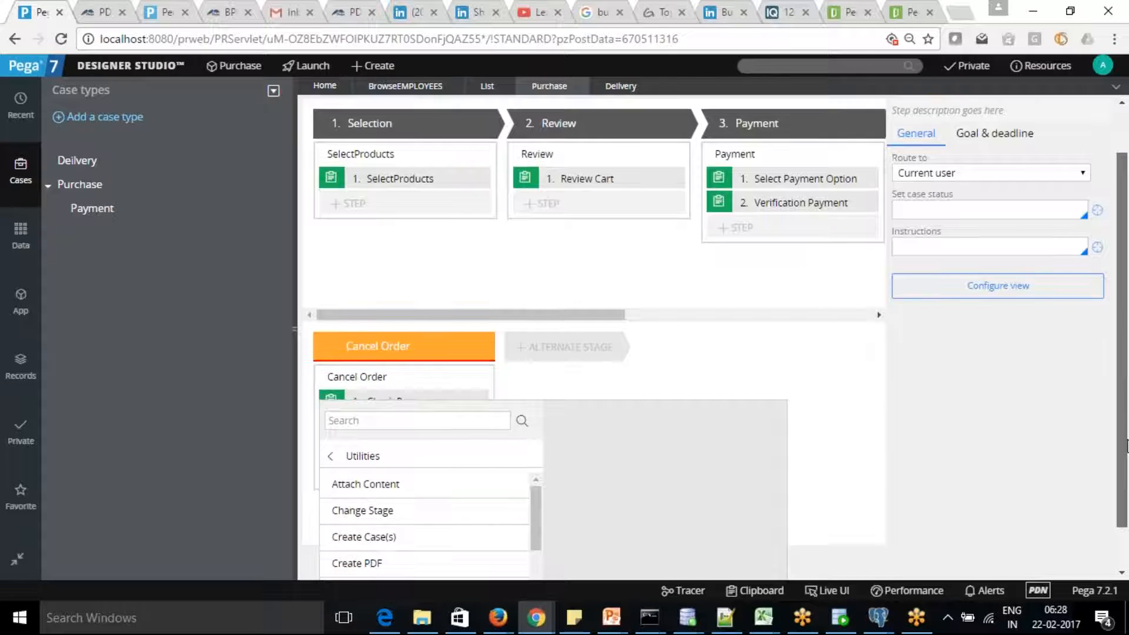
pyautogui.scroll(-1, 1124, 445)
pyautogui.moveTo(535, 475); pyautogui.dragTo(535, 506)
pyautogui.moveTo(358, 513)
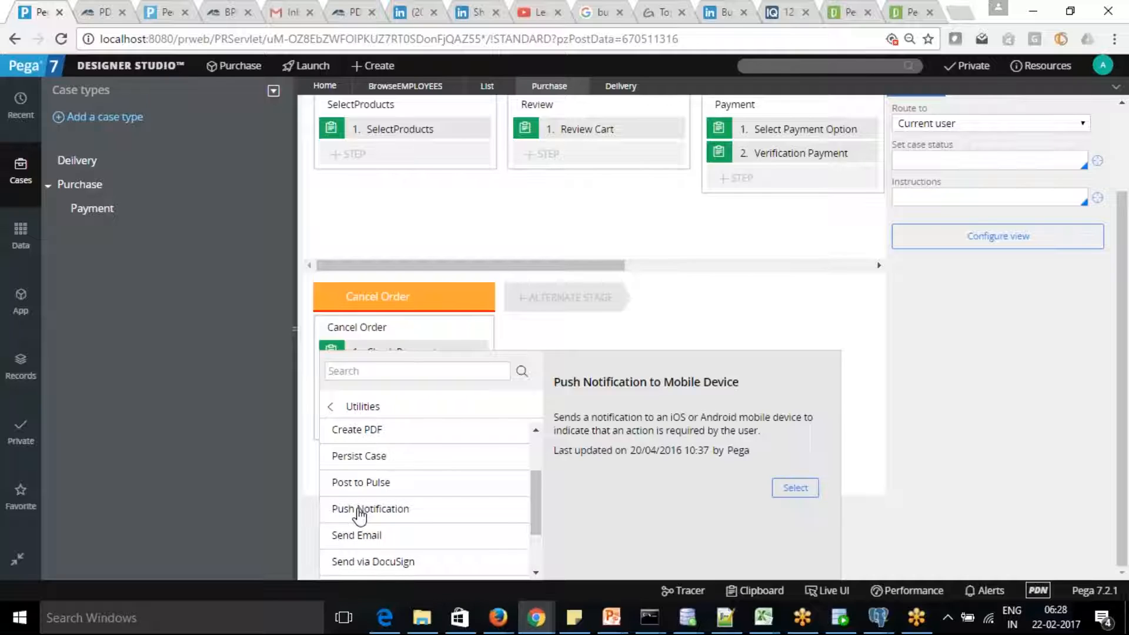
pyautogui.click(795, 488)
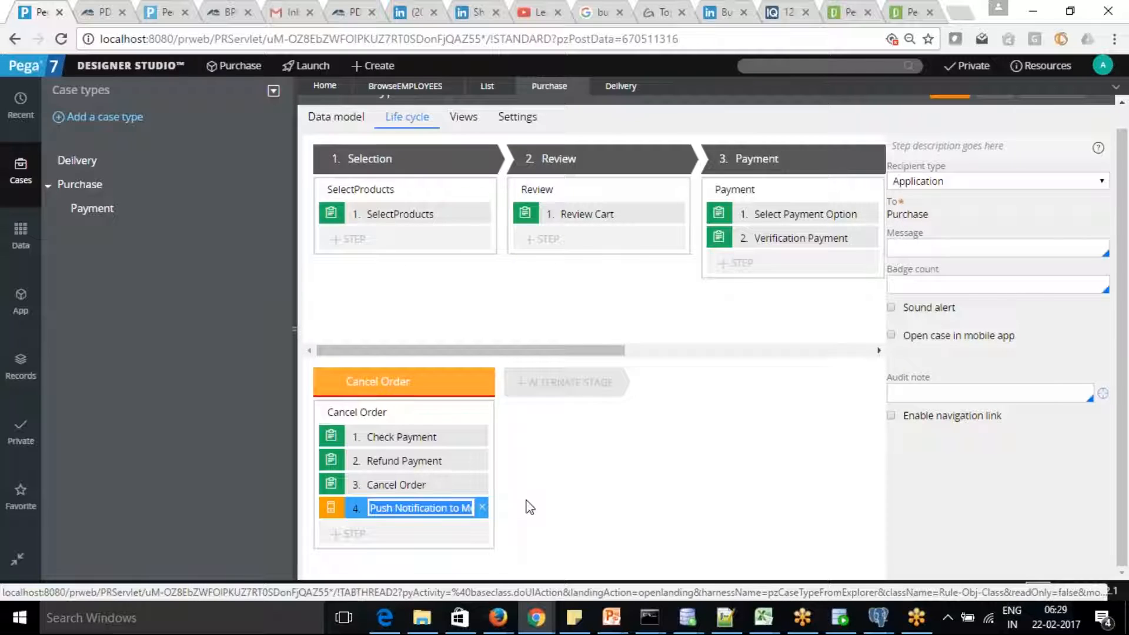
# Commit the new step name, save the Purchase case type, and select the Review Cart step.
pyautogui.click(559, 505)
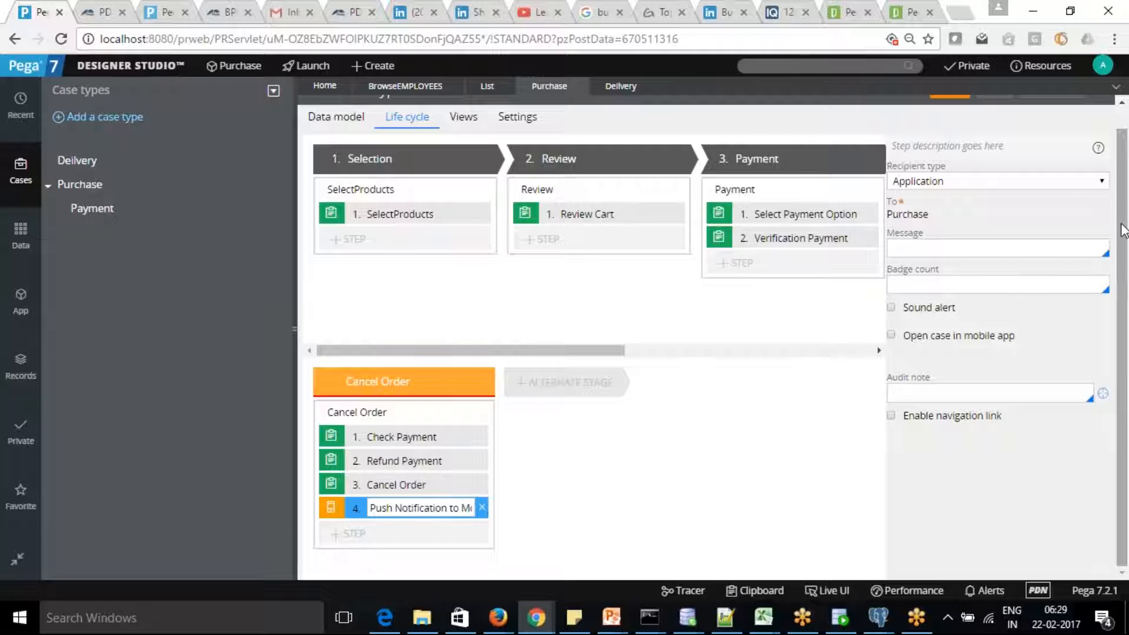
pyautogui.moveTo(1126, 224); pyautogui.dragTo(1128, 192)
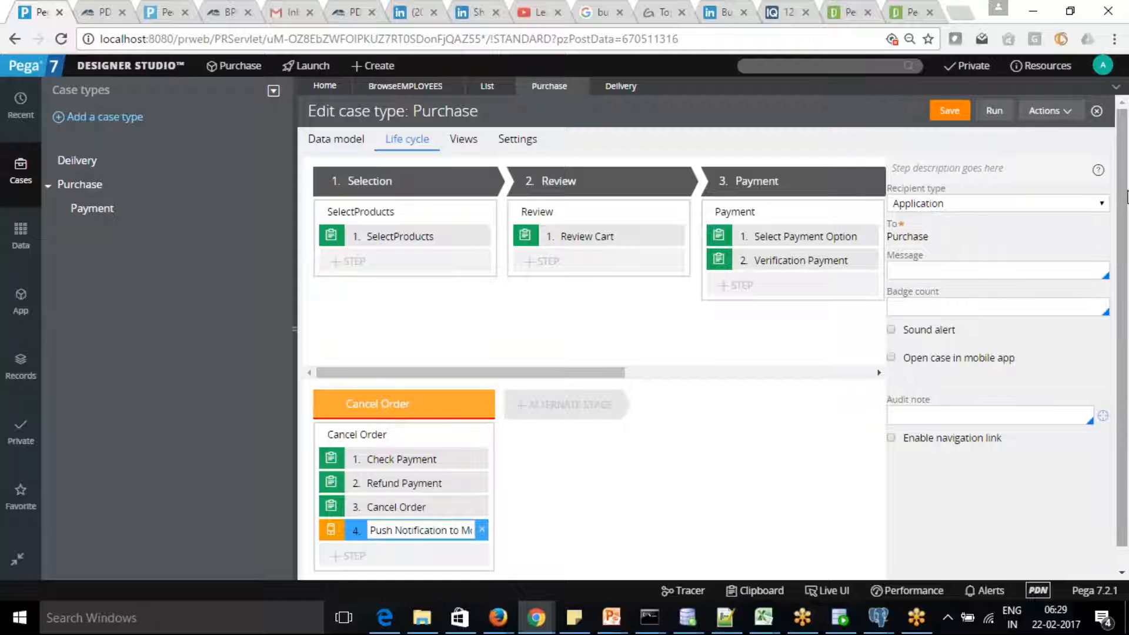
pyautogui.click(949, 112)
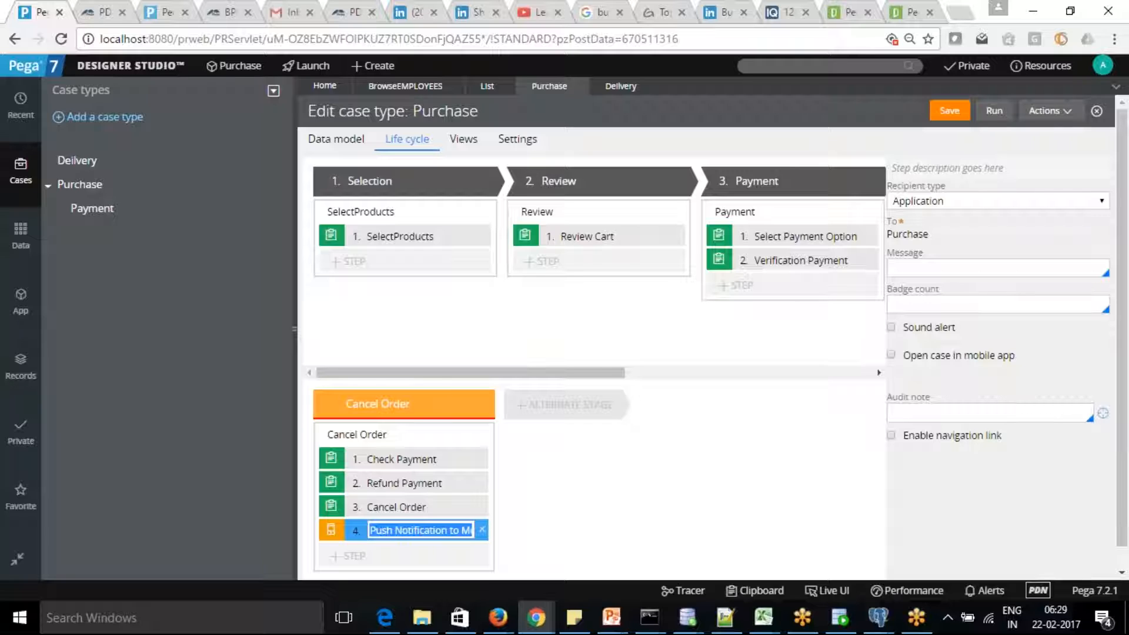
pyautogui.click(601, 238)
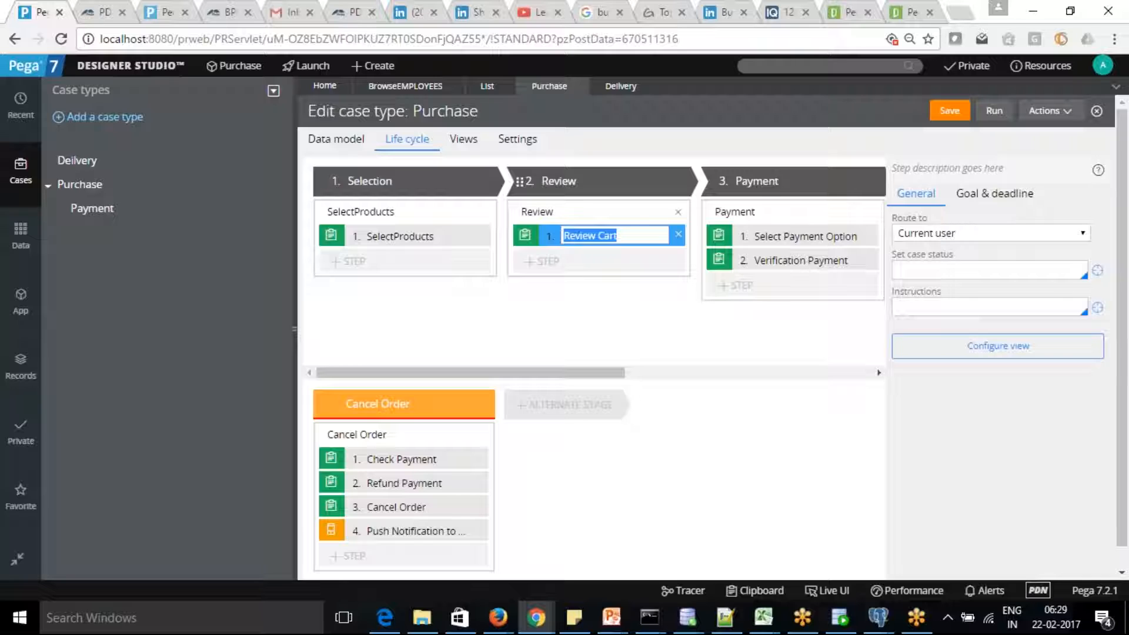
# Configure Review Cart's view to reuse SelectProducts read-only, deleting the empty field row.
pyautogui.click(1024, 349)
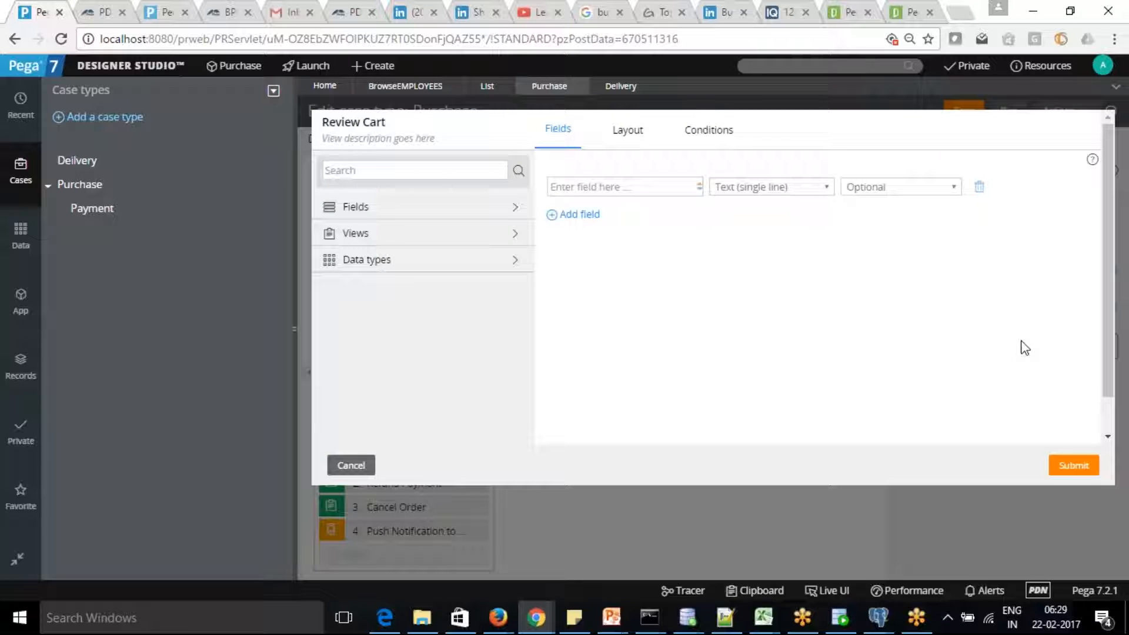
pyautogui.click(360, 235)
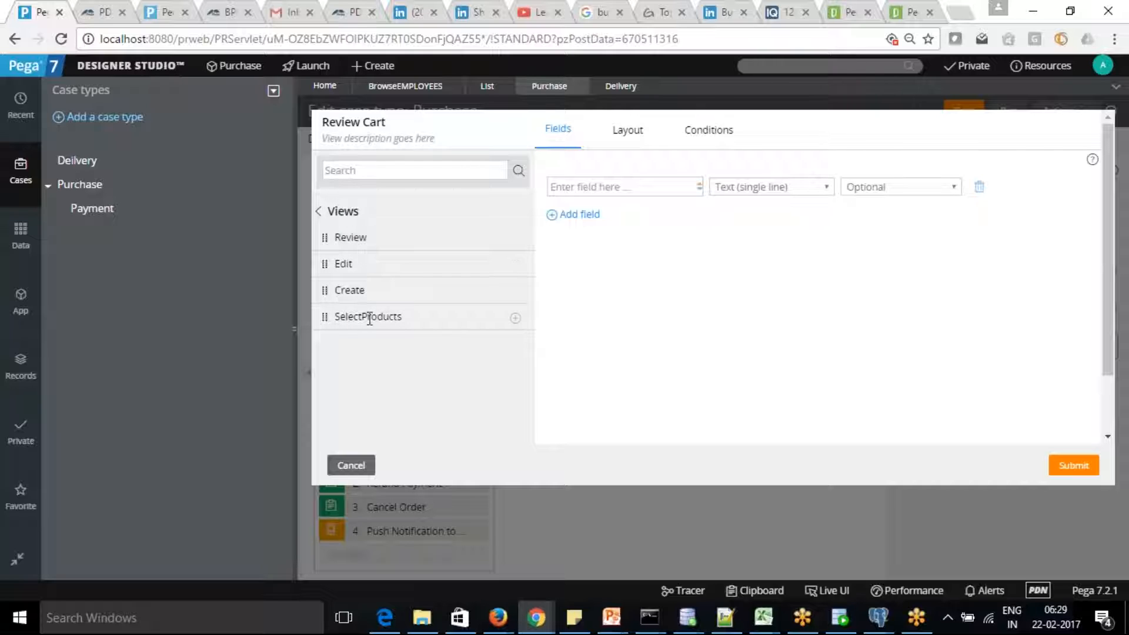
pyautogui.click(515, 318)
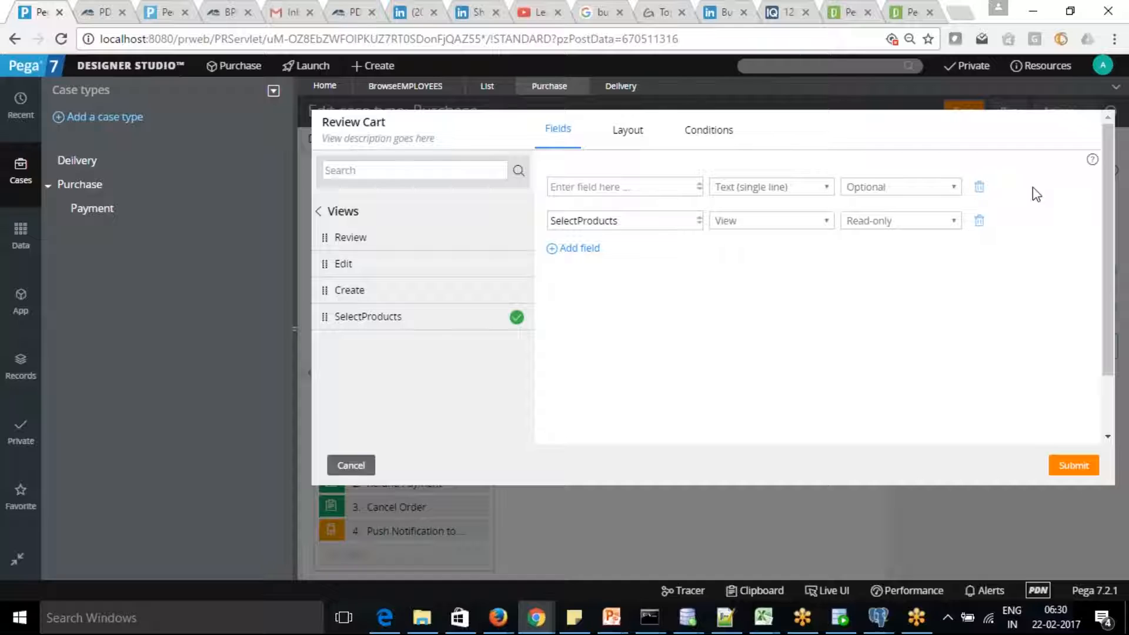
pyautogui.click(979, 187)
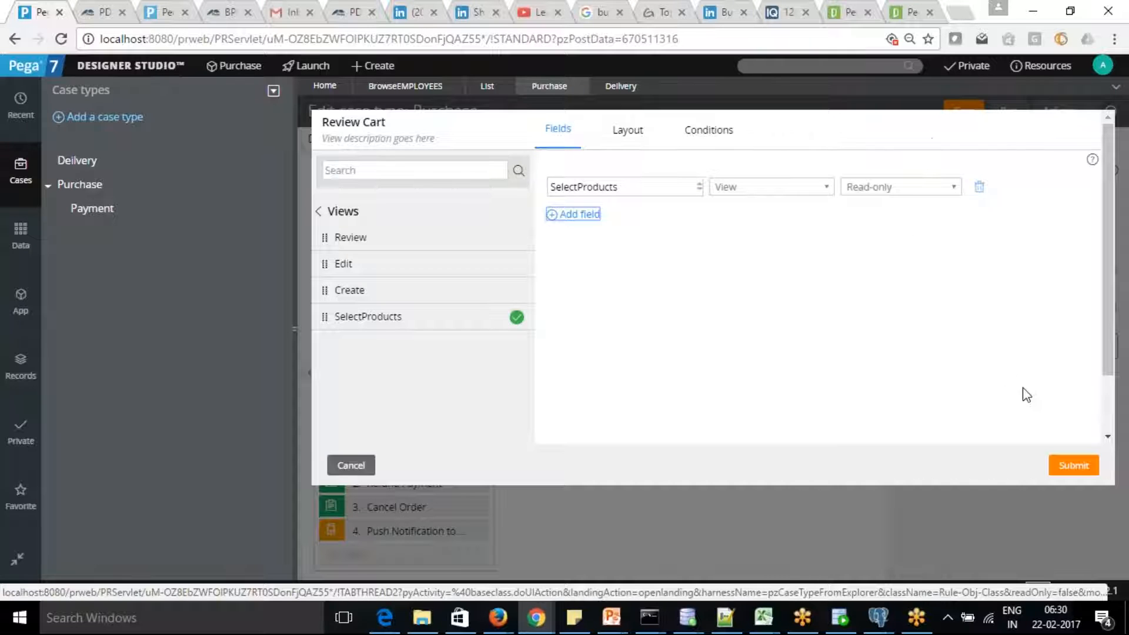
pyautogui.click(1076, 469)
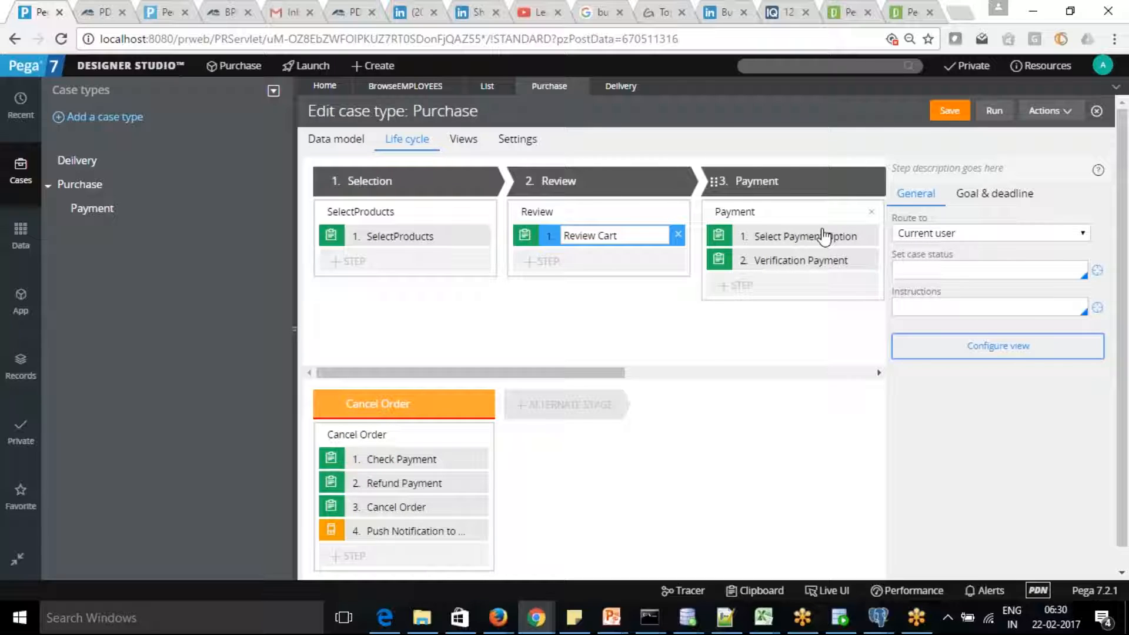
# Open and cancel Select Payment Option's form design, then save the Purchase case type.
pyautogui.click(824, 241)
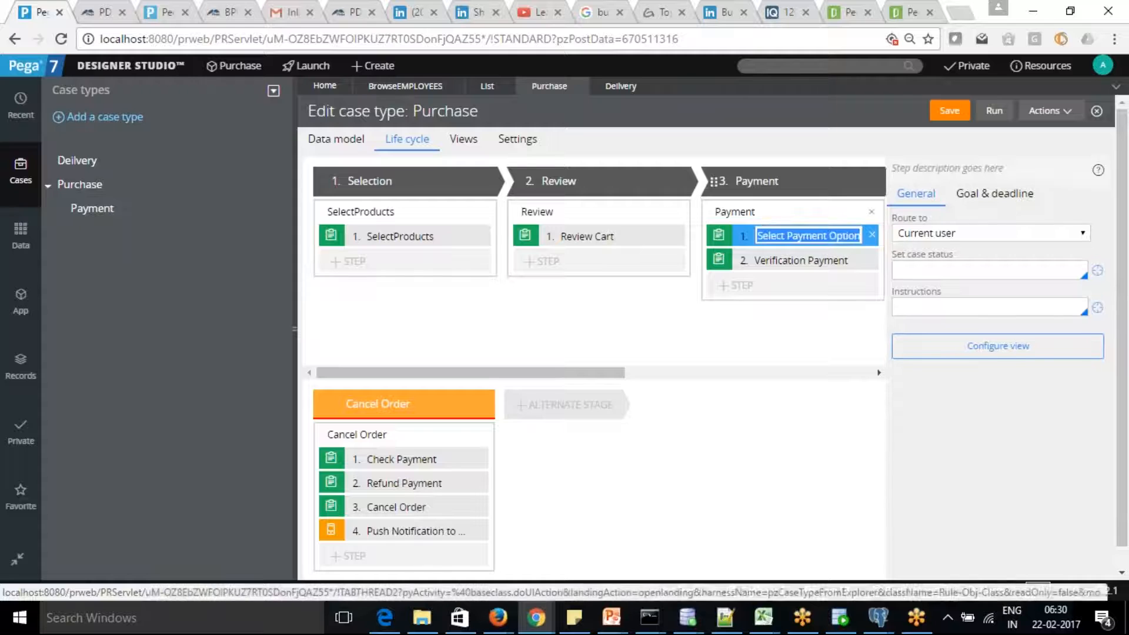
pyautogui.click(1002, 348)
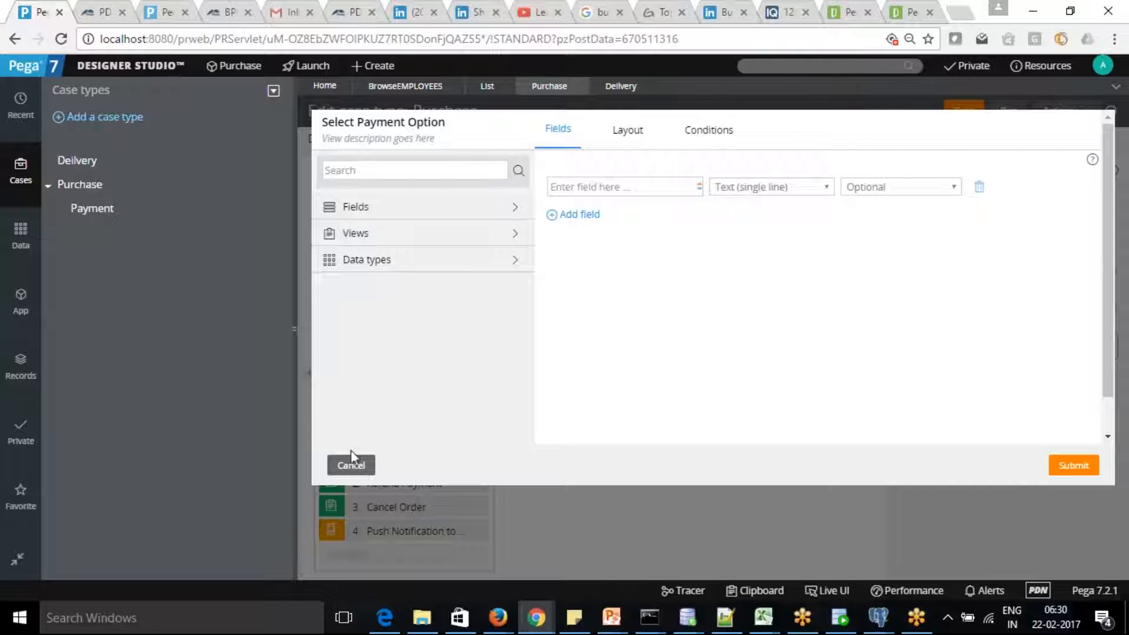
pyautogui.click(351, 466)
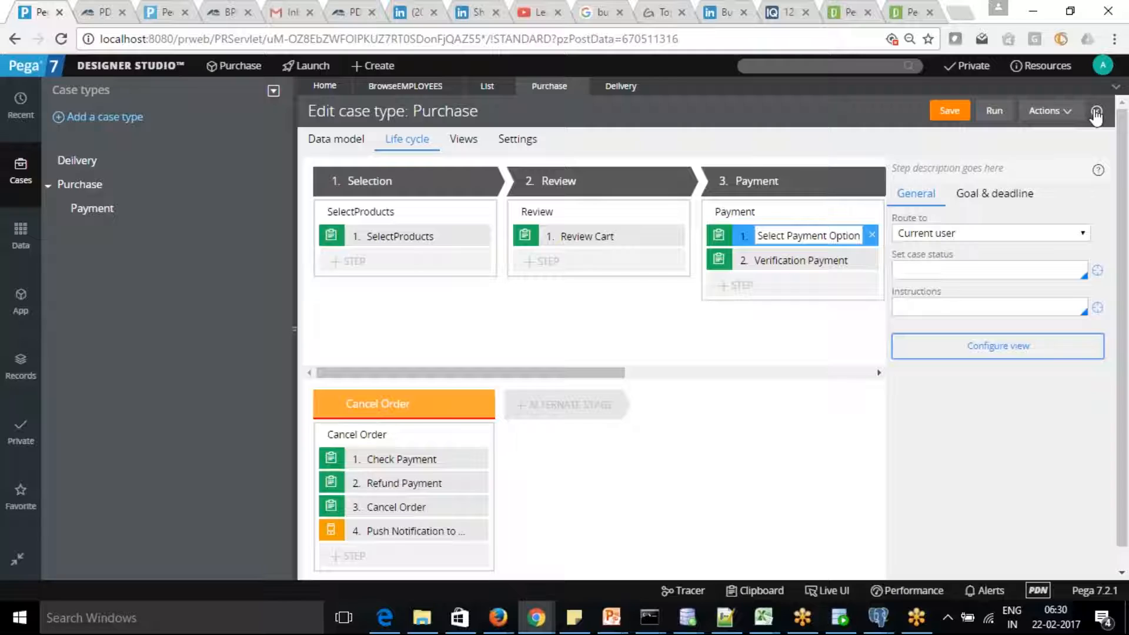
pyautogui.click(948, 114)
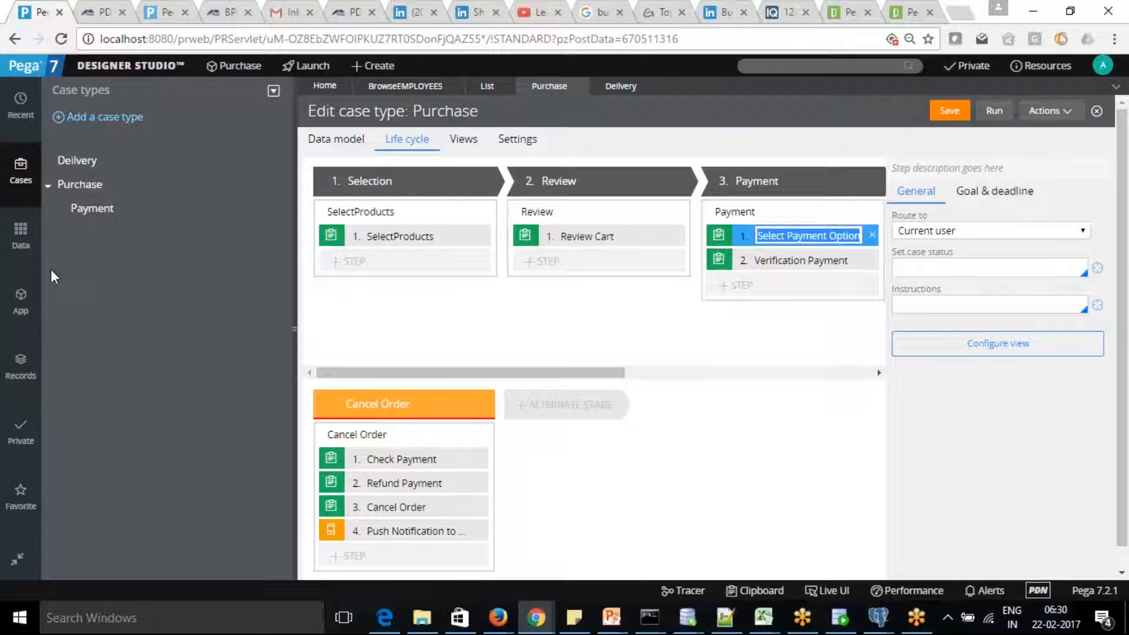
# Expand the Purchase class in the App explorer and reopen Select Payment Option's view.
pyautogui.click(21, 303)
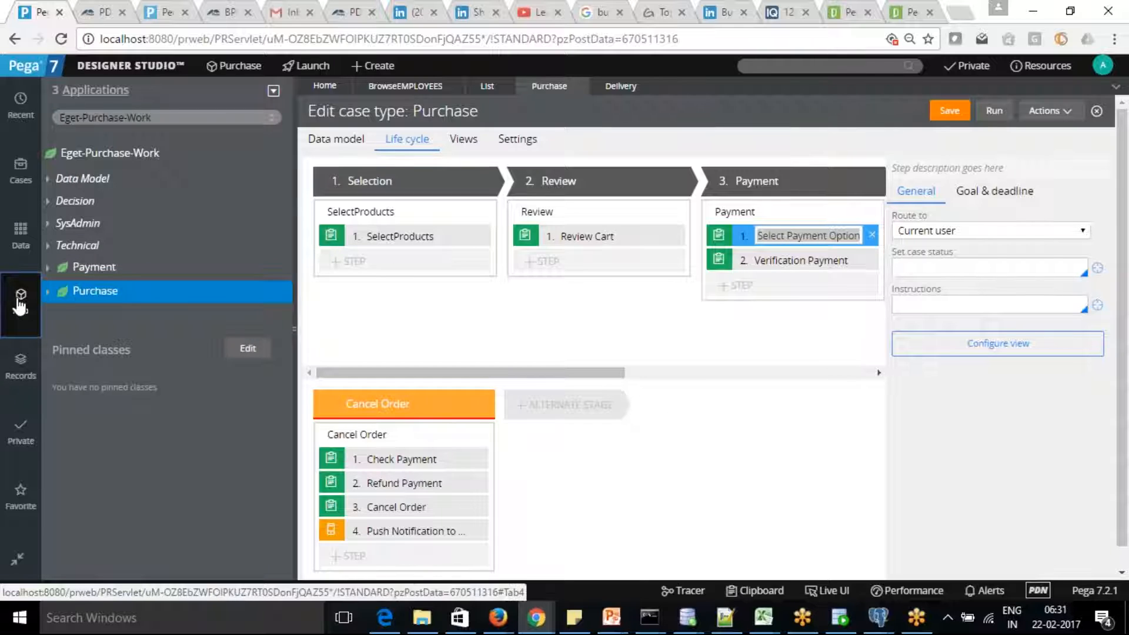
pyautogui.click(48, 291)
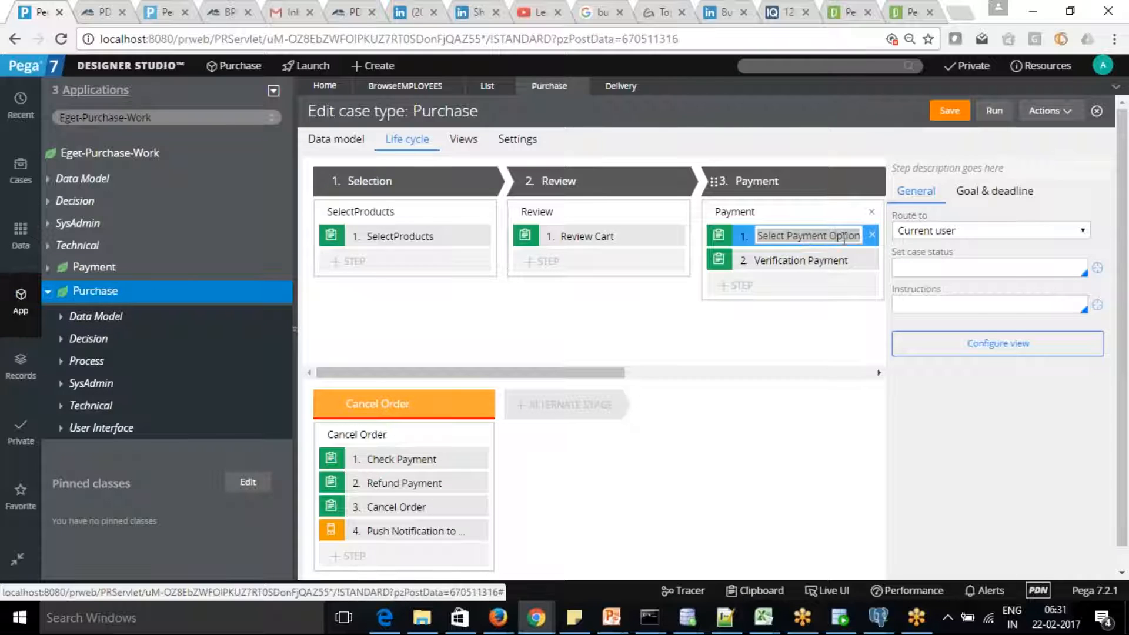
pyautogui.click(1009, 346)
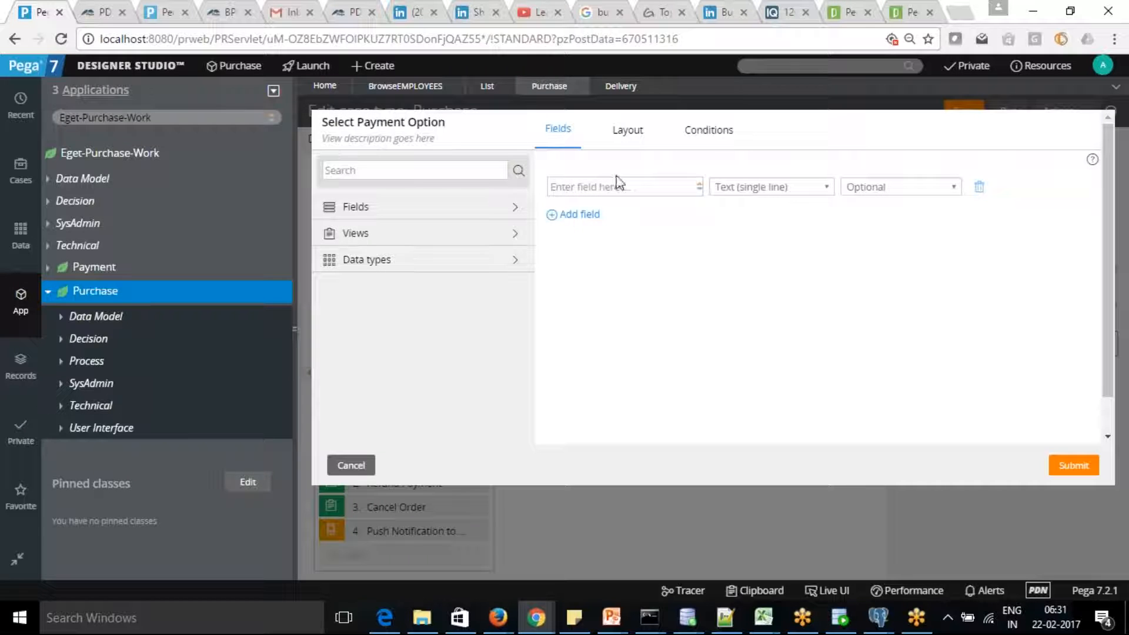
# Add a Payment Options field of type Picklist to Select Payment Option's view.
pyautogui.click(618, 188)
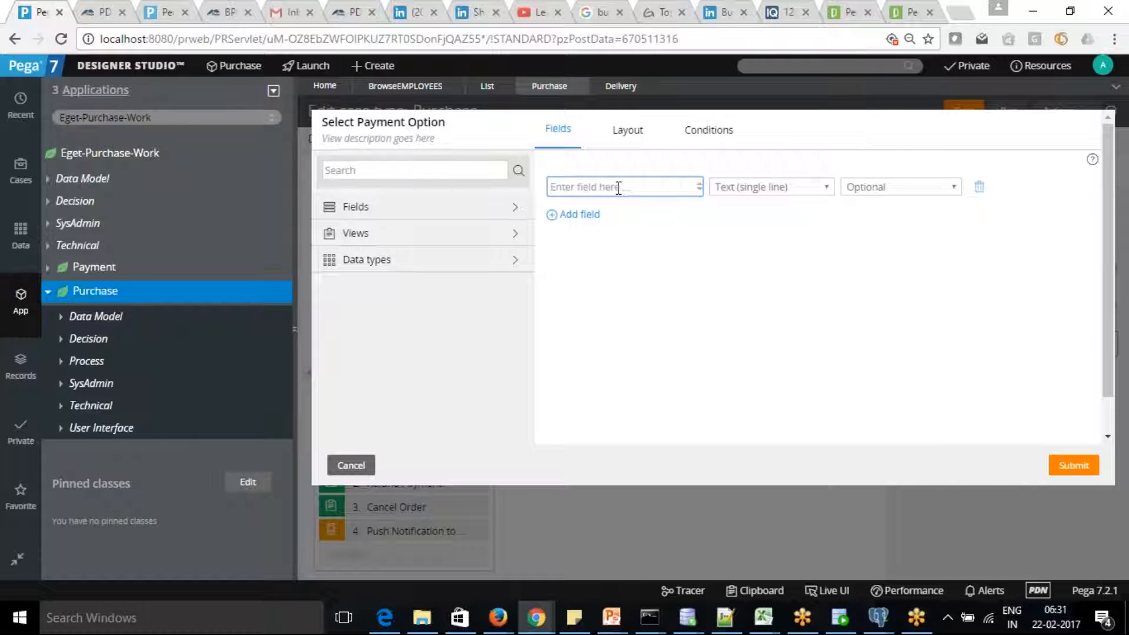
pyautogui.write('Payment Options')
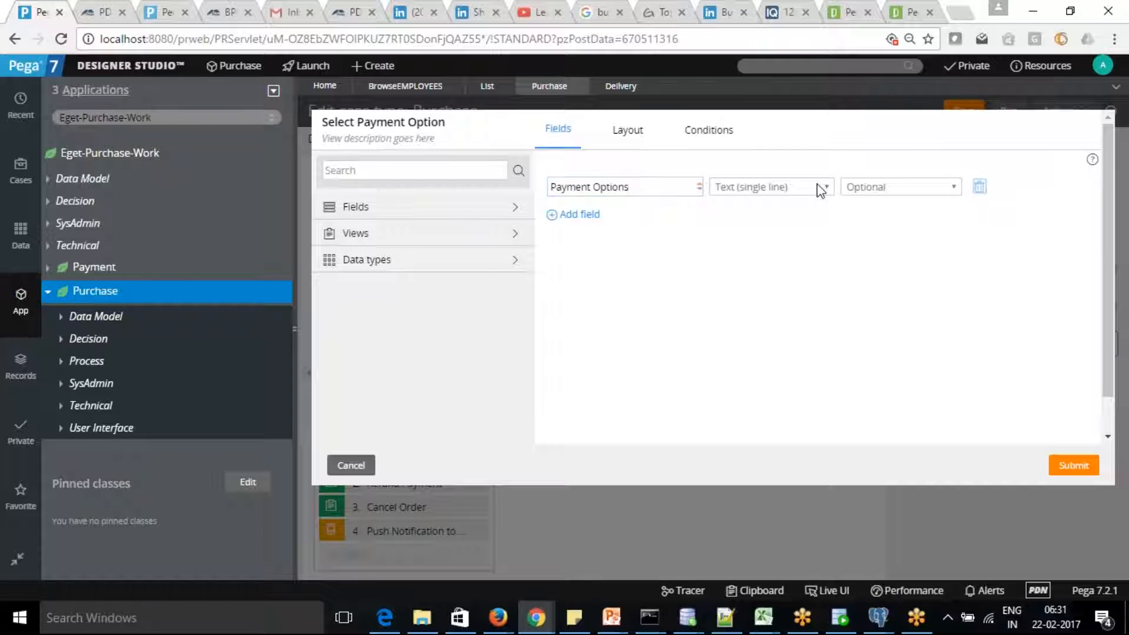
pyautogui.click(791, 189)
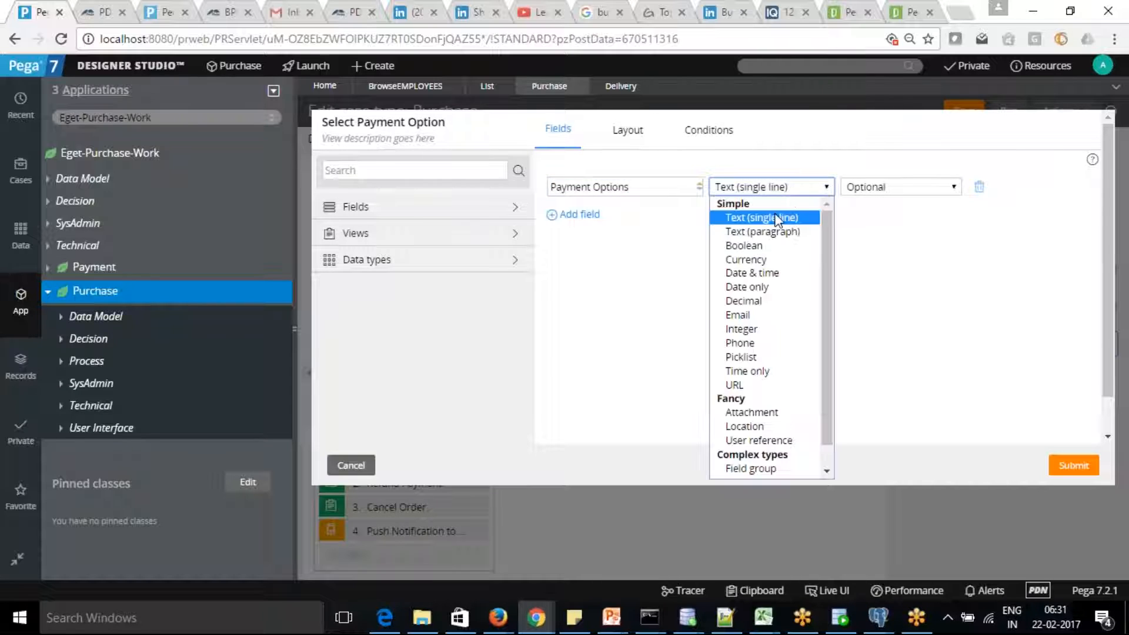
pyautogui.click(770, 357)
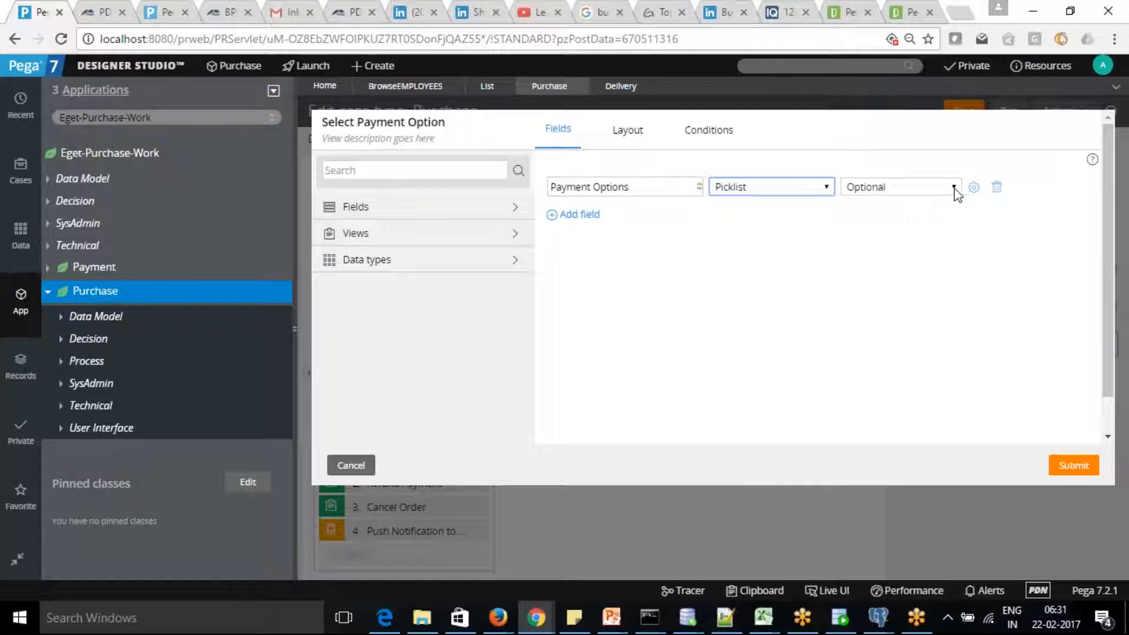
pyautogui.click(974, 187)
# Enter picklist choices Credit Card, Debit Card, Net Banking and Wallets.
pyautogui.click(1025, 272)
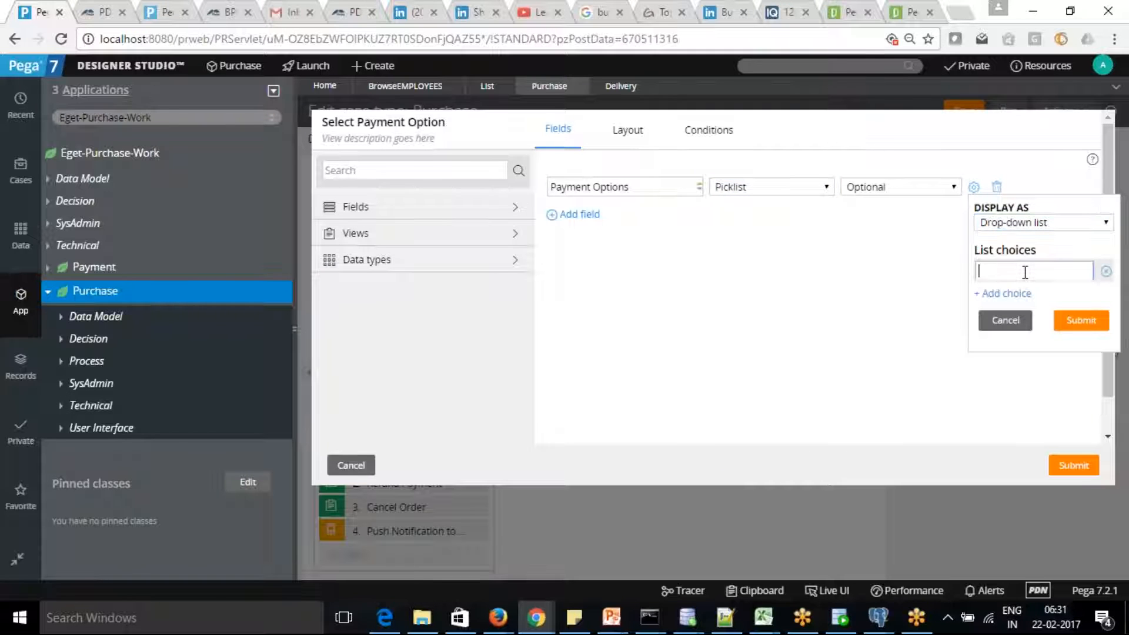
pyautogui.write('Credit Card')
pyautogui.click(1006, 293)
pyautogui.write('Debi')
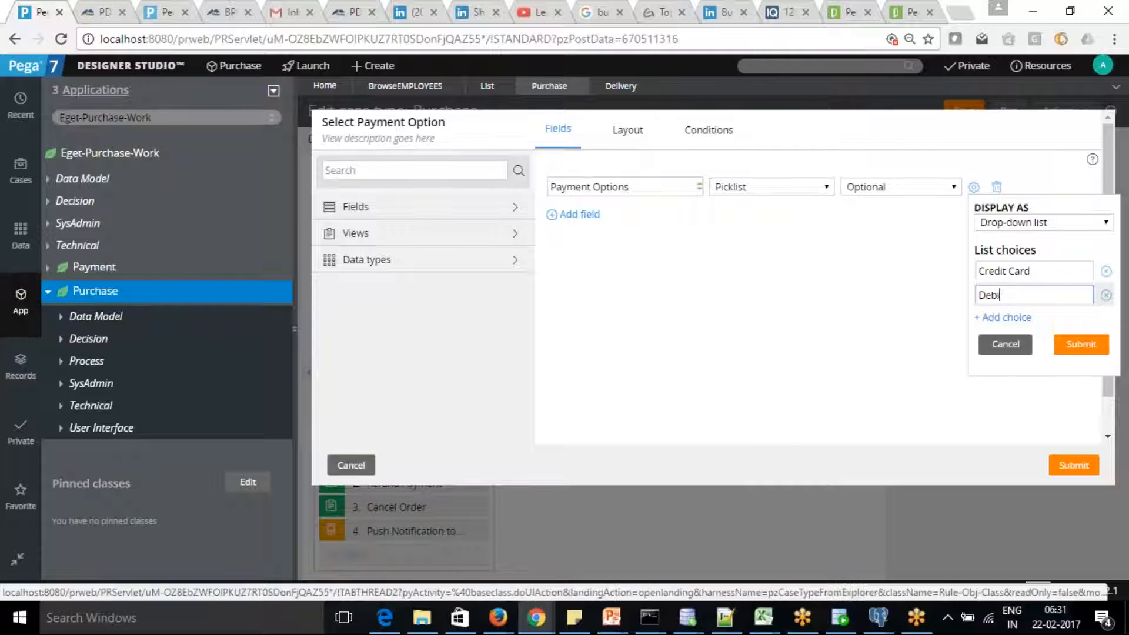
pyautogui.write('t Card')
pyautogui.click(1016, 320)
pyautogui.write('Ne')
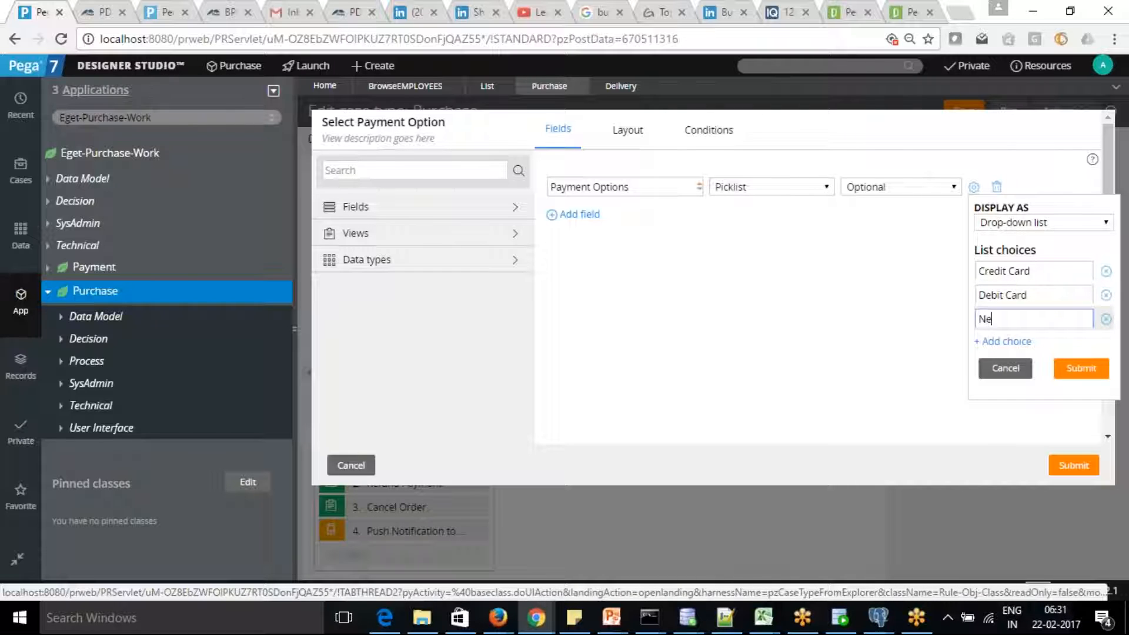
pyautogui.write('t Banking')
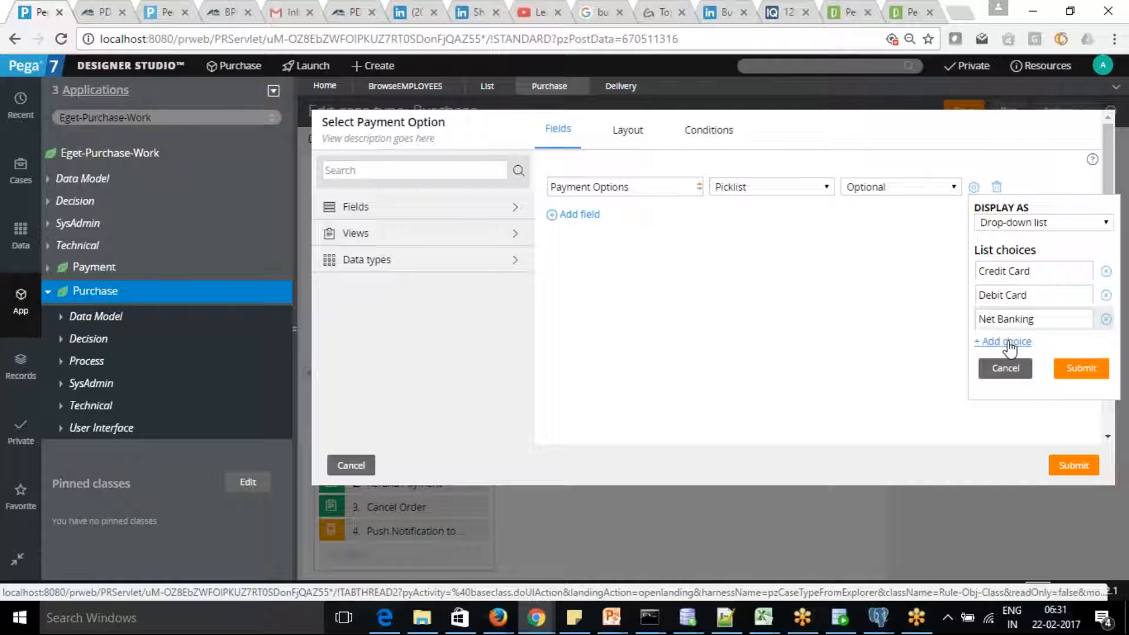
pyautogui.click(1008, 341)
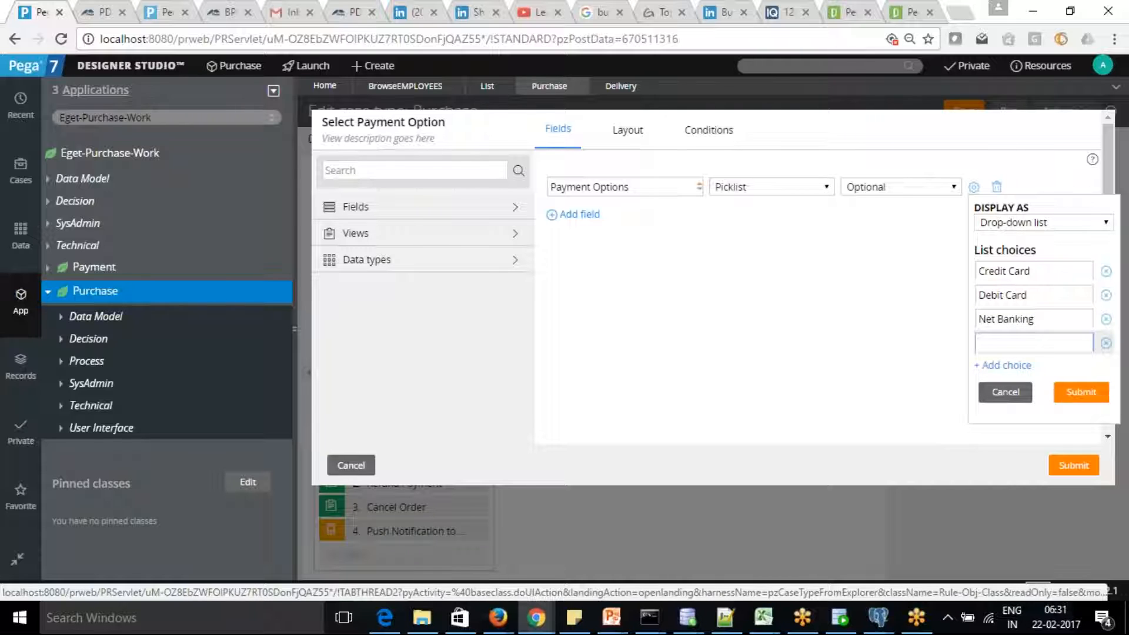
pyautogui.write('Wallets')
# Add choices Cash On Delivery, Cheque and Bonus Points, then confirm the picklist.
pyautogui.click(1007, 365)
pyautogui.write('Cash On De')
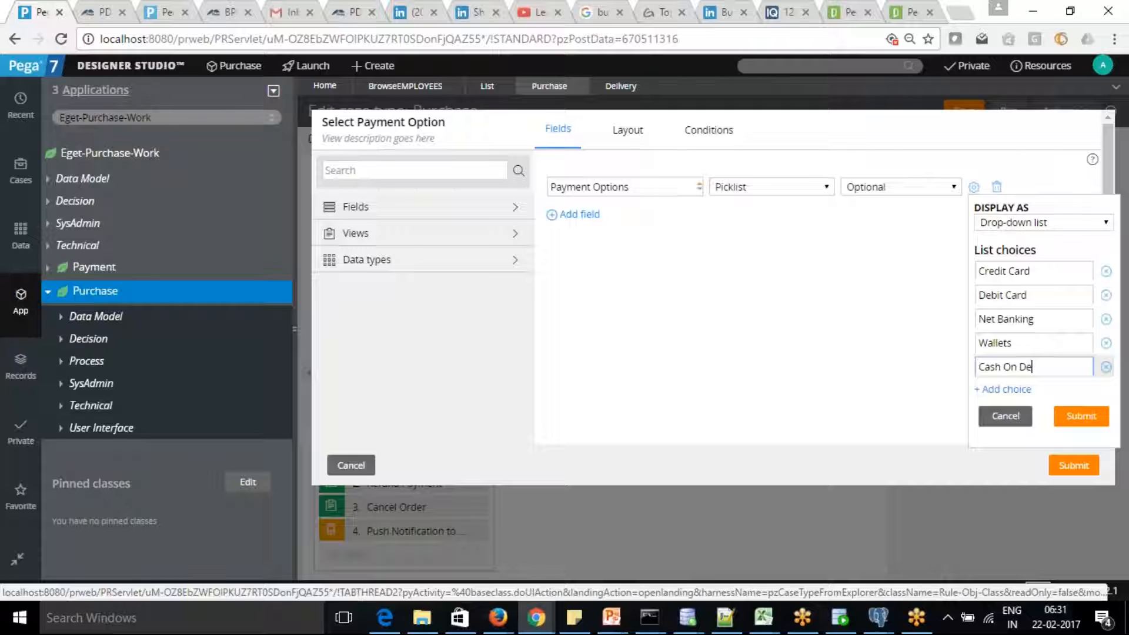
pyautogui.write('livery')
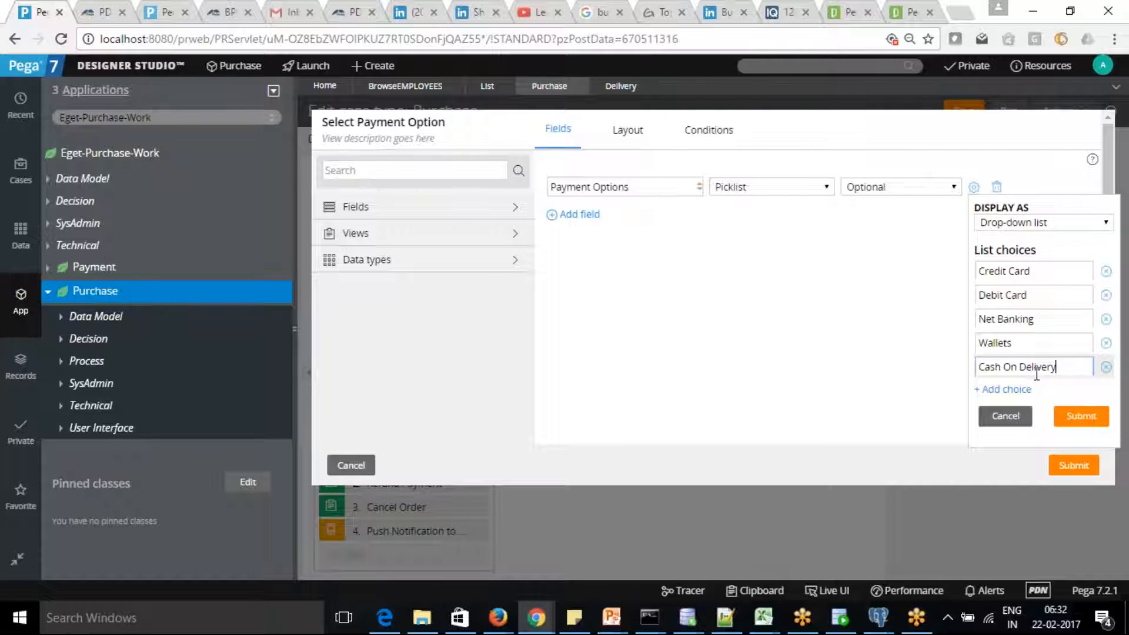
pyautogui.click(1018, 390)
pyautogui.write('Cheque')
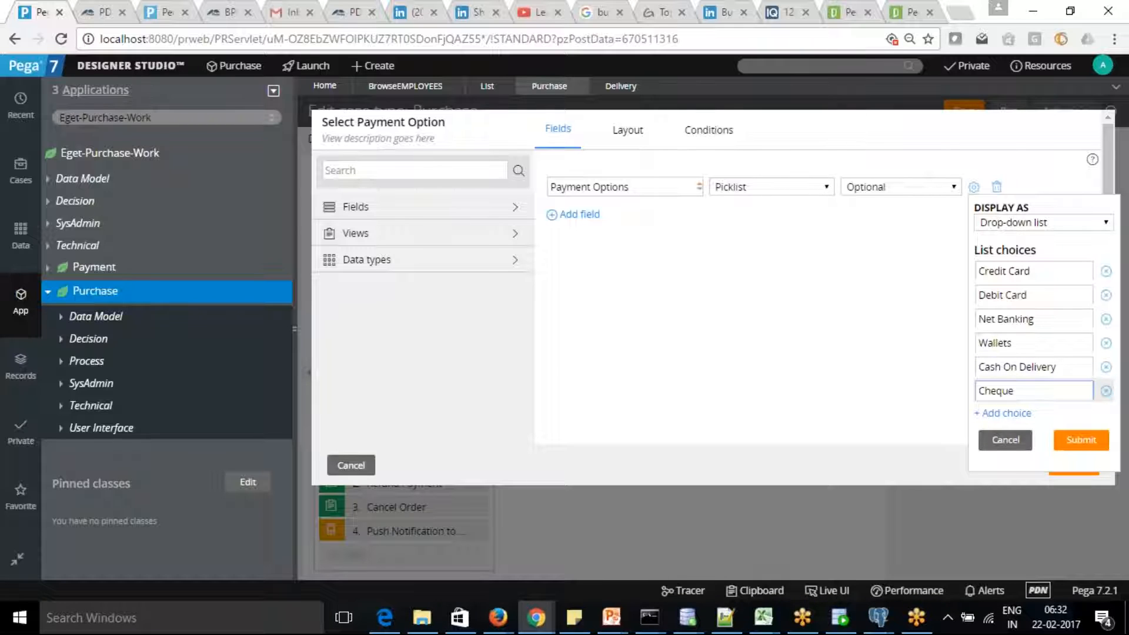
pyautogui.click(1007, 414)
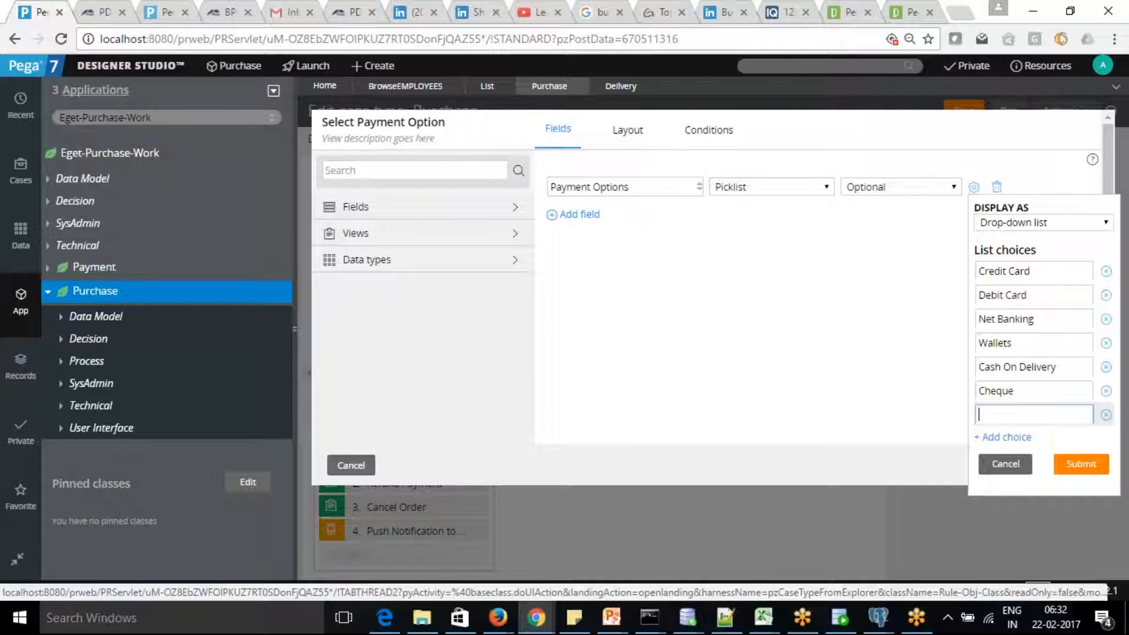
pyautogui.write('Bonus Points')
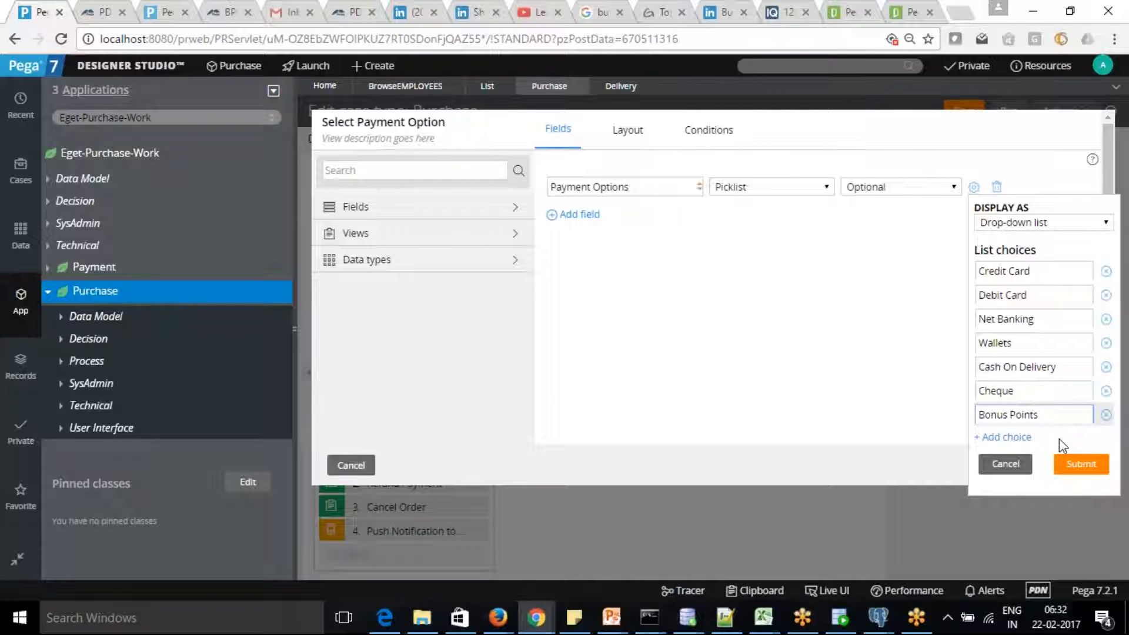
pyautogui.click(1083, 471)
pyautogui.click(1072, 465)
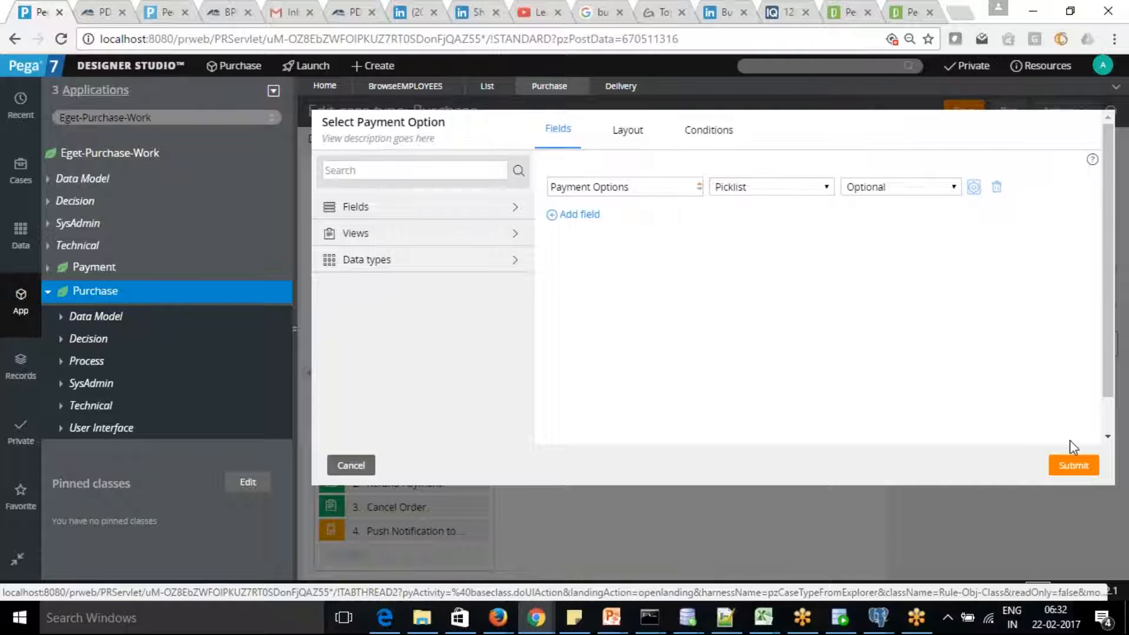
# Submit the Select Payment Option field changes and save the Purchase case type.
pyautogui.click(1075, 465)
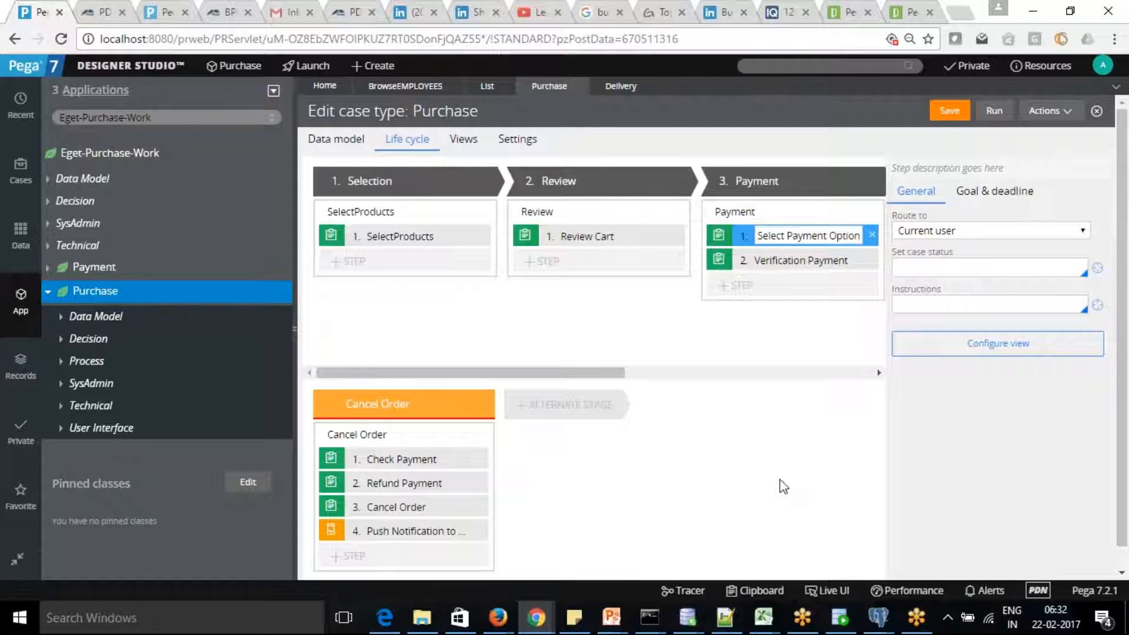
pyautogui.click(950, 113)
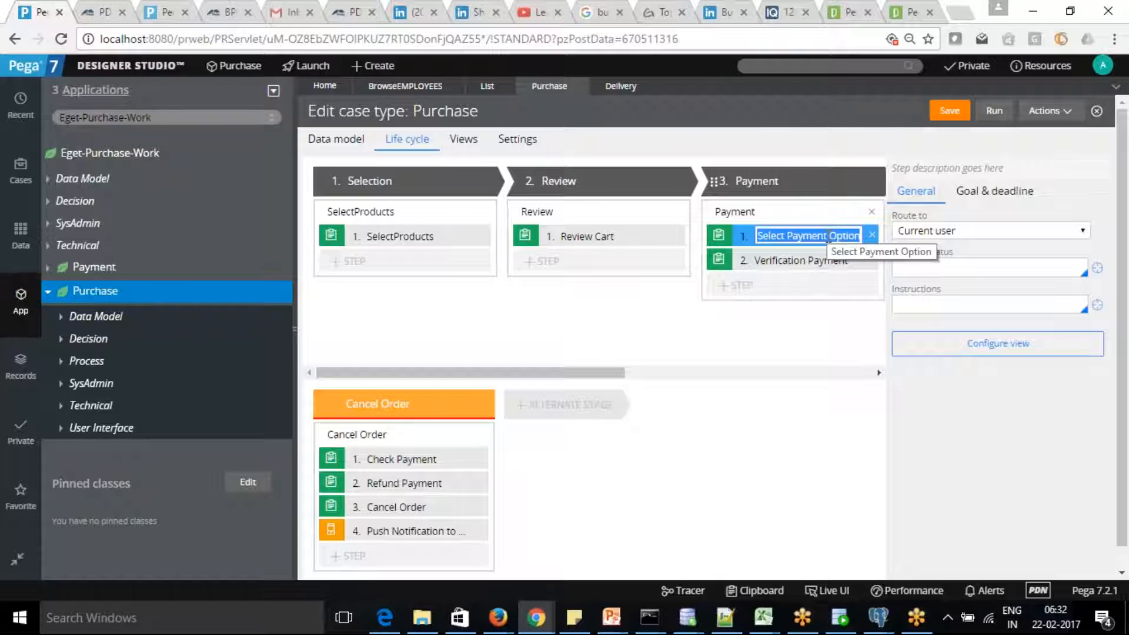
pyautogui.click(94, 428)
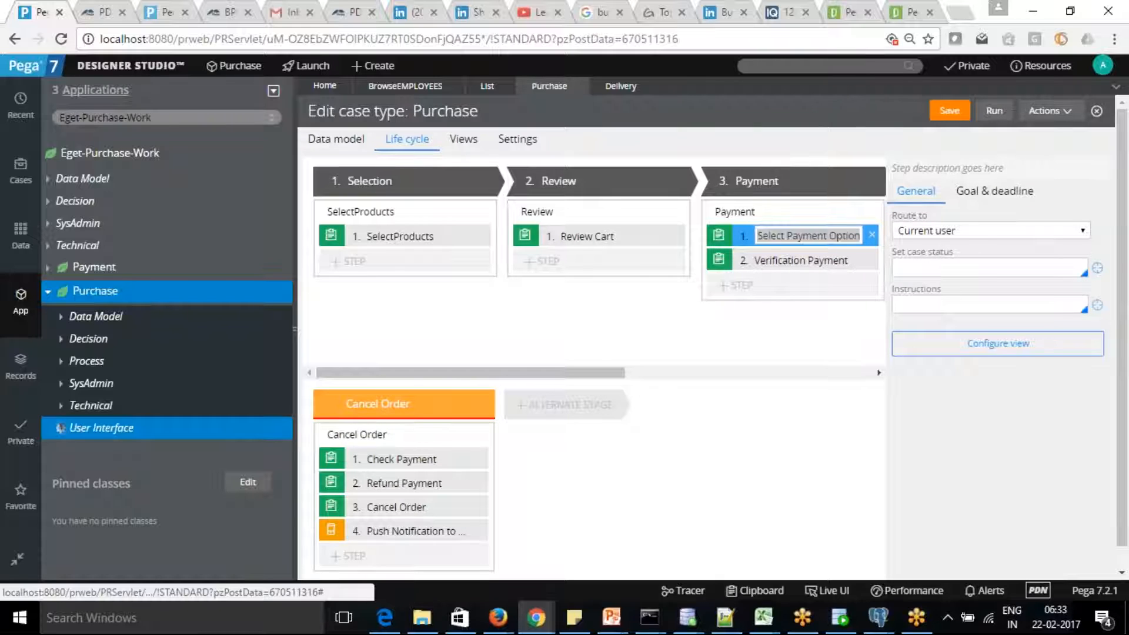
# Refresh the App Explorer and expand Purchase > User Interface > Section to show SelectPaymentOption_0.
pyautogui.click(274, 90)
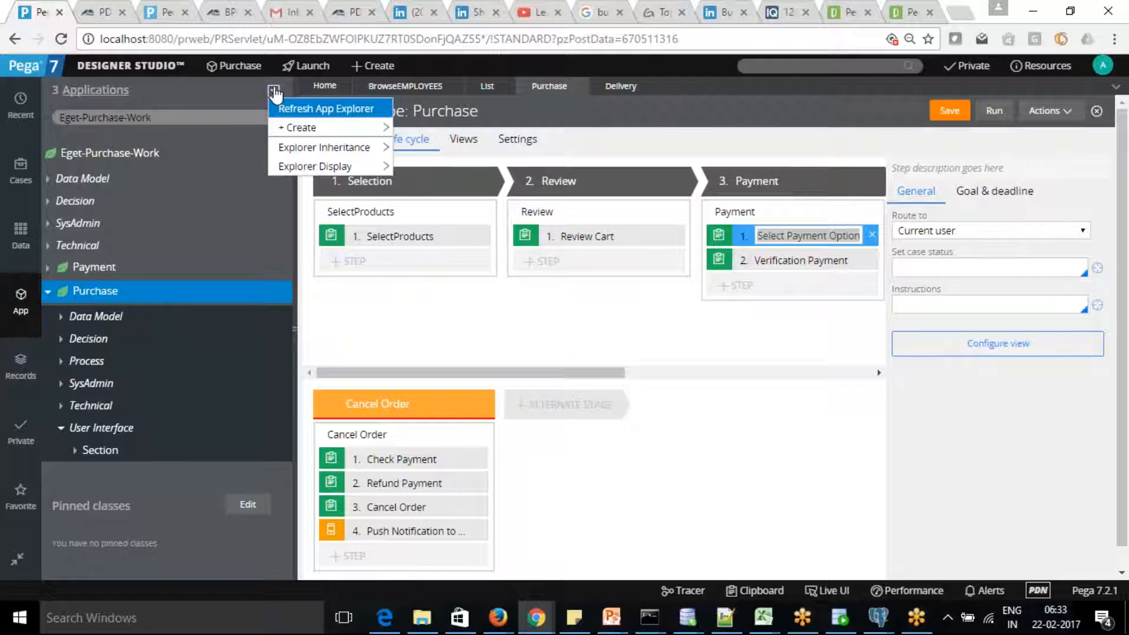
pyautogui.click(301, 109)
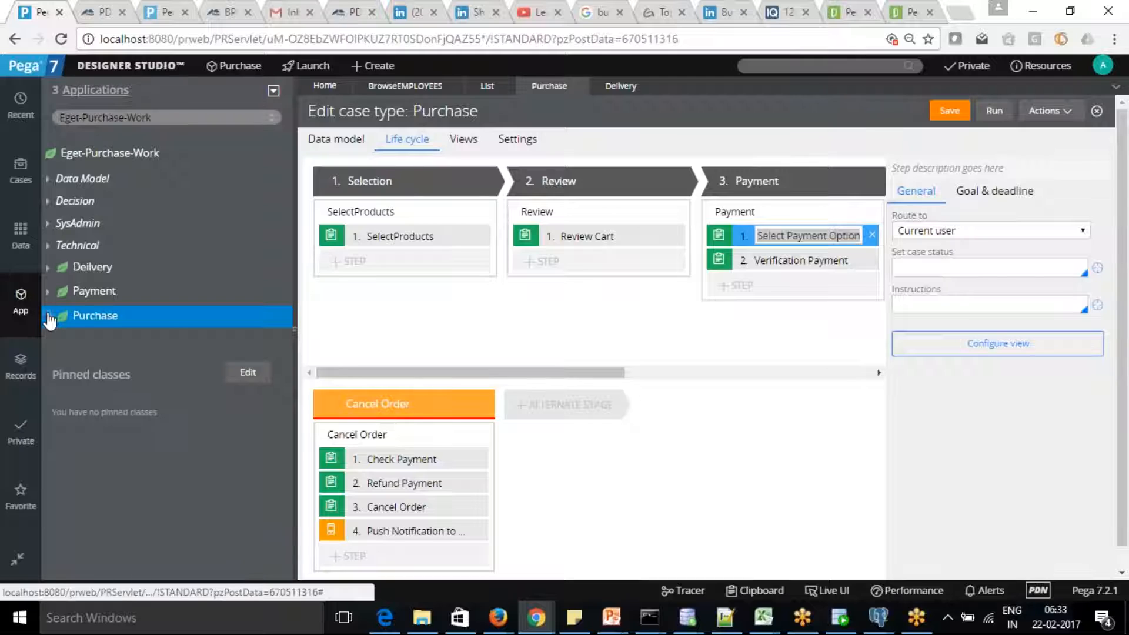
pyautogui.click(48, 317)
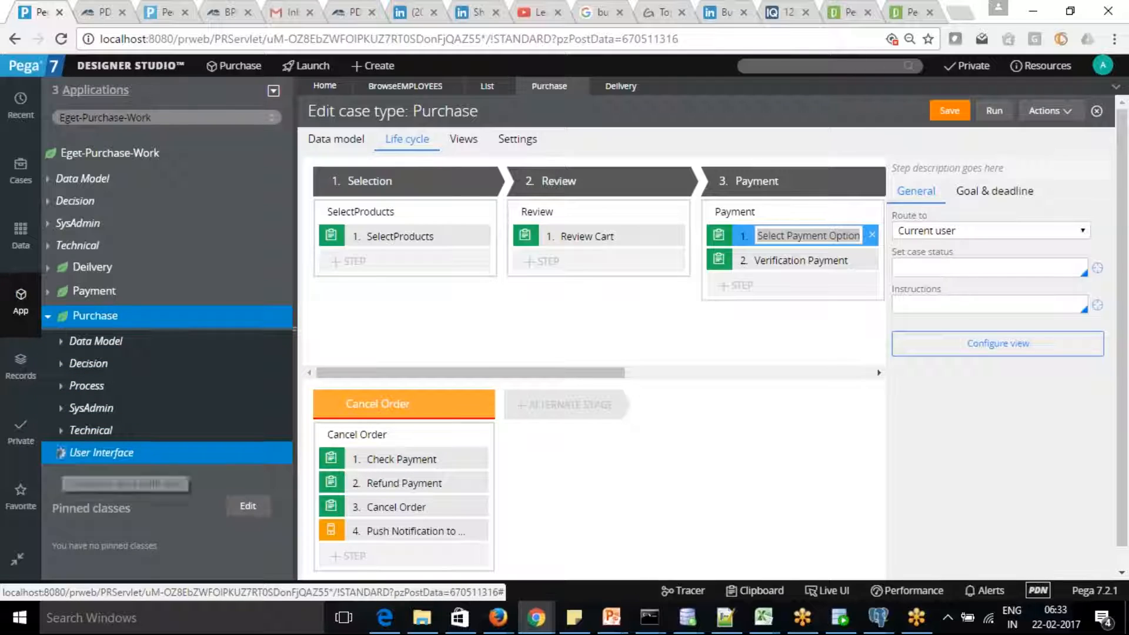
pyautogui.click(61, 453)
pyautogui.click(75, 465)
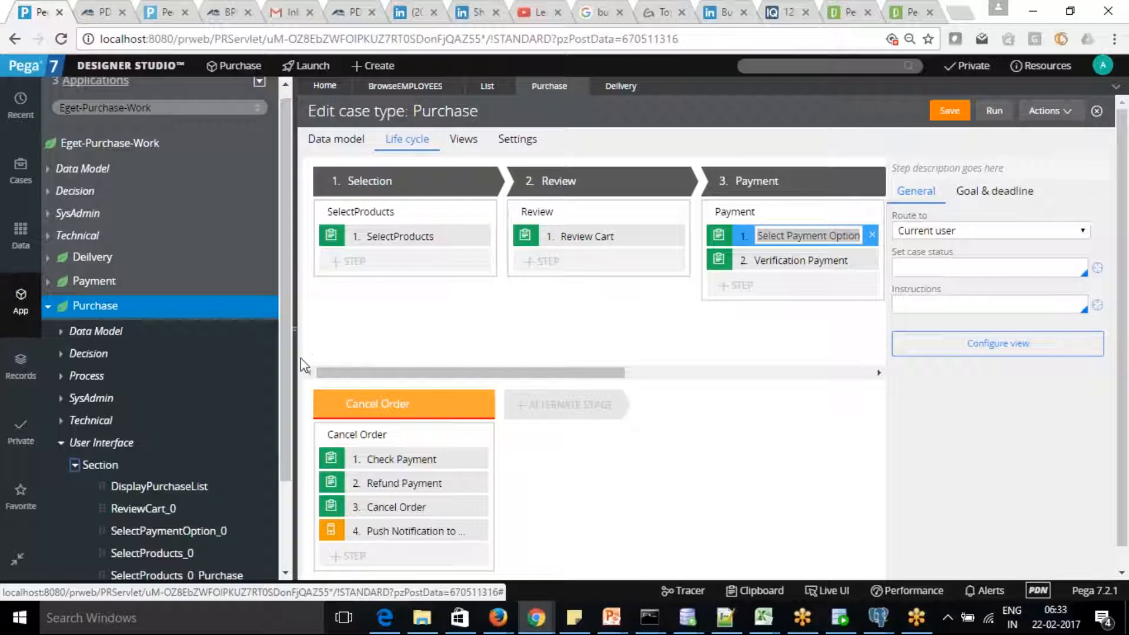
pyautogui.scroll(-3, 147, 411)
pyautogui.click(147, 419)
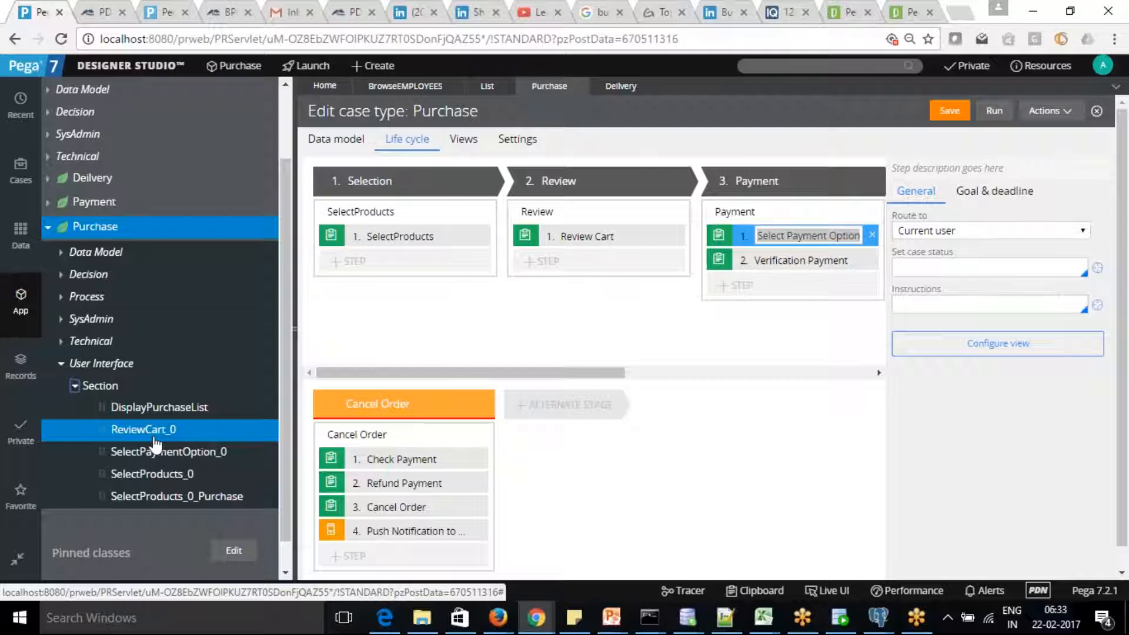
# Open SelectPaymentOption_0 in the full section editor and add a tab group below Payment Options.
pyautogui.click(171, 453)
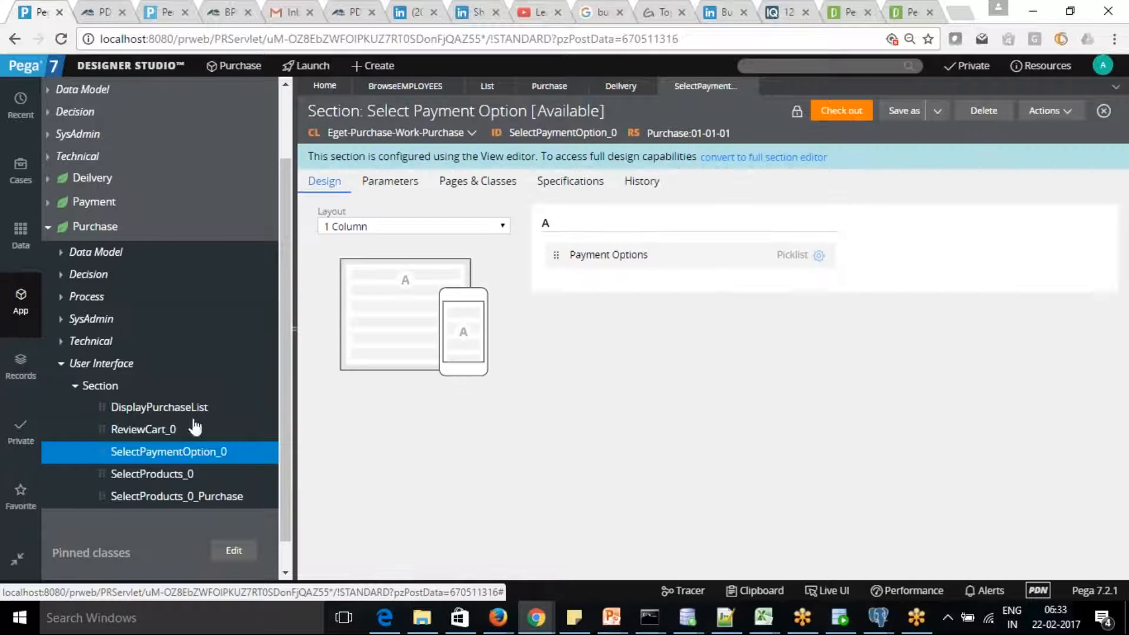
pyautogui.click(767, 158)
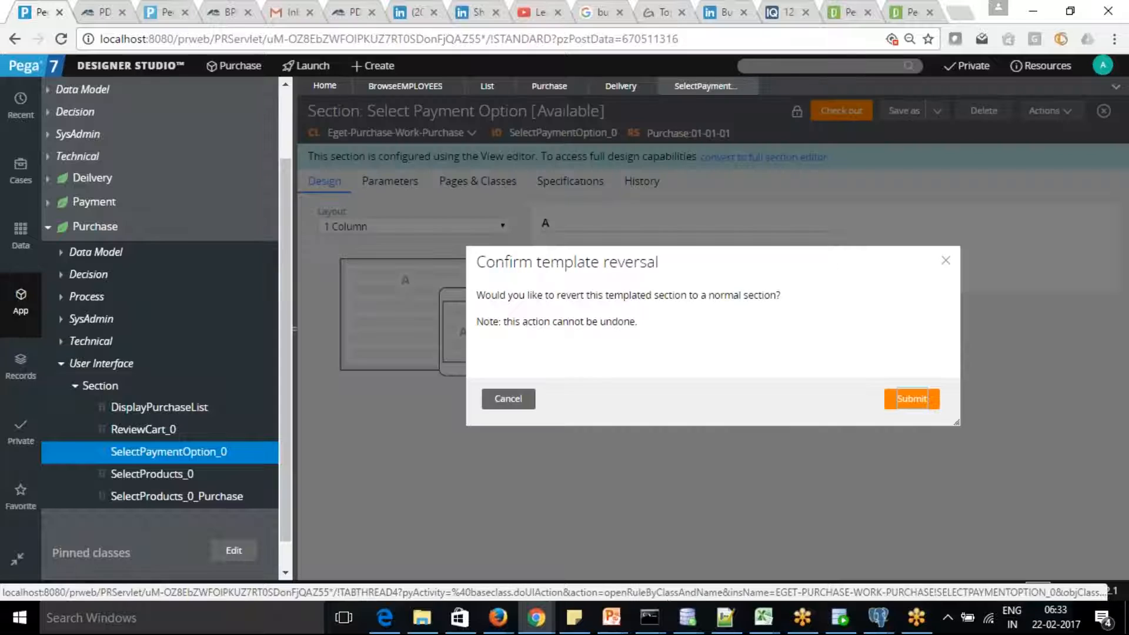
pyautogui.click(916, 406)
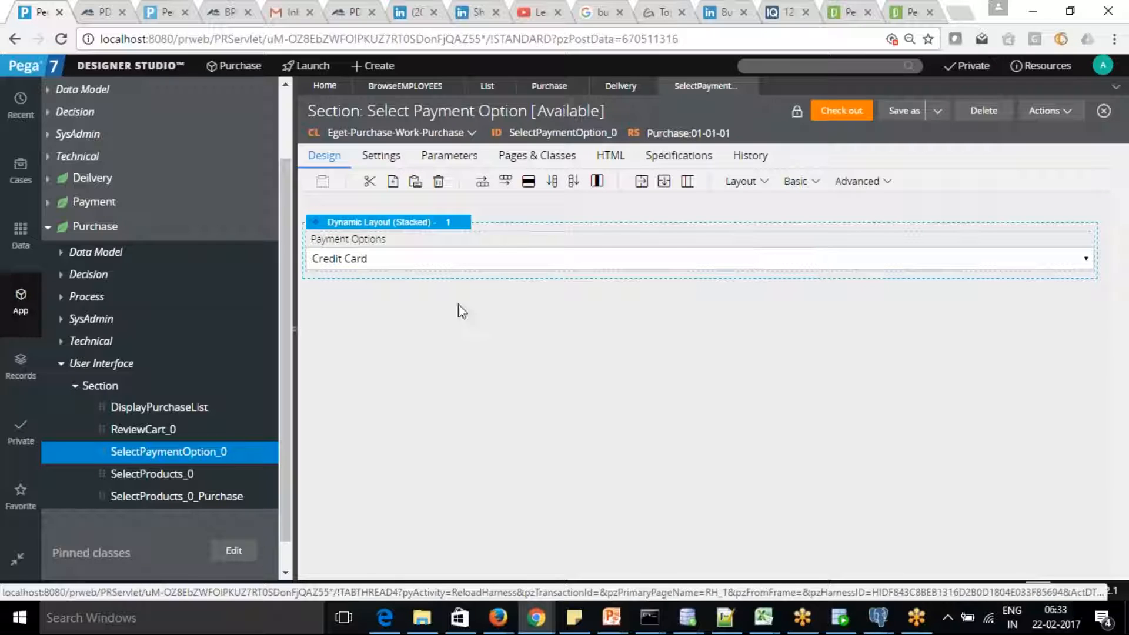
pyautogui.click(766, 182)
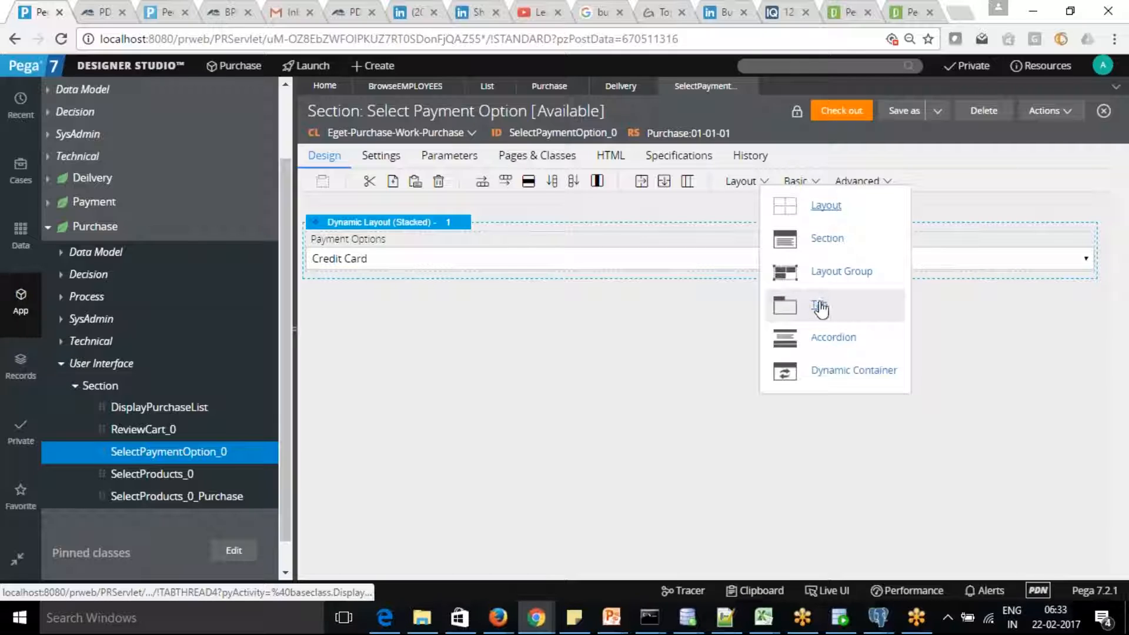
pyautogui.moveTo(821, 307); pyautogui.dragTo(370, 332)
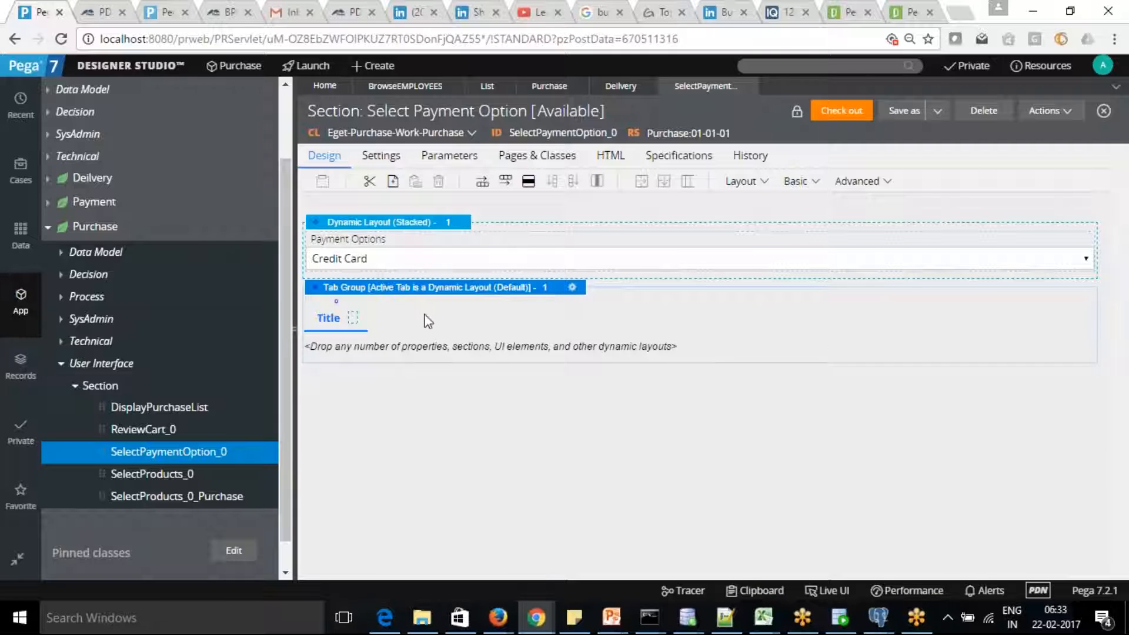
# Set the tab group's Tab position to Left and Tab orientation to Vertical.
pyautogui.click(572, 289)
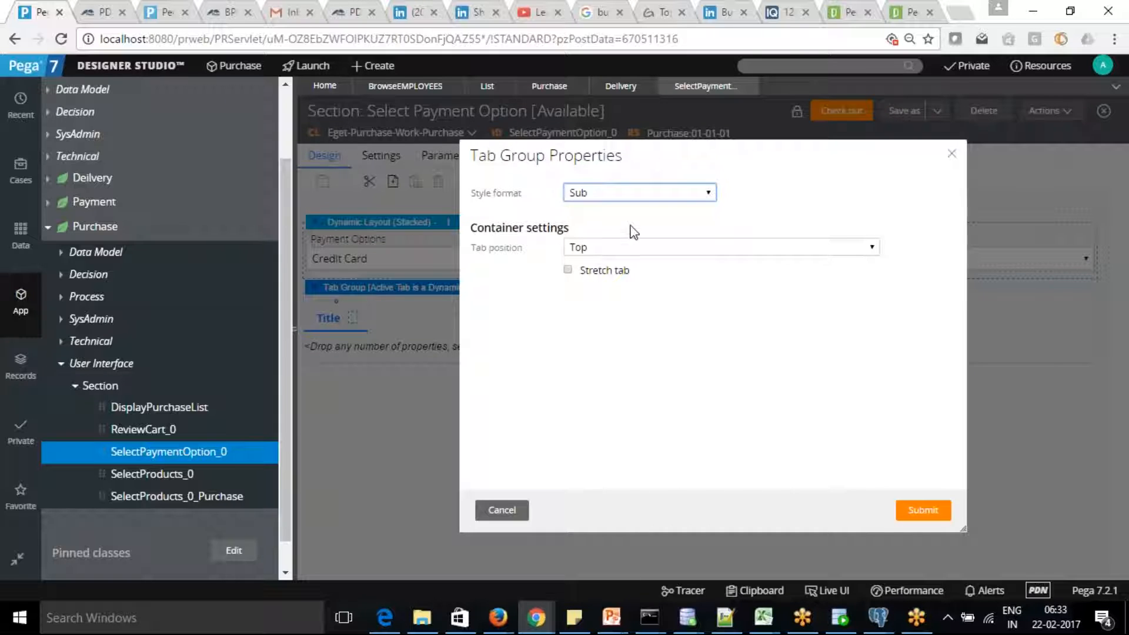
pyautogui.click(875, 249)
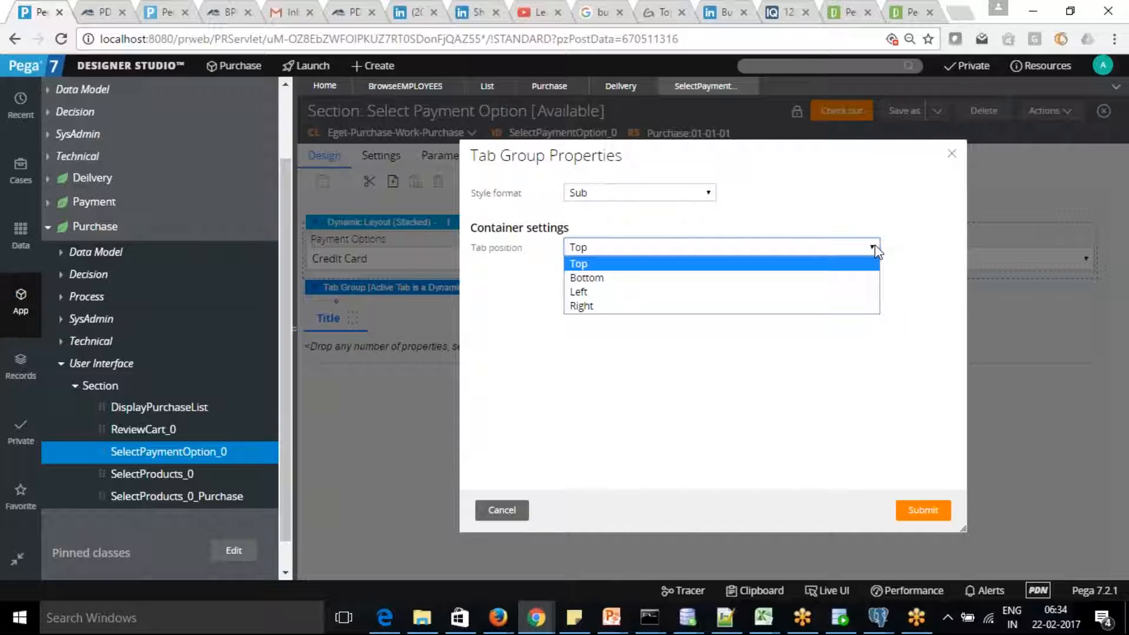
pyautogui.click(582, 292)
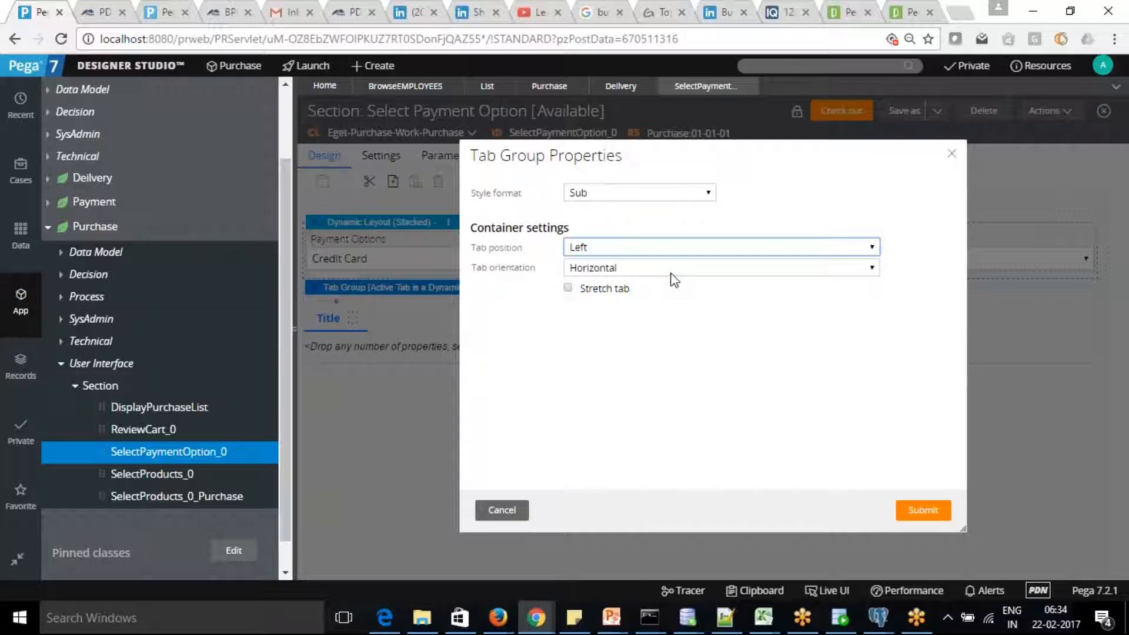
pyautogui.click(873, 268)
pyautogui.click(649, 298)
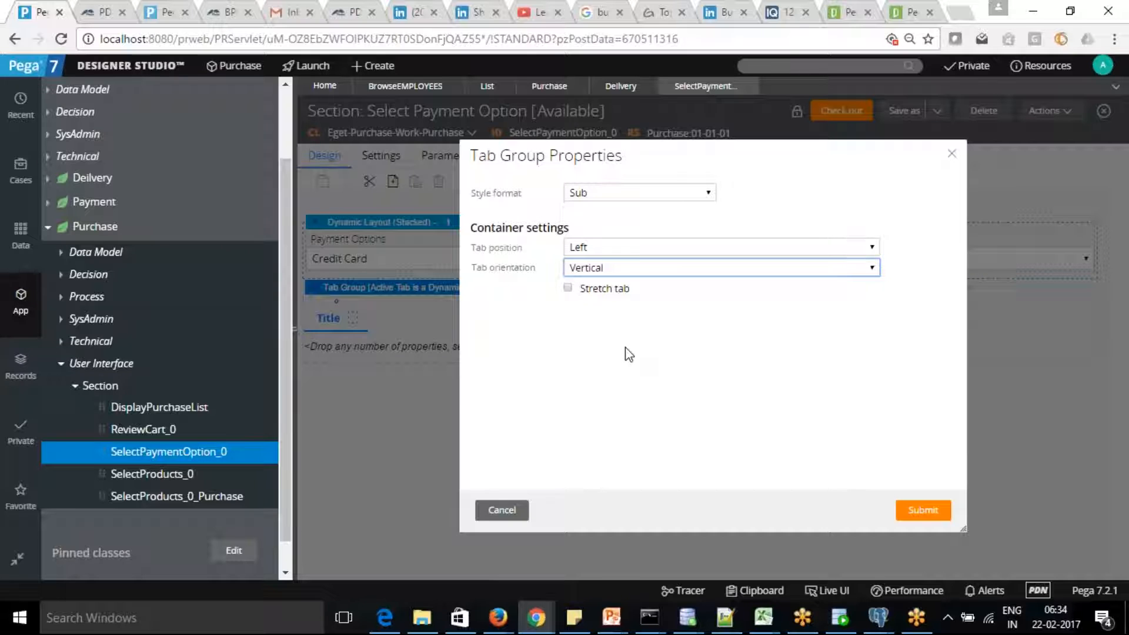
pyautogui.click(923, 510)
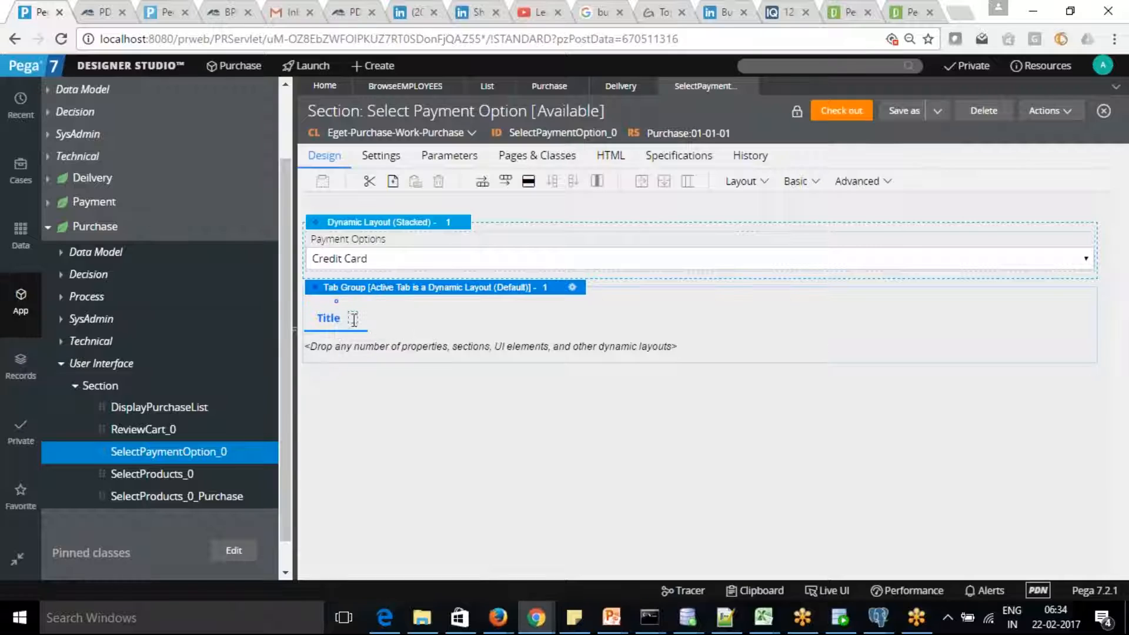
pyautogui.click(329, 318)
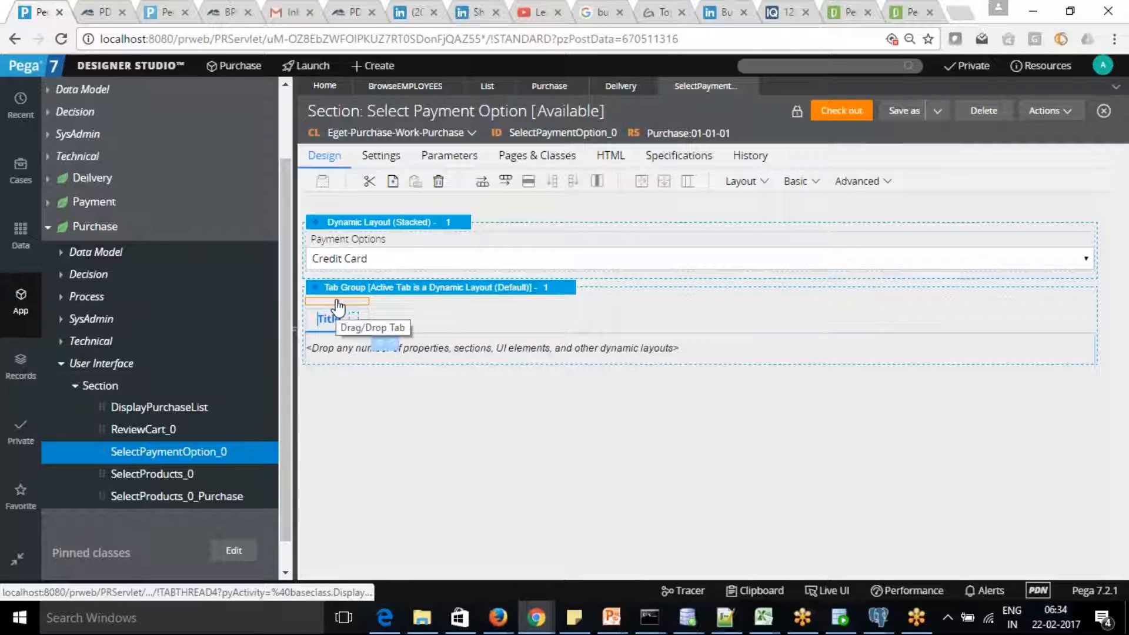
pyautogui.click(337, 303)
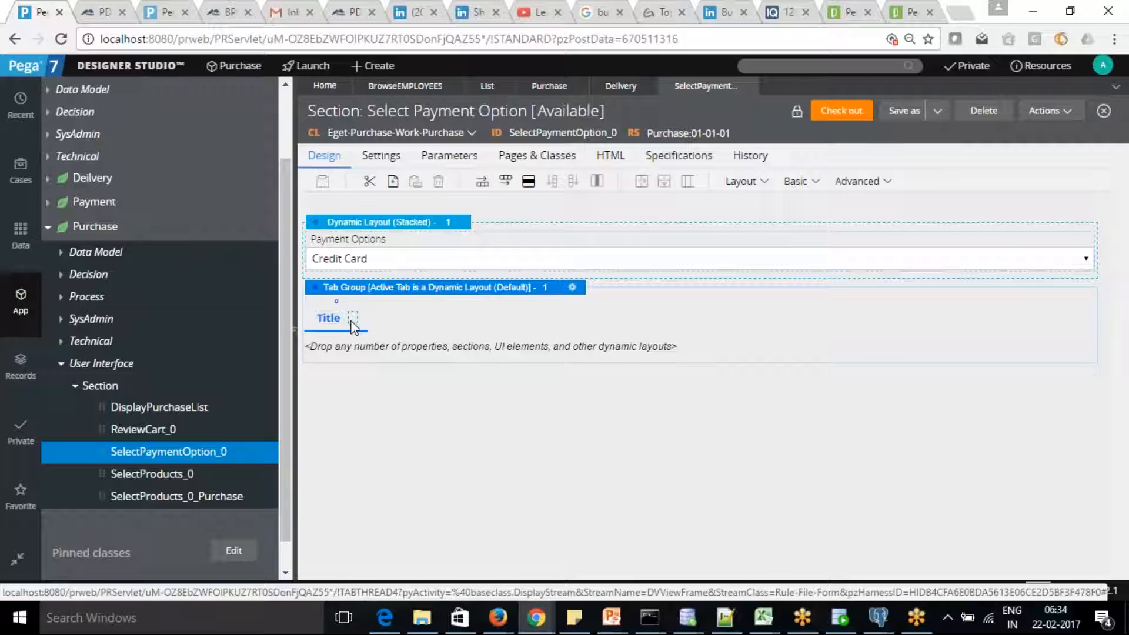
pyautogui.click(352, 324)
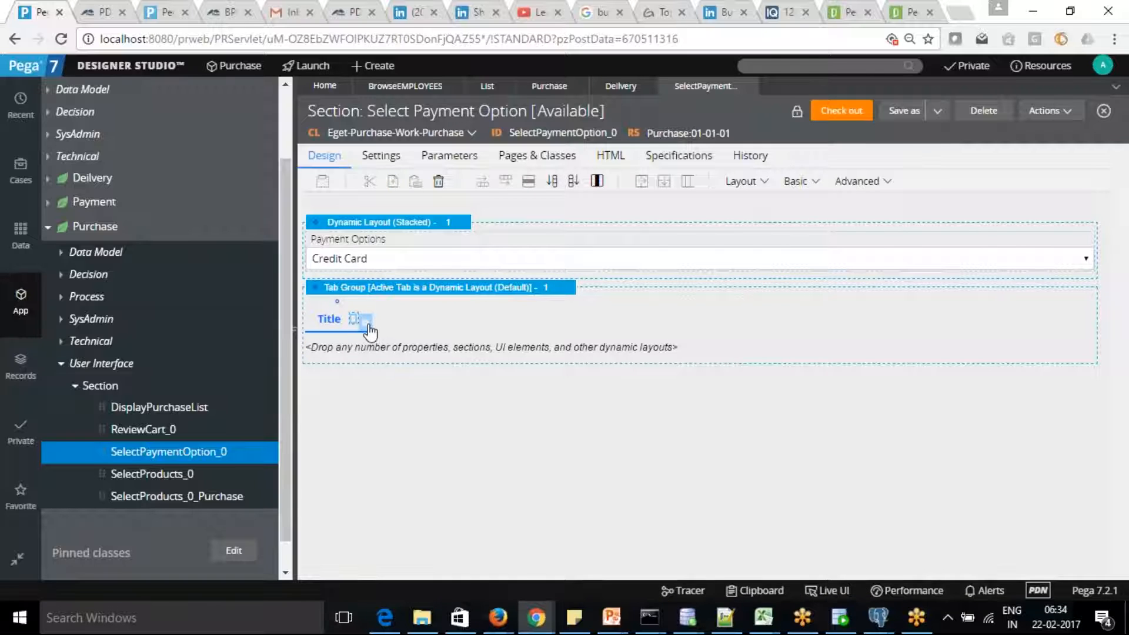
pyautogui.click(367, 325)
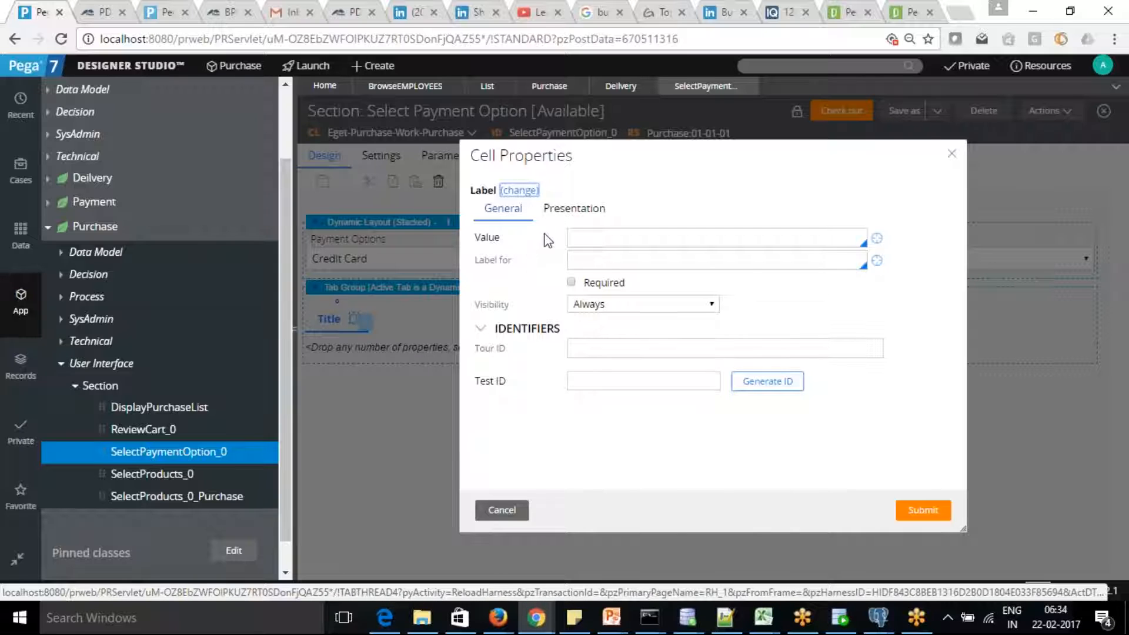
pyautogui.click(574, 211)
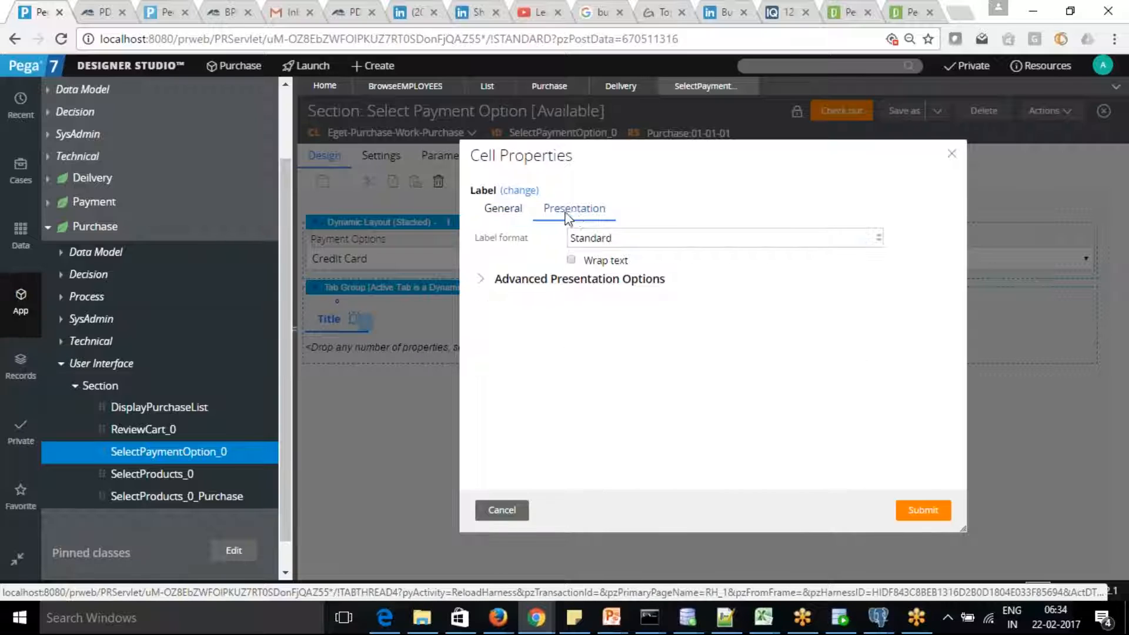
pyautogui.click(512, 210)
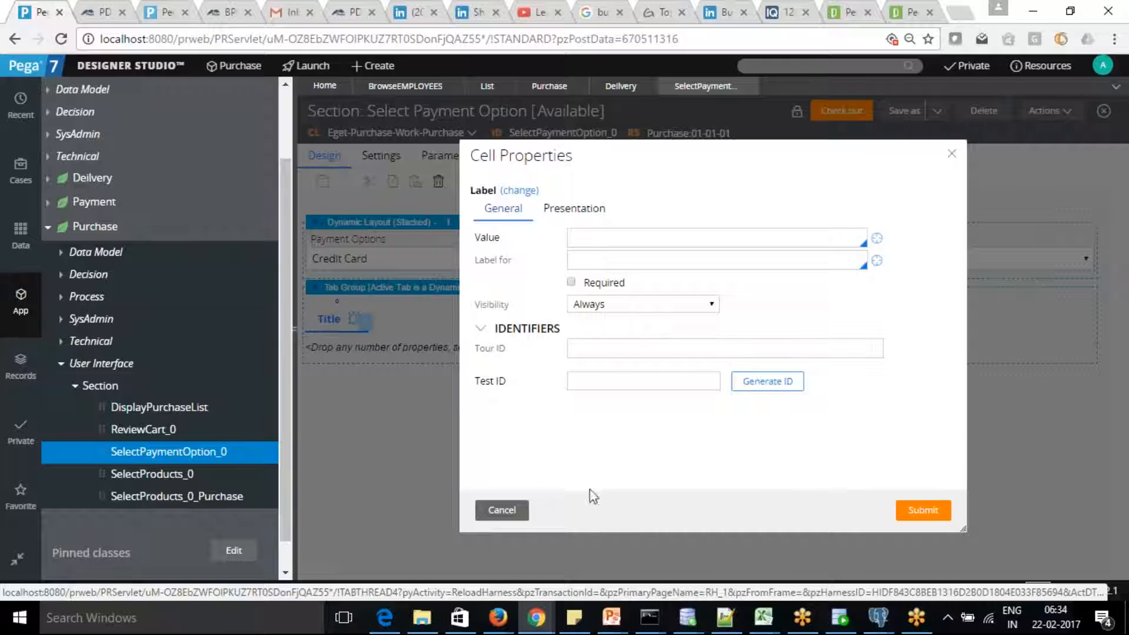
pyautogui.click(501, 509)
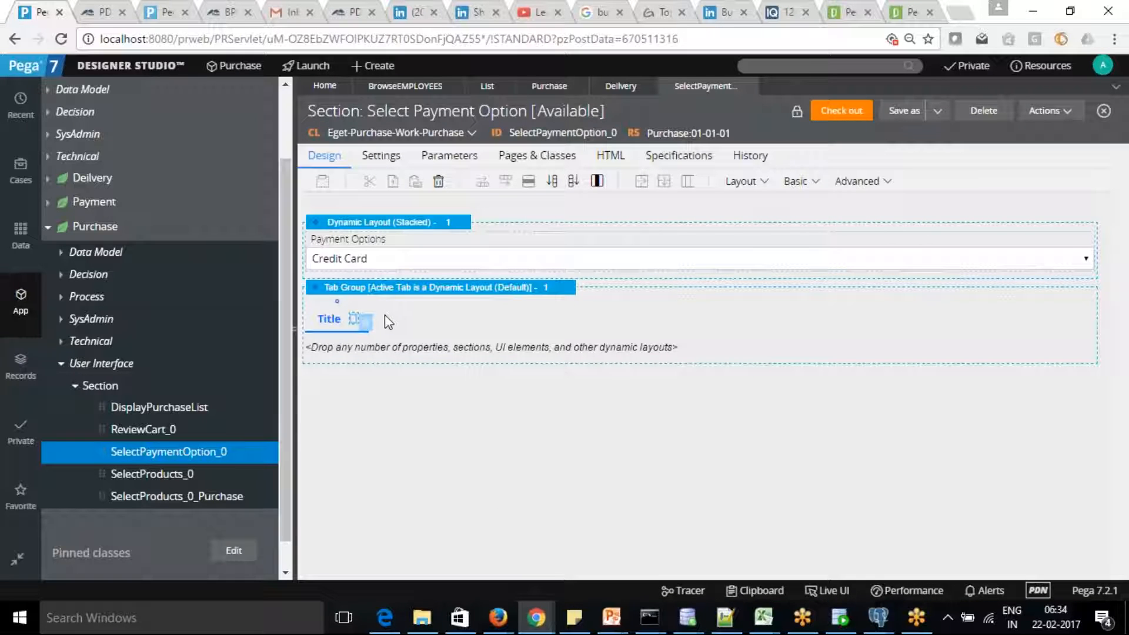
pyautogui.click(339, 308)
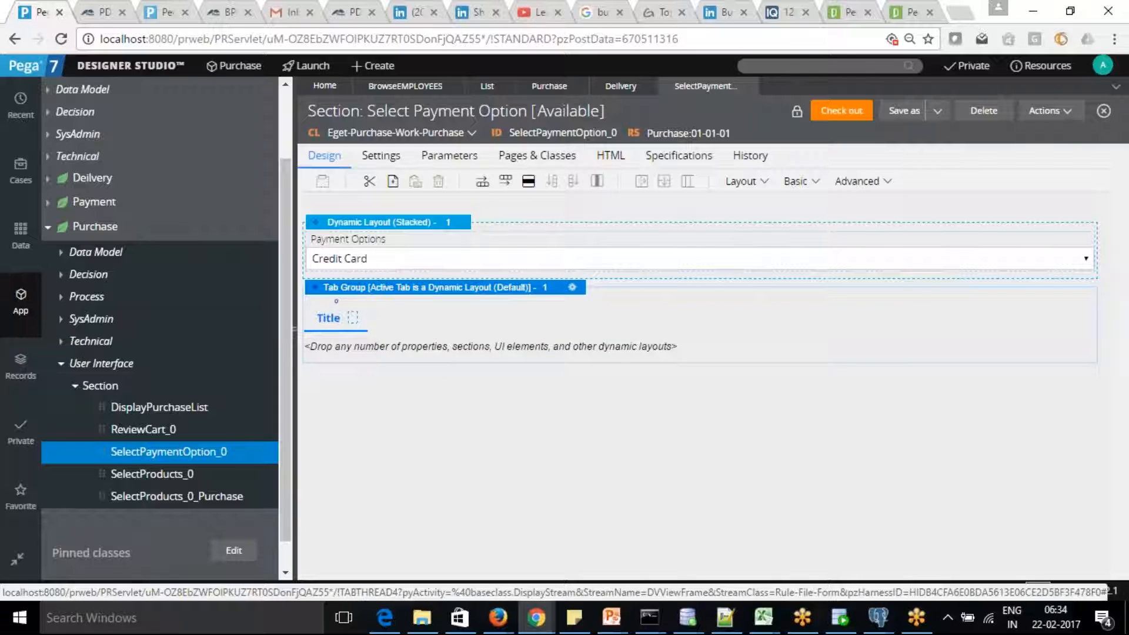
pyautogui.rightClick(337, 308)
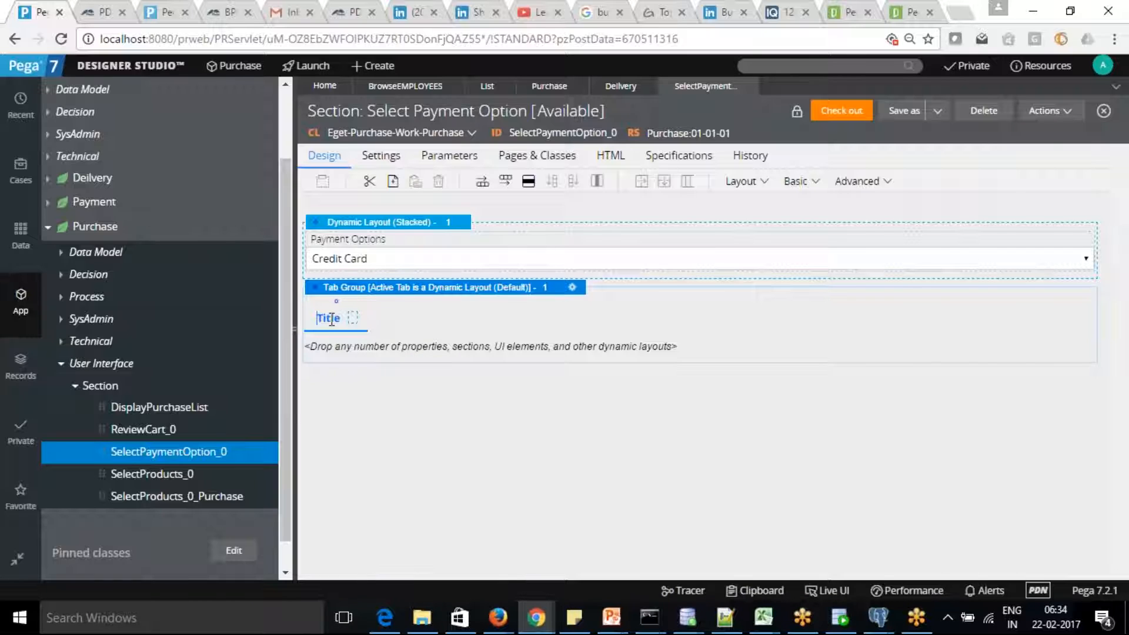
pyautogui.click(332, 320)
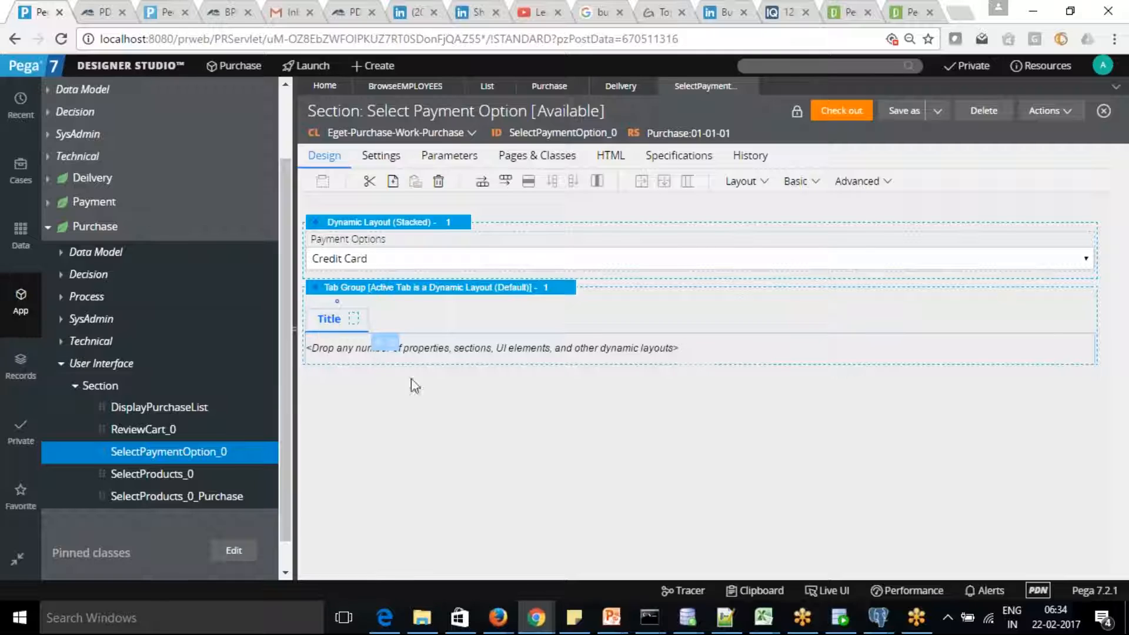
pyautogui.click(535, 263)
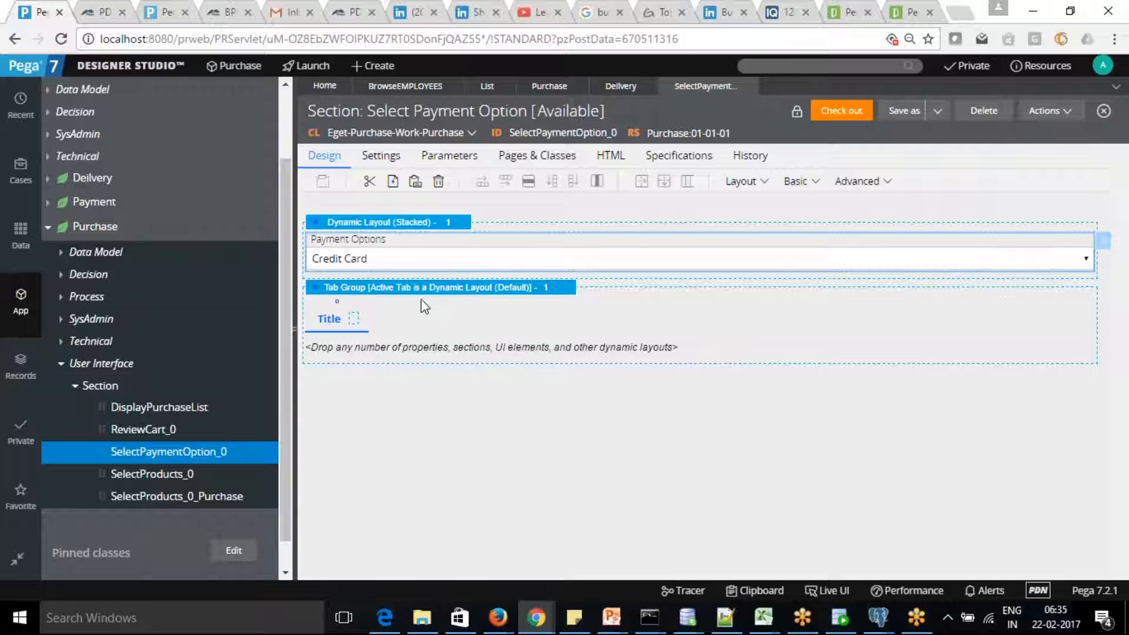
pyautogui.click(335, 302)
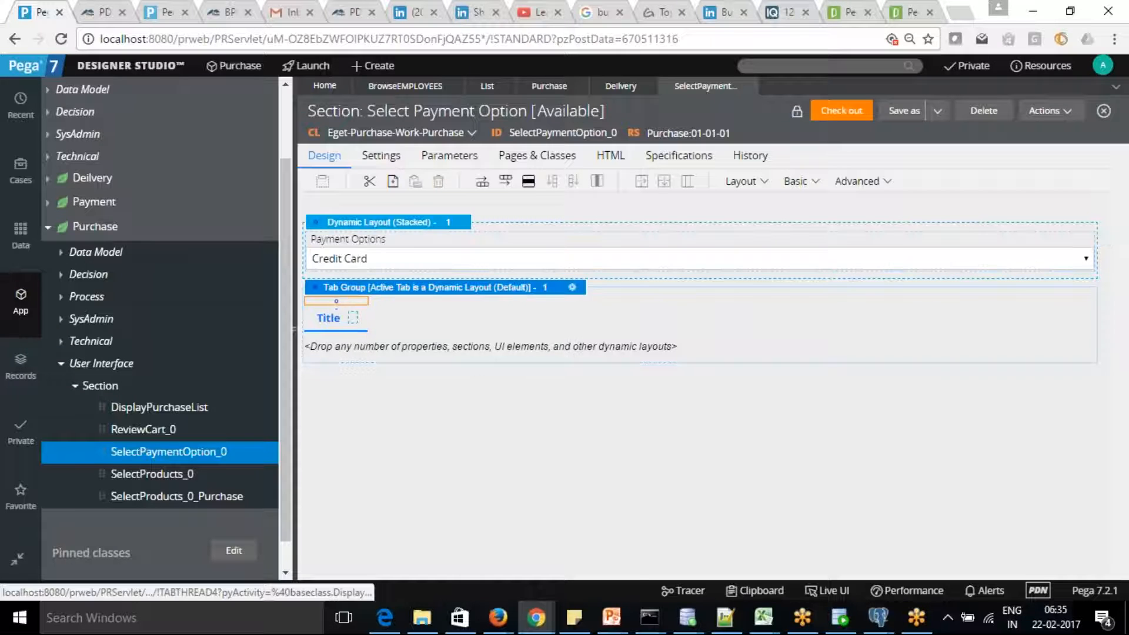
pyautogui.click(504, 183)
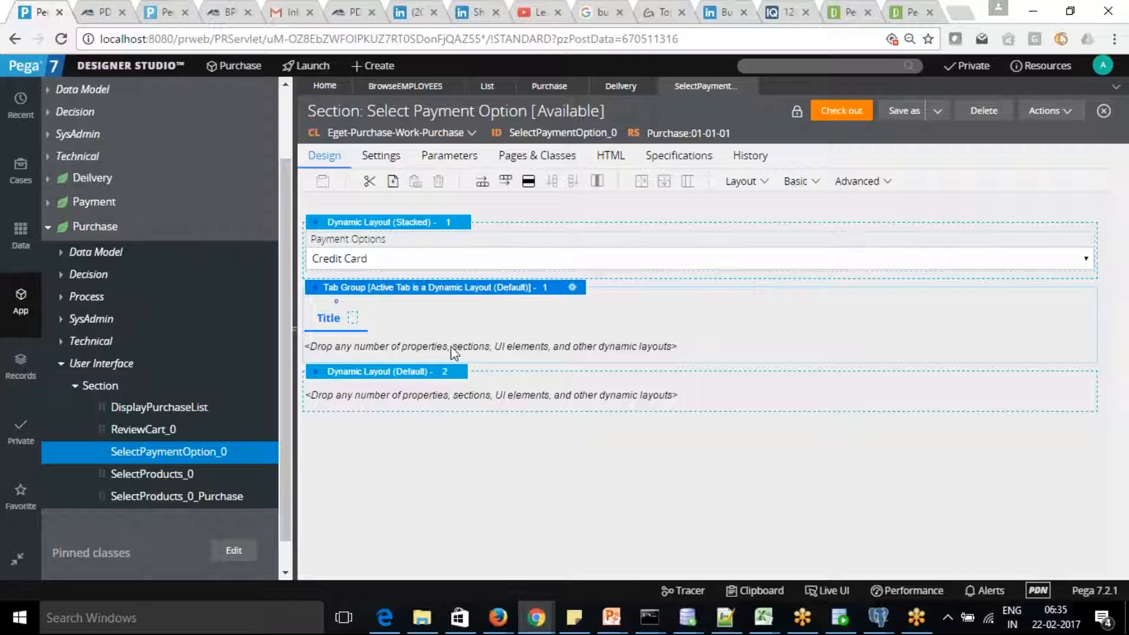
pyautogui.click(321, 379)
pyautogui.press('Delete')
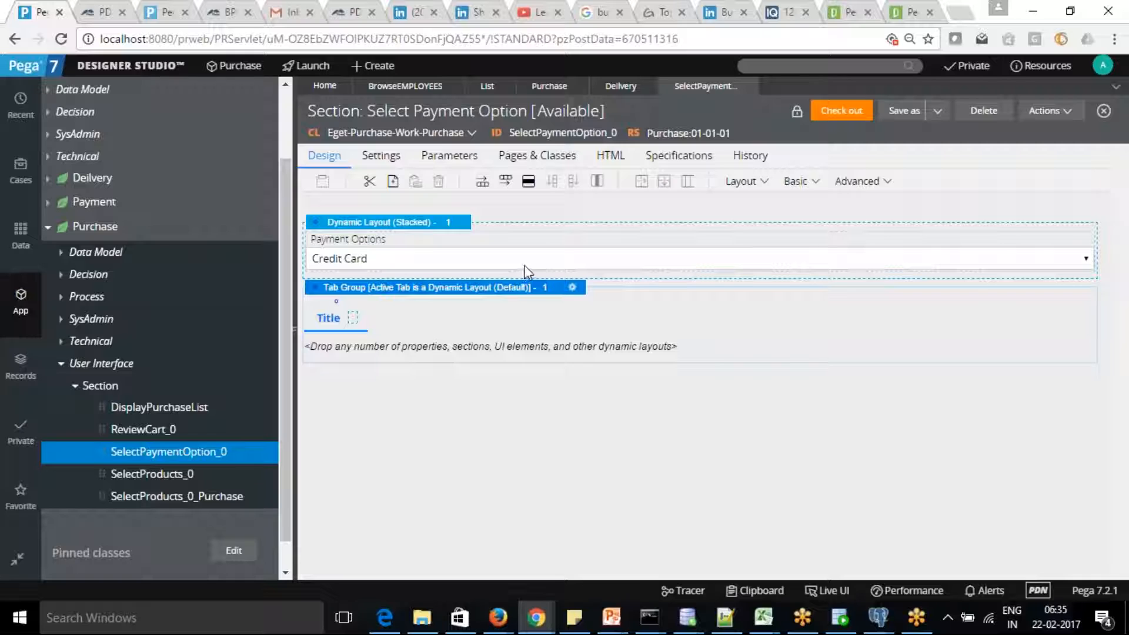
# Switch the tab group's Style format from Sub to Standard, leaving Tab position at Top.
pyautogui.click(572, 288)
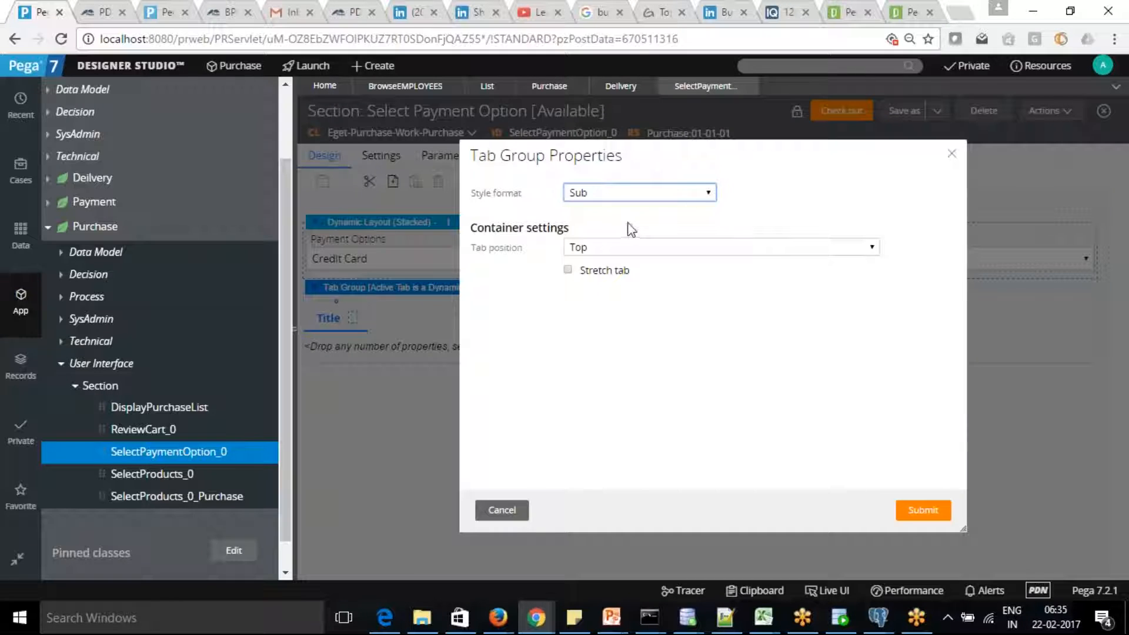
pyautogui.click(710, 194)
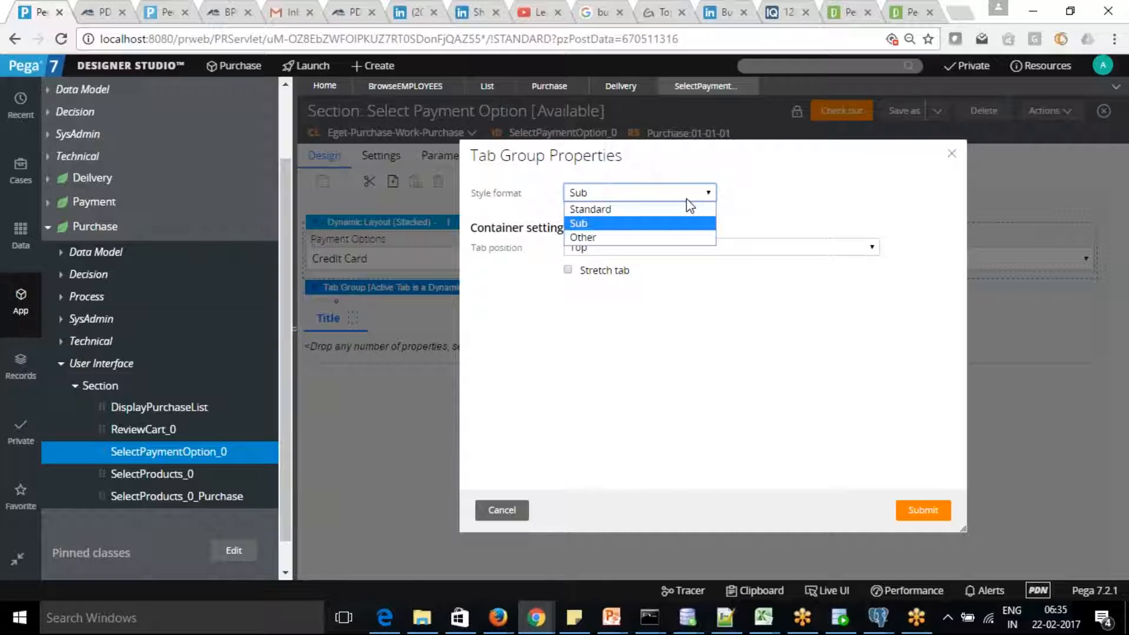
pyautogui.click(673, 210)
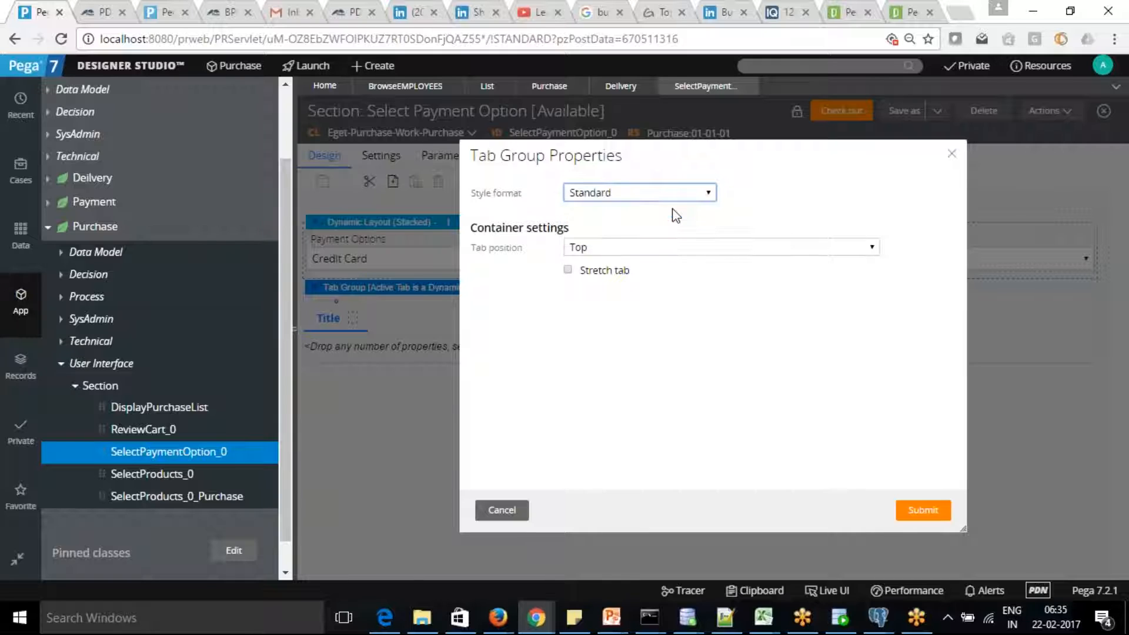
pyautogui.click(874, 251)
pyautogui.click(874, 249)
pyautogui.click(874, 250)
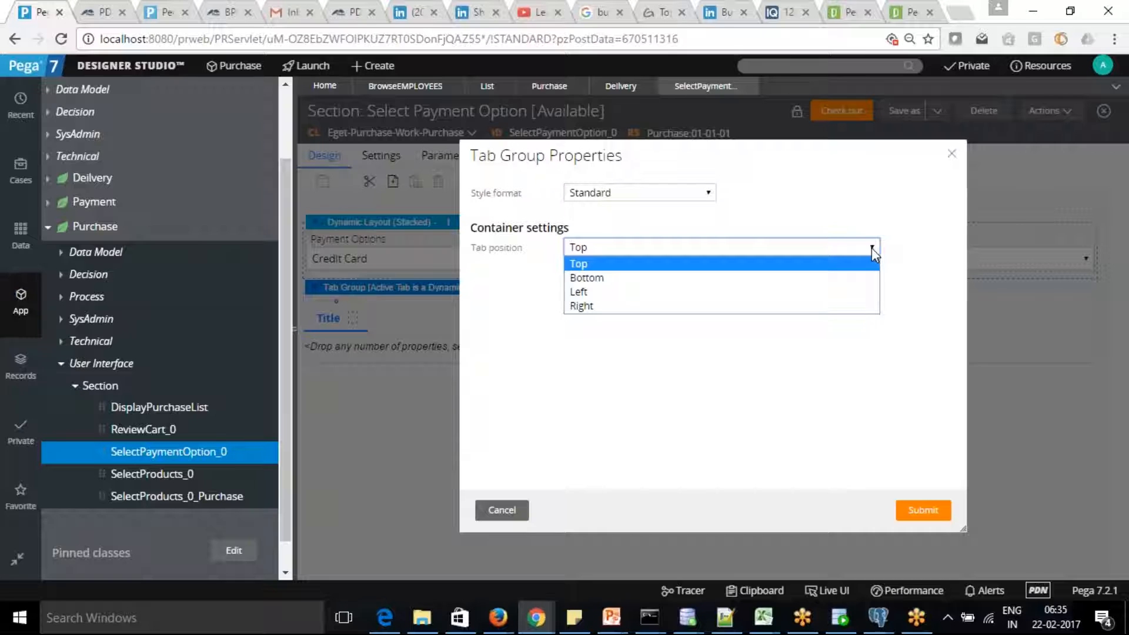
pyautogui.click(609, 265)
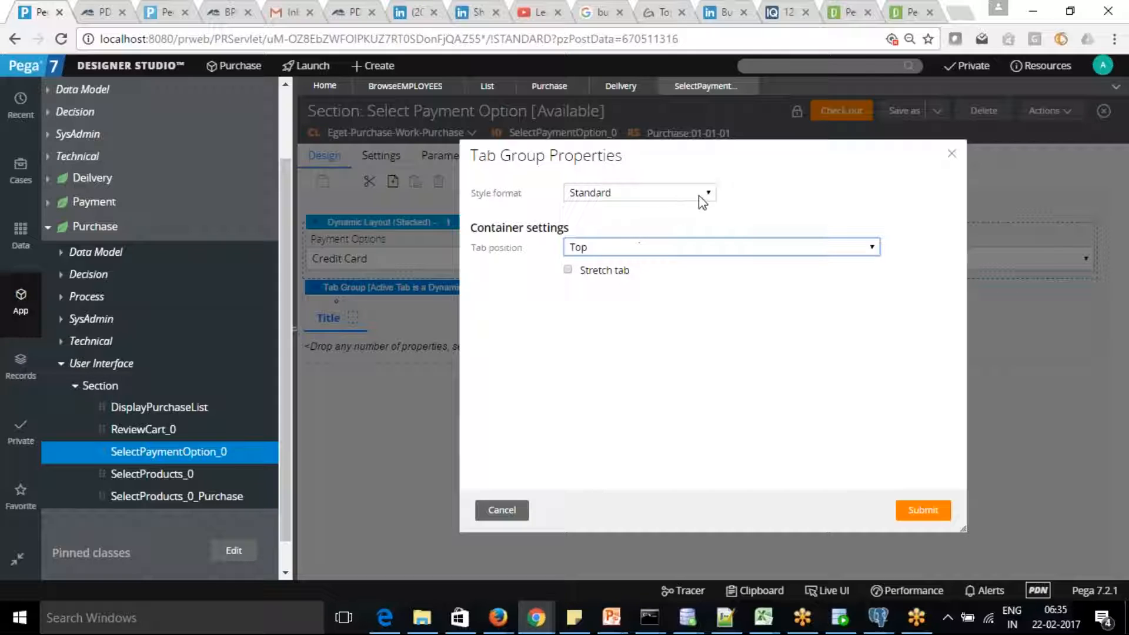
pyautogui.click(923, 511)
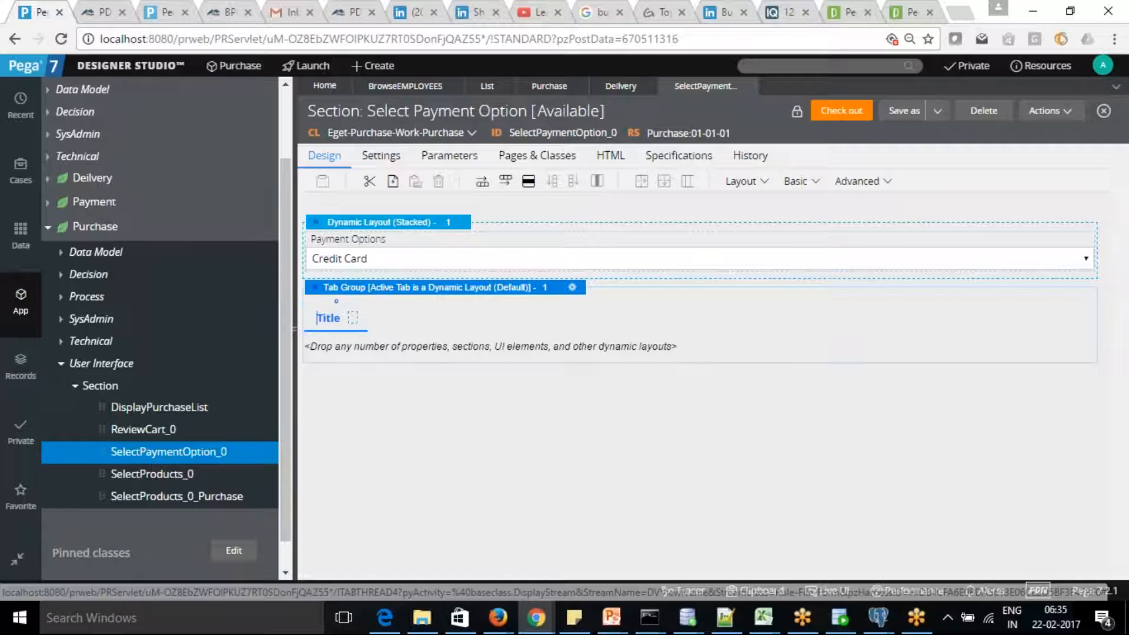
# Select the Title tab and open its Dynamic layout properties.
pyautogui.click(336, 314)
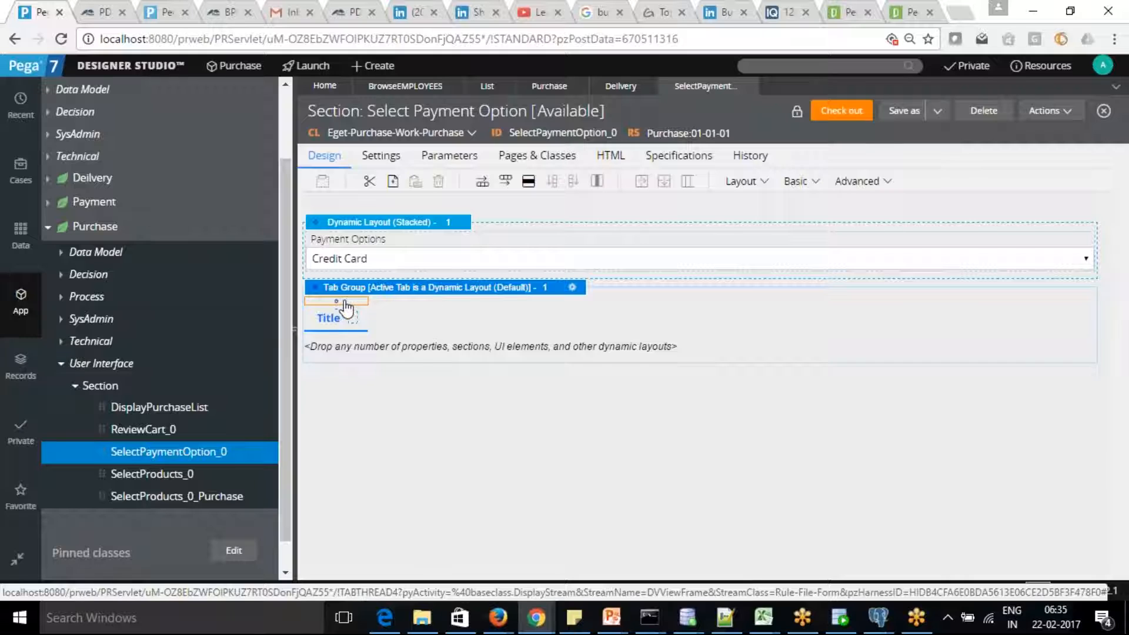
pyautogui.rightClick(344, 301)
pyautogui.click(514, 334)
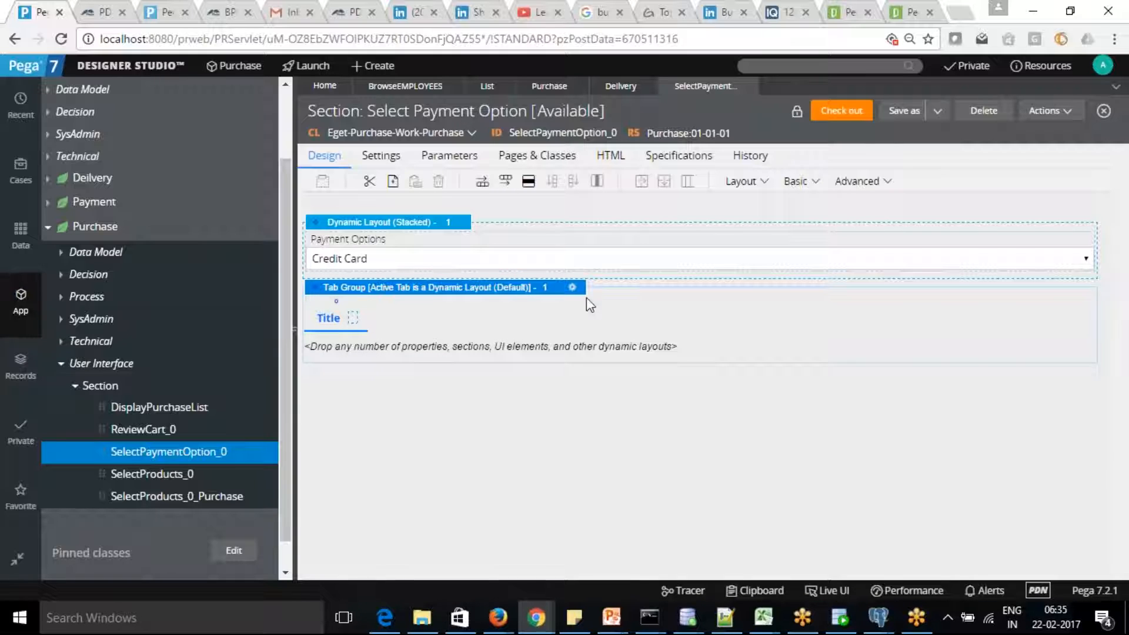
pyautogui.moveTo(574, 290); pyautogui.dragTo(329, 305)
pyautogui.click(333, 319)
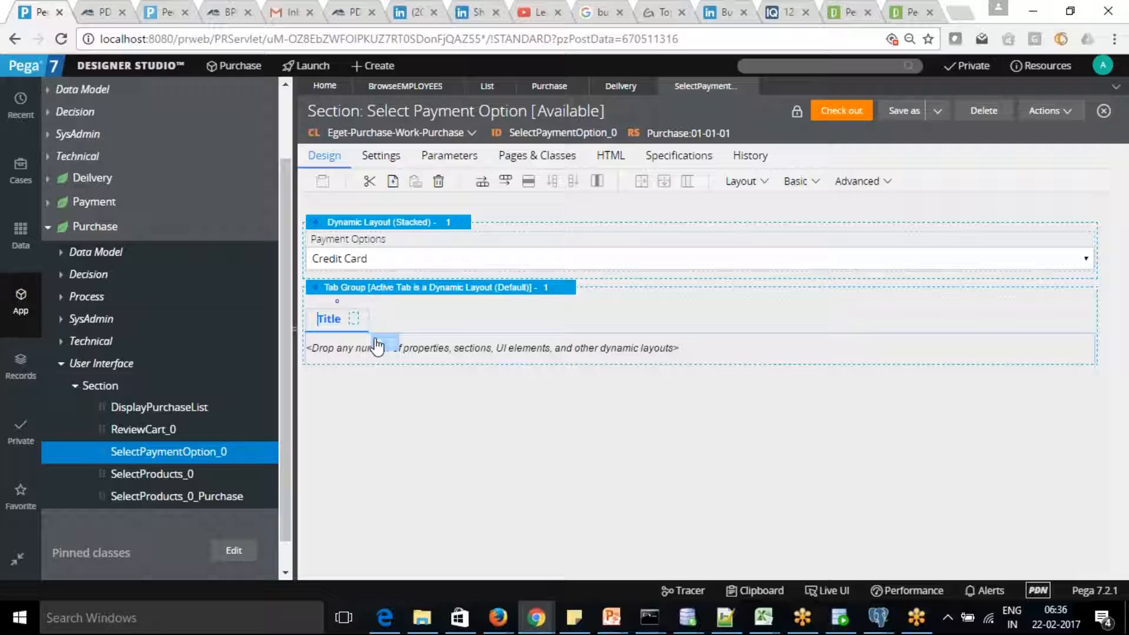
pyautogui.click(341, 321)
pyautogui.click(380, 343)
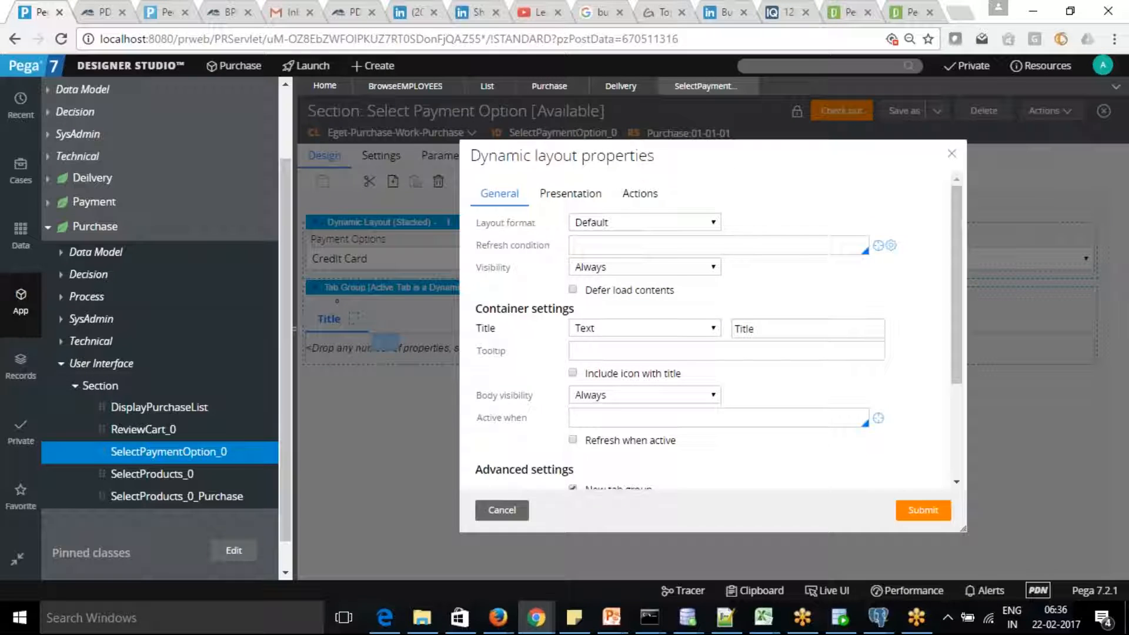
# Replace the placeholder tab title with 'Credit Card', review Presentation and Actions, and submit.
pyautogui.moveTo(961, 252)
pyautogui.mouseDown()
pyautogui.moveTo(962, 378)
pyautogui.moveTo(962, 236)
pyautogui.mouseUp()
pyautogui.moveTo(760, 330); pyautogui.dragTo(708, 330)
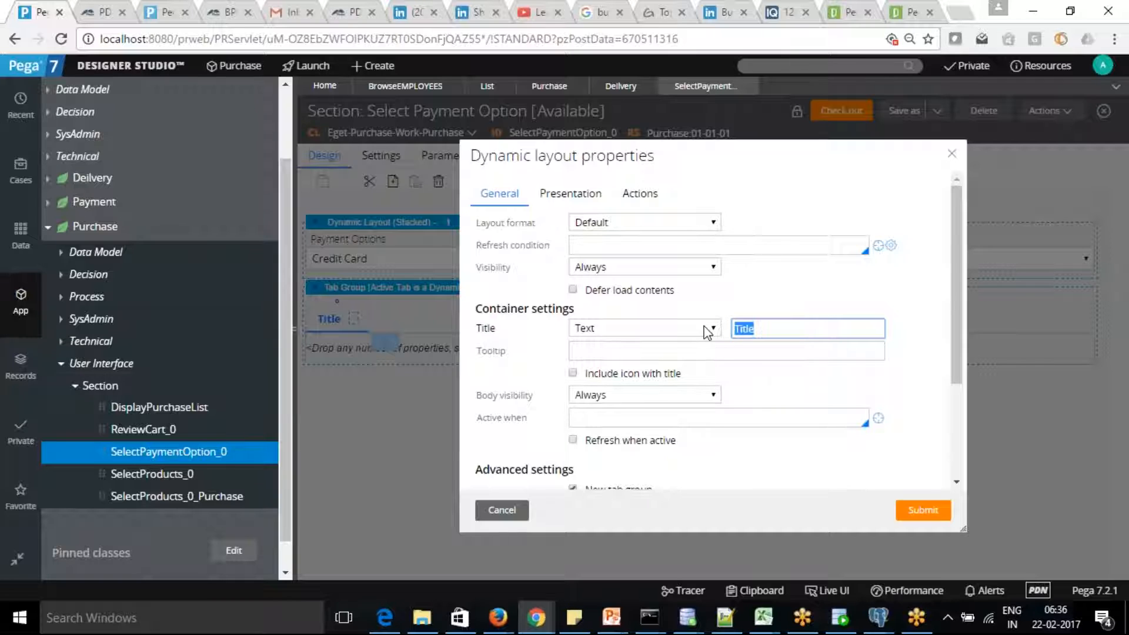
pyautogui.write('Credit Card')
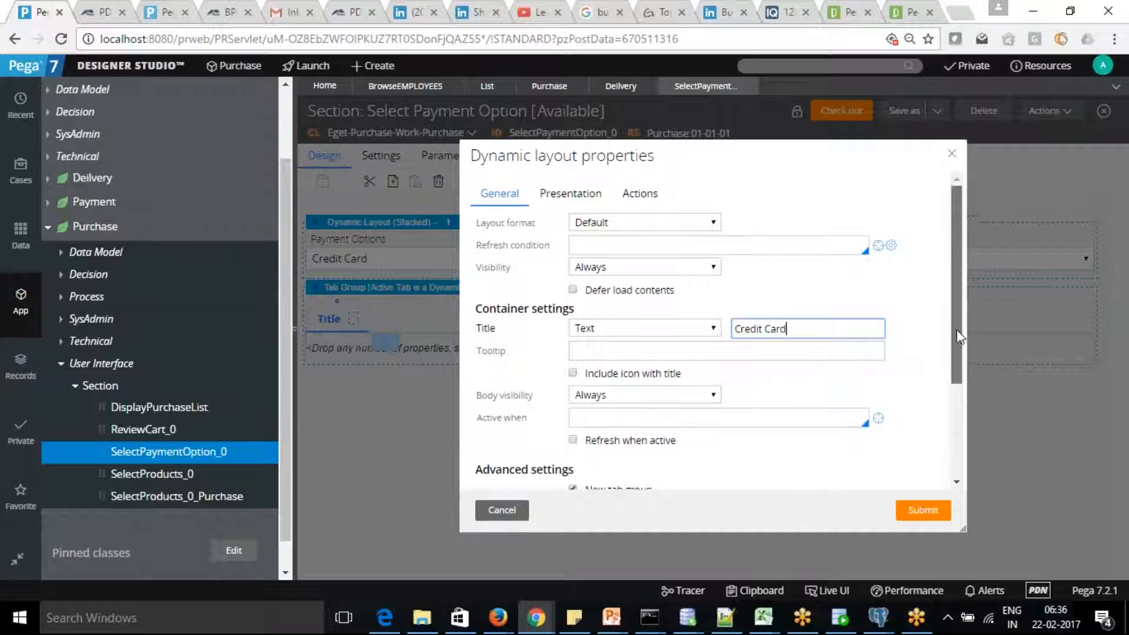
pyautogui.scroll(-2, 957, 368)
pyautogui.moveTo(954, 376); pyautogui.dragTo(950, 263)
pyautogui.click(581, 193)
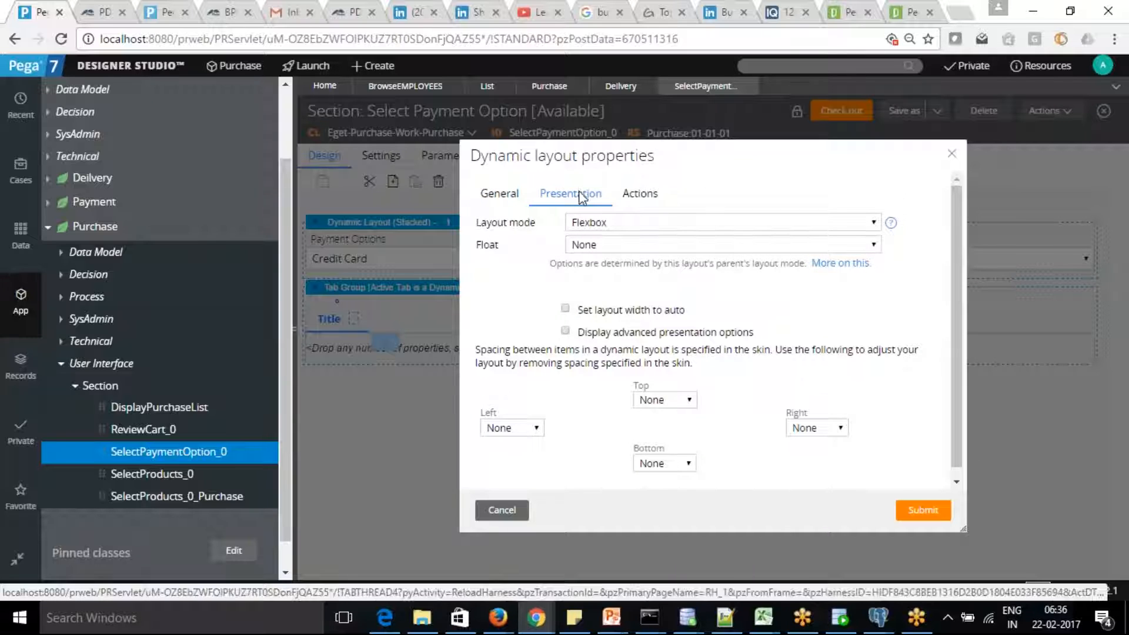
pyautogui.click(642, 198)
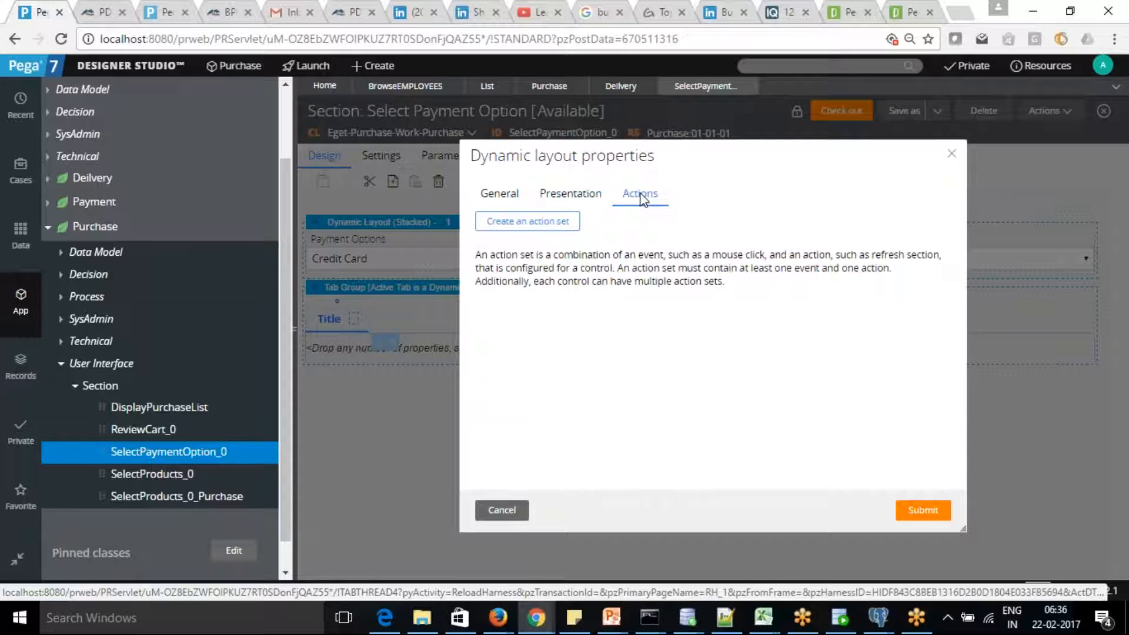
pyautogui.click(922, 512)
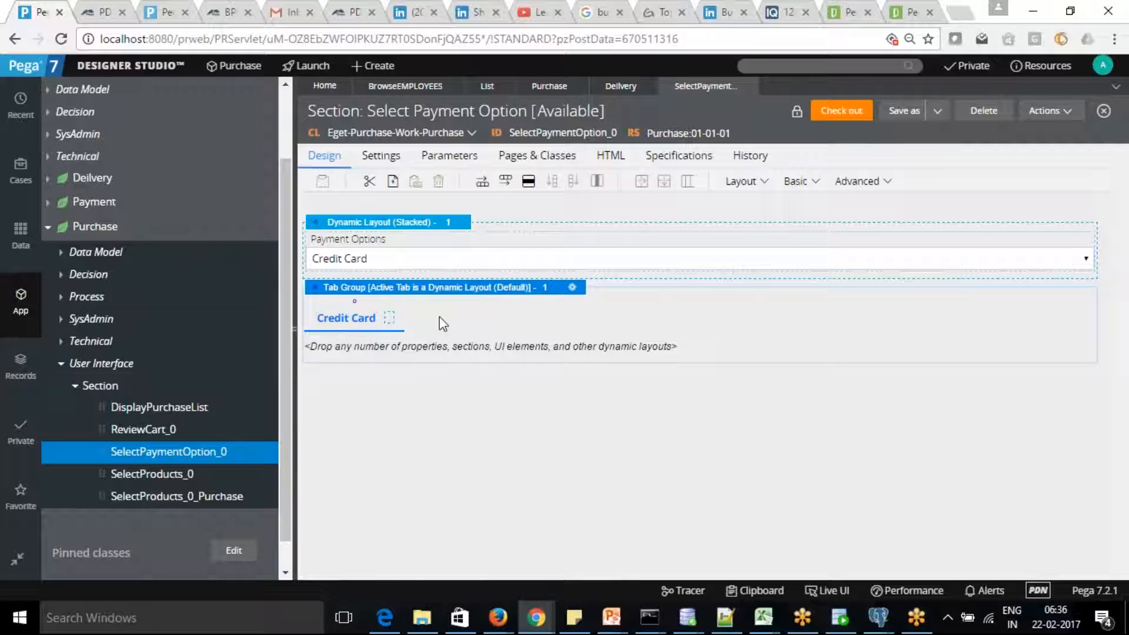
pyautogui.click(1090, 263)
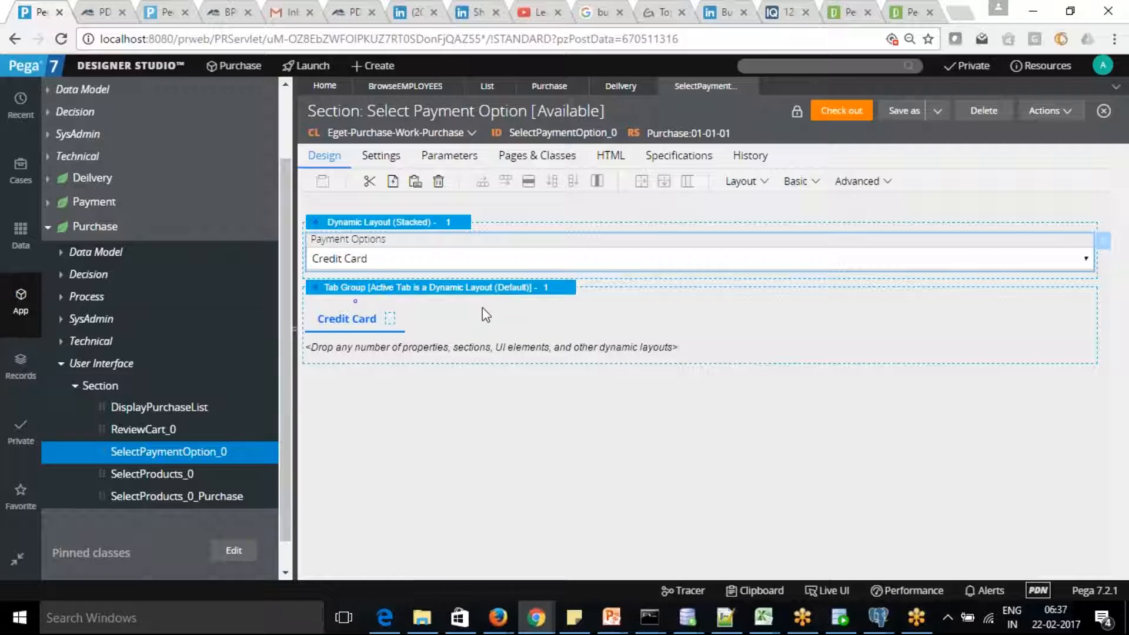
pyautogui.click(354, 318)
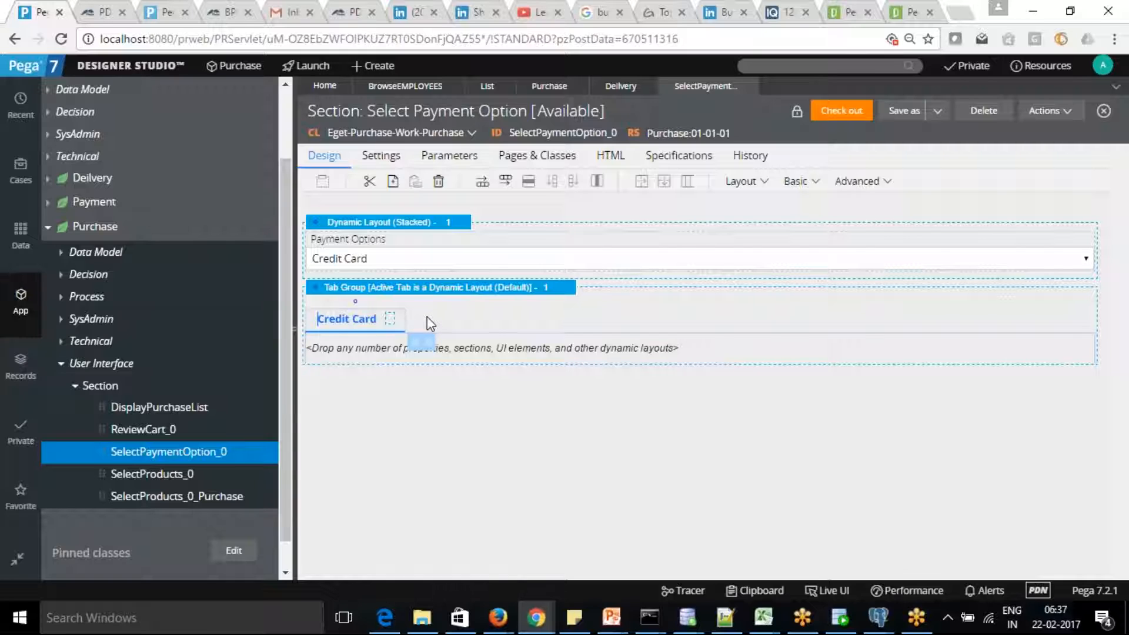
pyautogui.click(346, 318)
pyautogui.click(766, 183)
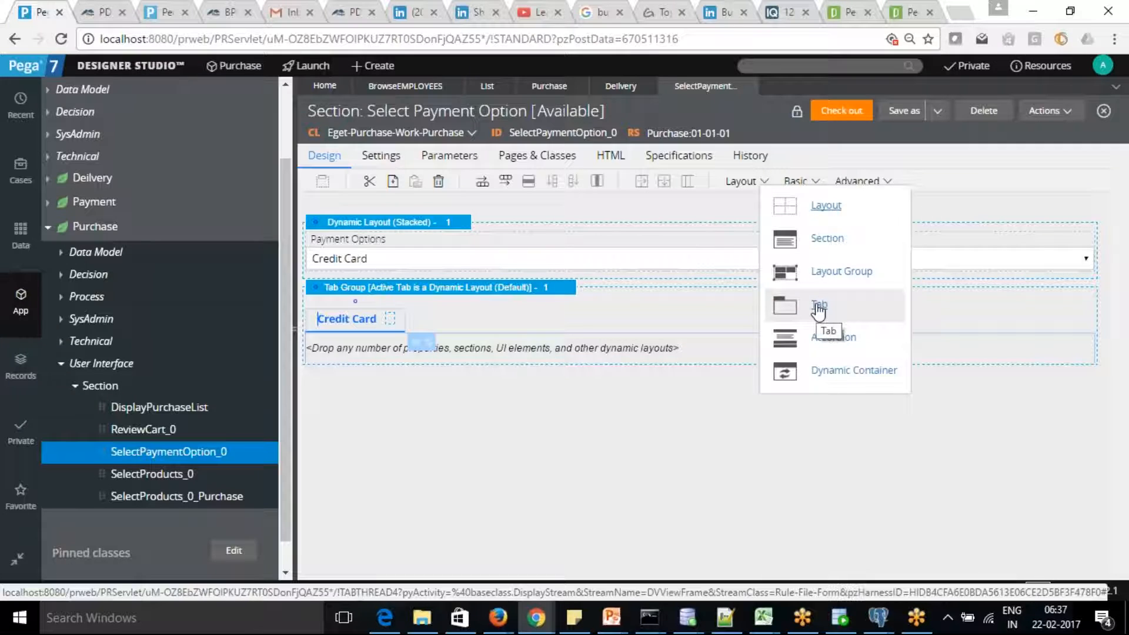
pyautogui.moveTo(818, 312); pyautogui.dragTo(752, 181)
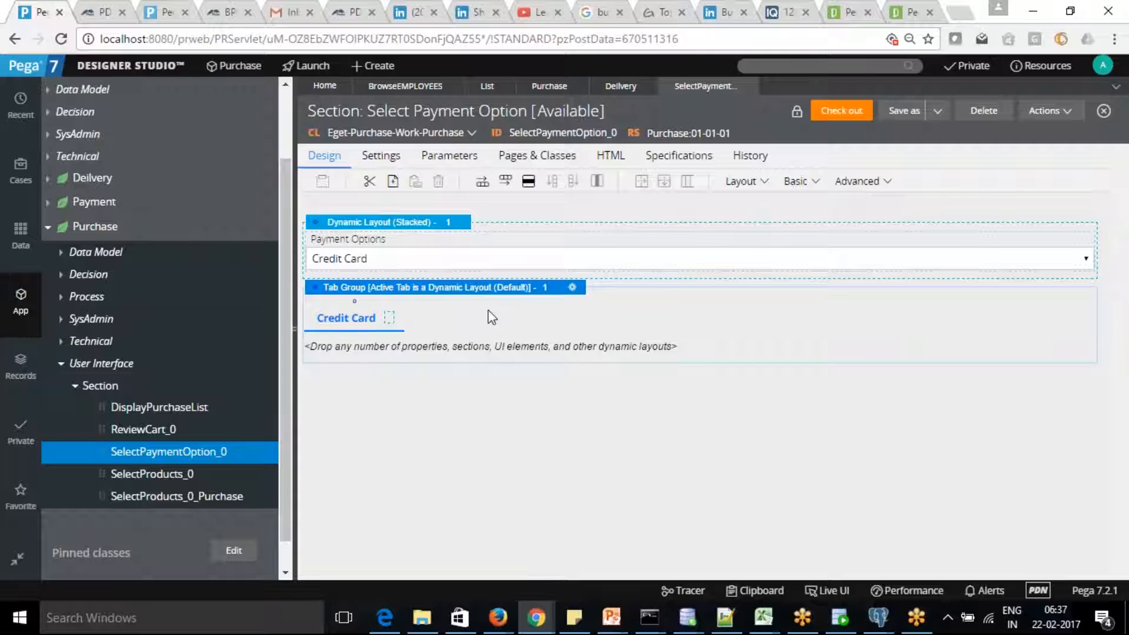
pyautogui.click(799, 182)
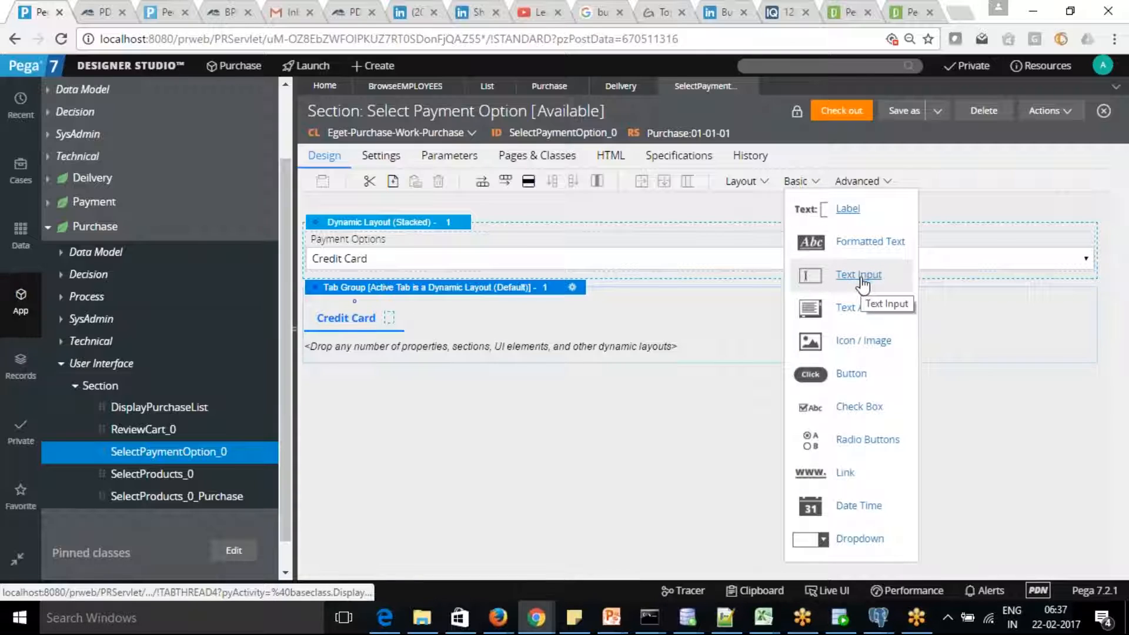
pyautogui.click(746, 181)
pyautogui.moveTo(755, 209); pyautogui.dragTo(507, 311)
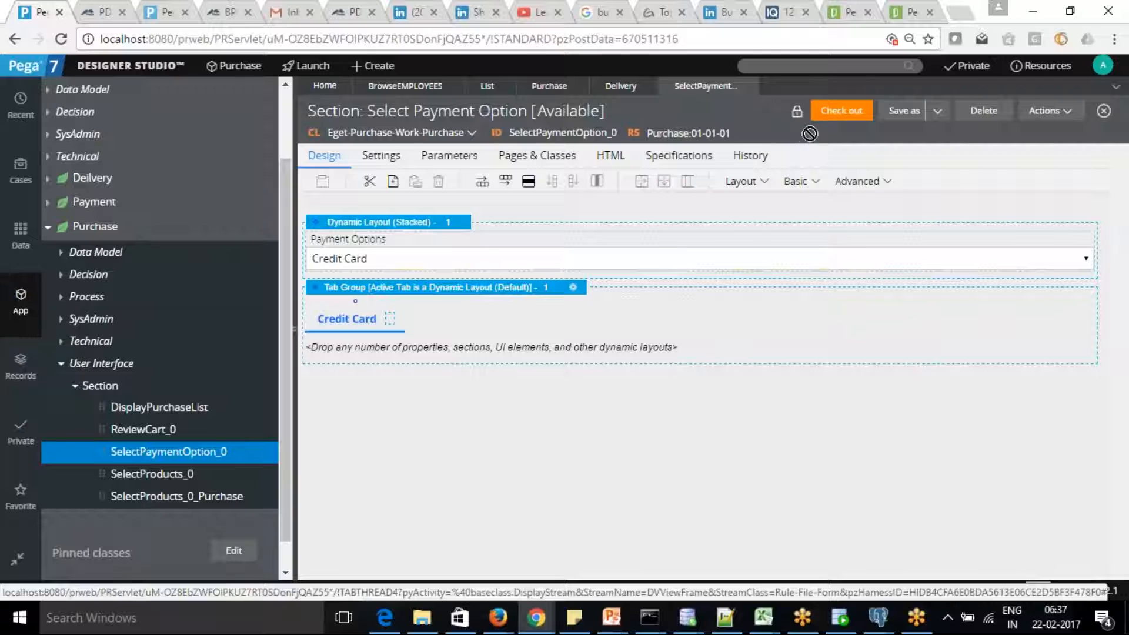
pyautogui.click(475, 287)
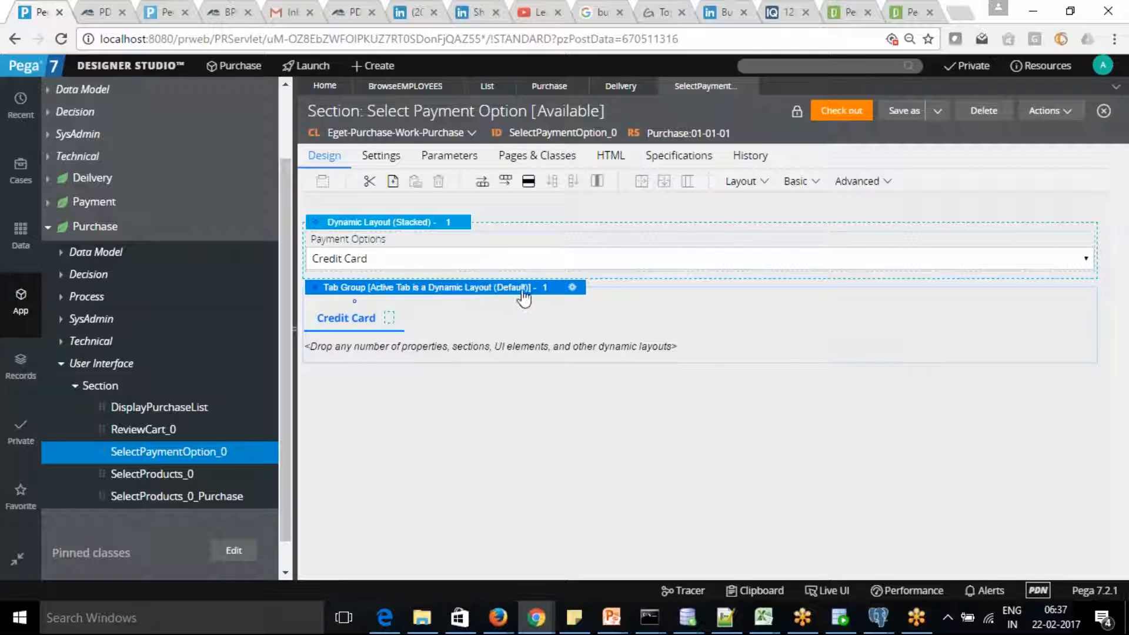
# Keep the tab group's Sub style format and submit its properties.
pyautogui.click(571, 288)
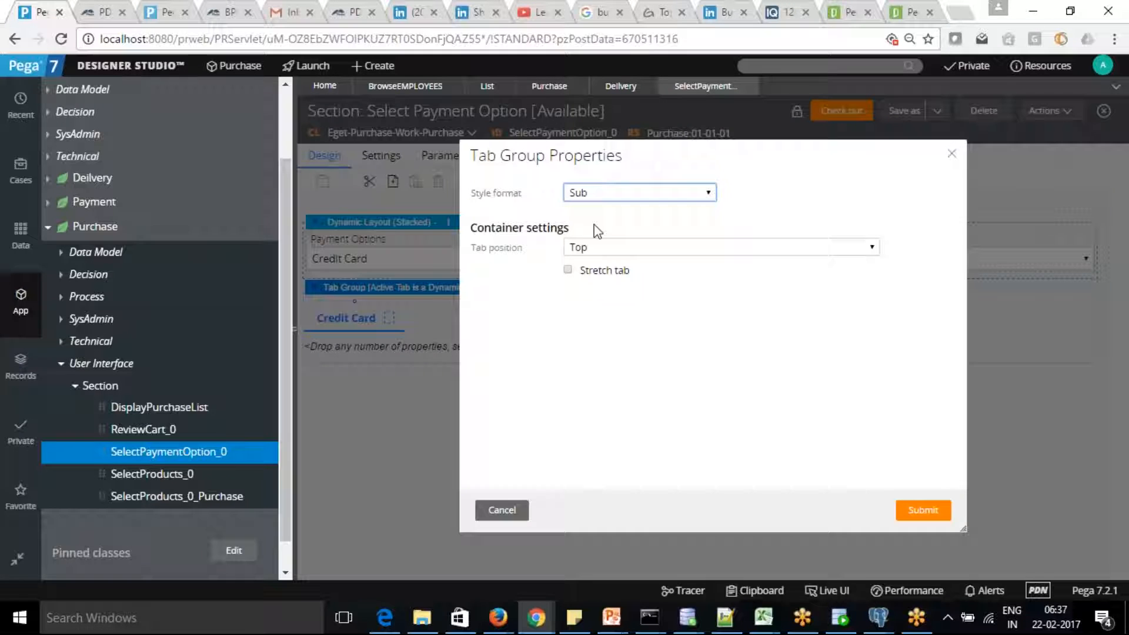
pyautogui.click(708, 194)
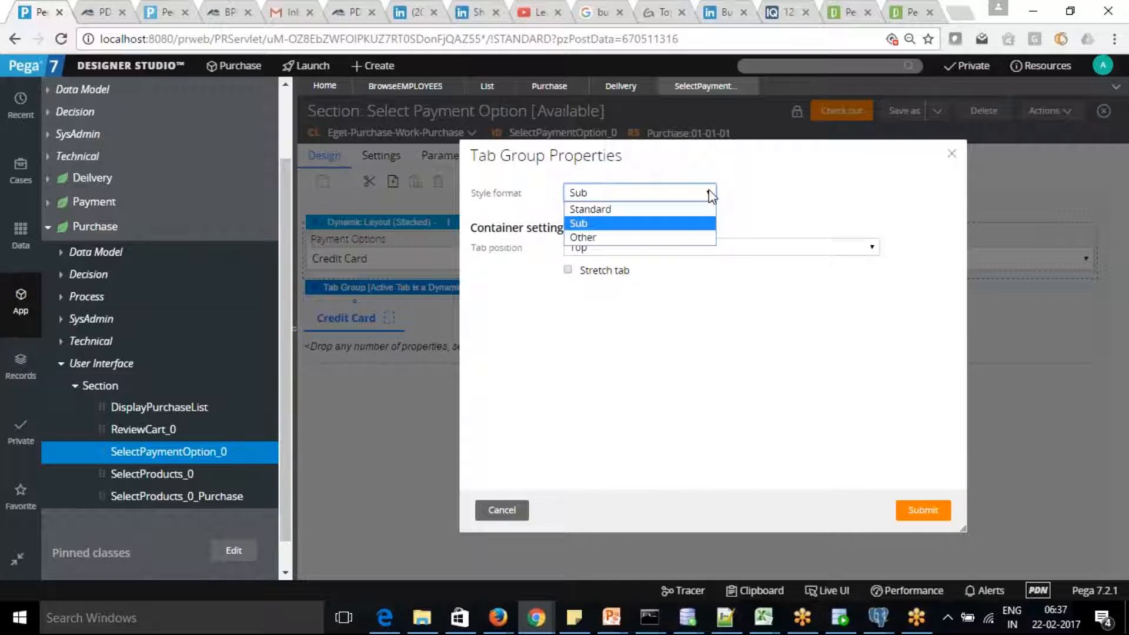
pyautogui.click(675, 225)
pyautogui.click(910, 515)
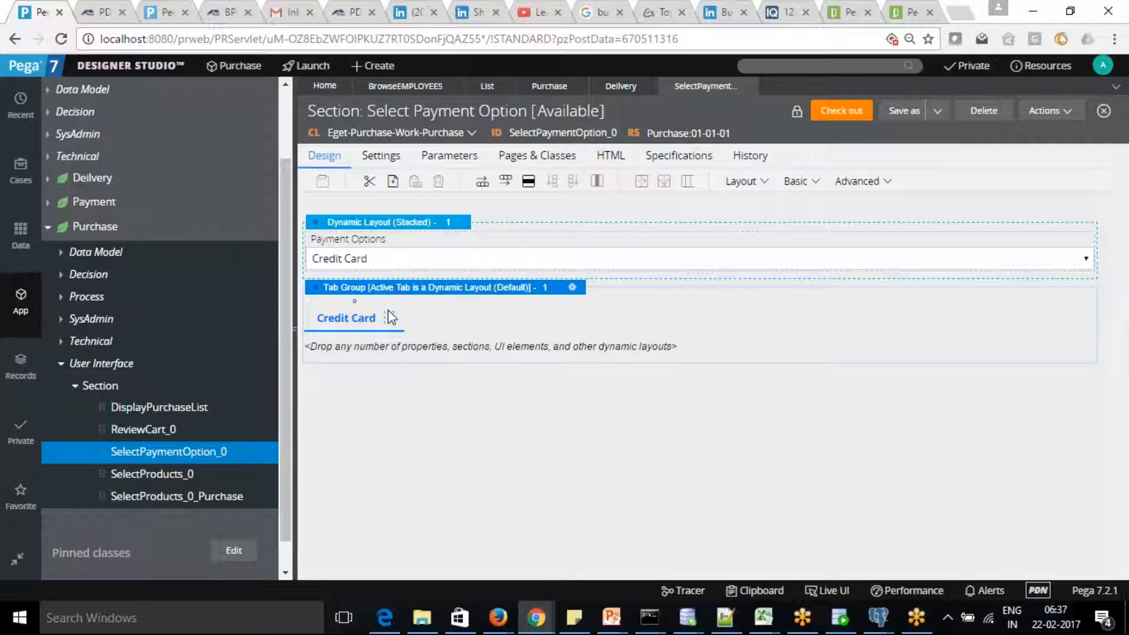
# Check the Credit Card tab's edit options without changes, then bring up the Designer Studio menu.
pyautogui.rightClick(421, 312)
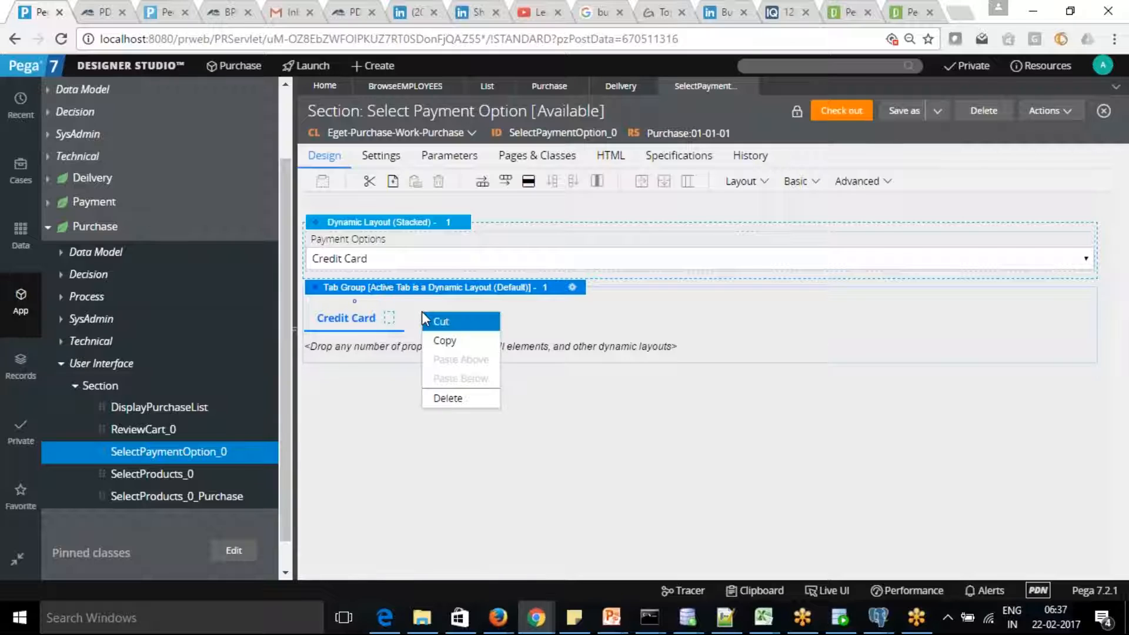
pyautogui.click(419, 310)
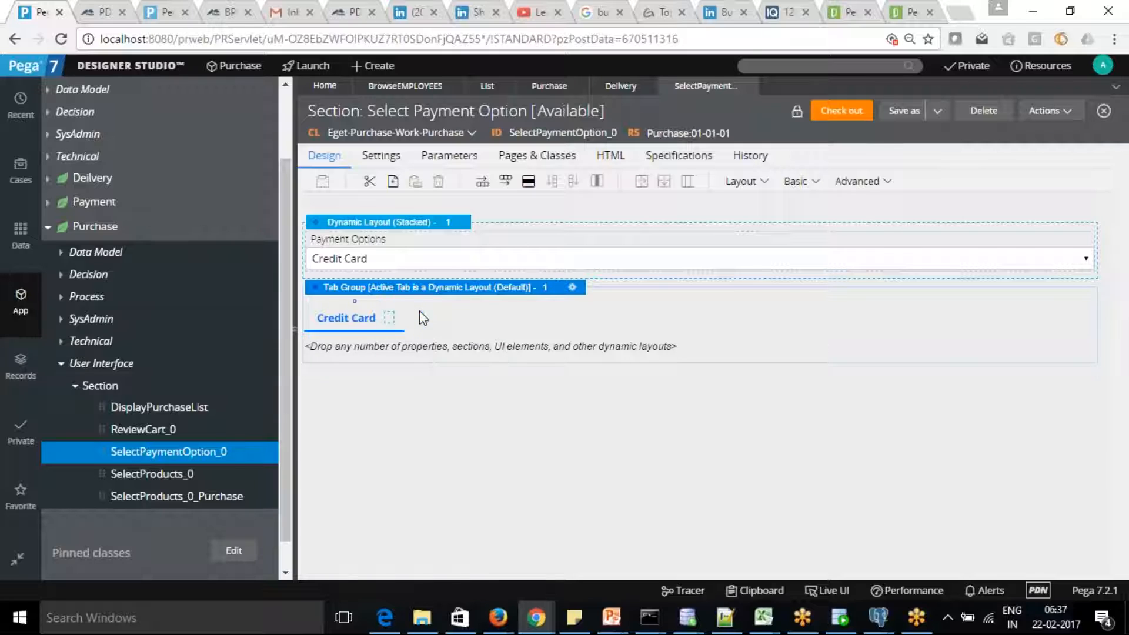
pyautogui.click(365, 315)
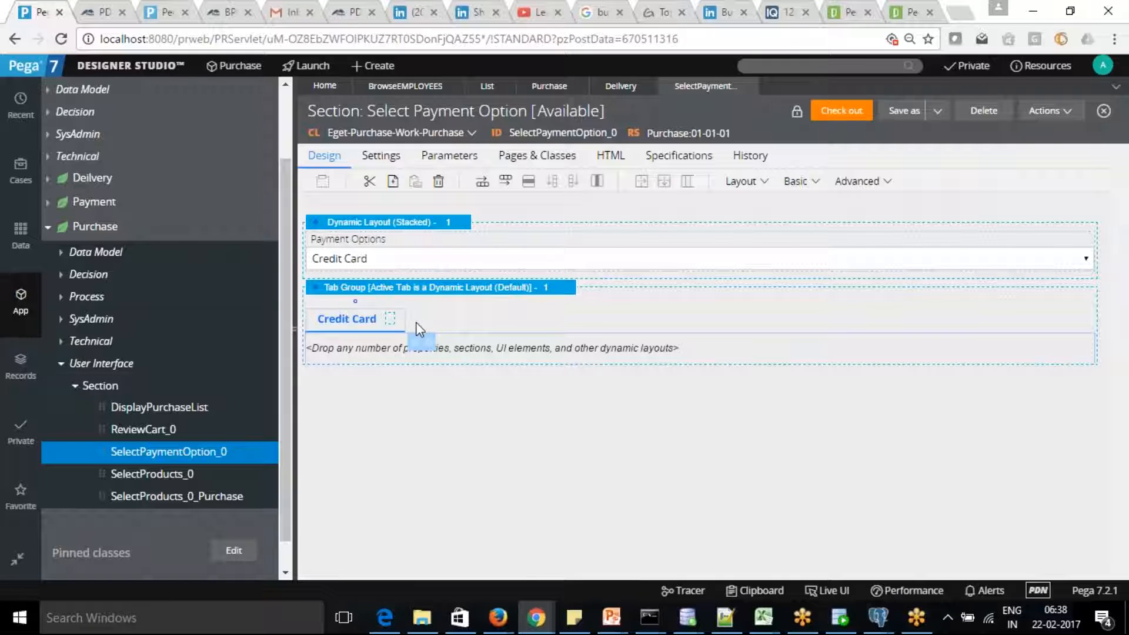
pyautogui.rightClick(345, 323)
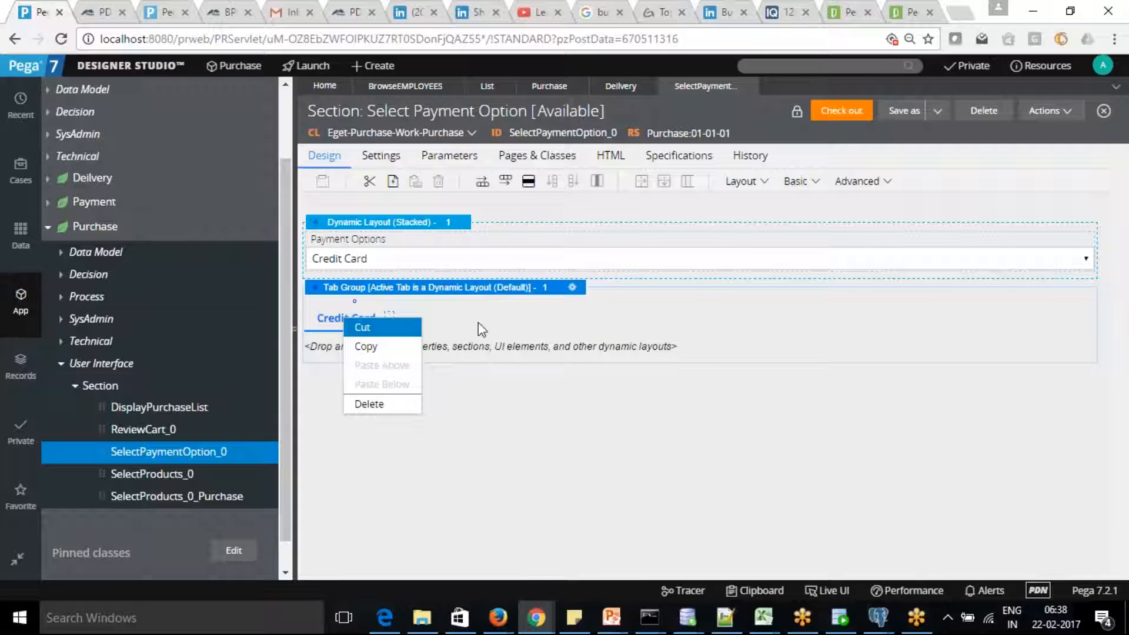
pyautogui.click(460, 308)
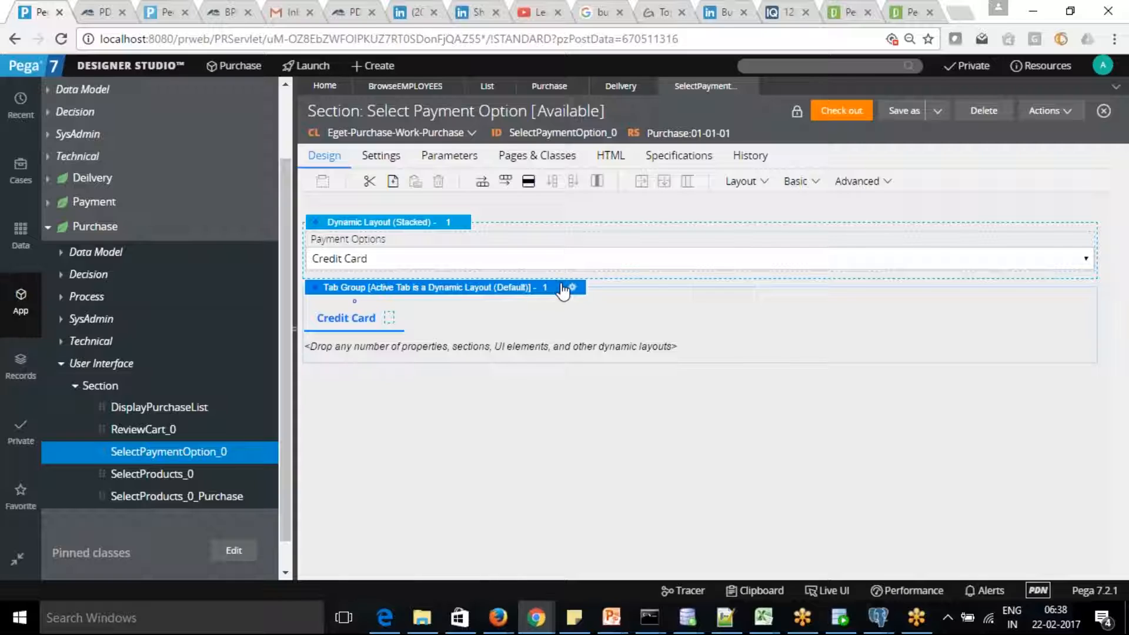
pyautogui.click(111, 66)
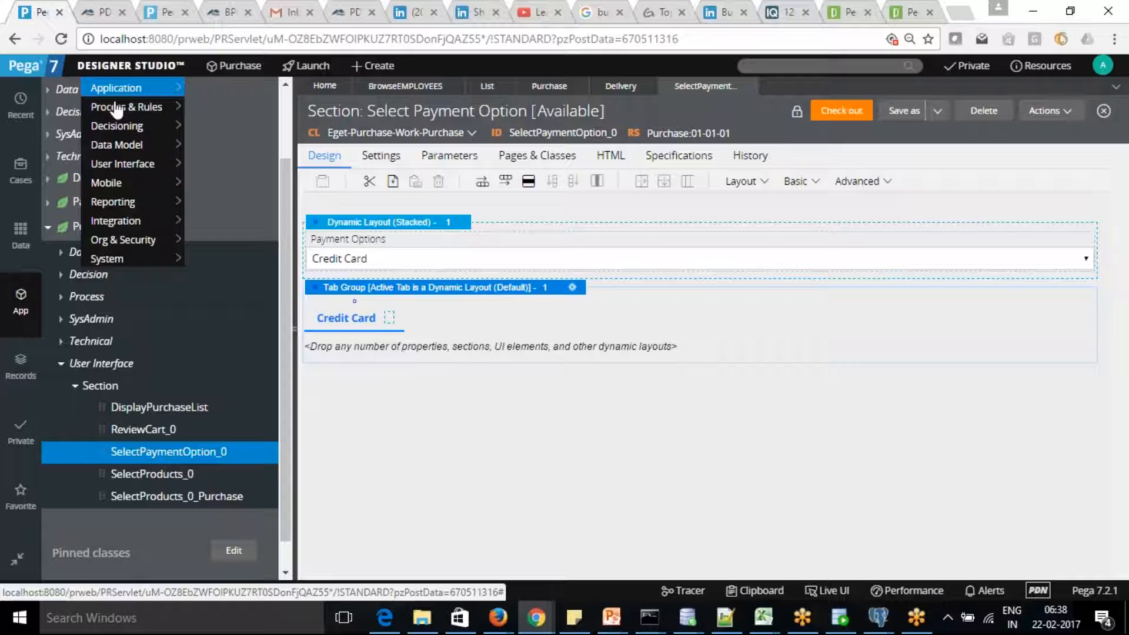
# Go to User Interface > UI Gallery and pick Tab under Available Components.
pyautogui.moveTo(130, 163)
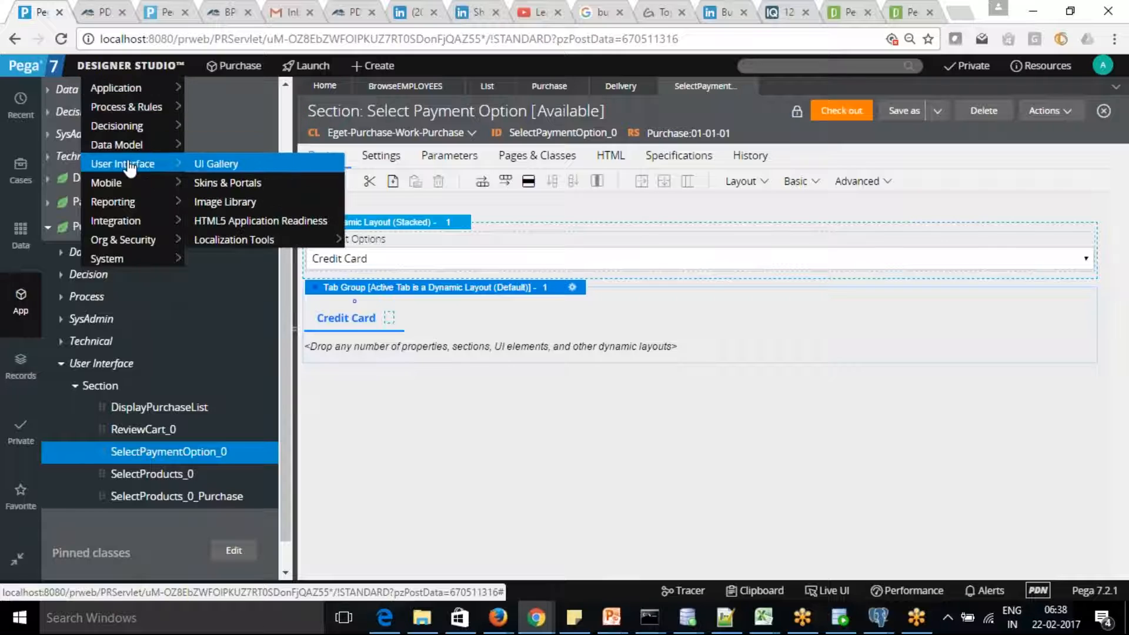
pyautogui.click(236, 165)
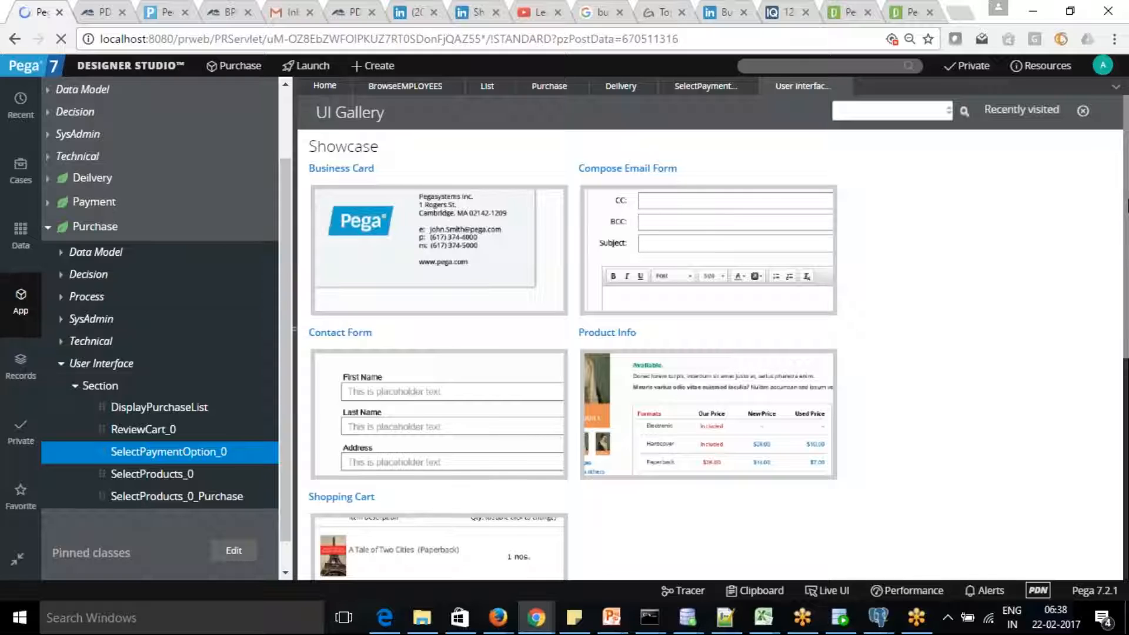
pyautogui.moveTo(1128, 203); pyautogui.dragTo(1128, 449)
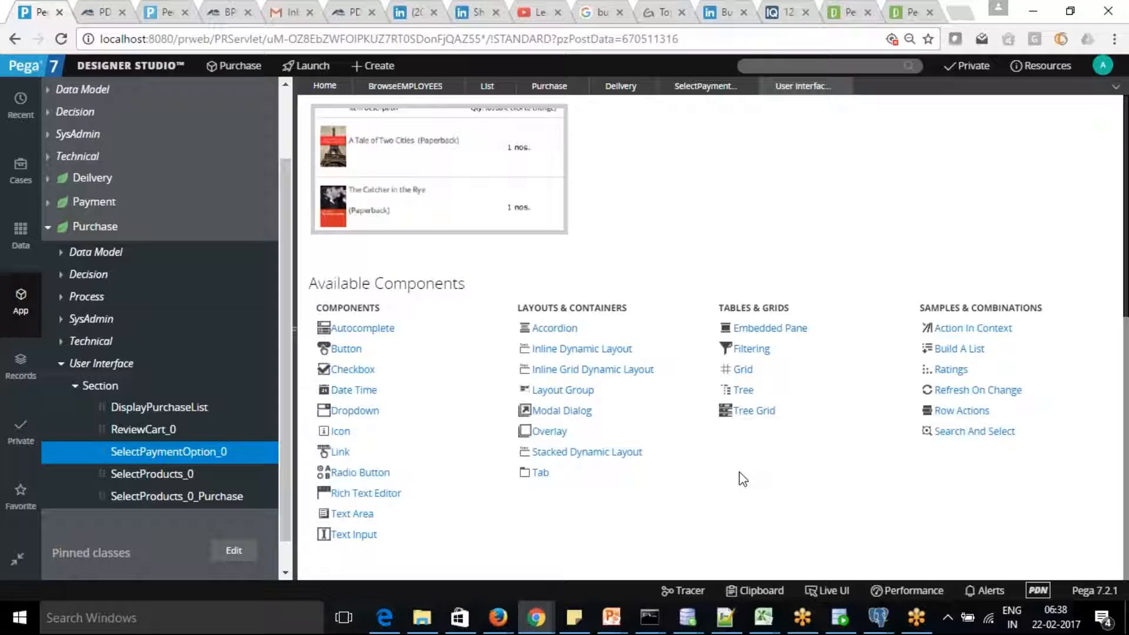
pyautogui.click(540, 473)
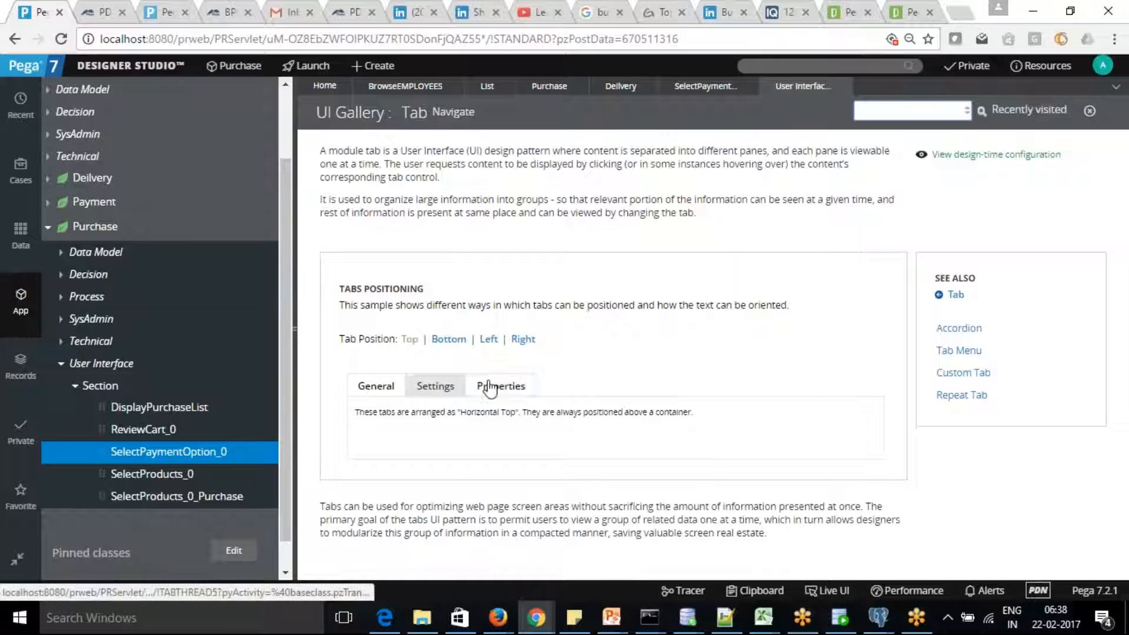
# Preview Right and Left tab positions, then open the Tab sample's design-time configuration.
pyautogui.click(520, 345)
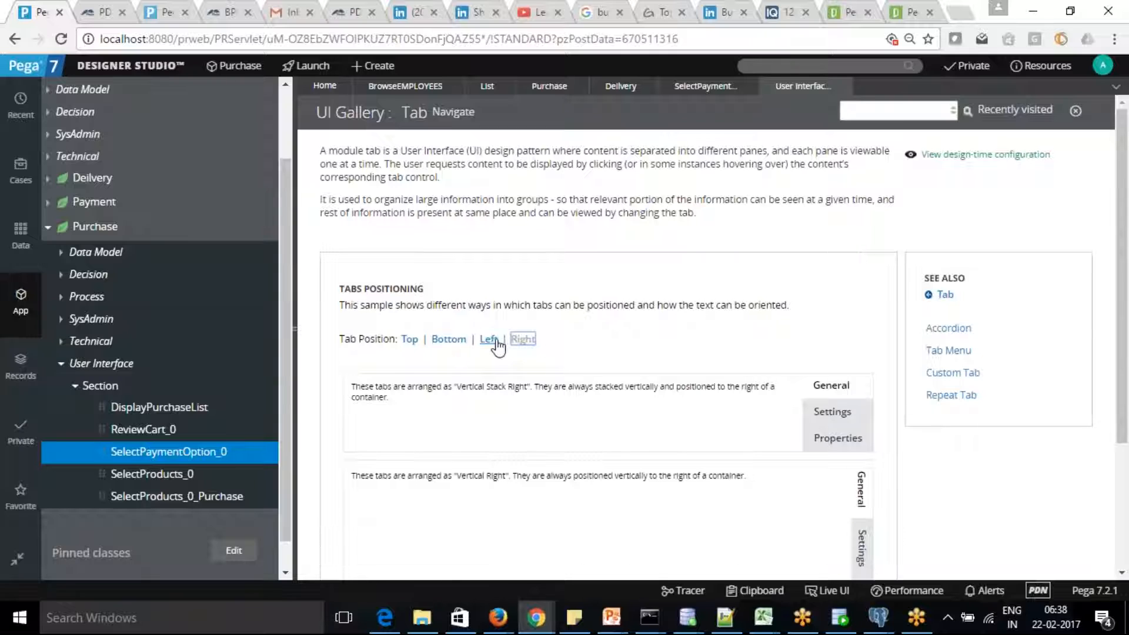
pyautogui.click(494, 342)
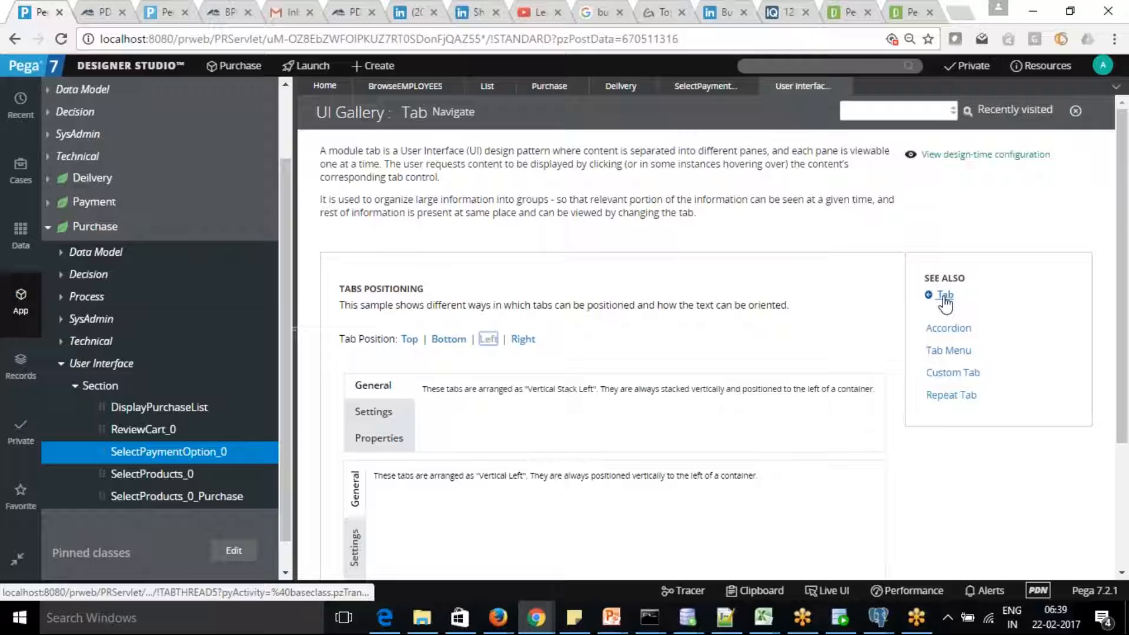
pyautogui.click(944, 298)
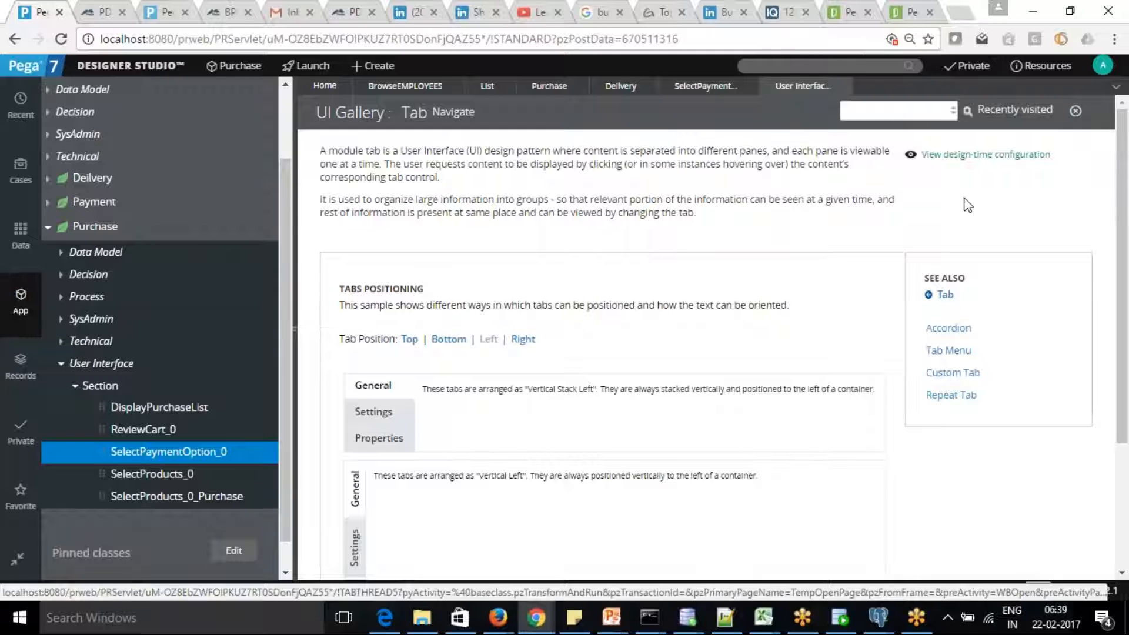
pyautogui.click(976, 156)
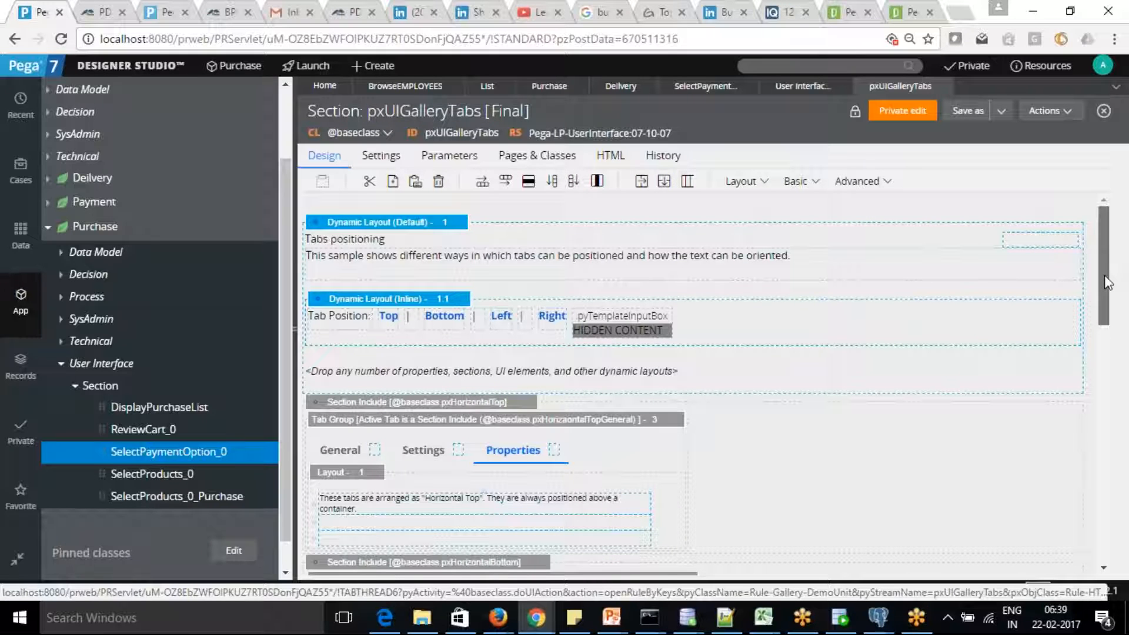
# Inspect the gallery Tab Group's properties, close them, and show the top group's General tab.
pyautogui.moveTo(1108, 285); pyautogui.dragTo(1108, 315)
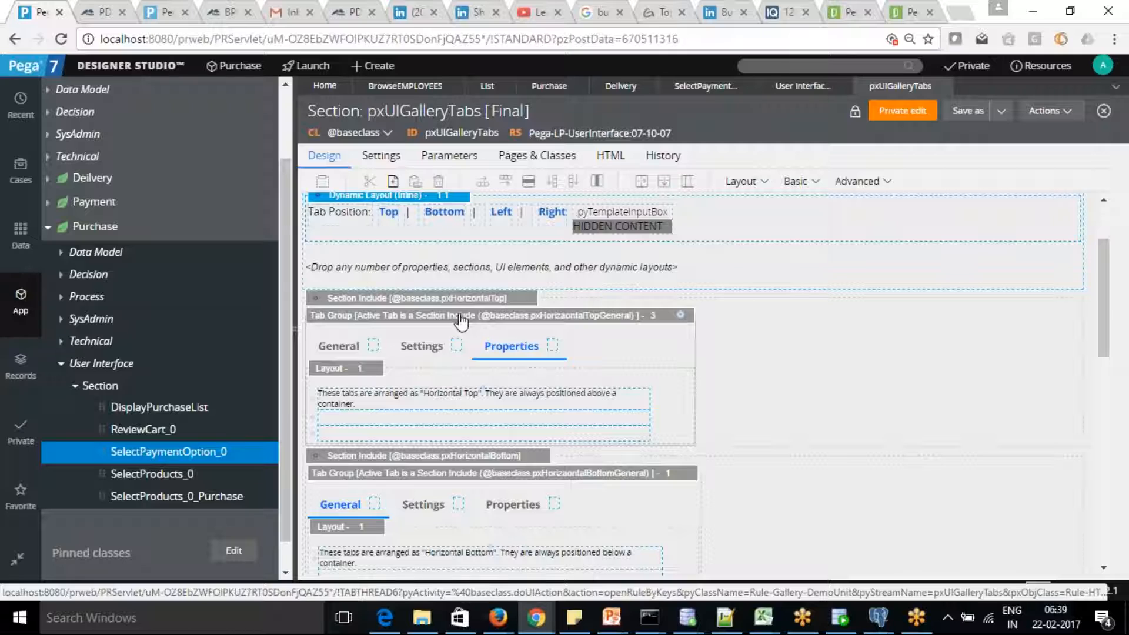
pyautogui.click(682, 317)
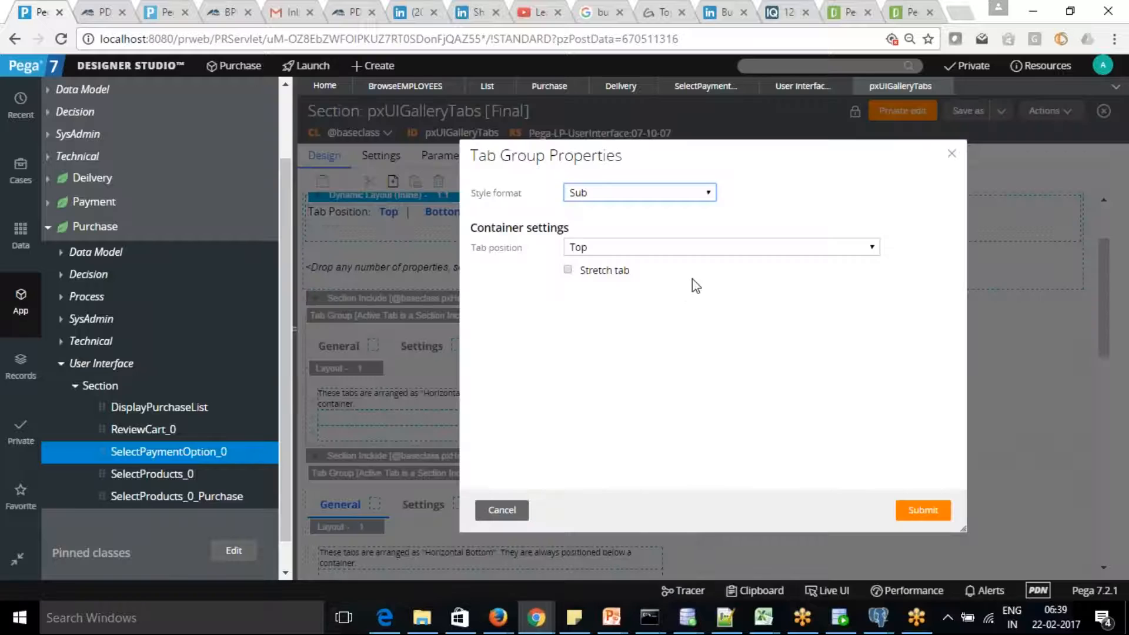
pyautogui.click(953, 155)
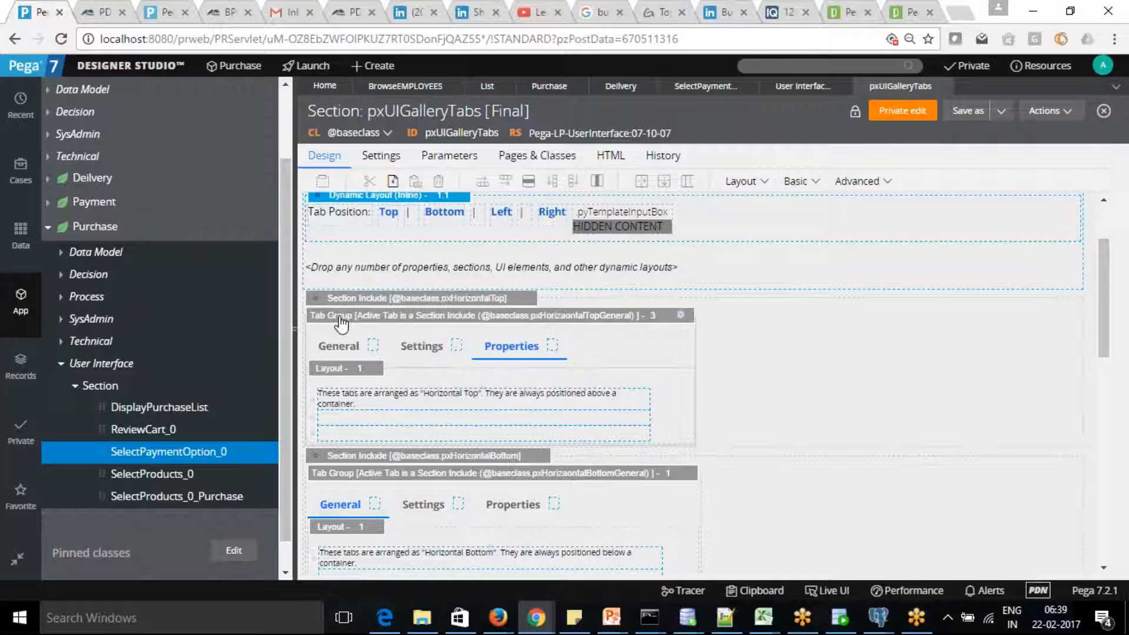
pyautogui.click(340, 346)
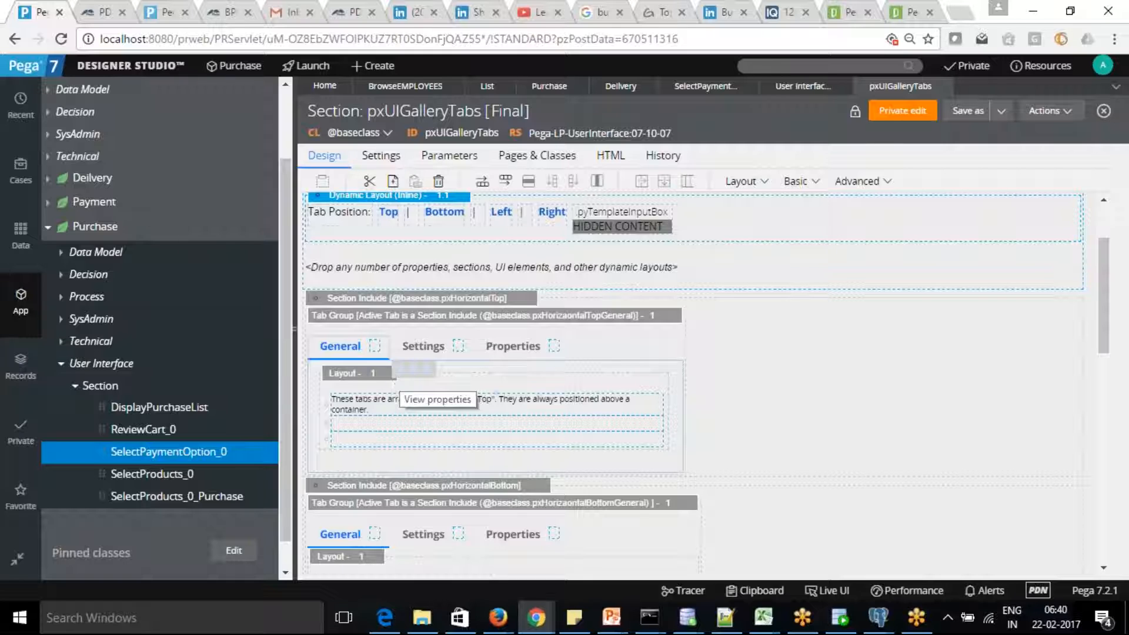
# Back in Select Payment Option, review the Credit Card cell's Presentation without changes and select the tab group.
pyautogui.click(803, 86)
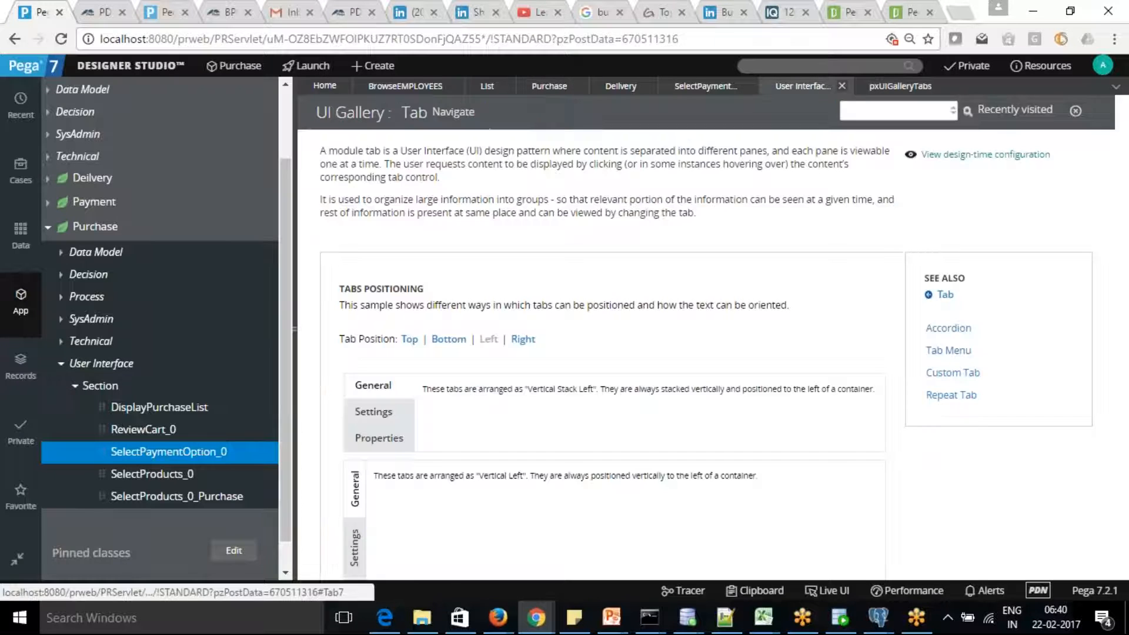
pyautogui.click(719, 87)
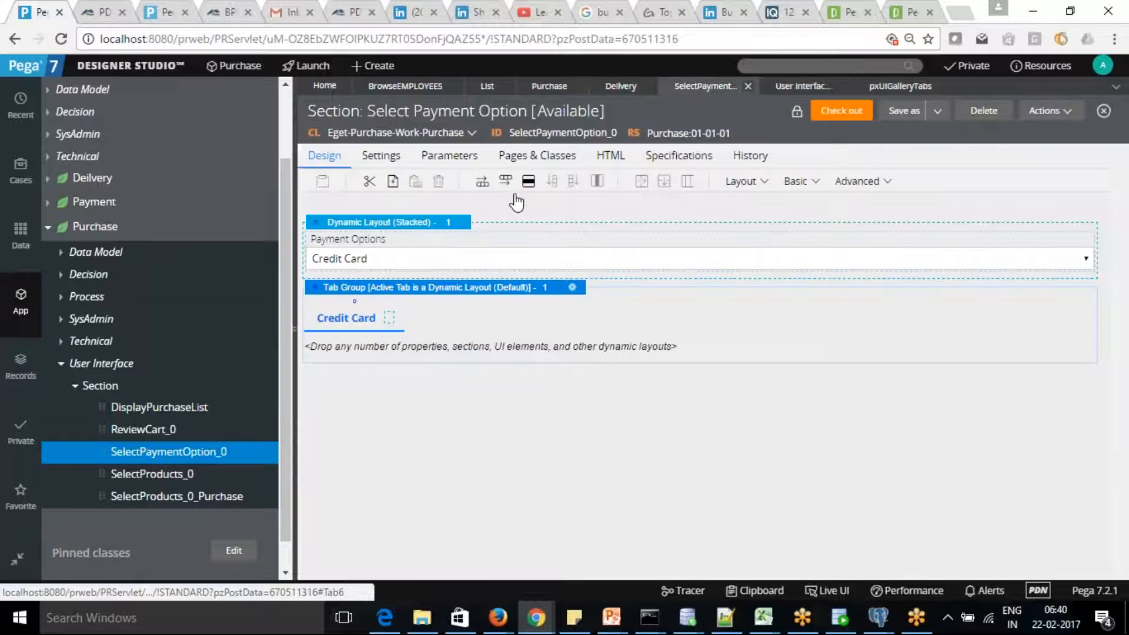
pyautogui.click(390, 320)
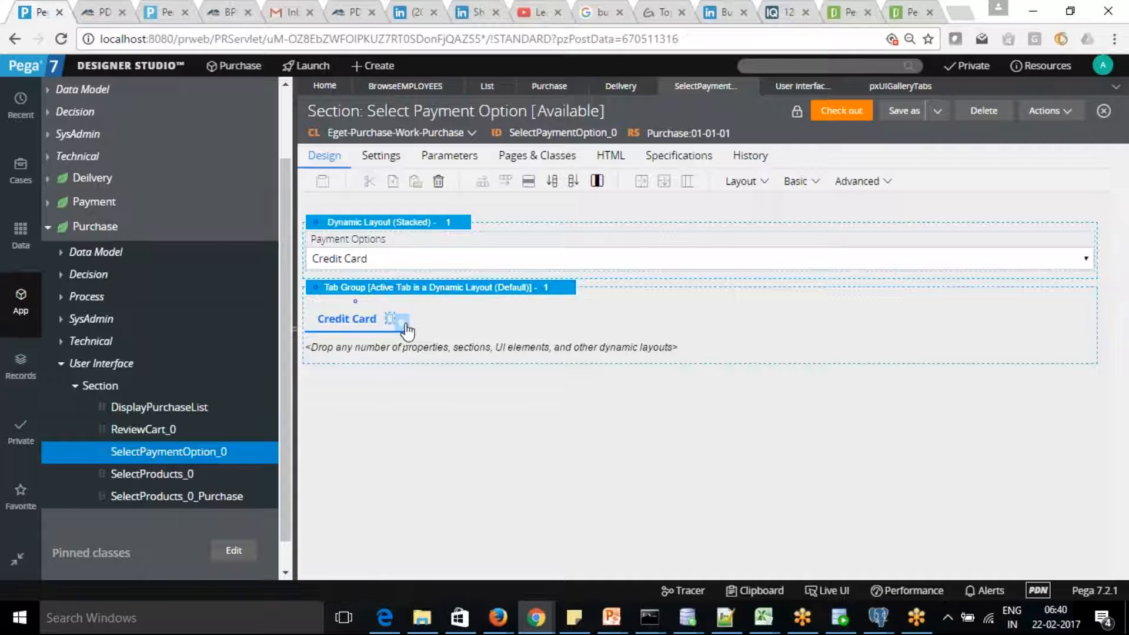
pyautogui.click(402, 322)
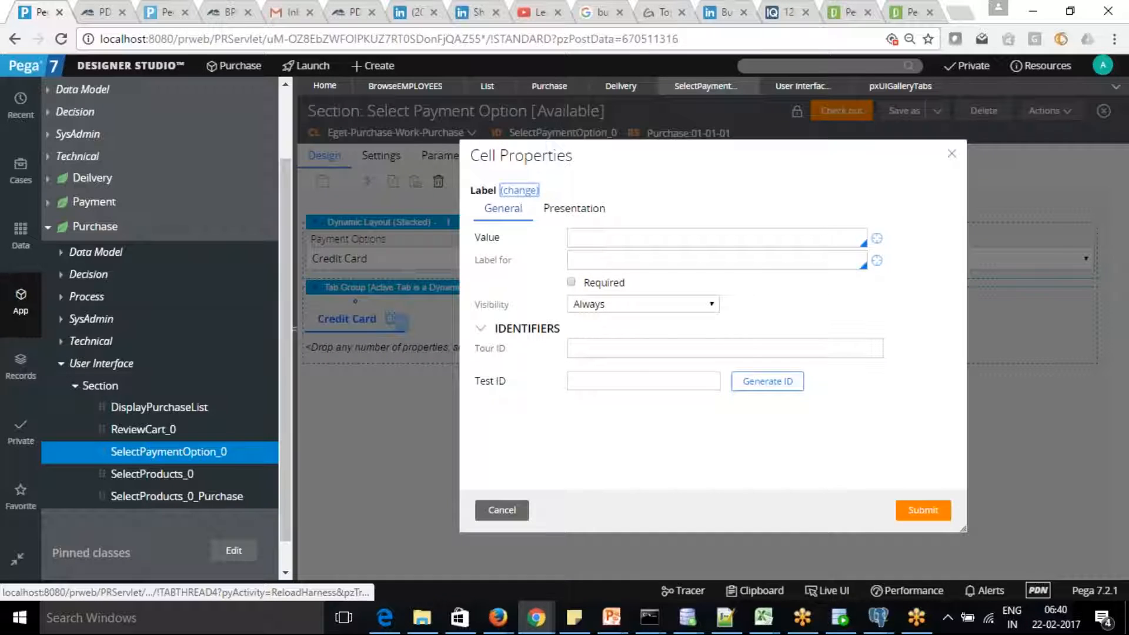
pyautogui.click(574, 210)
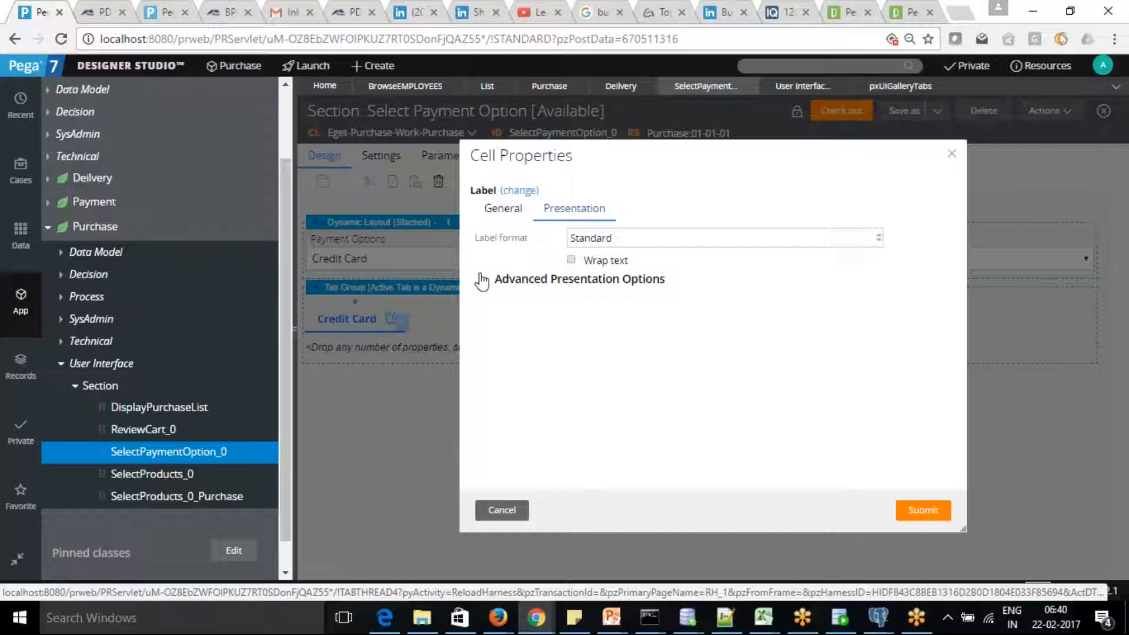
pyautogui.click(502, 511)
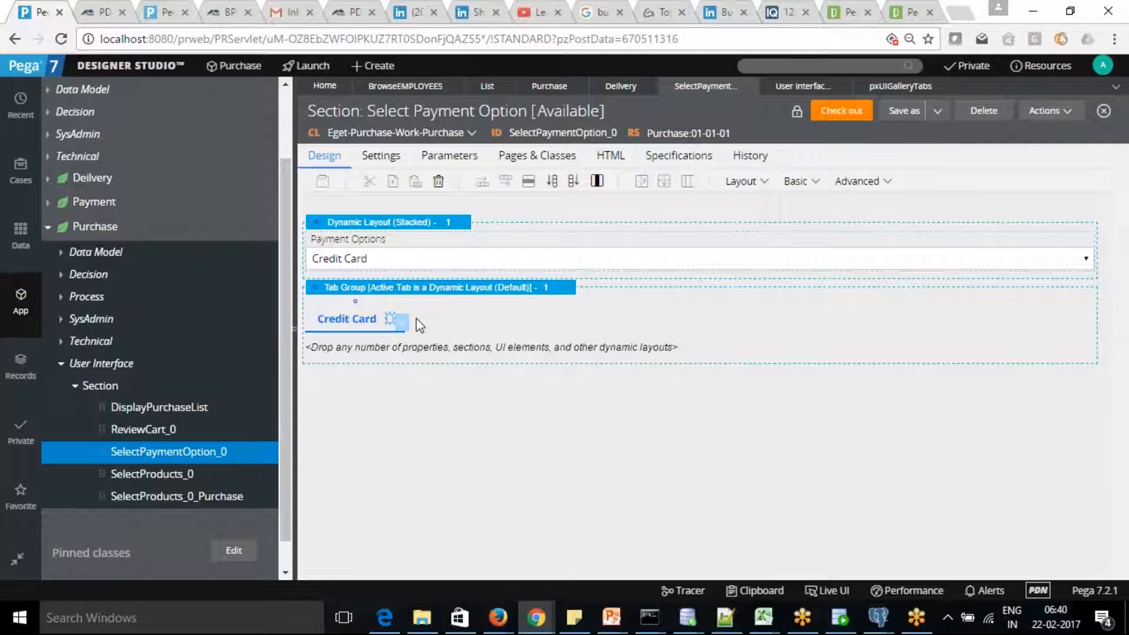
pyautogui.click(355, 303)
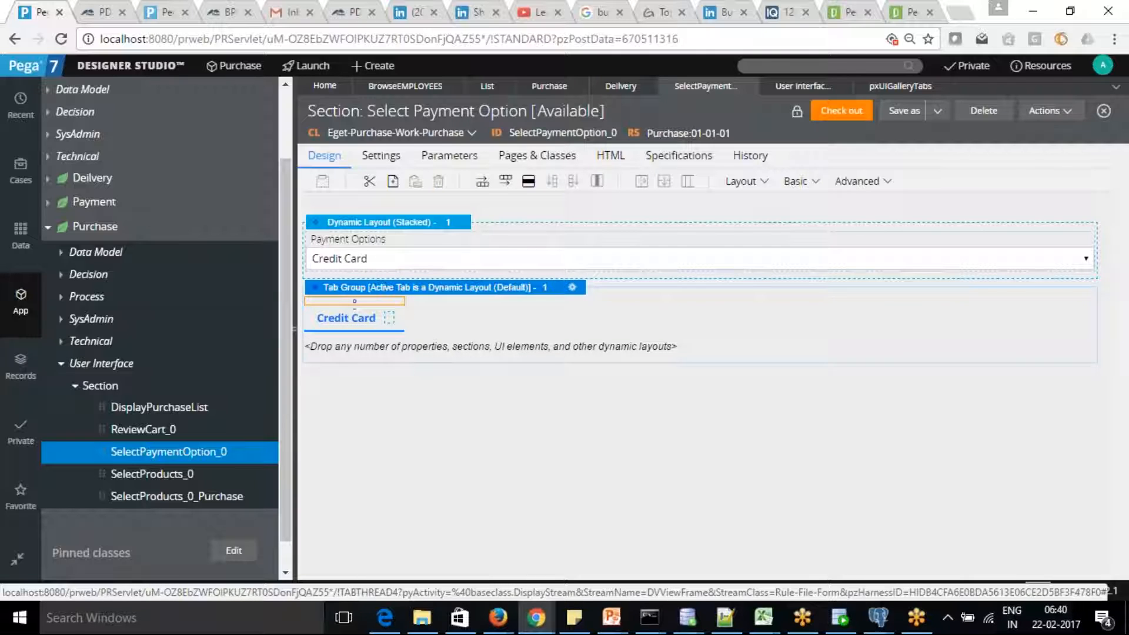
# Copy and paste the tab group below, delete the duplicate, then check out the section.
pyautogui.rightClick(367, 303)
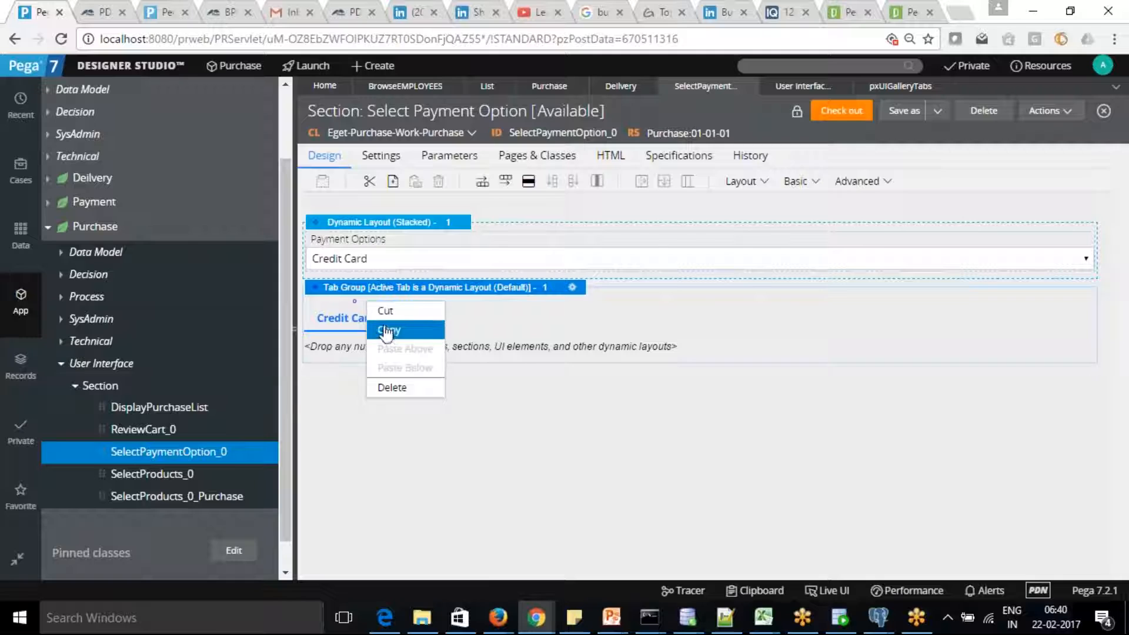
pyautogui.click(386, 331)
pyautogui.rightClick(440, 317)
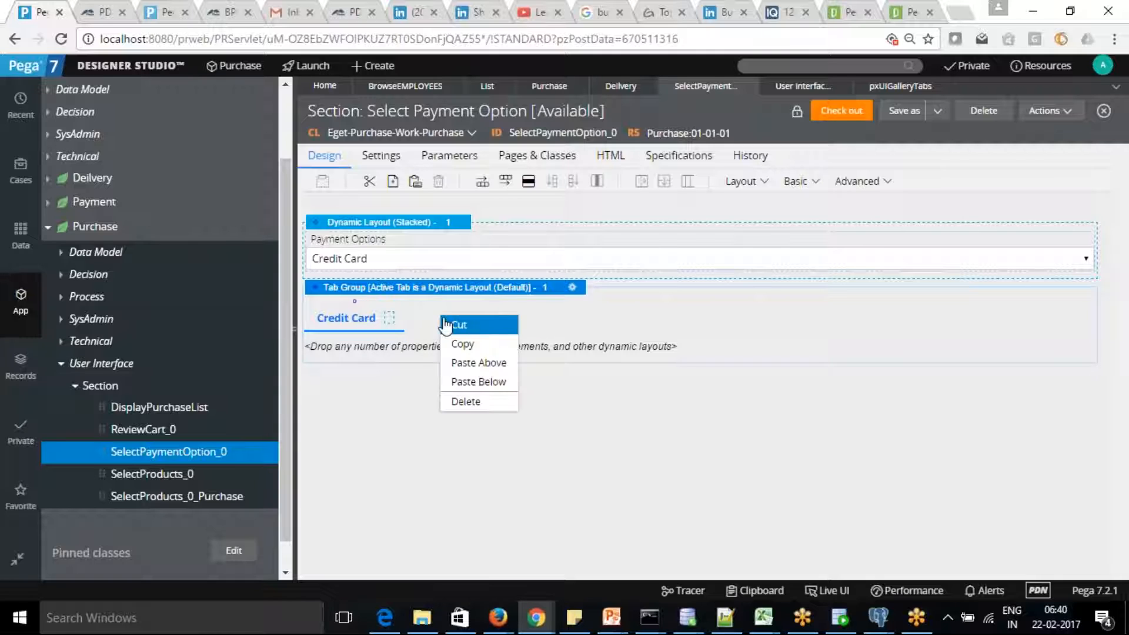
pyautogui.click(491, 382)
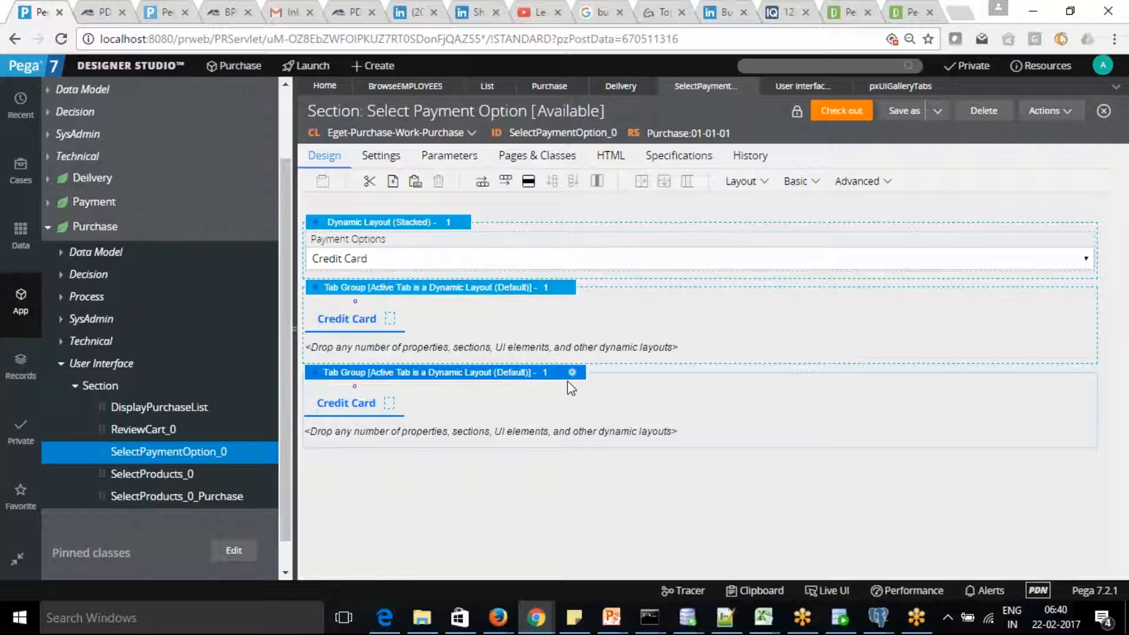
pyautogui.press('Delete')
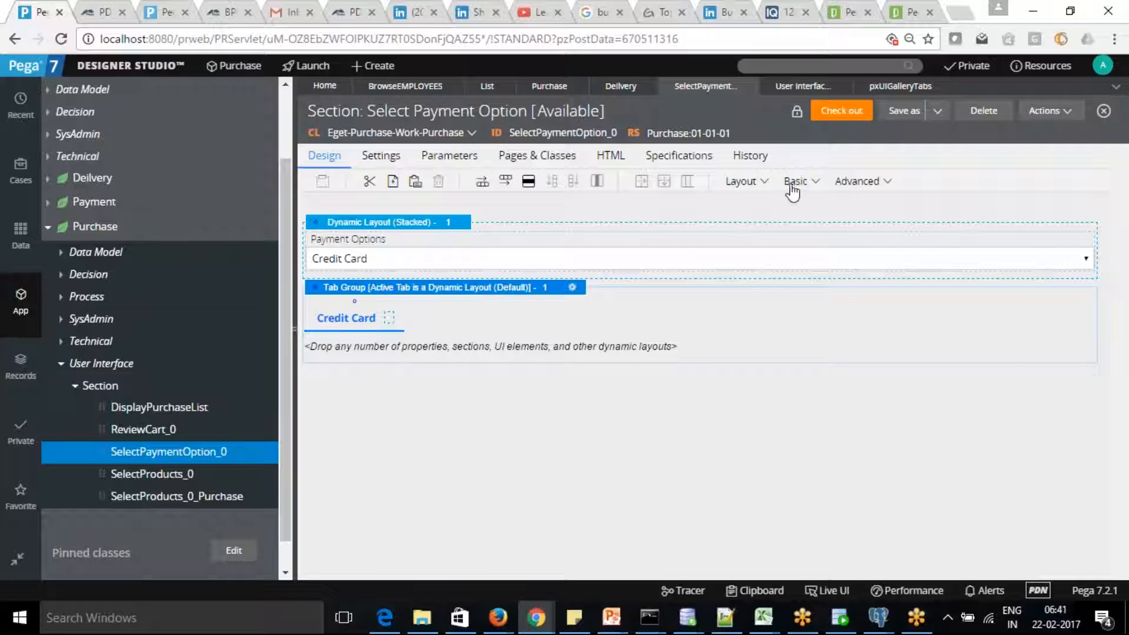
pyautogui.click(845, 115)
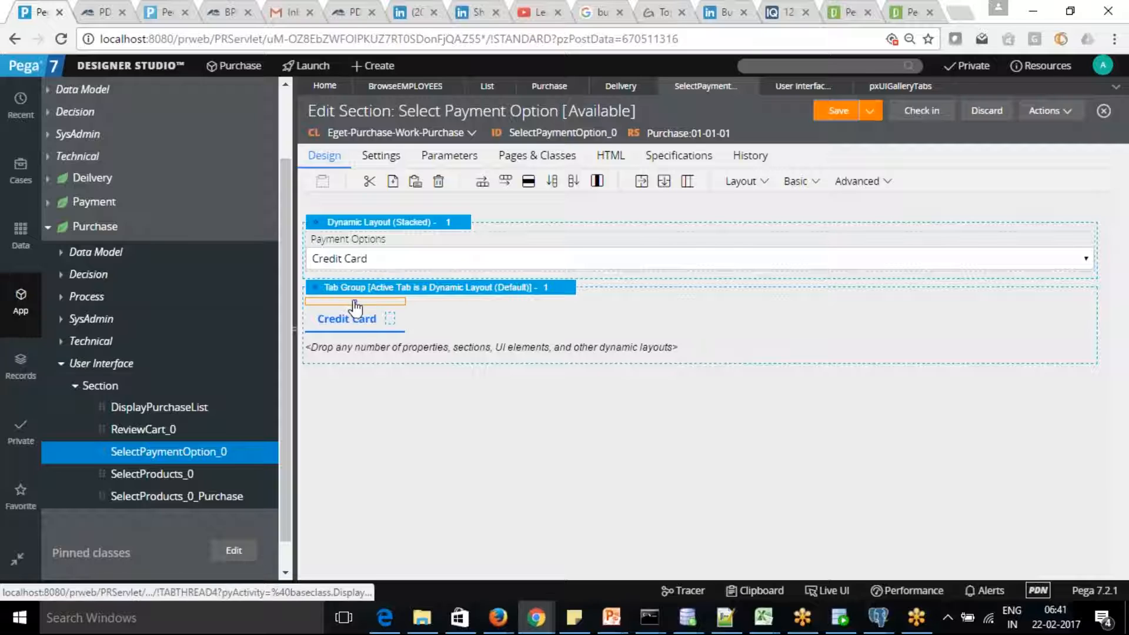
pyautogui.click(354, 310)
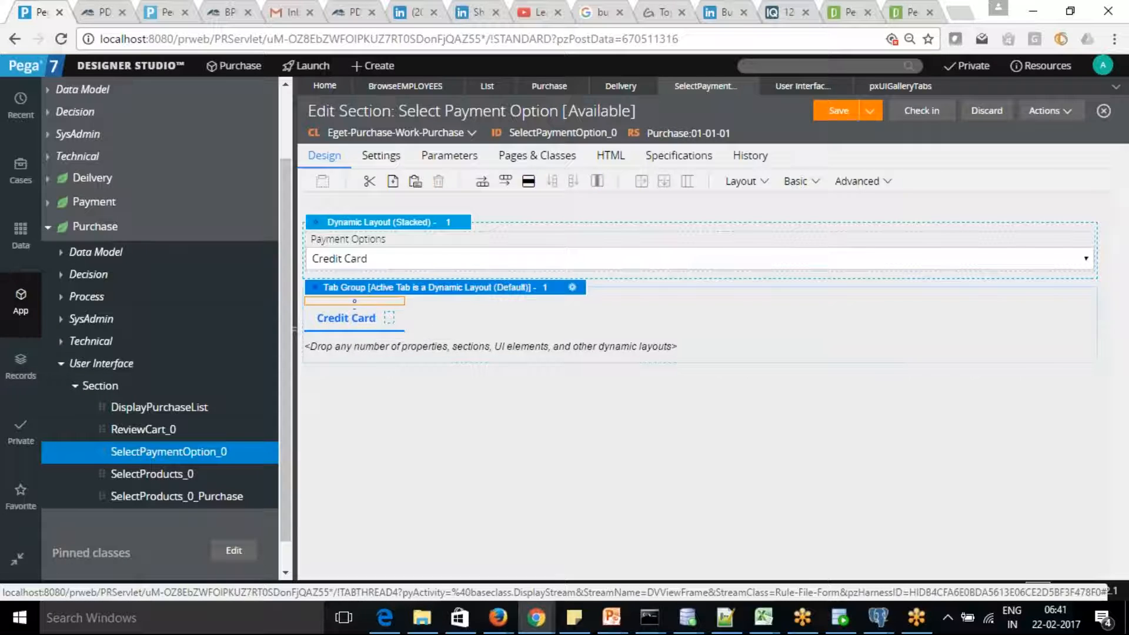
pyautogui.rightClick(359, 309)
pyautogui.click(482, 319)
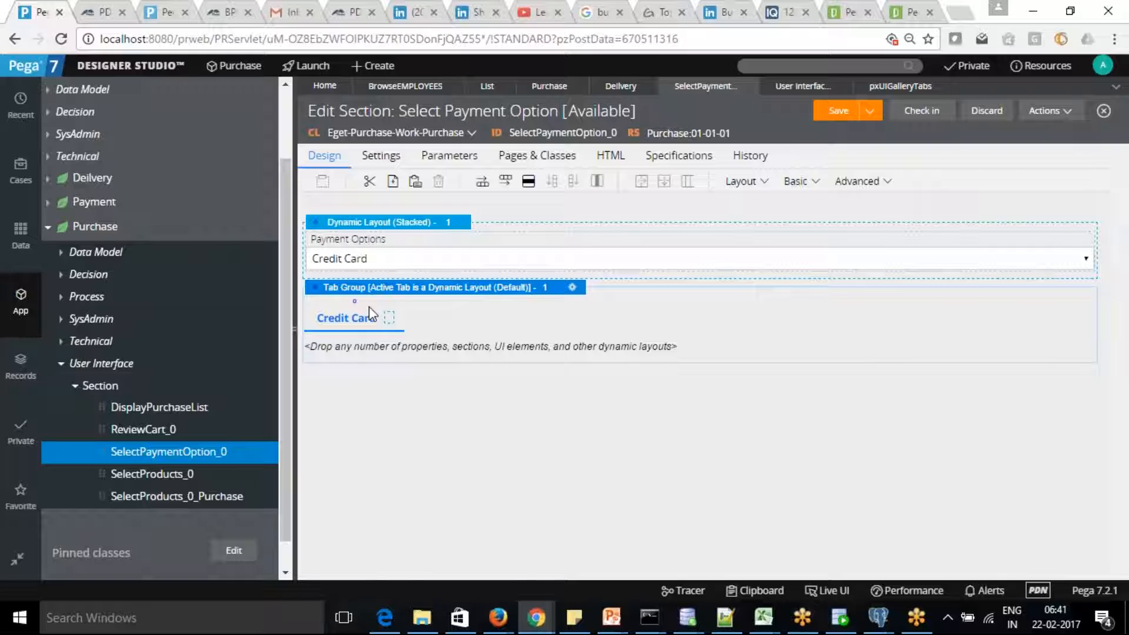
pyautogui.rightClick(356, 302)
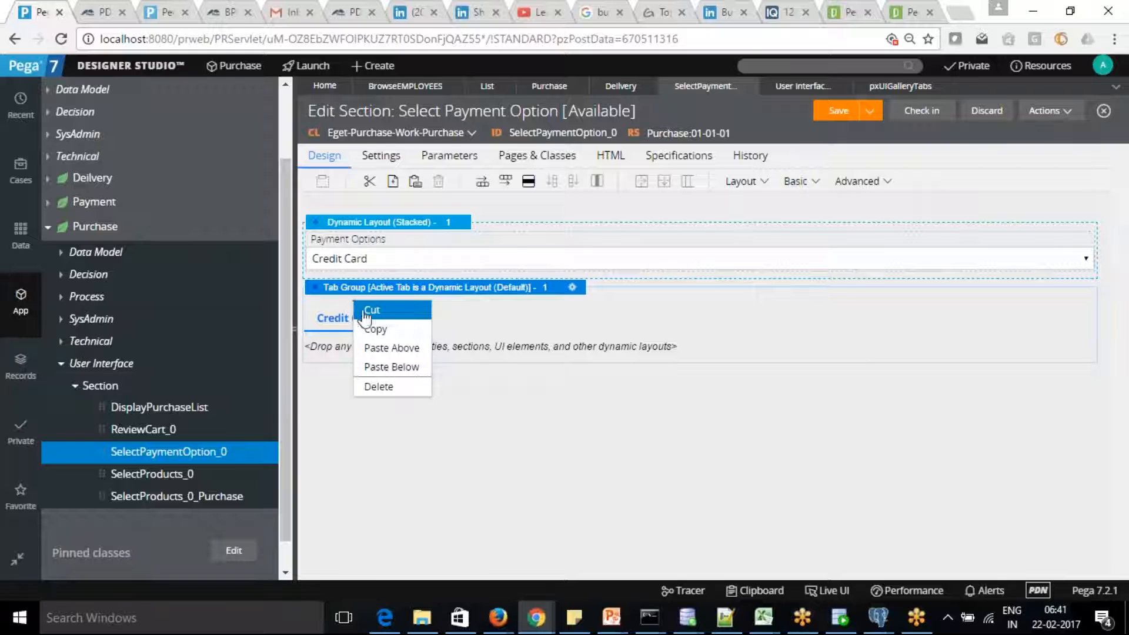
pyautogui.click(377, 327)
pyautogui.rightClick(411, 311)
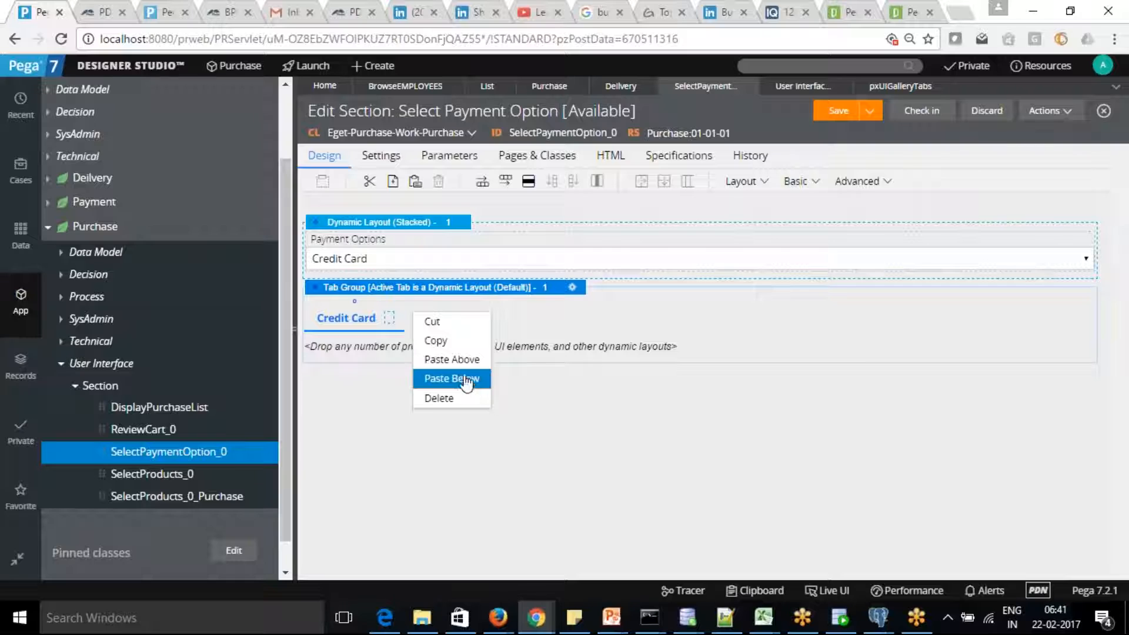
pyautogui.click(518, 328)
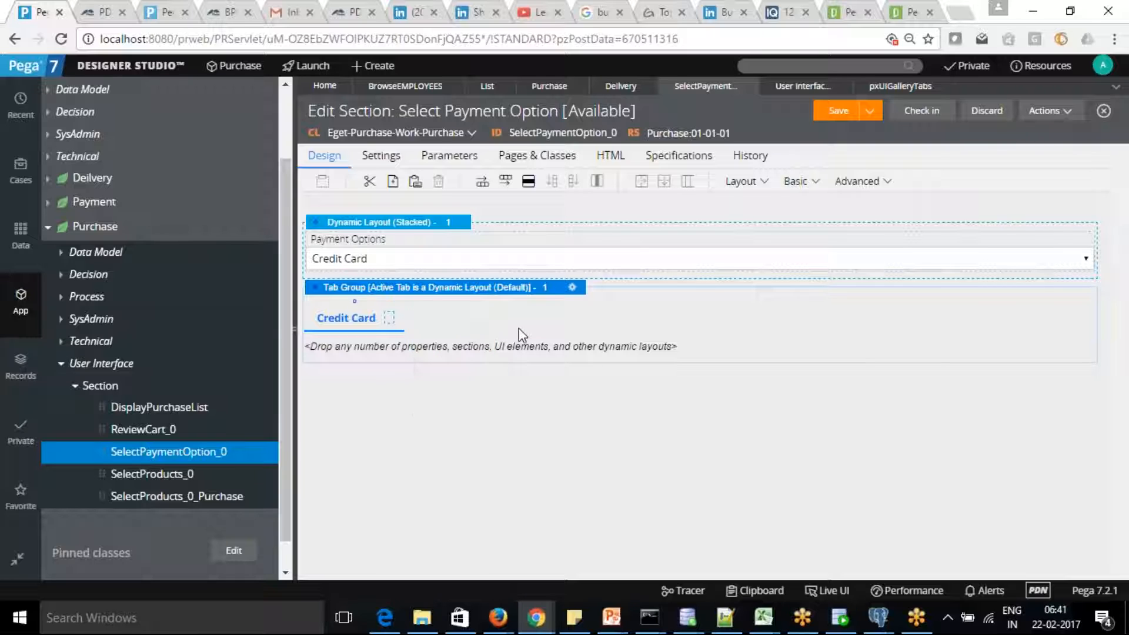
pyautogui.click(415, 181)
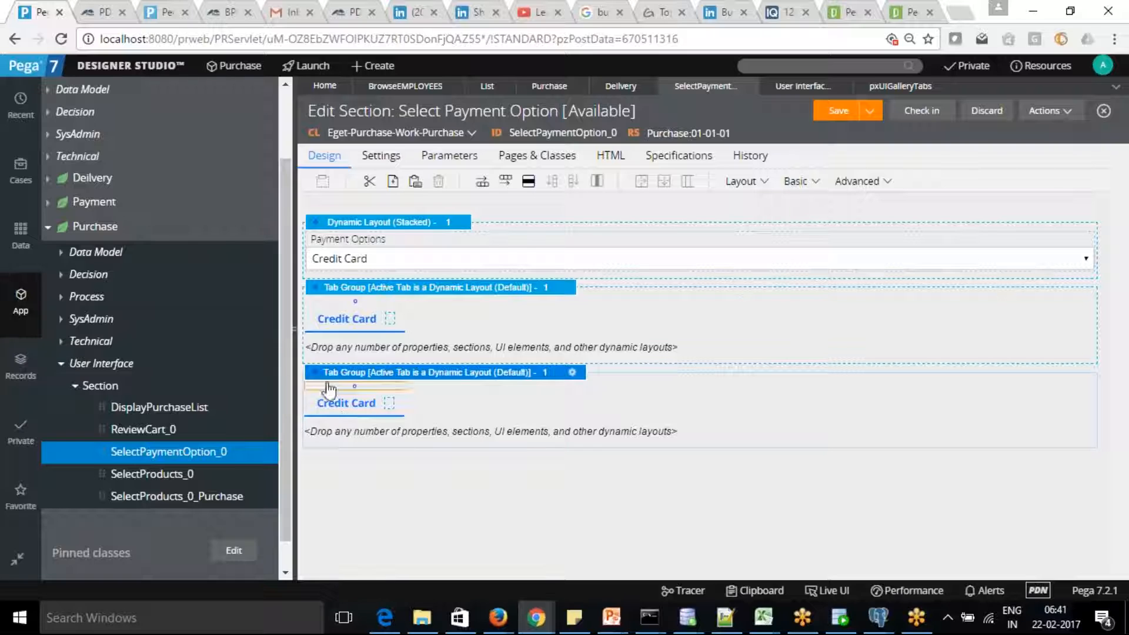
pyautogui.press('Delete')
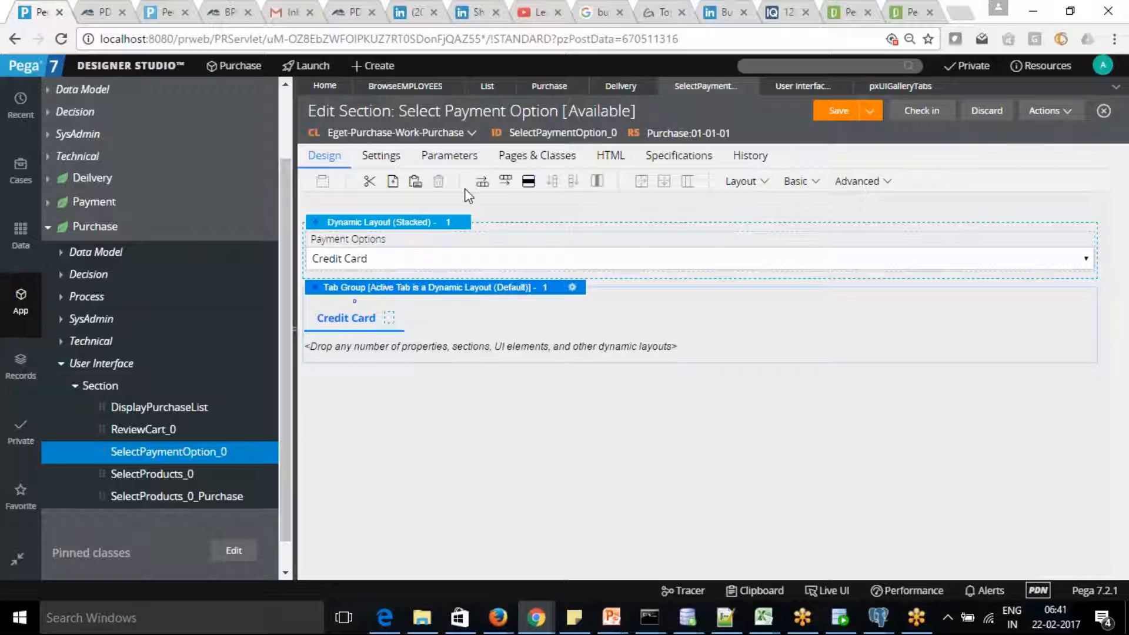
pyautogui.click(351, 322)
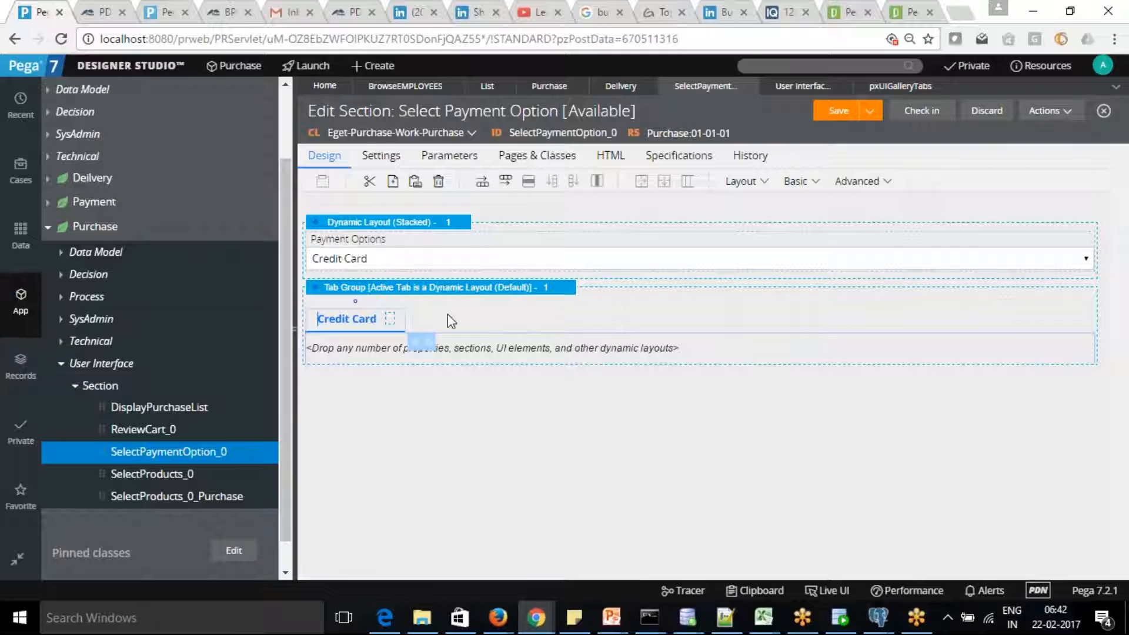
# Insert a new empty tab to the left of Credit Card and select its placeholder.
pyautogui.rightClick(393, 319)
pyautogui.moveTo(442, 410)
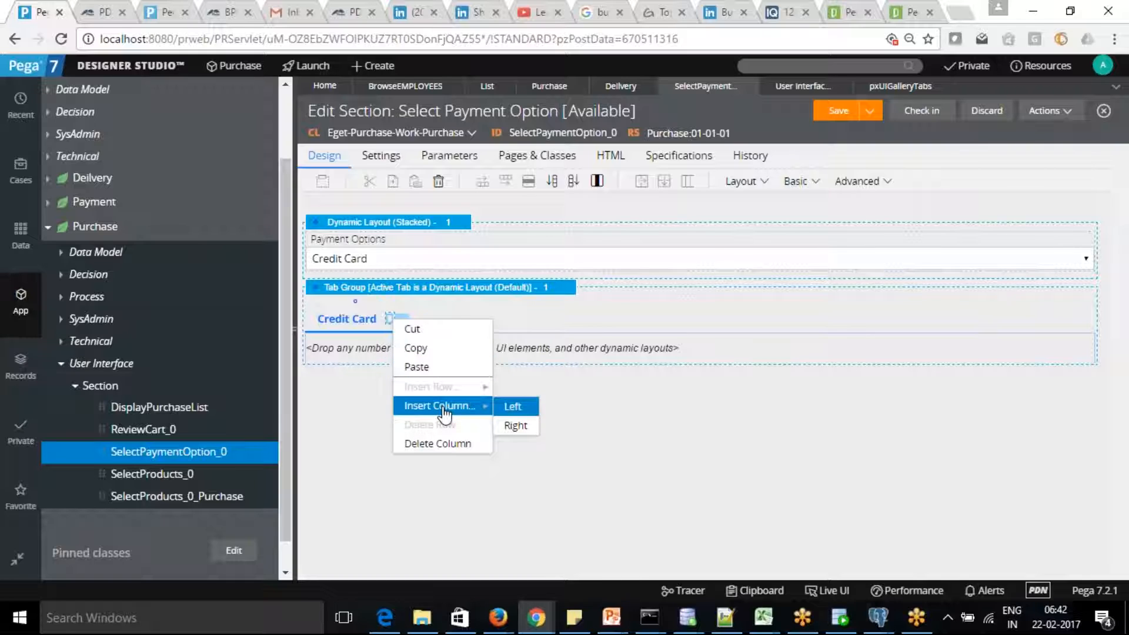
pyautogui.click(512, 407)
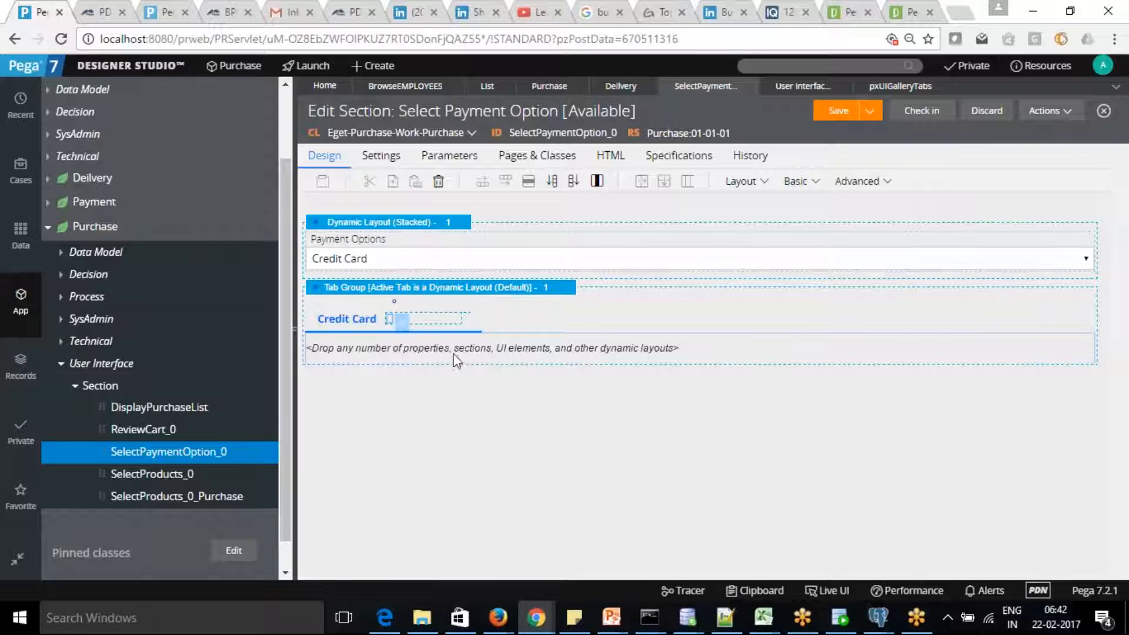
pyautogui.click(432, 326)
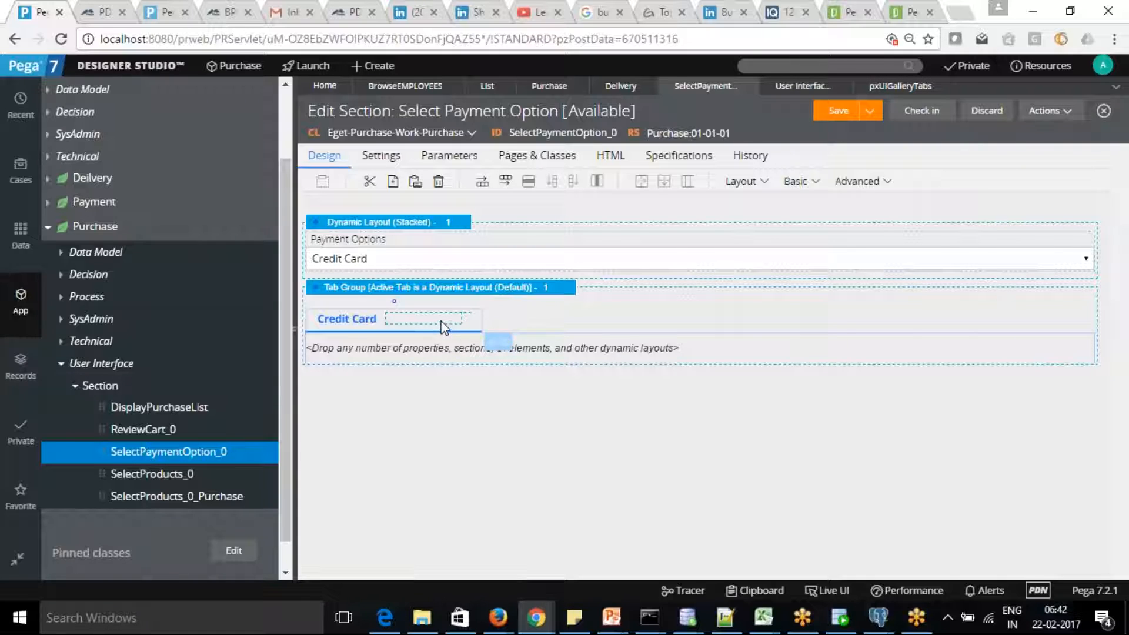
# Save the Select Payment Option section, leaving the Credit Card tab's properties unchanged.
pyautogui.click(492, 347)
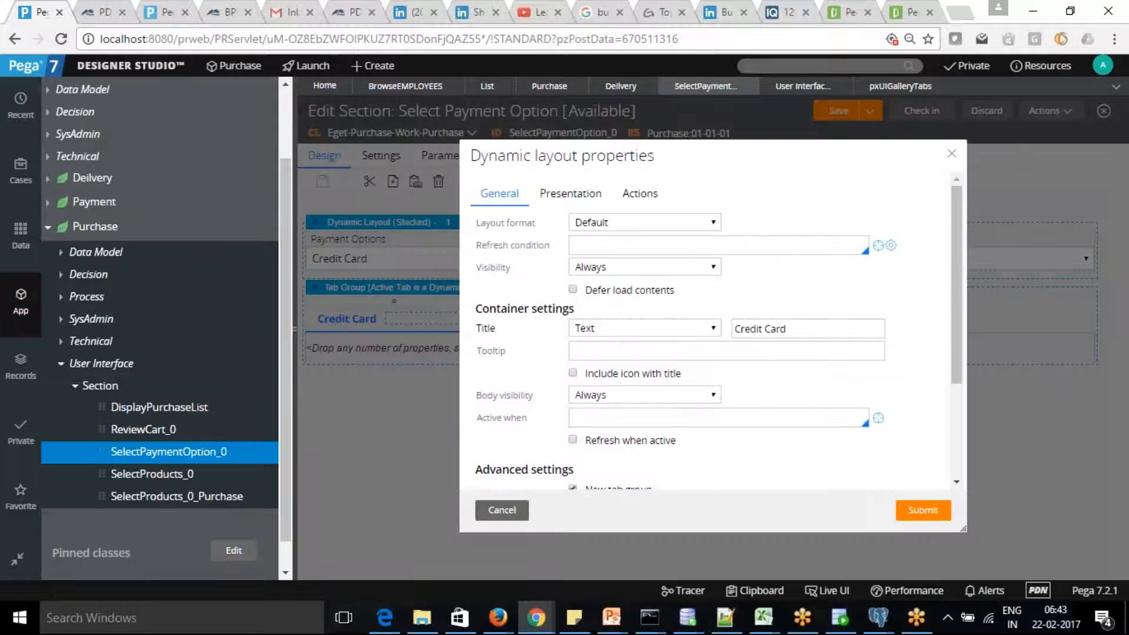
pyautogui.click(507, 512)
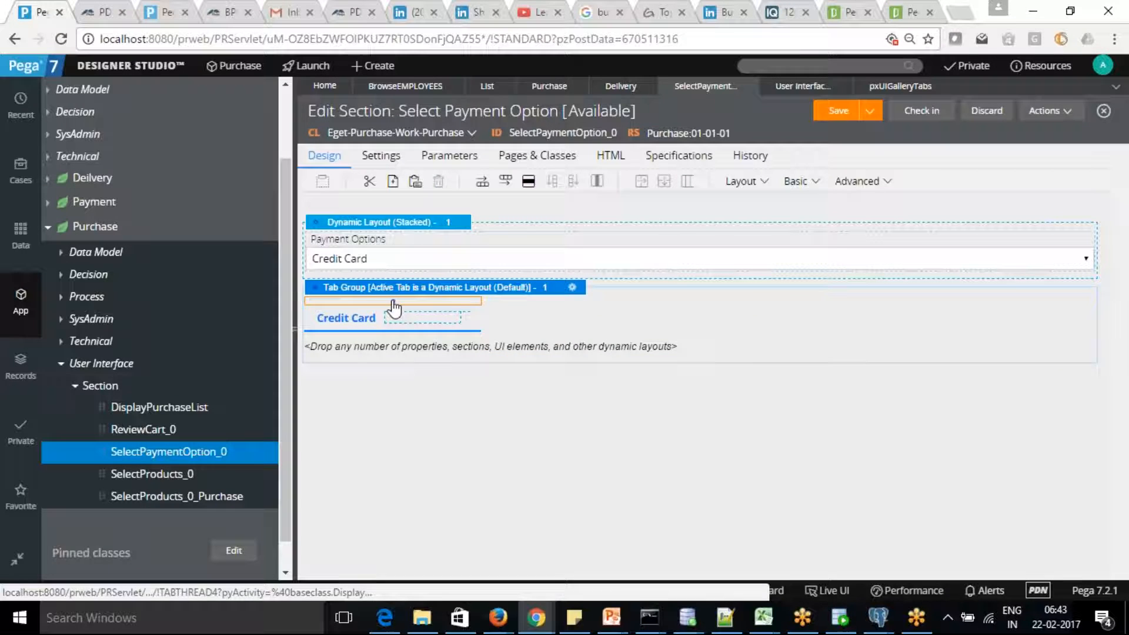
pyautogui.rightClick(393, 304)
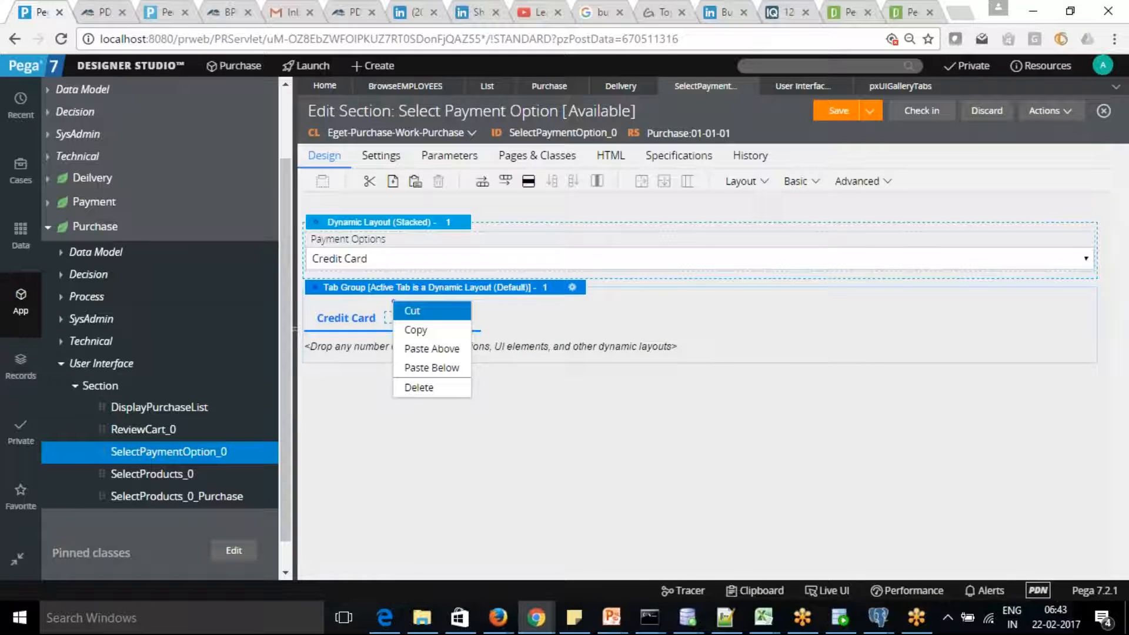
pyautogui.click(647, 312)
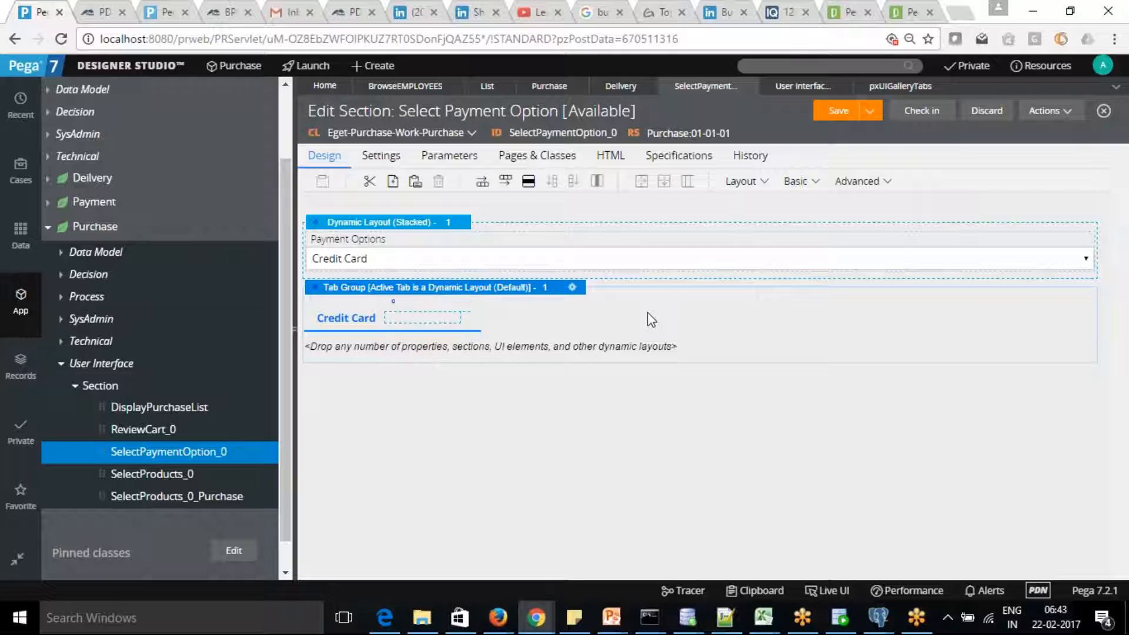
pyautogui.click(838, 114)
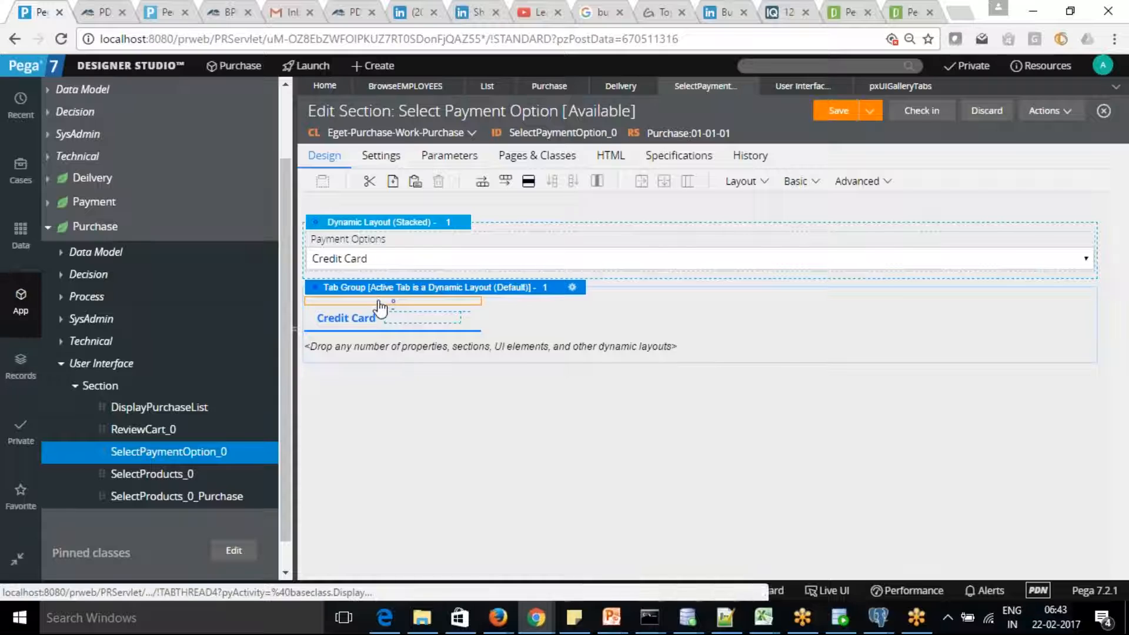
# Cut the Credit Card tab group out of the section, leaving the Payment Options dropdown.
pyautogui.rightClick(416, 320)
pyautogui.click(417, 327)
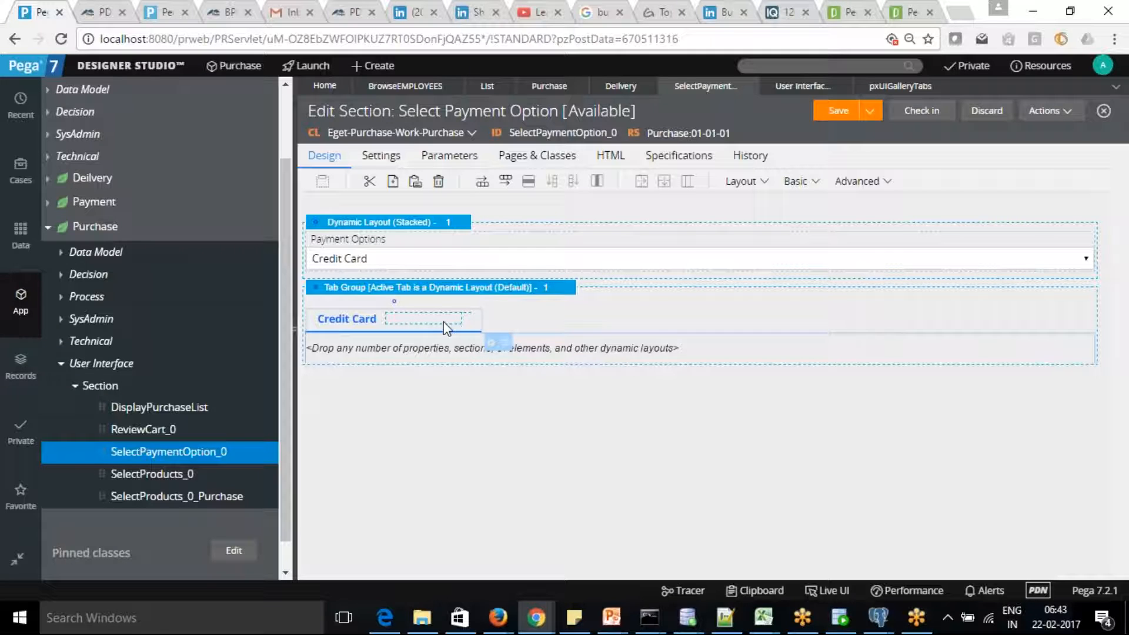
pyautogui.rightClick(445, 328)
pyautogui.click(343, 312)
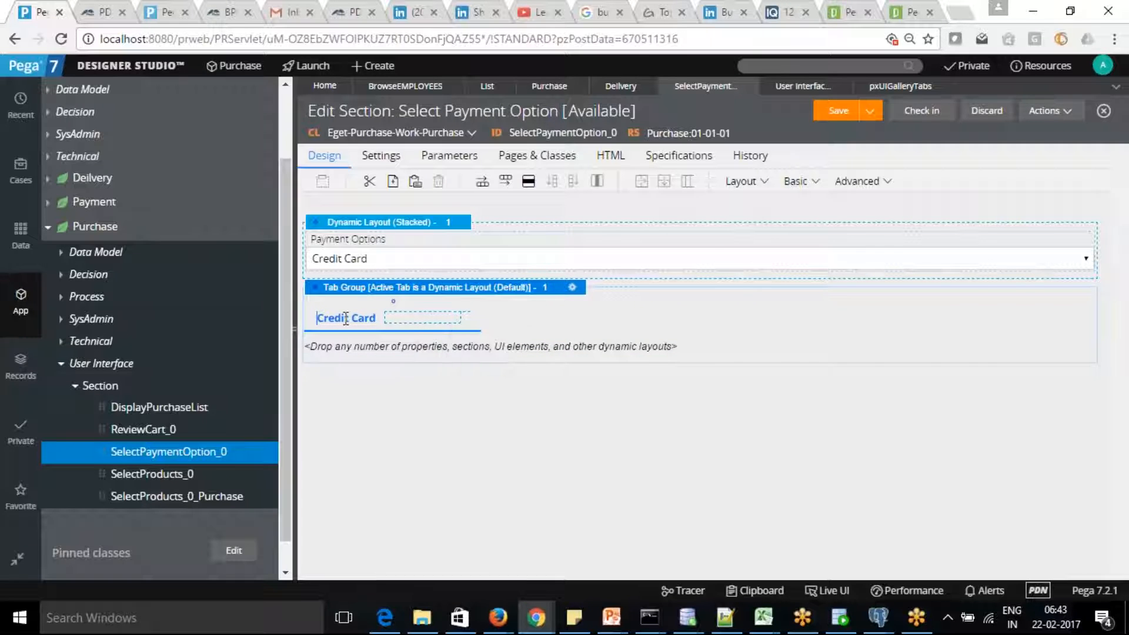
pyautogui.rightClick(347, 323)
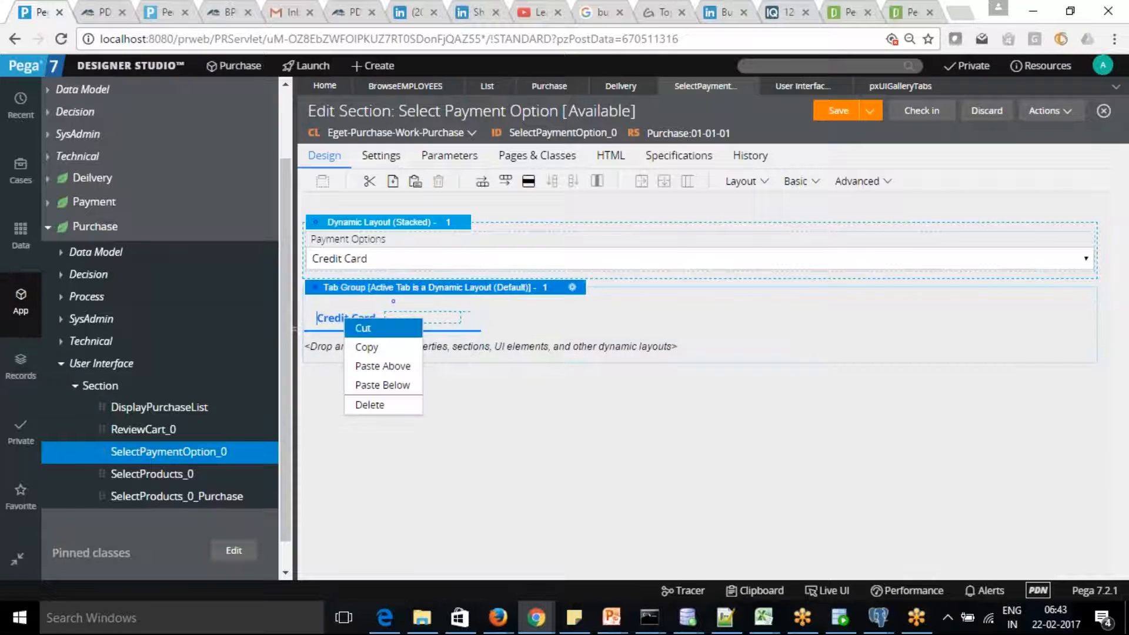
pyautogui.click(353, 317)
pyautogui.rightClick(377, 311)
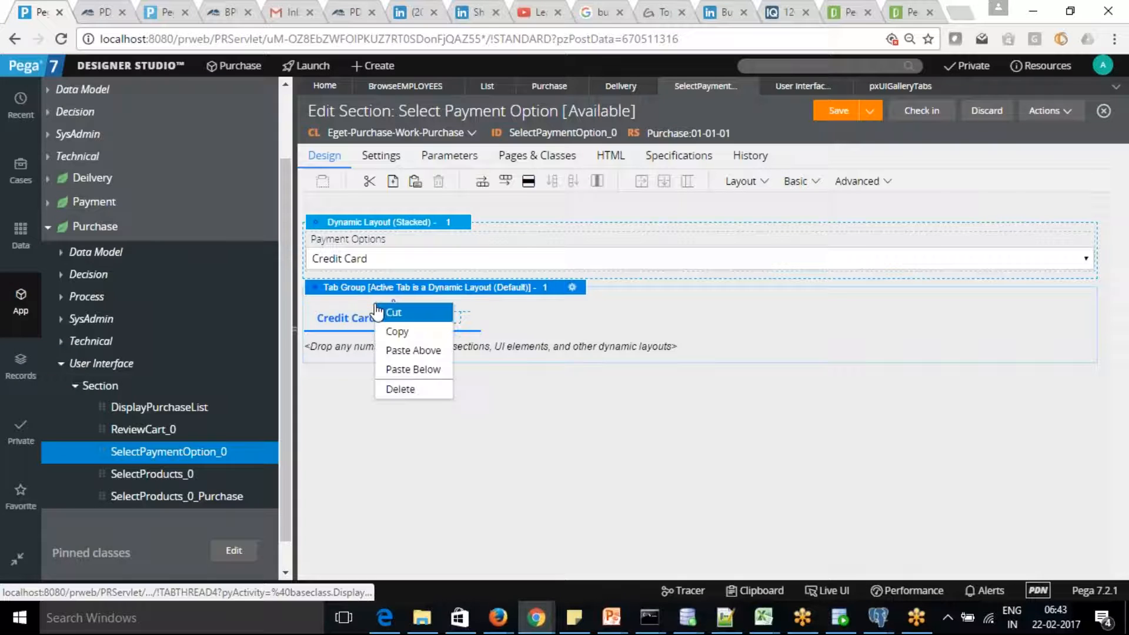
pyautogui.click(354, 339)
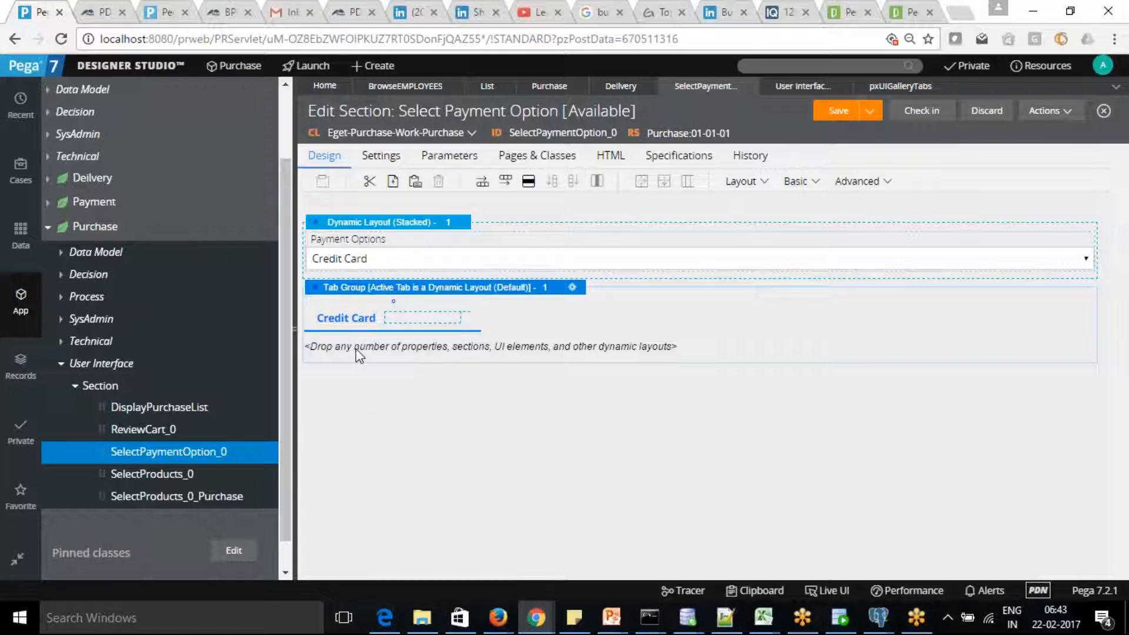
pyautogui.rightClick(355, 349)
pyautogui.click(495, 345)
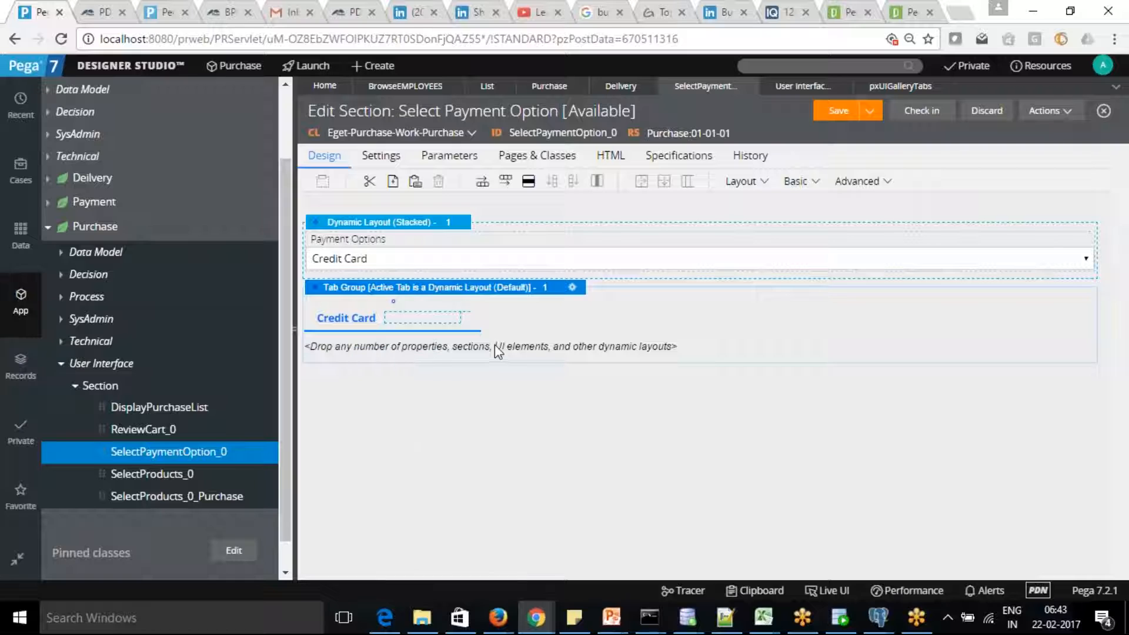
pyautogui.click(443, 320)
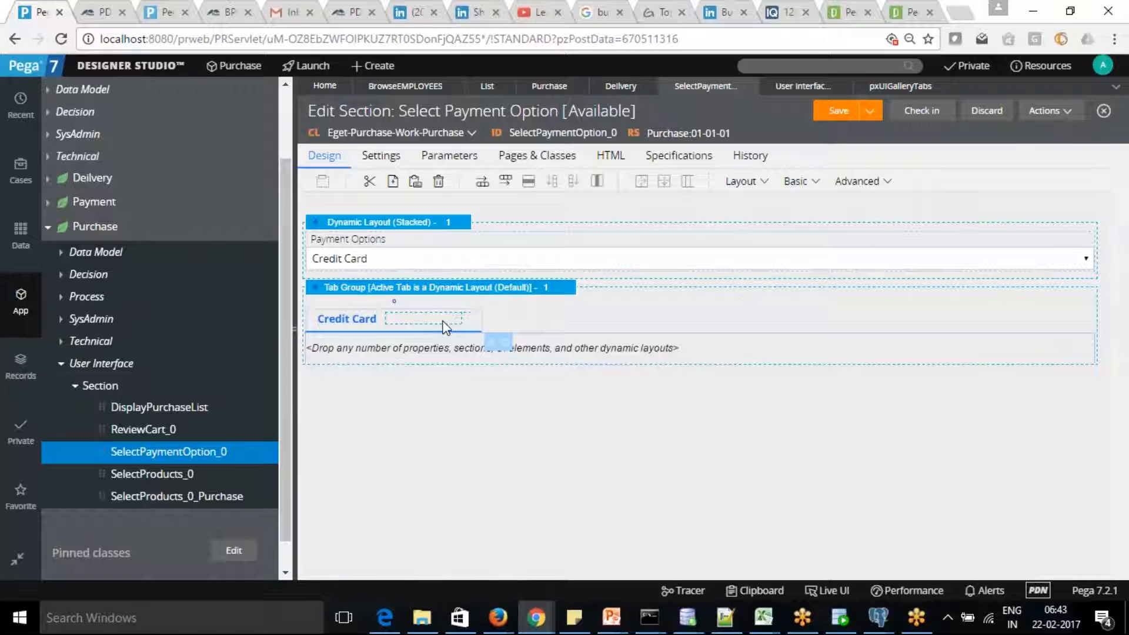
pyautogui.rightClick(443, 321)
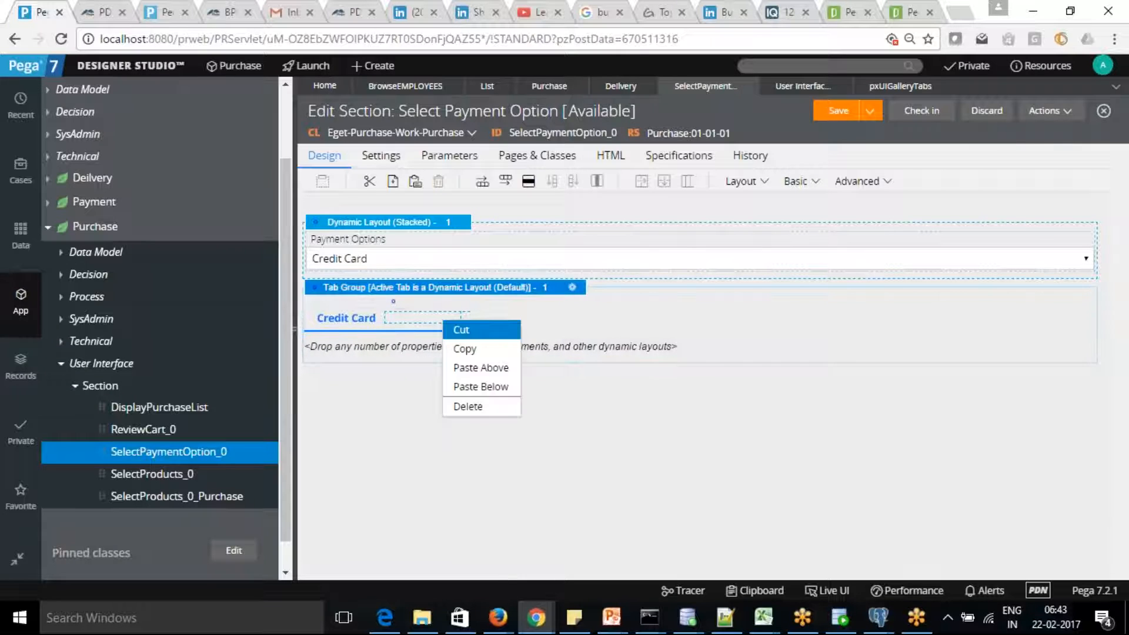
pyautogui.click(462, 329)
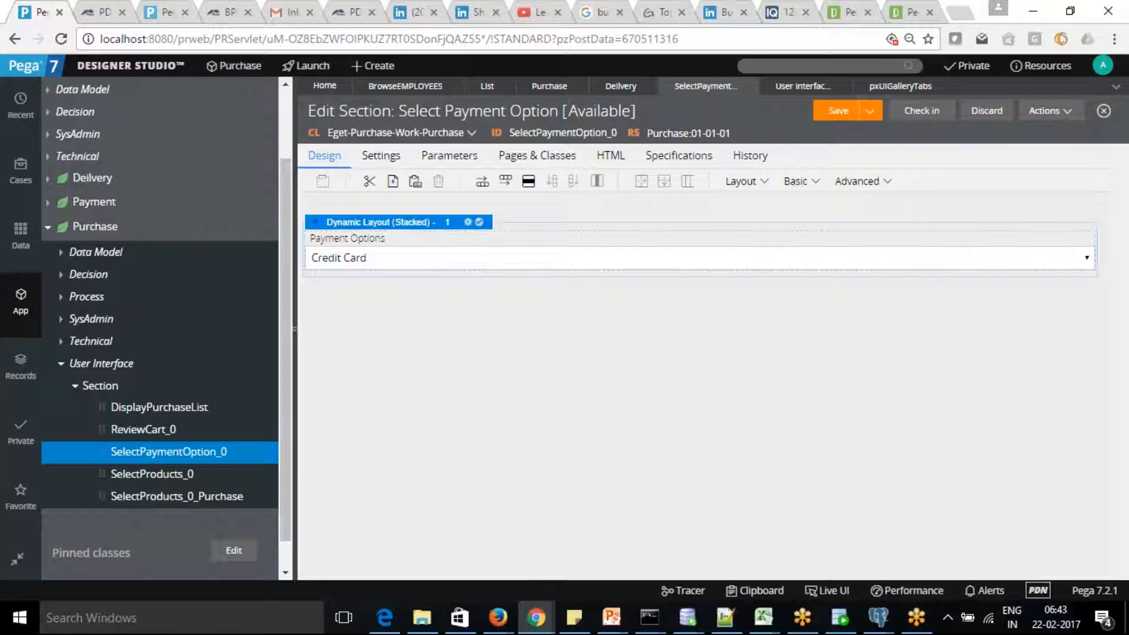
# Add a new Tab layout below the Payment Options layout.
pyautogui.click(766, 183)
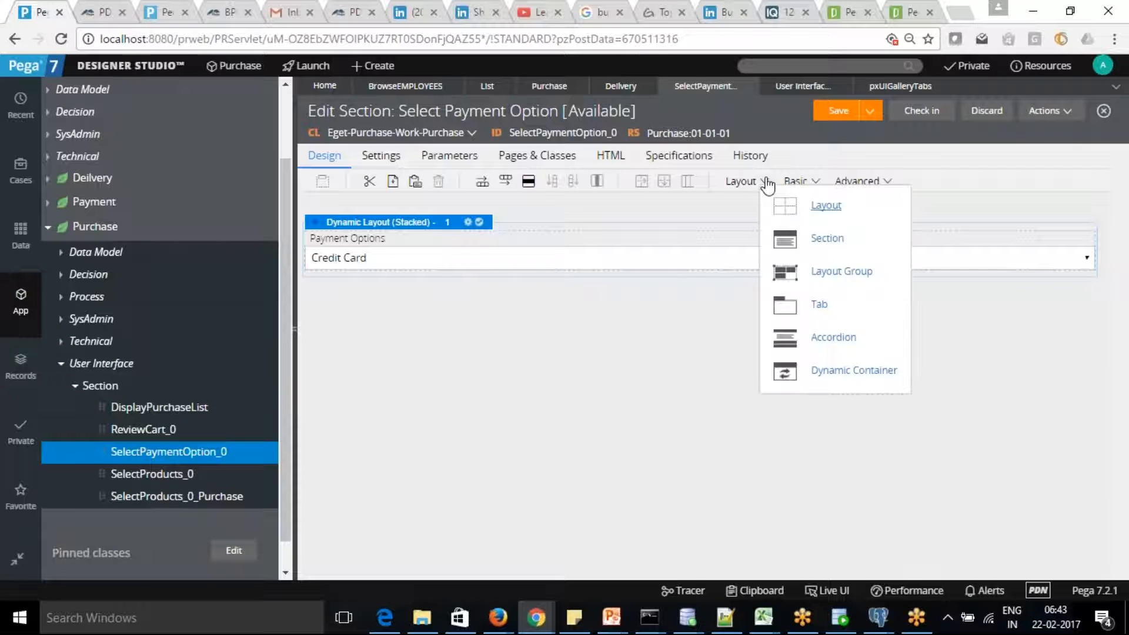
pyautogui.moveTo(819, 310); pyautogui.dragTo(660, 323)
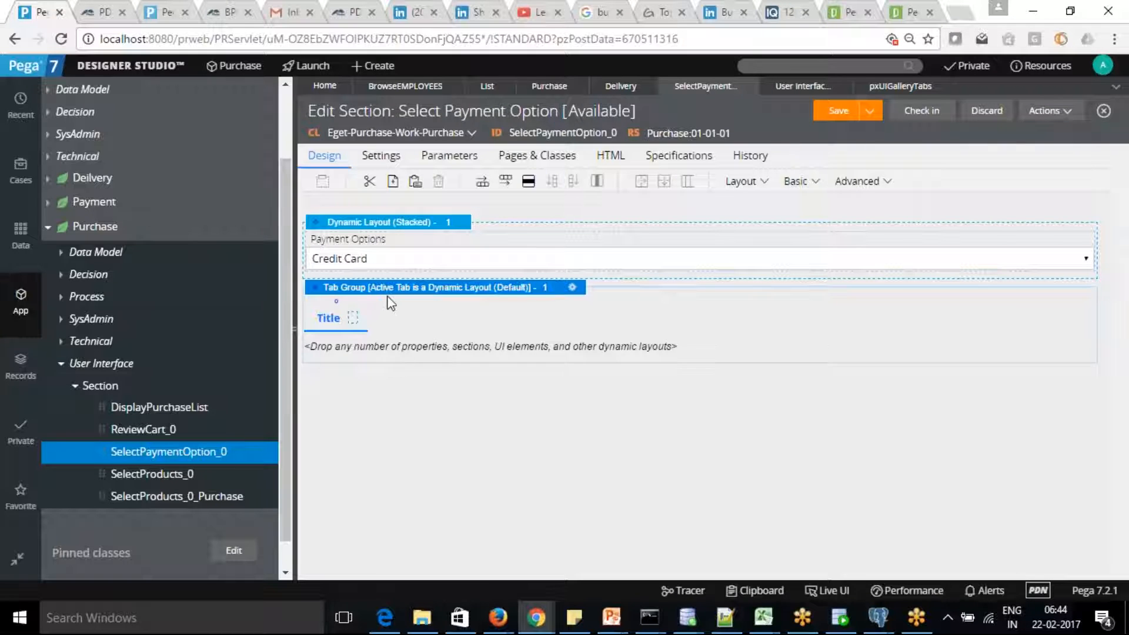
pyautogui.click(326, 319)
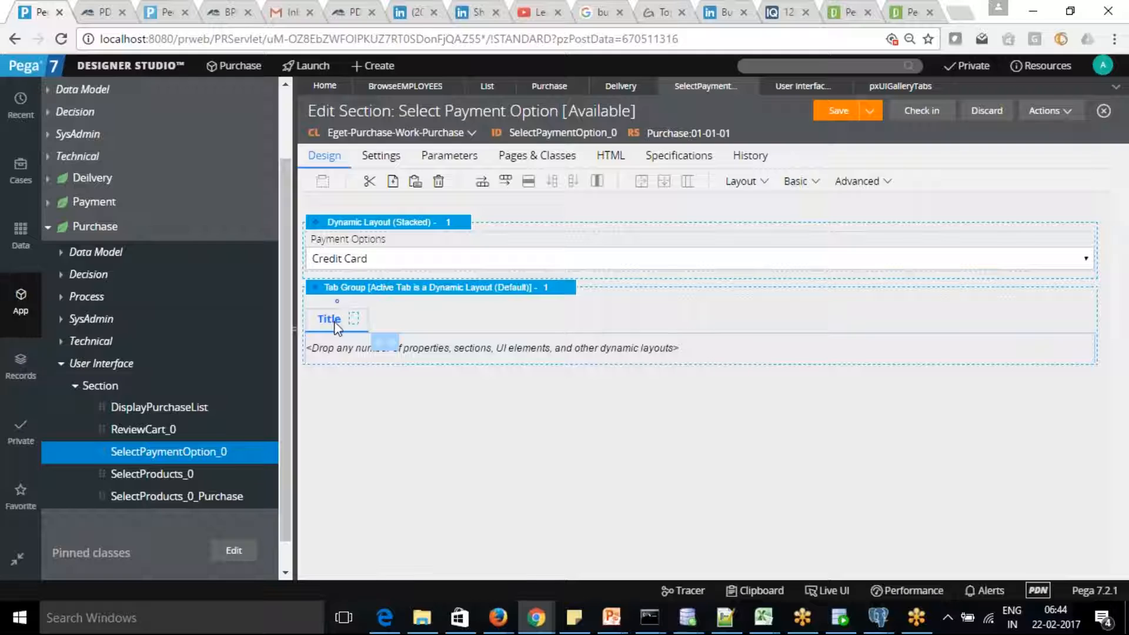
# Set the new tab's title to 'Credit Card' and submit the properties.
pyautogui.click(383, 348)
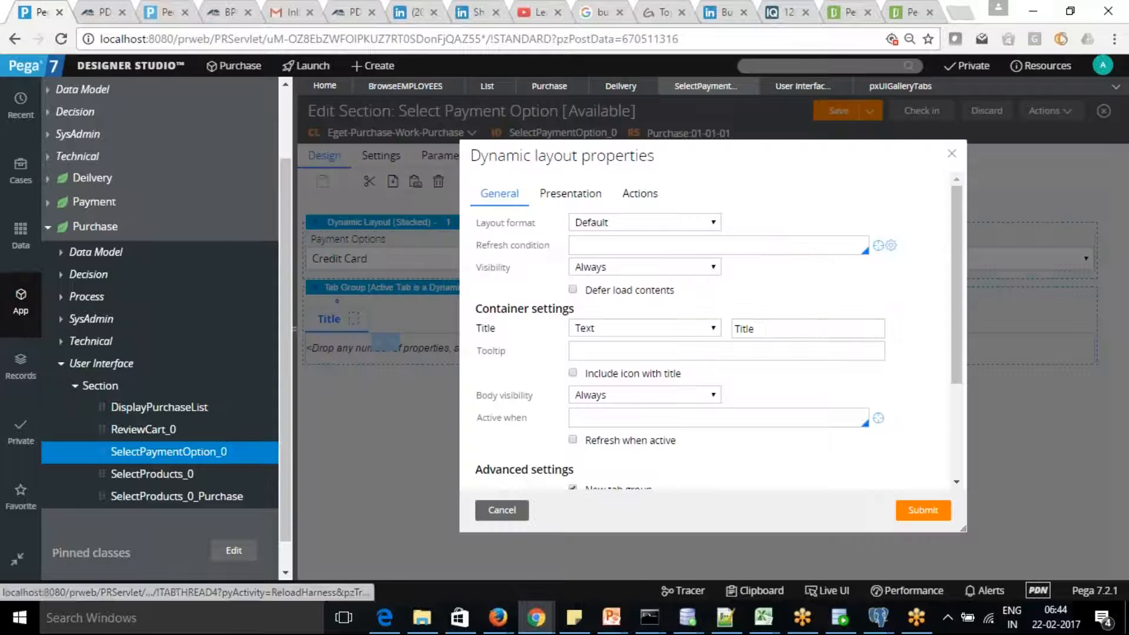
pyautogui.doubleClick(803, 327)
pyautogui.write('Cred')
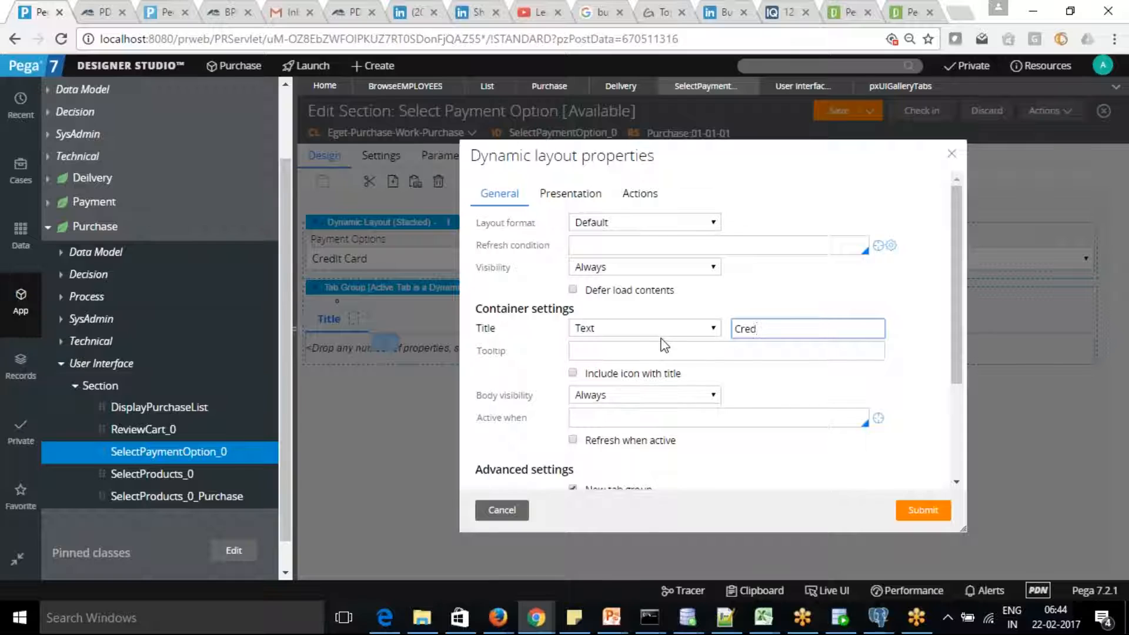
pyautogui.write('ui Card')
pyautogui.moveTo(958, 341); pyautogui.dragTo(959, 286)
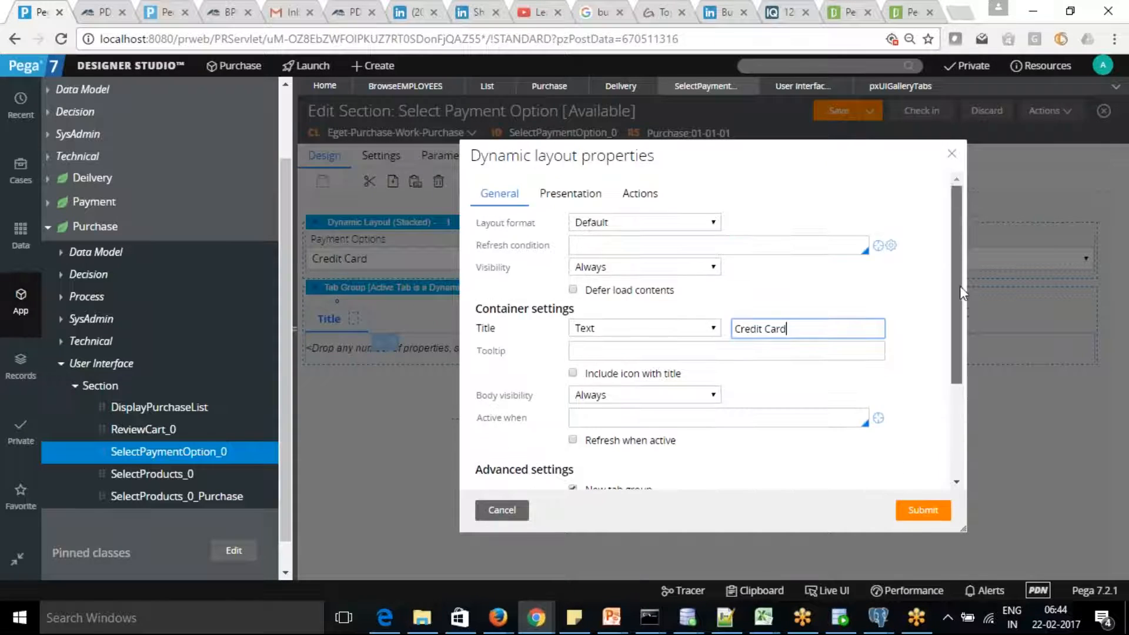
pyautogui.click(564, 198)
pyautogui.click(934, 512)
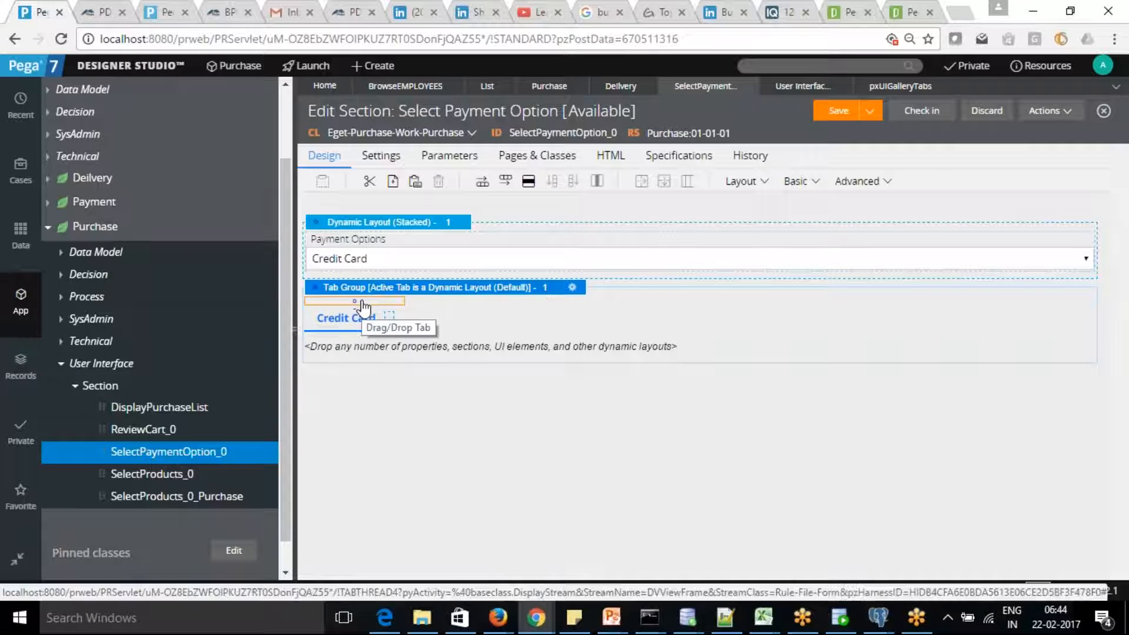
# Select the Credit Card tab and then the whole tab group.
pyautogui.rightClick(364, 306)
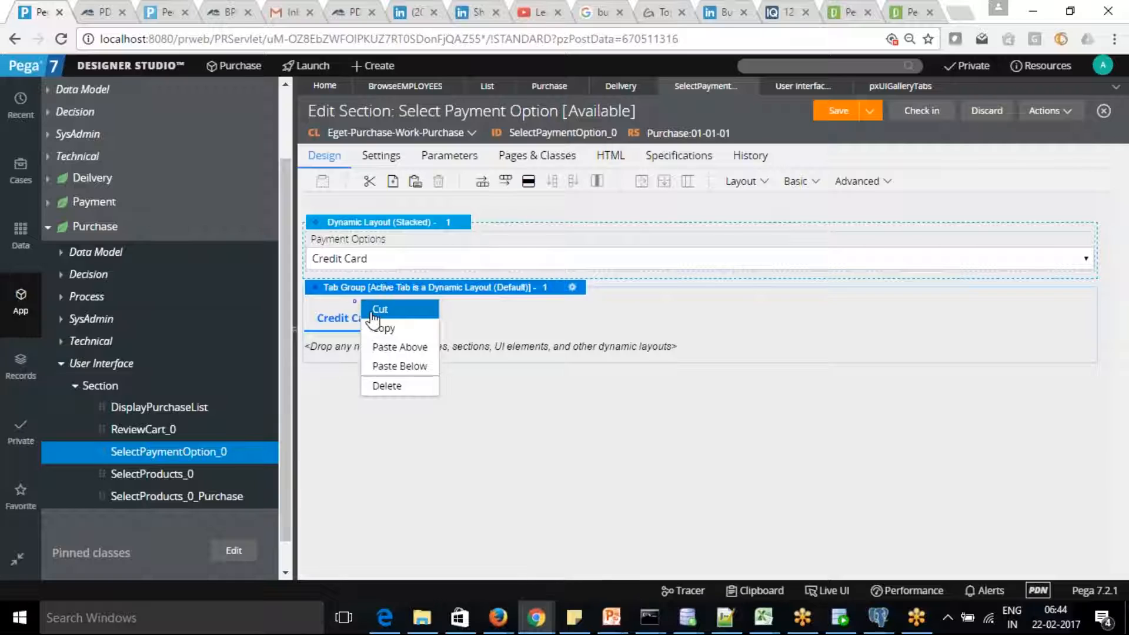
pyautogui.click(348, 425)
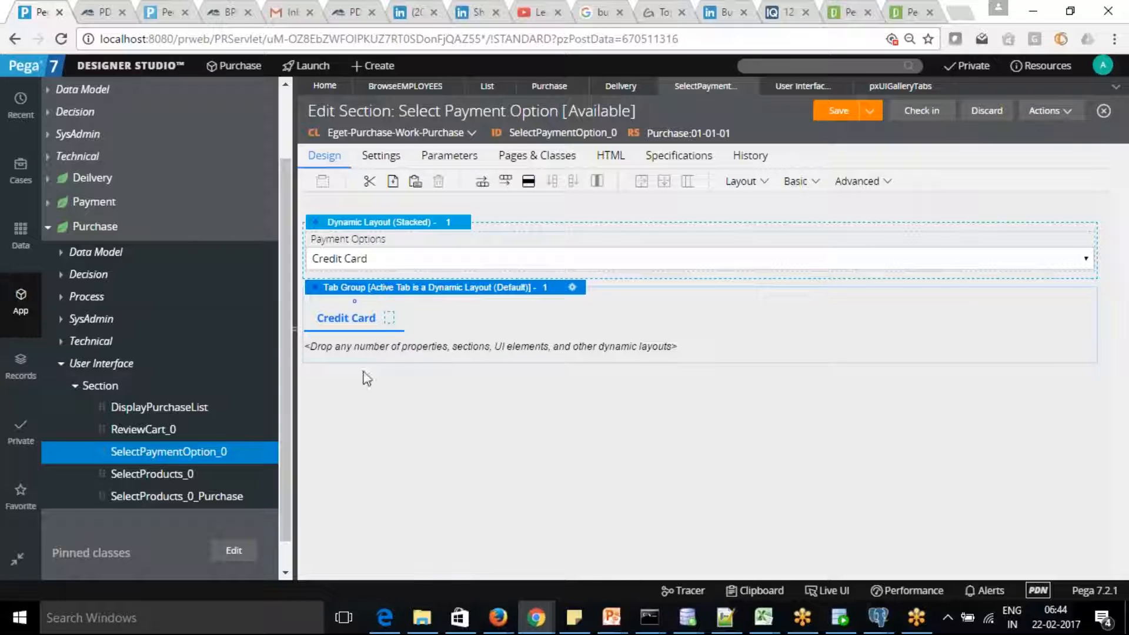
pyautogui.click(354, 319)
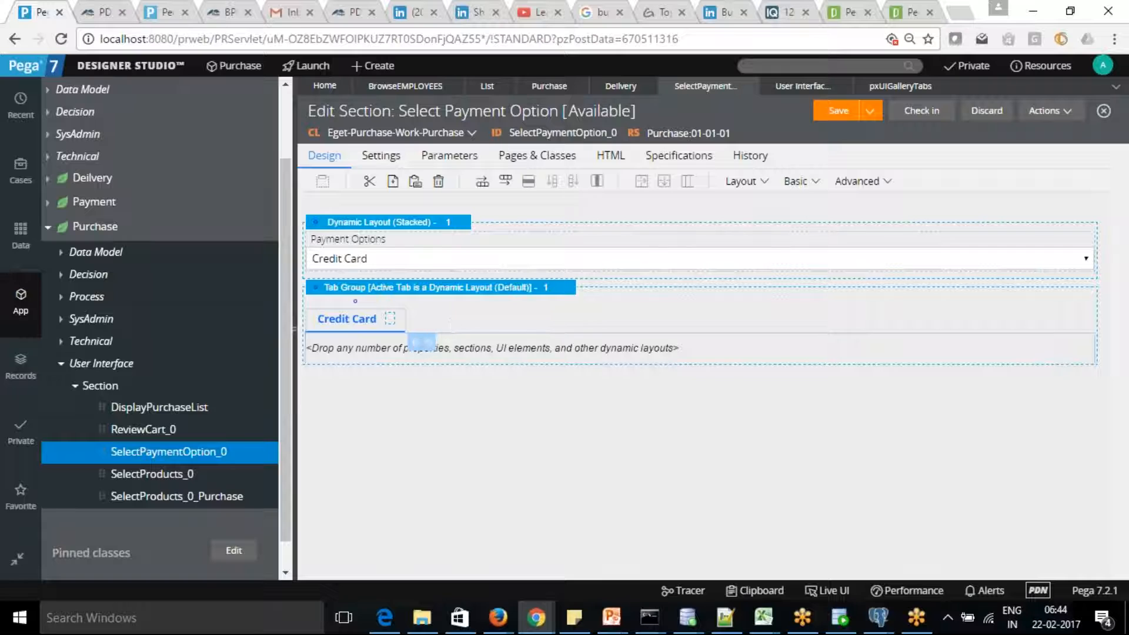
pyautogui.click(513, 308)
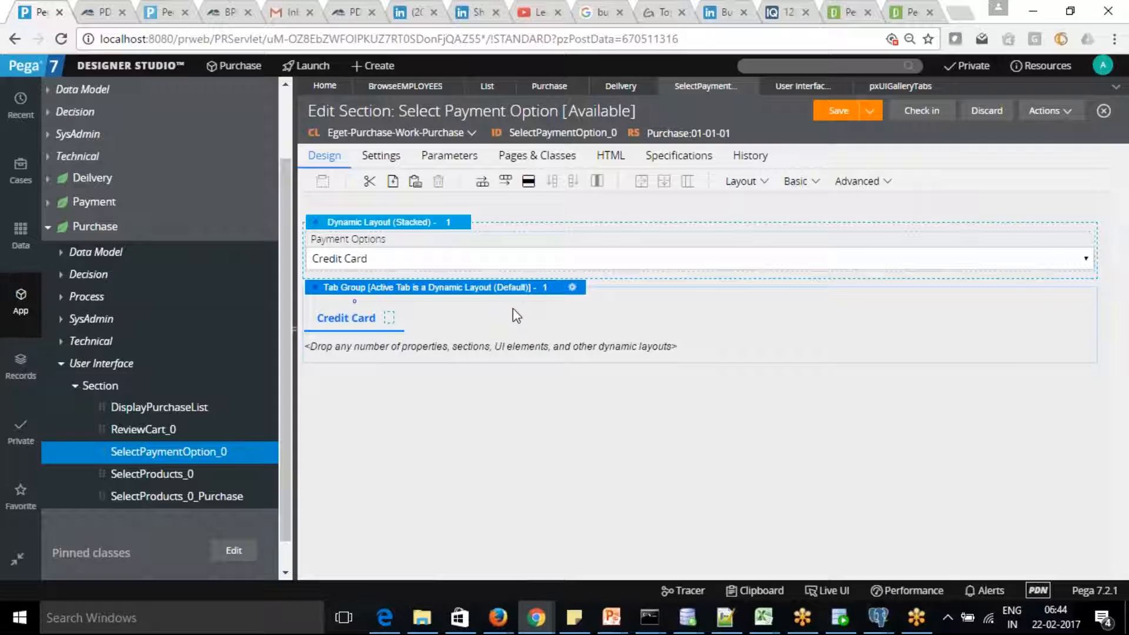
pyautogui.click(908, 90)
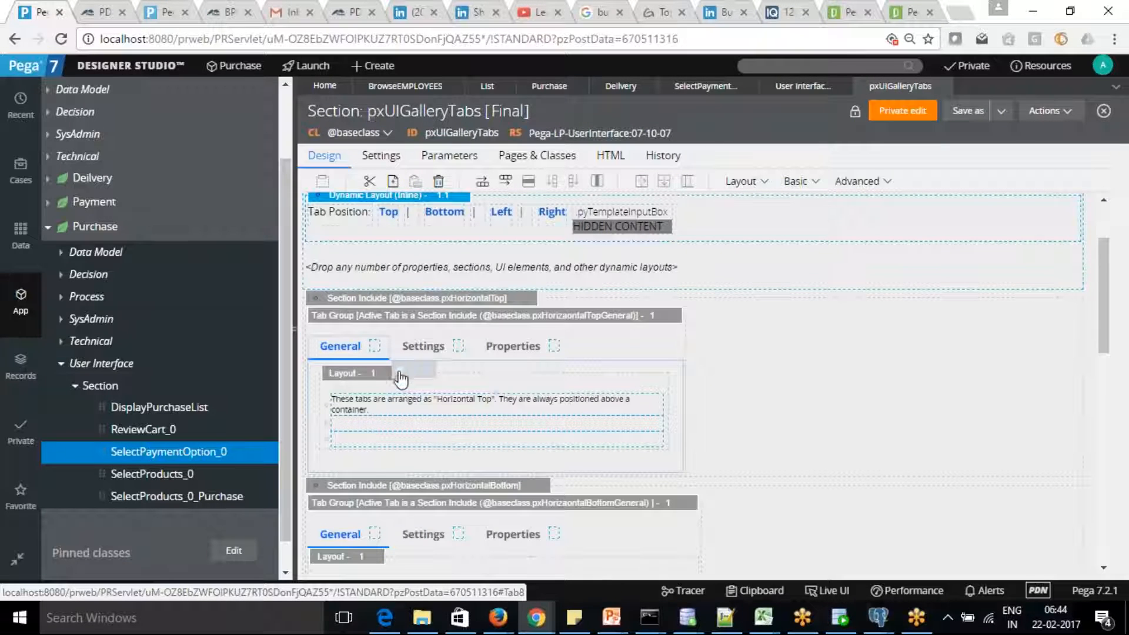
pyautogui.click(431, 345)
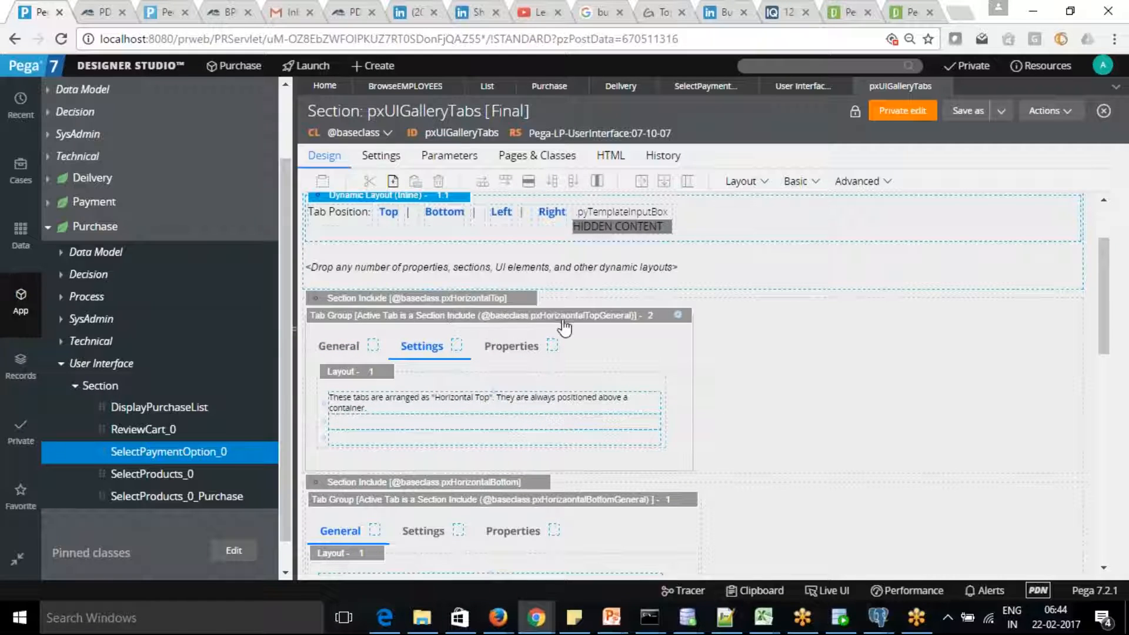
pyautogui.click(679, 318)
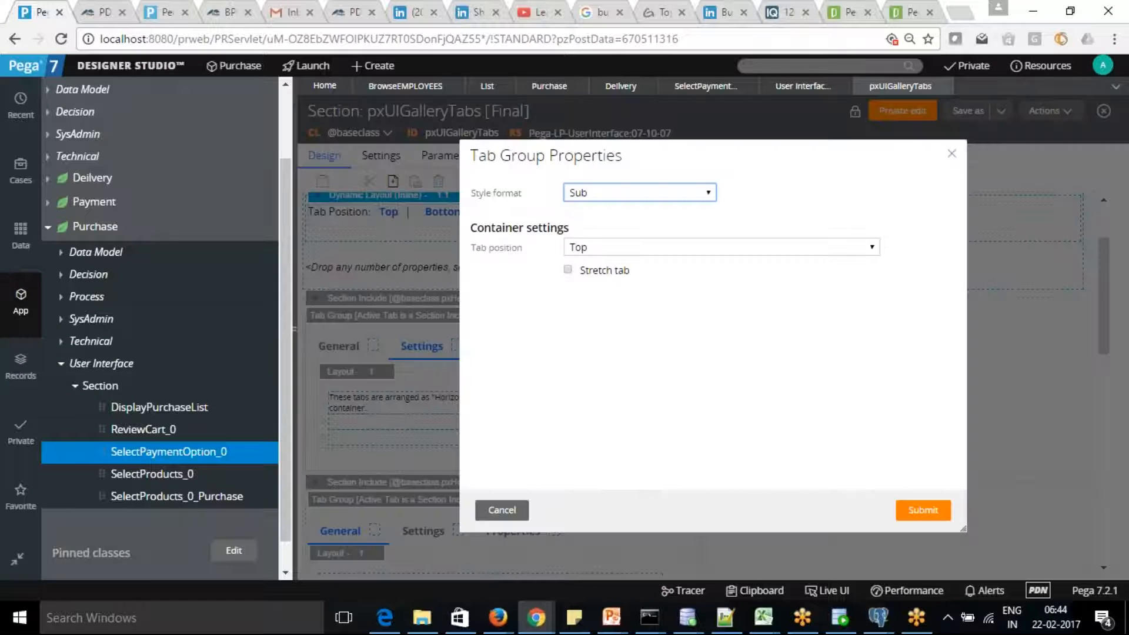
pyautogui.click(668, 194)
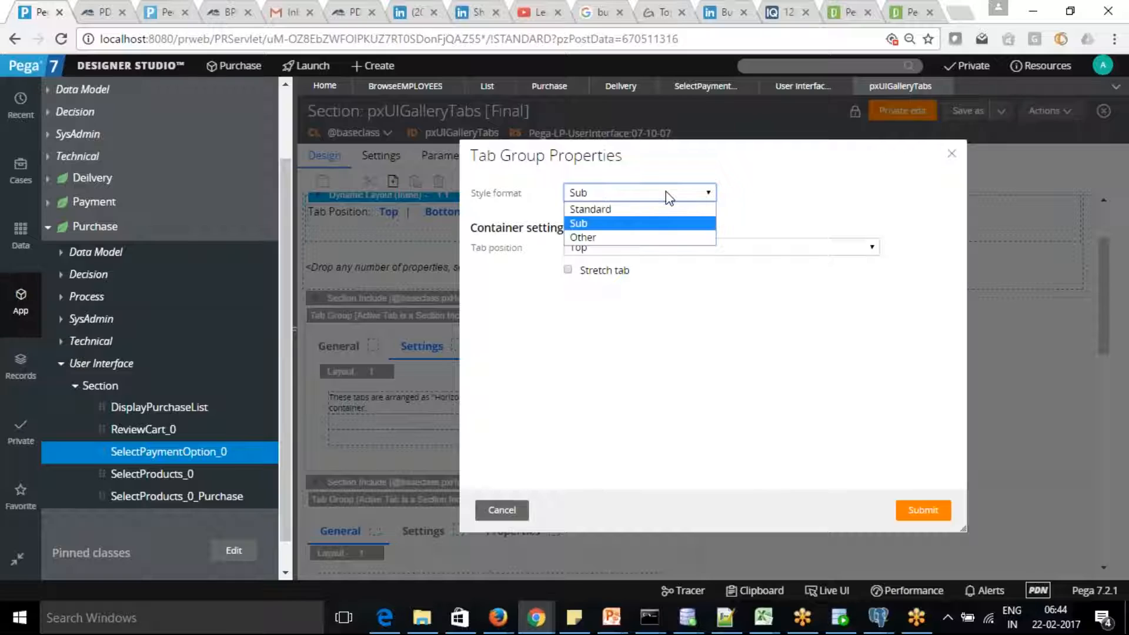
pyautogui.click(668, 197)
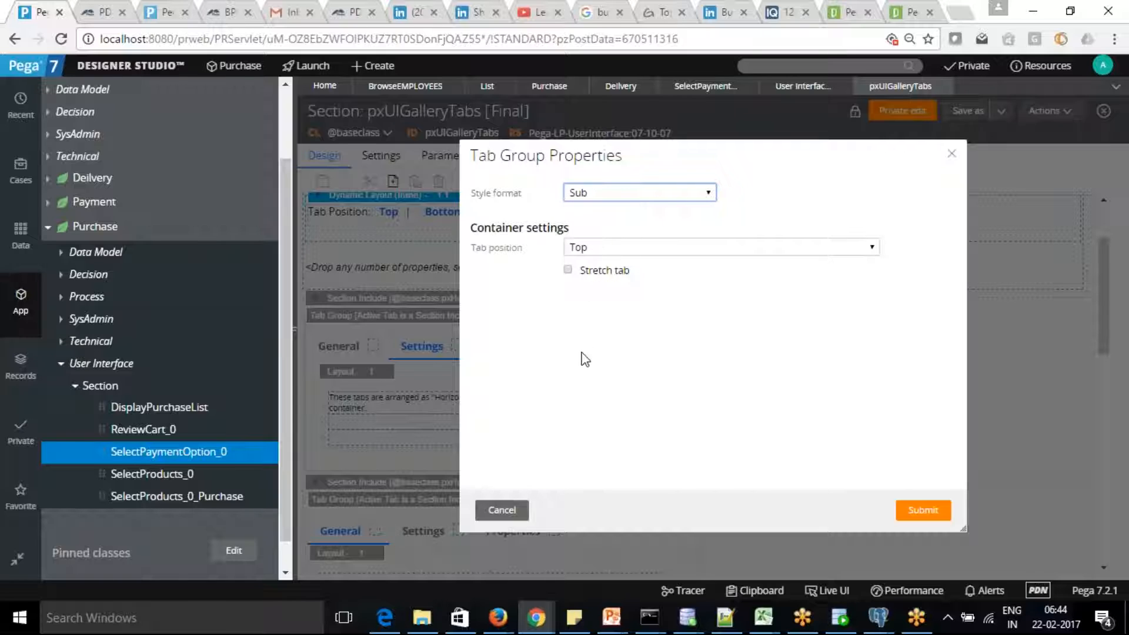
pyautogui.click(506, 511)
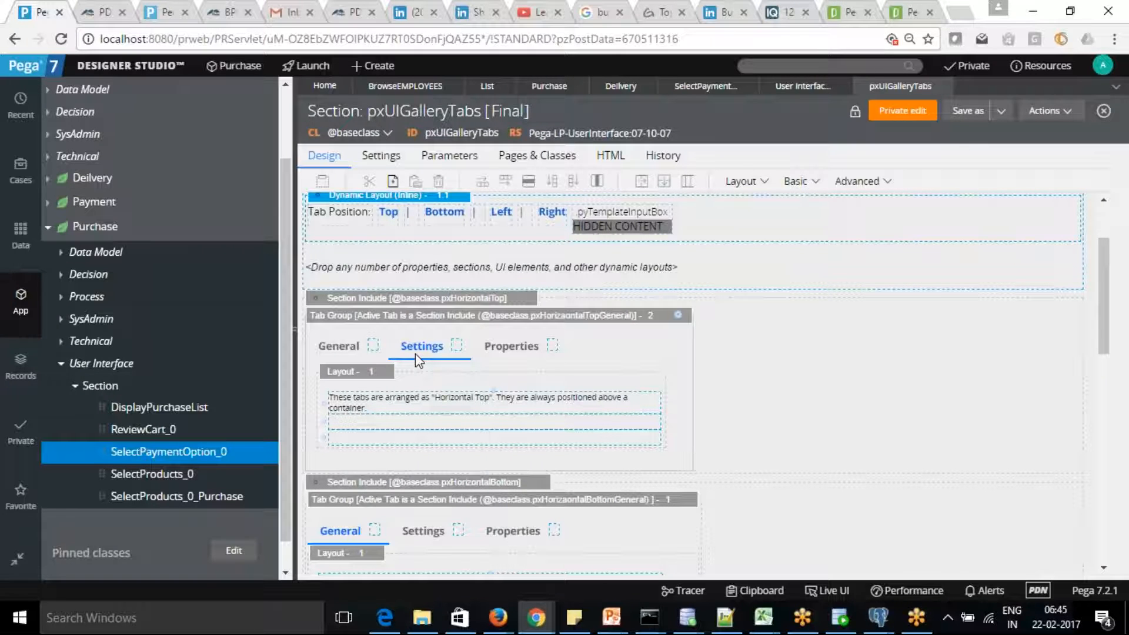
pyautogui.click(513, 342)
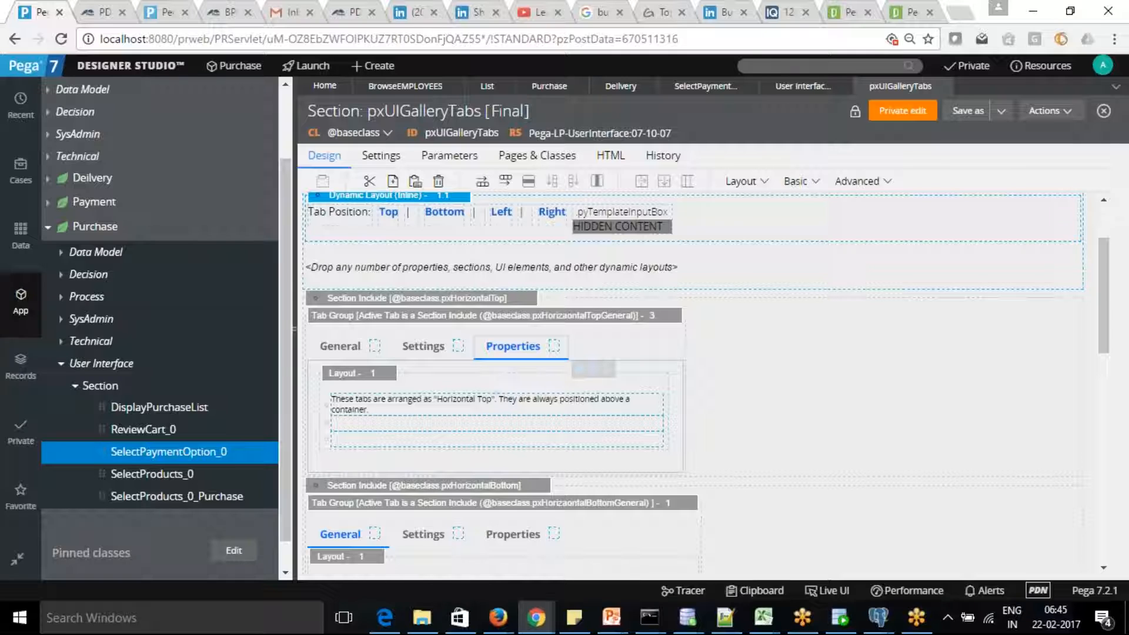
pyautogui.moveTo(1111, 297); pyautogui.dragTo(1125, 254)
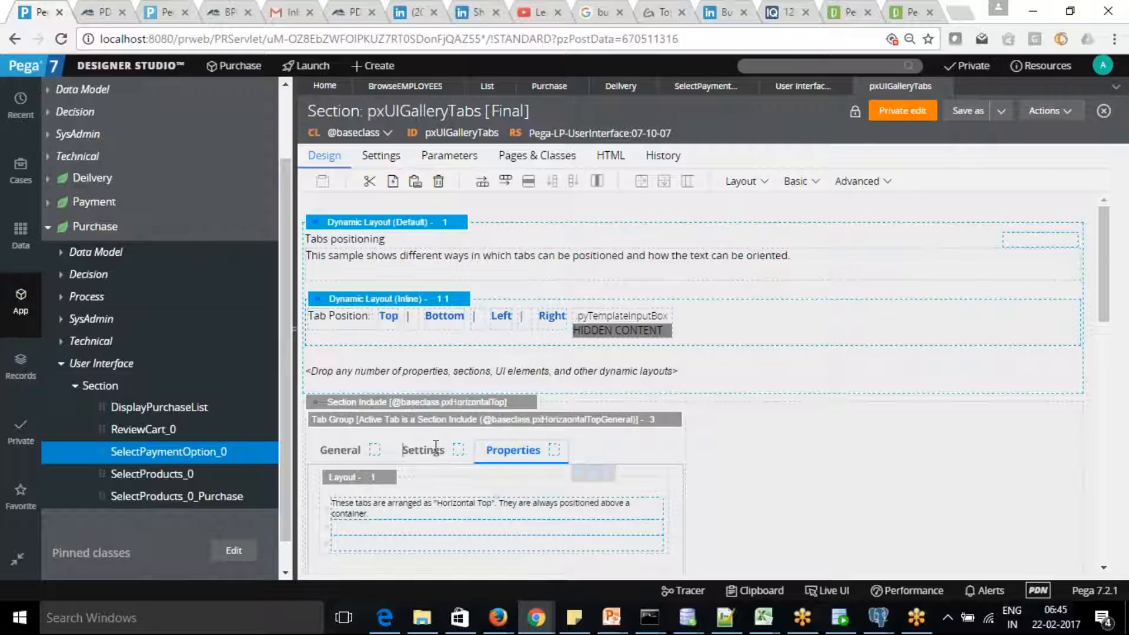
pyautogui.click(435, 448)
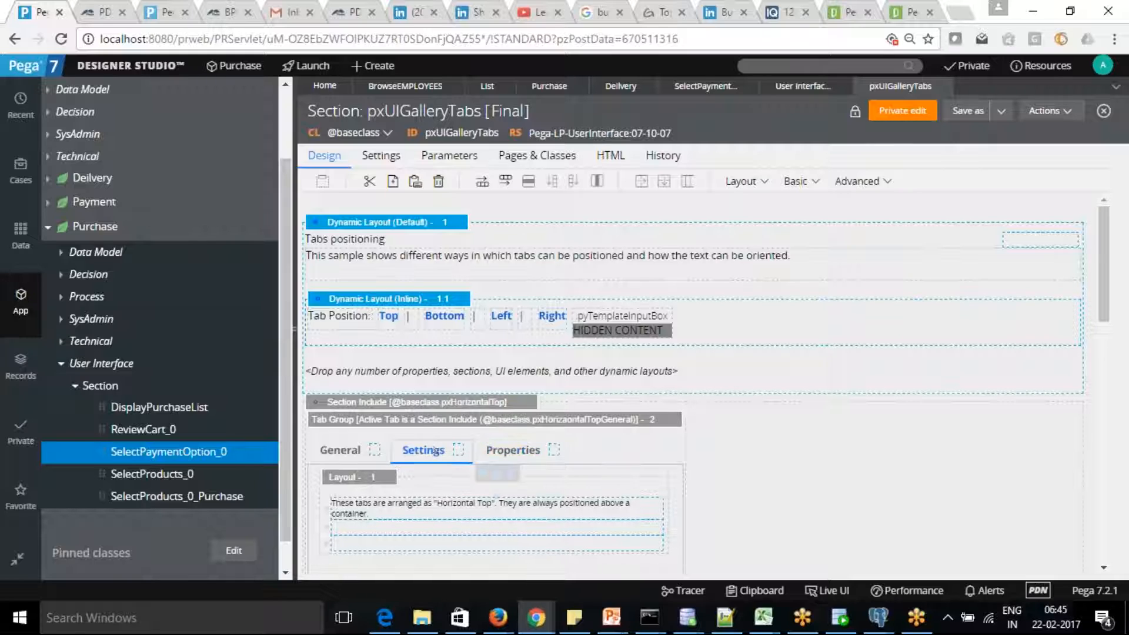
# Start a private edit of the locked pxUIGalleryTabs section.
pyautogui.click(347, 453)
pyautogui.click(904, 117)
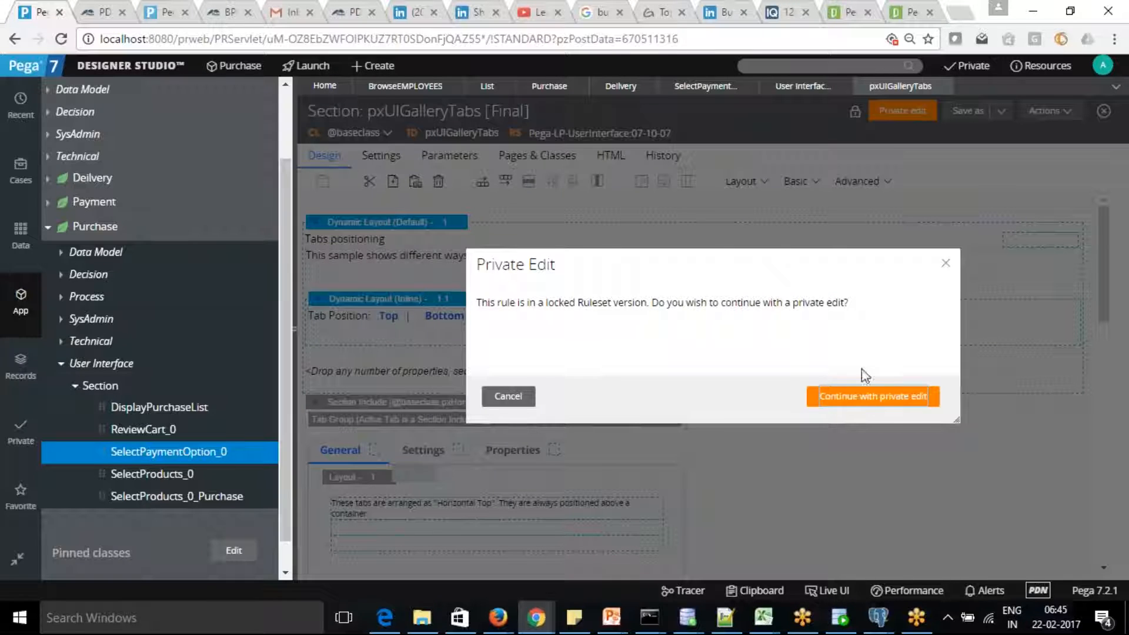
pyautogui.click(867, 400)
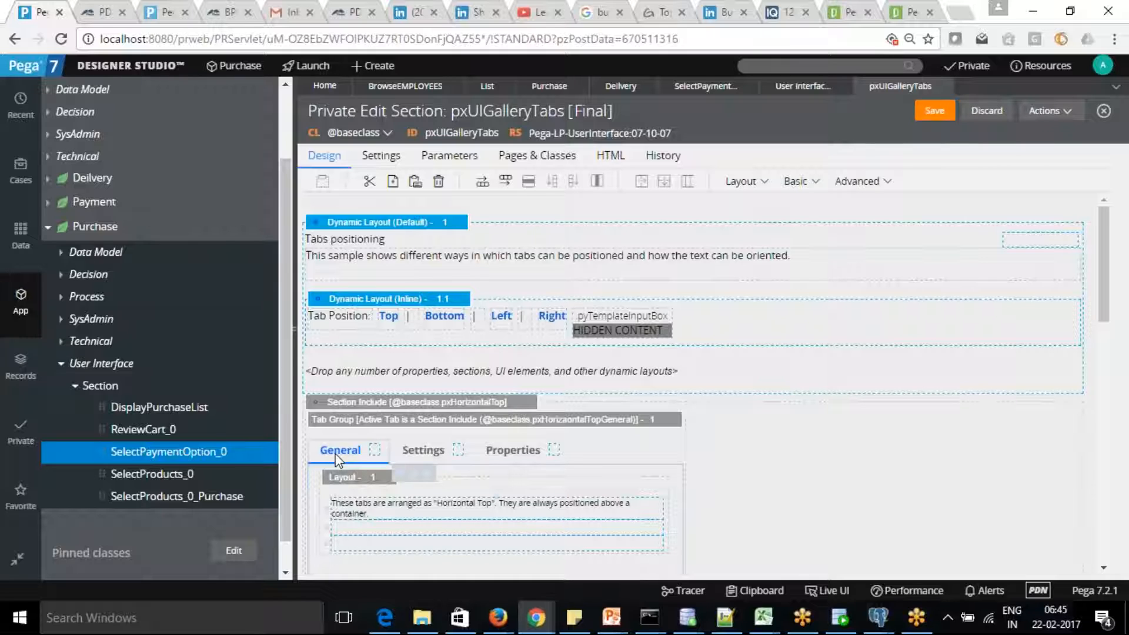
# Attempt to check out the section and dismiss the check-out failure message.
pyautogui.click(416, 448)
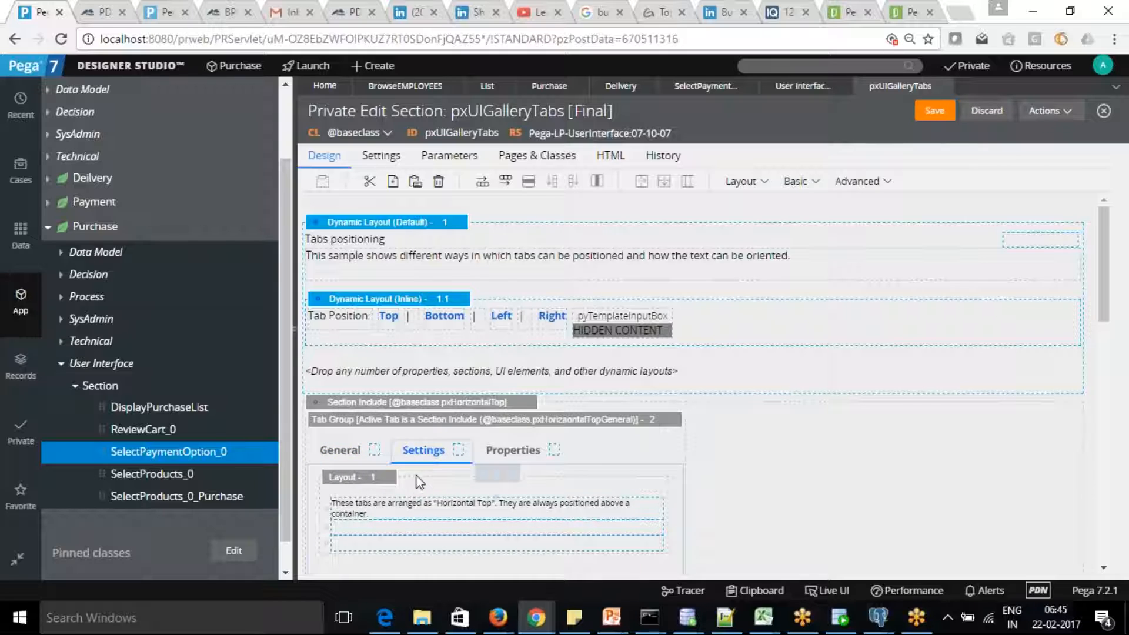
pyautogui.click(497, 476)
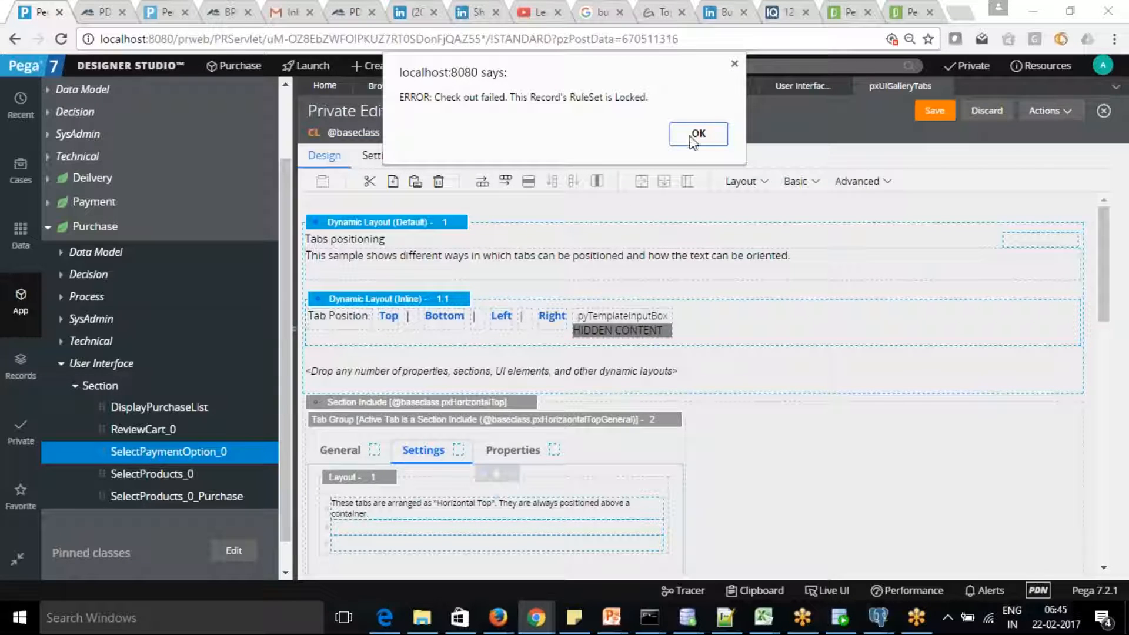
pyautogui.click(696, 136)
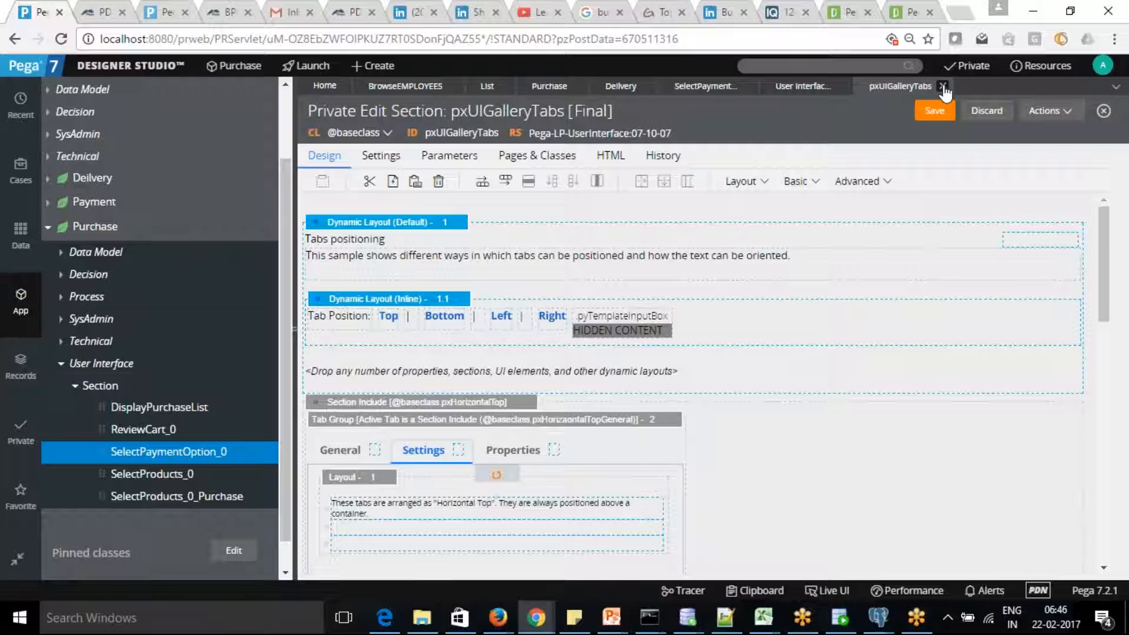
# Keep the section open instead of closing it, and view the UI Gallery Tab page.
pyautogui.click(943, 87)
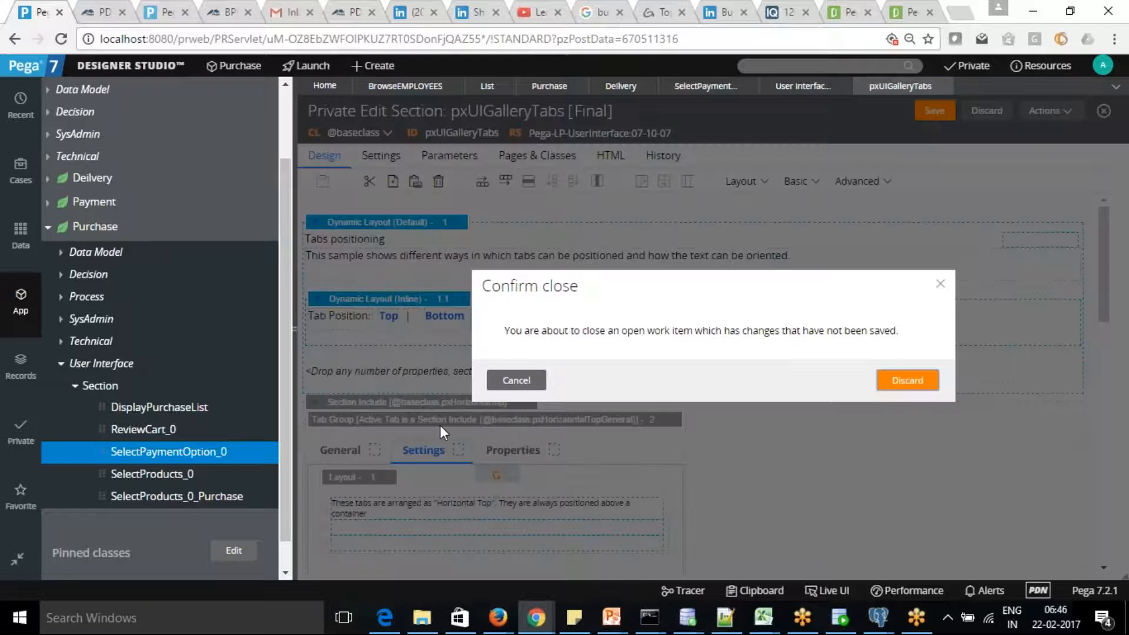
pyautogui.click(509, 381)
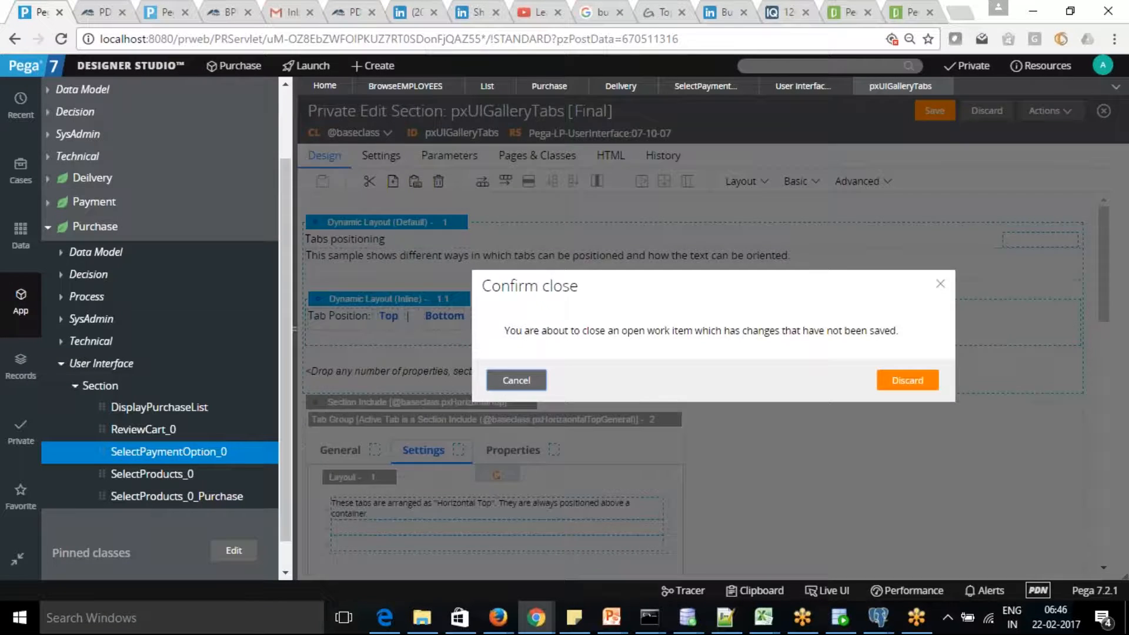
pyautogui.click(799, 88)
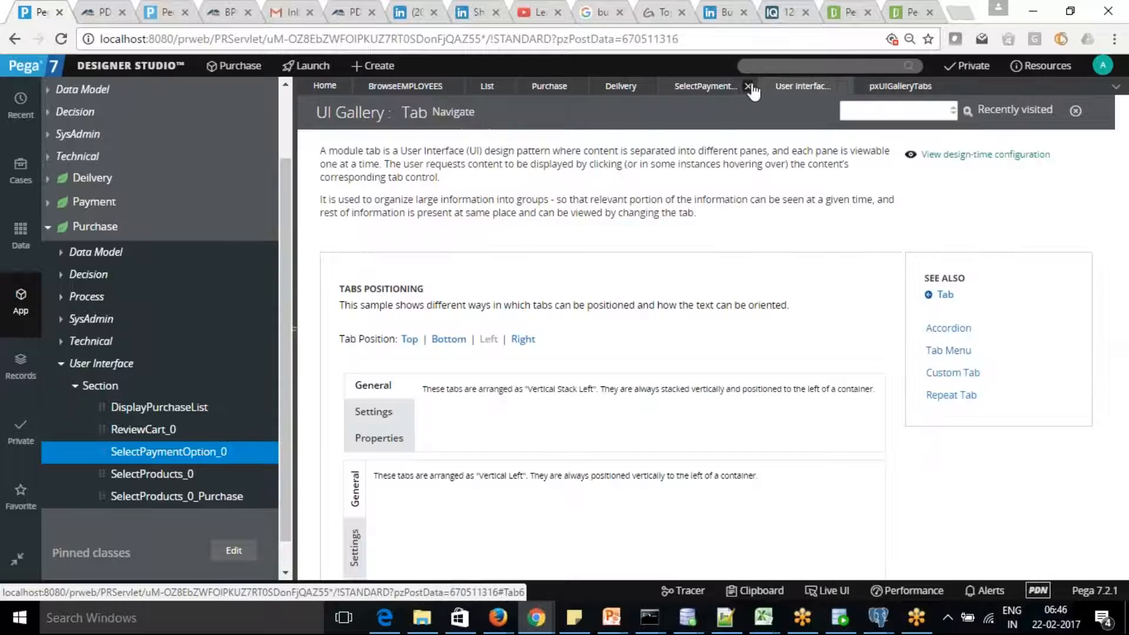
# Delete the Credit Card tab group from Select Payment Option, save, and switch to BrowseEMPLOYEES.
pyautogui.click(704, 87)
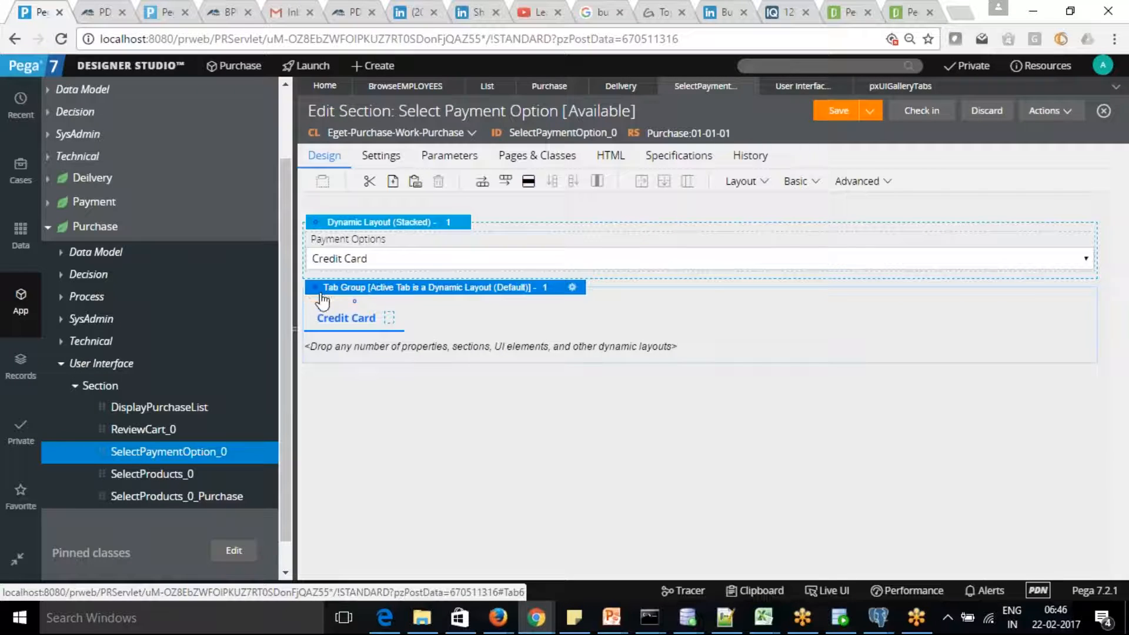
pyautogui.press('Delete')
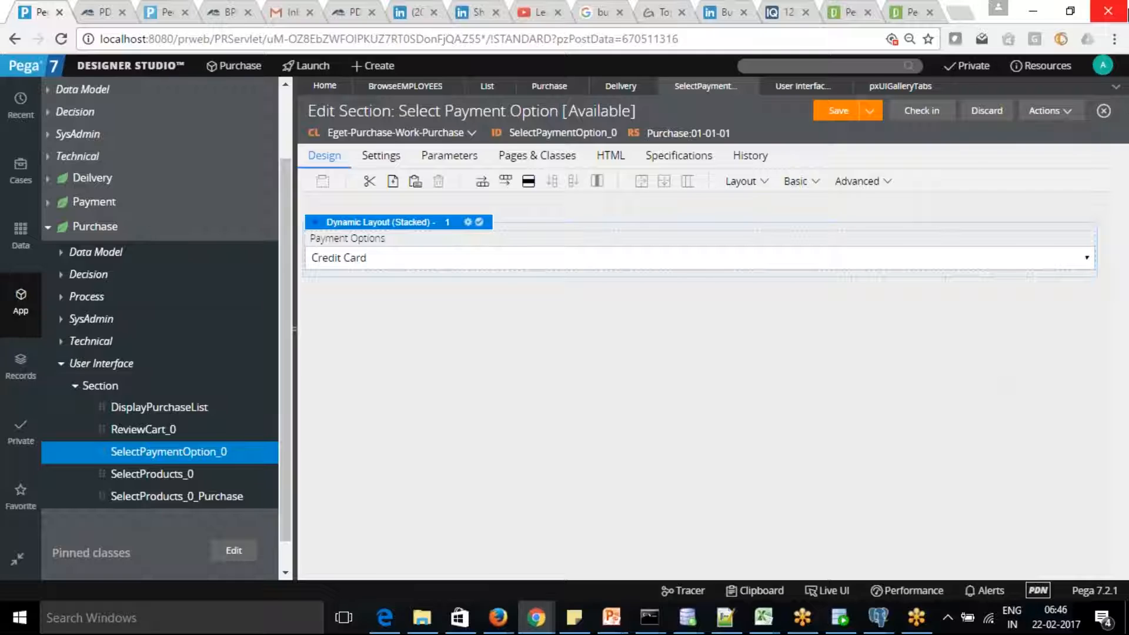
pyautogui.click(836, 112)
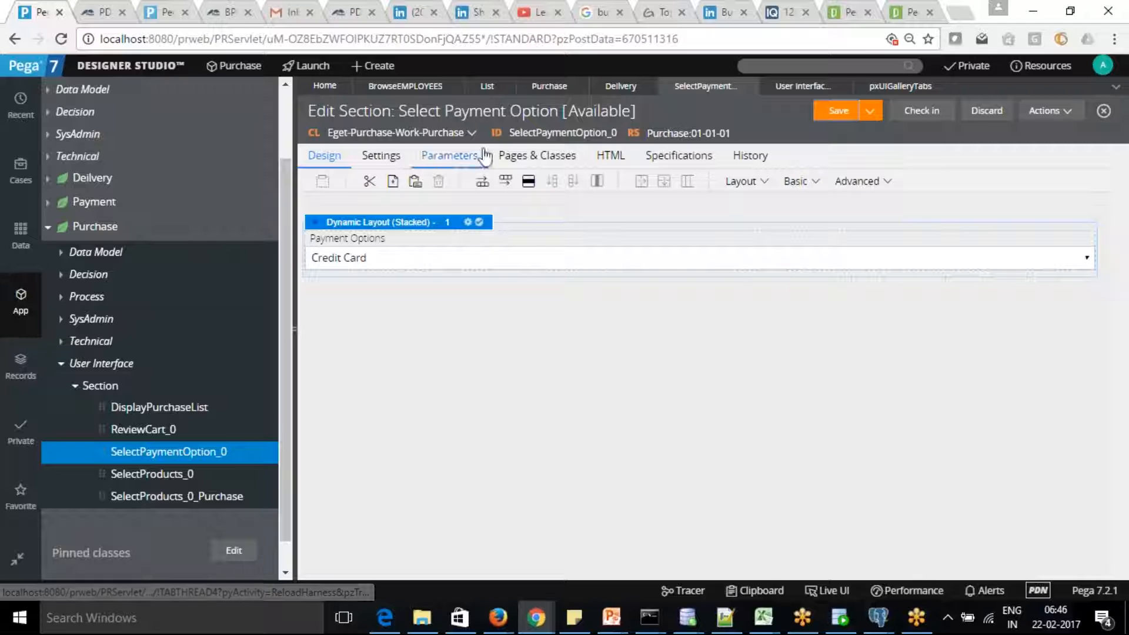
pyautogui.click(399, 89)
# Close the List rule, scroll the Purchase life cycle, and select Fulfilment's Check Inventory step.
pyautogui.click(506, 87)
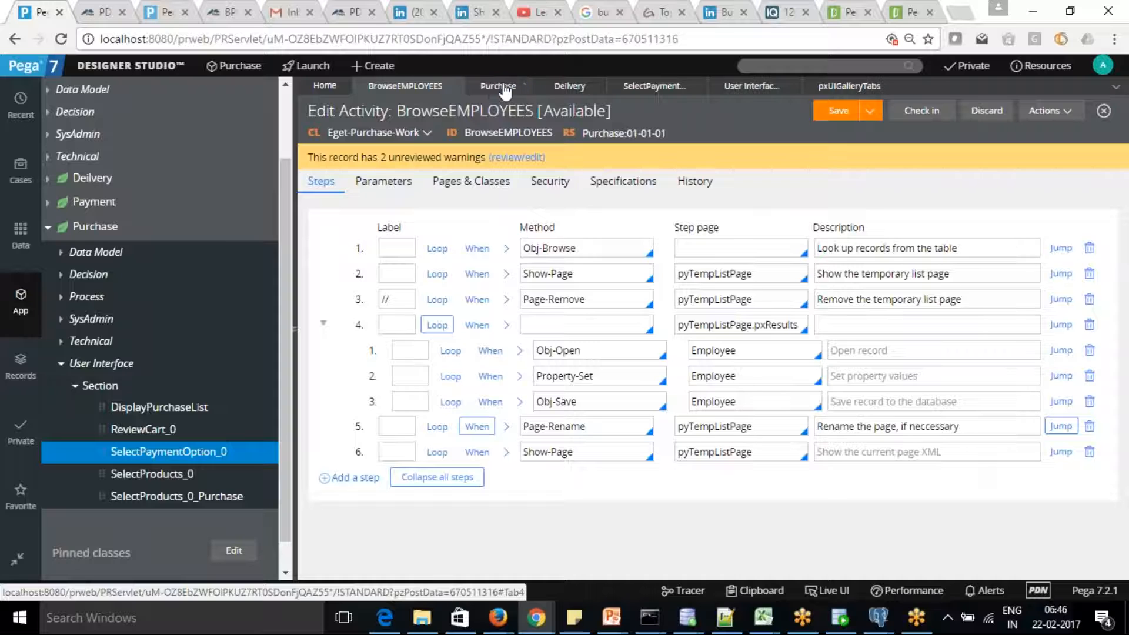
pyautogui.click(500, 87)
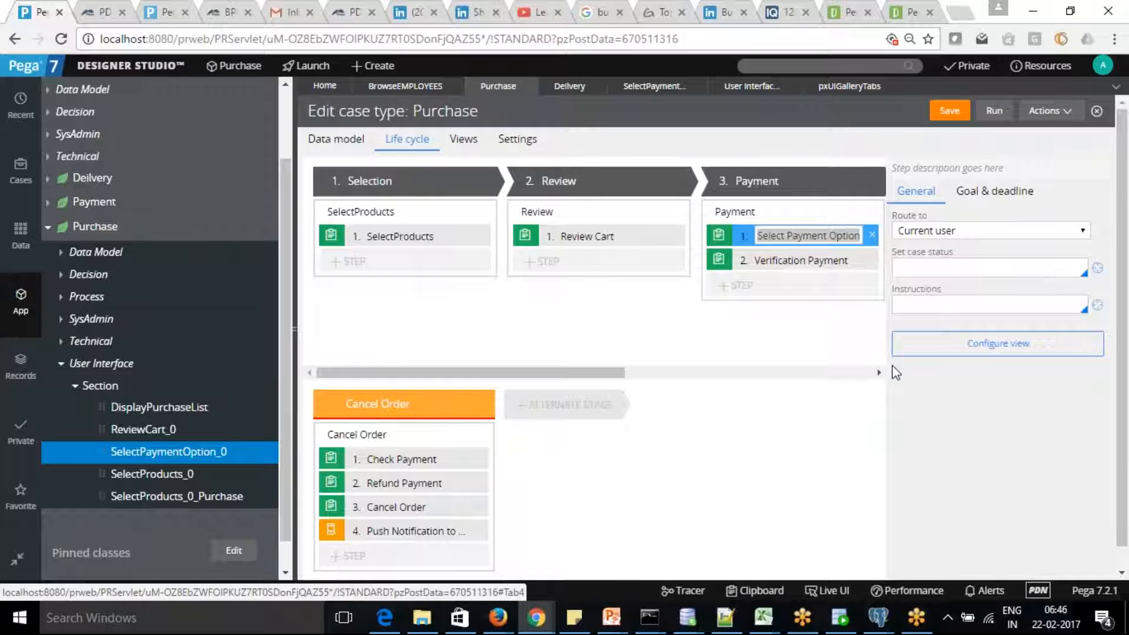
pyautogui.moveTo(562, 379); pyautogui.dragTo(723, 365)
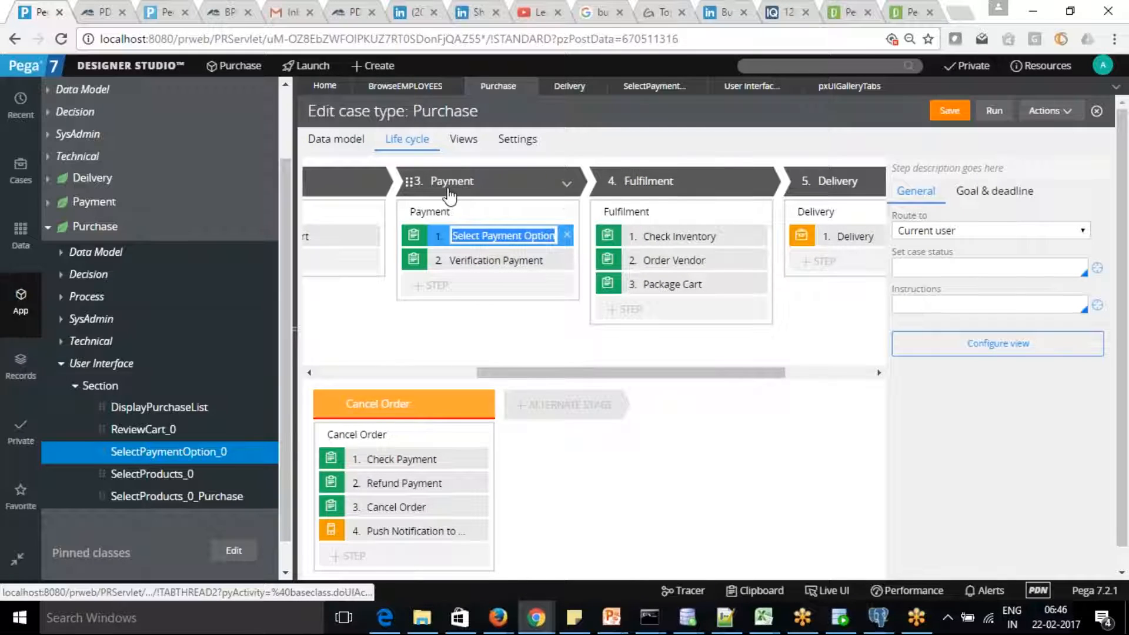
pyautogui.click(512, 266)
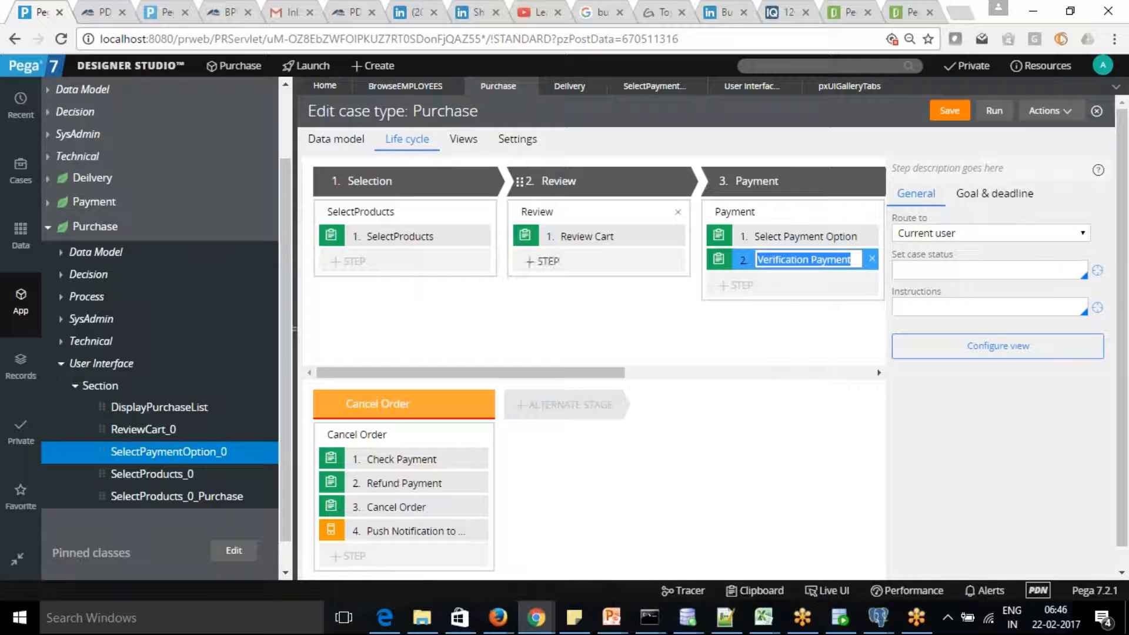
pyautogui.moveTo(590, 374); pyautogui.dragTo(775, 371)
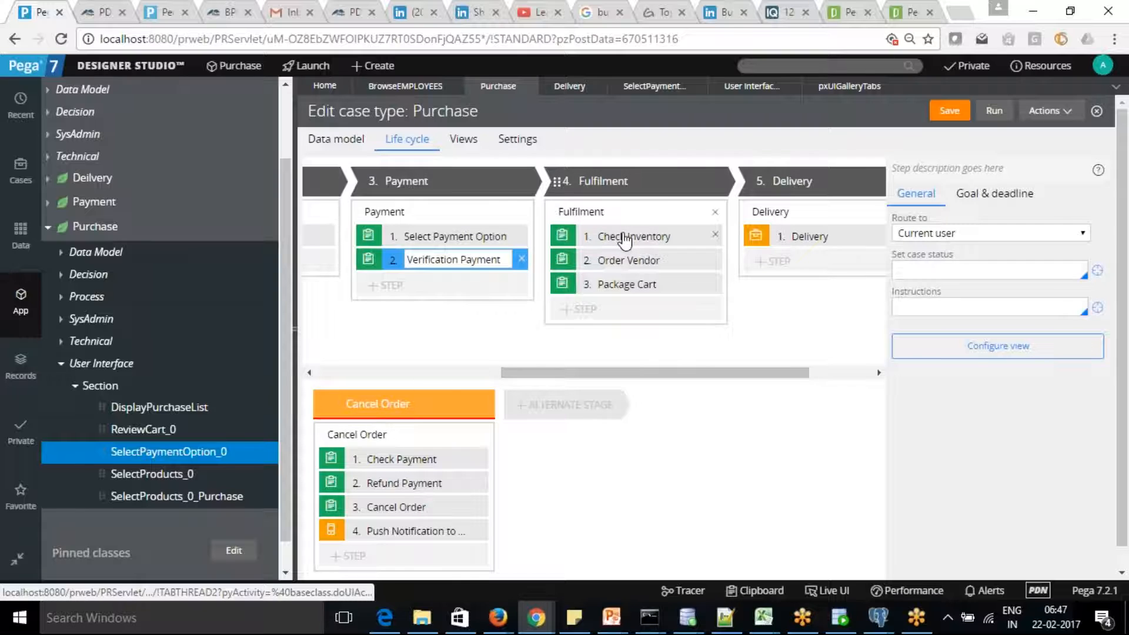
pyautogui.click(624, 238)
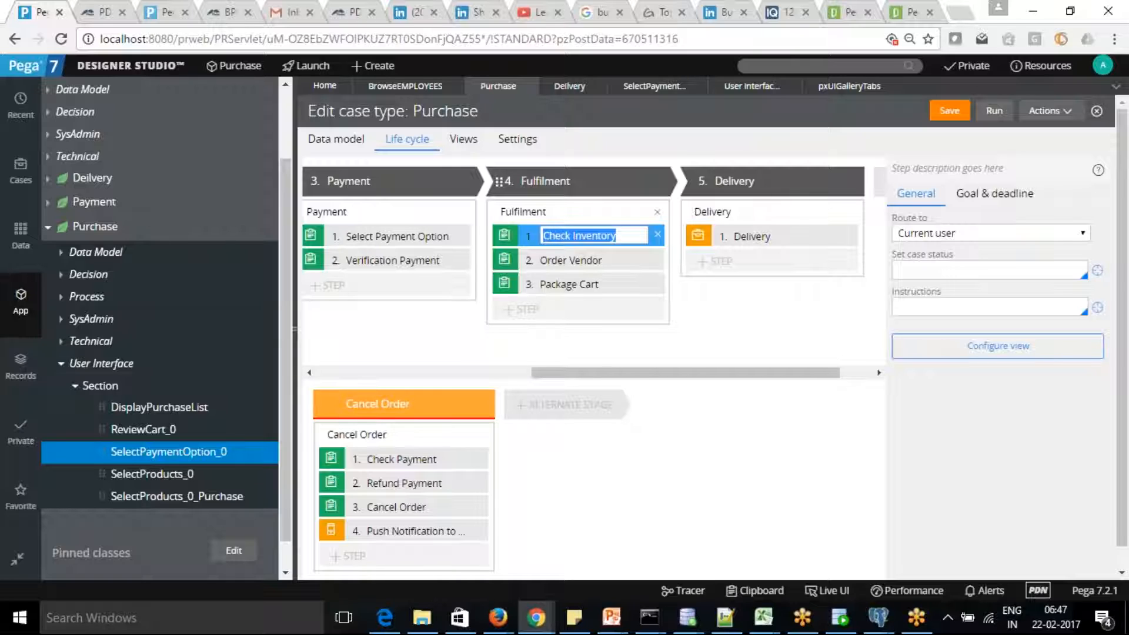
# Route the Check Inventory step to the WaitForOrderFulfillmentWB work queue.
pyautogui.click(1050, 233)
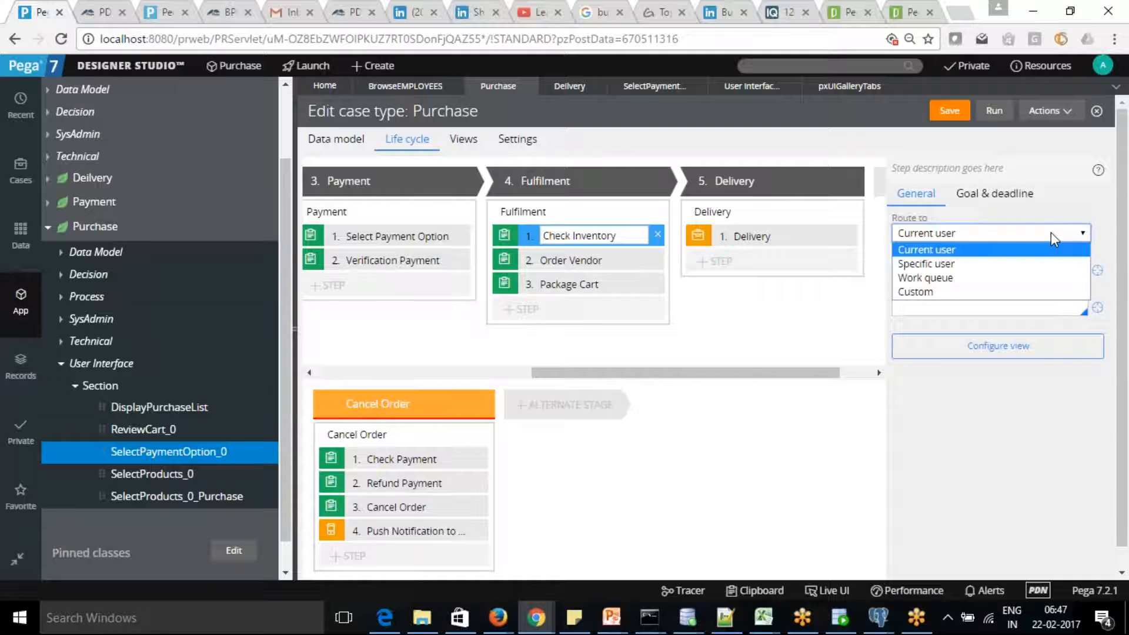
pyautogui.click(1039, 278)
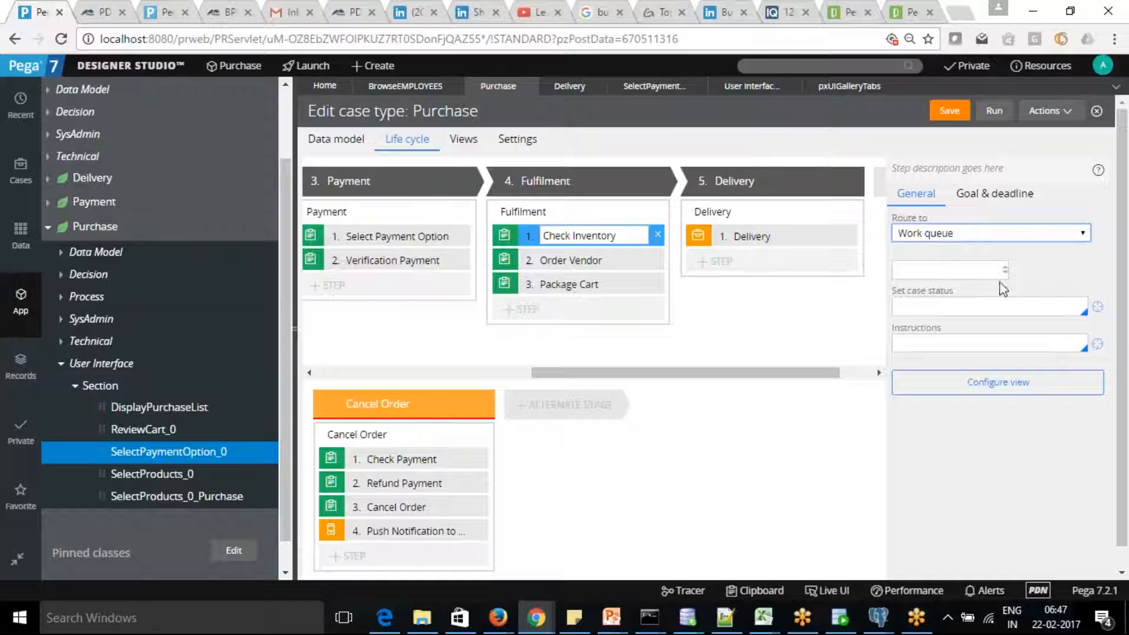
pyautogui.click(945, 270)
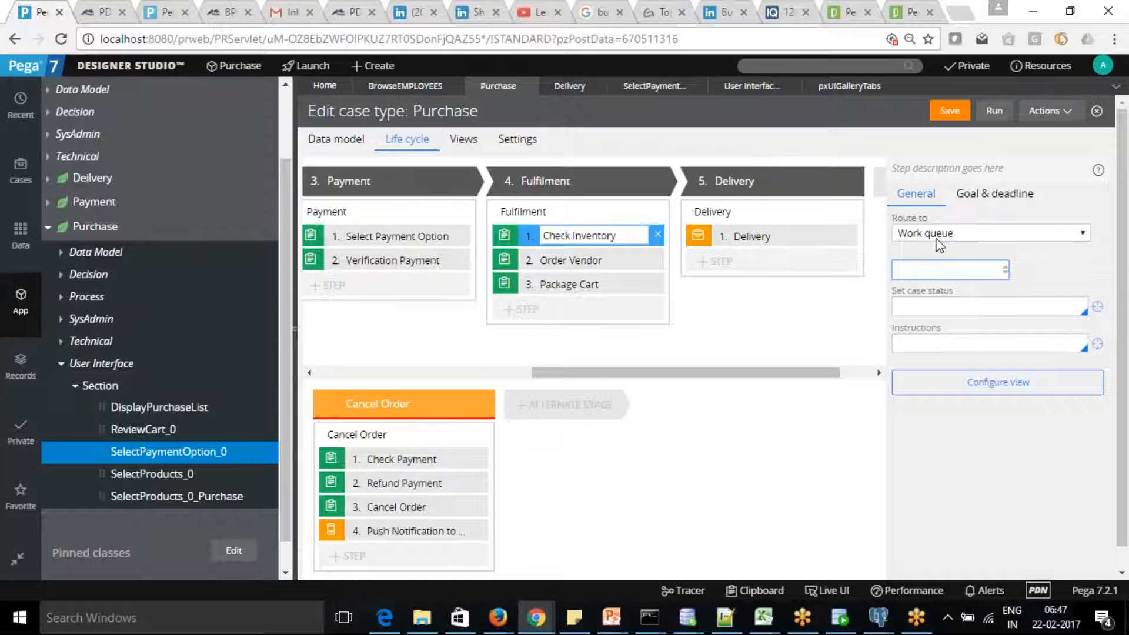
pyautogui.write('C')
pyautogui.press('BackSpace')
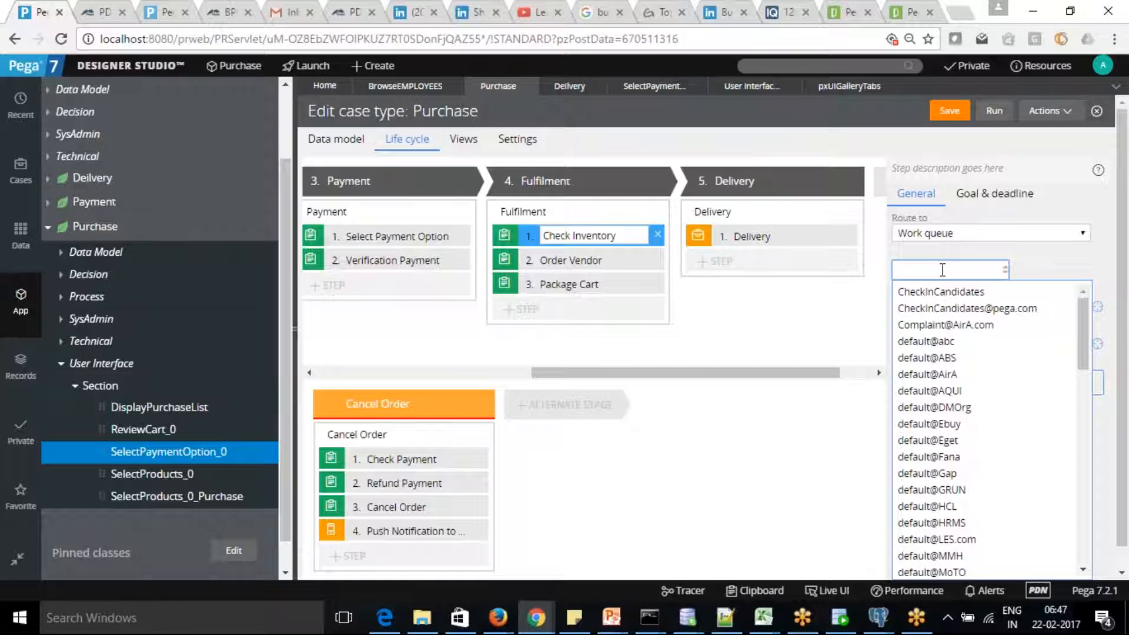
pyautogui.moveTo(1082, 333); pyautogui.dragTo(1095, 478)
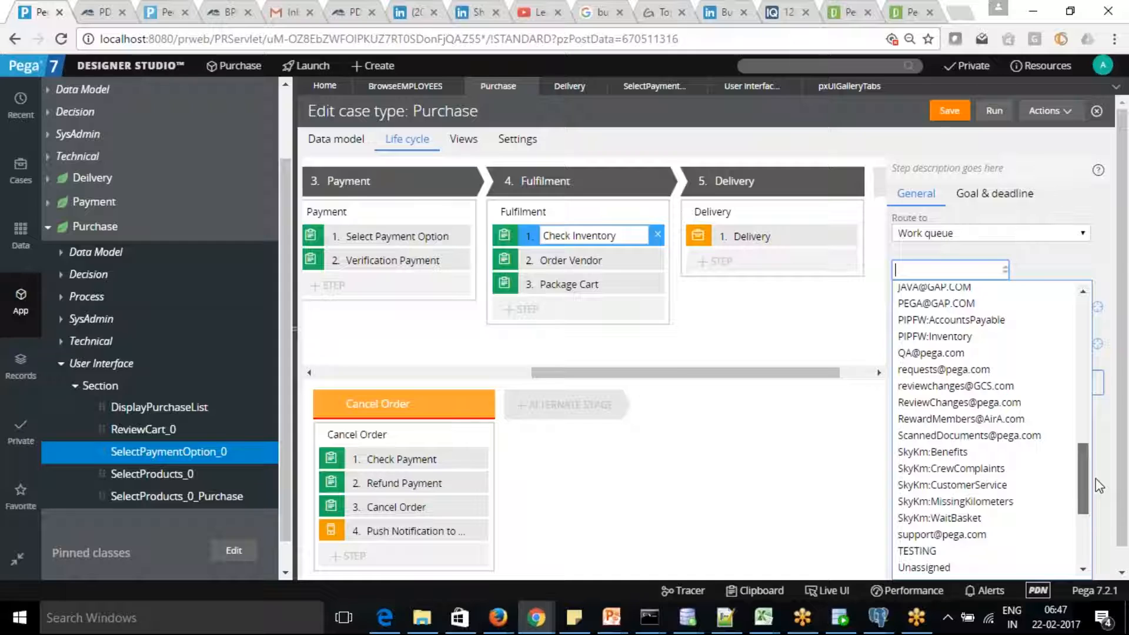
pyautogui.moveTo(1096, 479); pyautogui.dragTo(1105, 524)
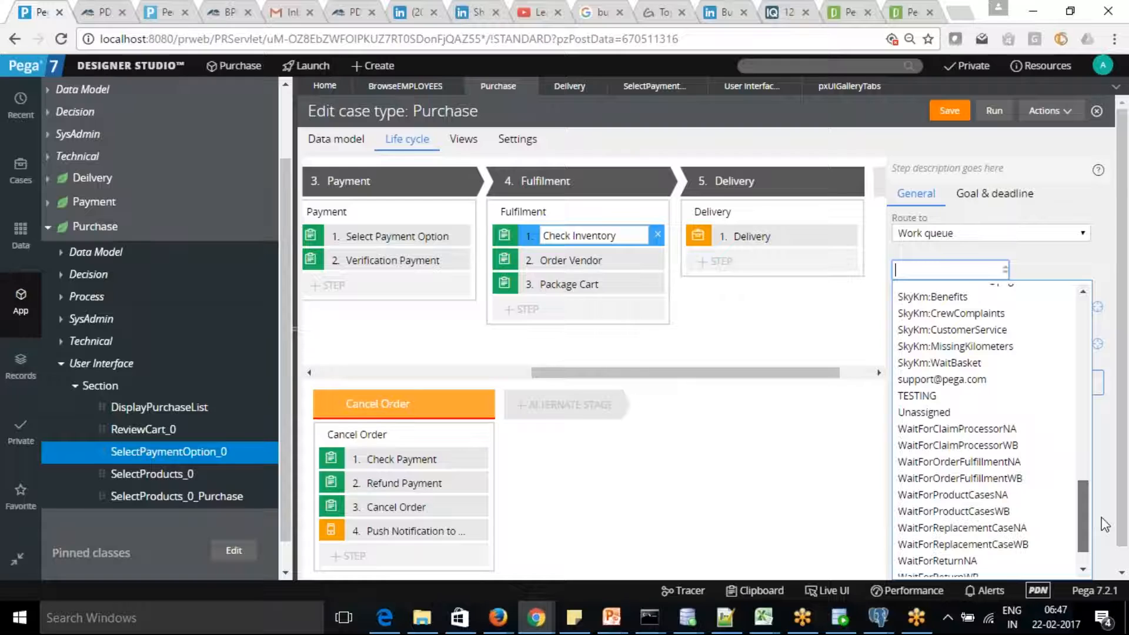
pyautogui.click(962, 478)
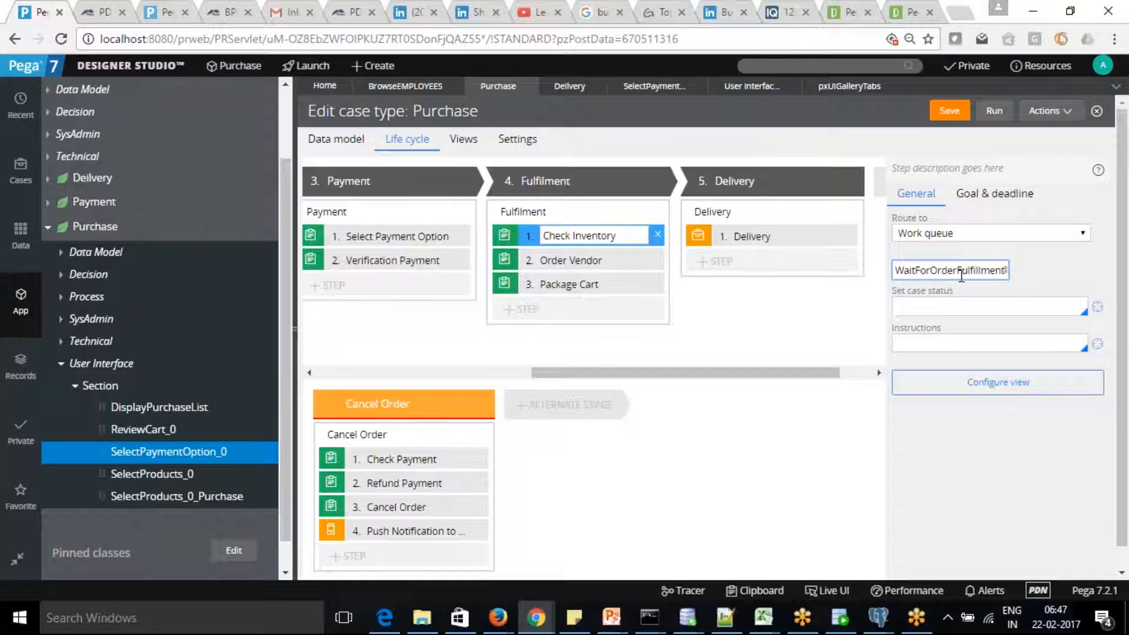
# Copy the WaitForOrderFulfillmentWB name into the rule search box.
pyautogui.moveTo(899, 270); pyautogui.dragTo(1041, 269)
pyautogui.hotkey('ctrl', 'c')
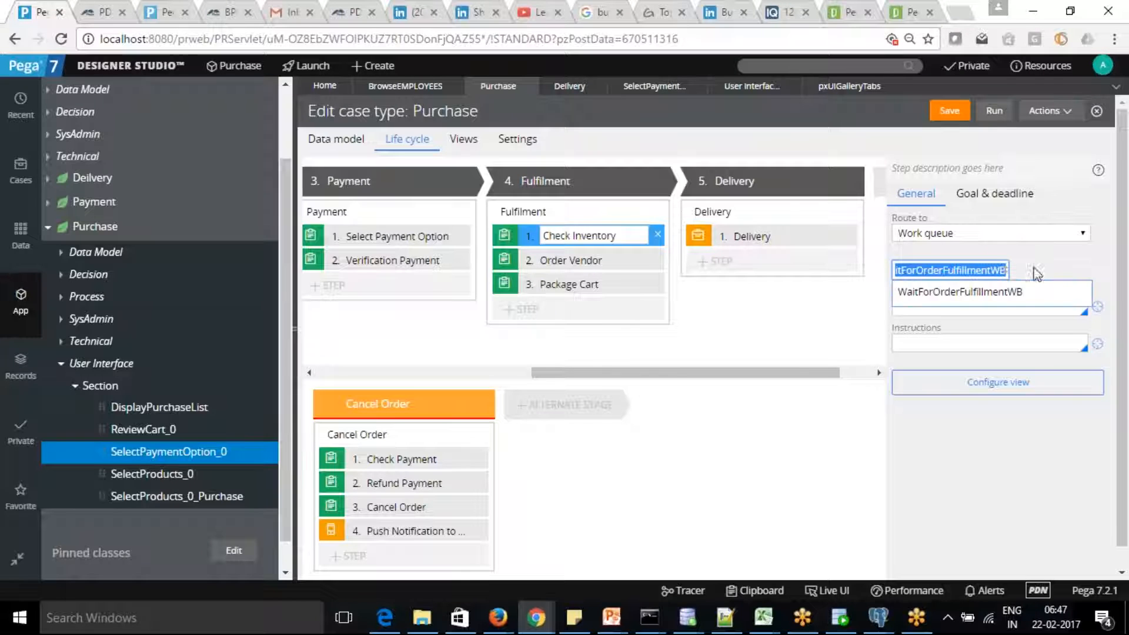
pyautogui.click(818, 68)
pyautogui.hotkey('ctrl', 'v')
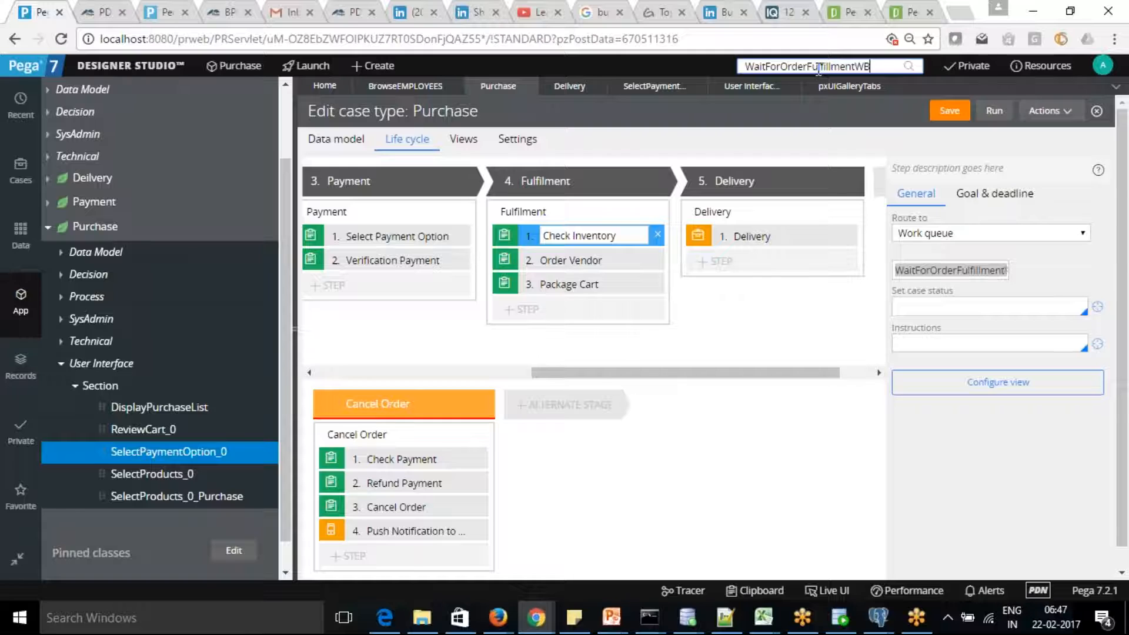
# Search for and open the Order Fulfillment Wait work queue record (GRUN, FW, Support).
pyautogui.press('Return')
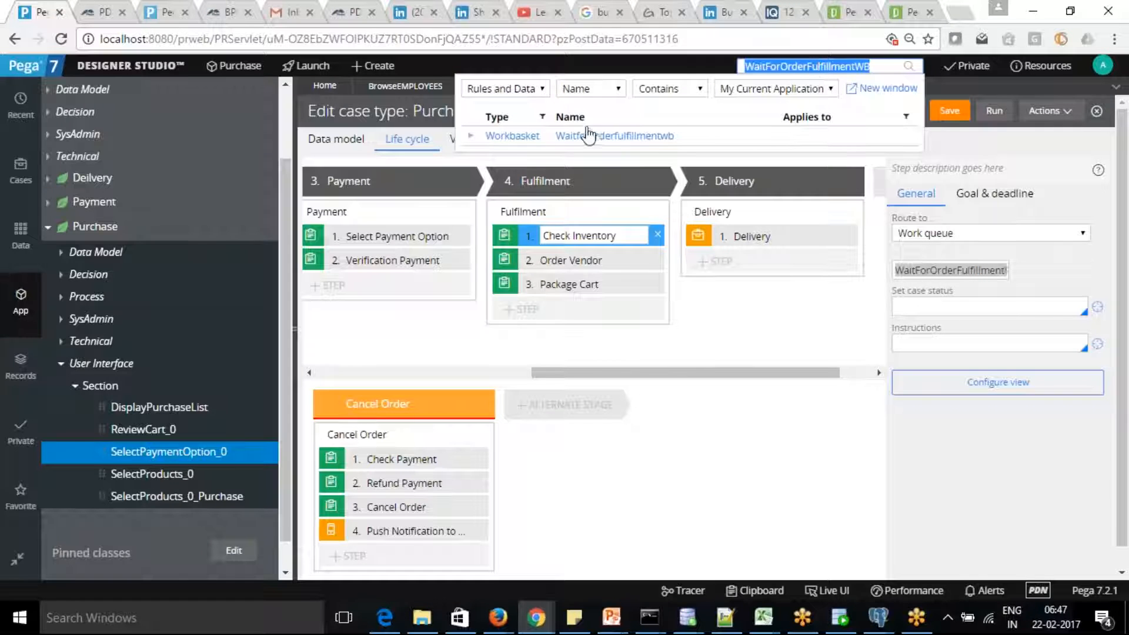
pyautogui.click(585, 137)
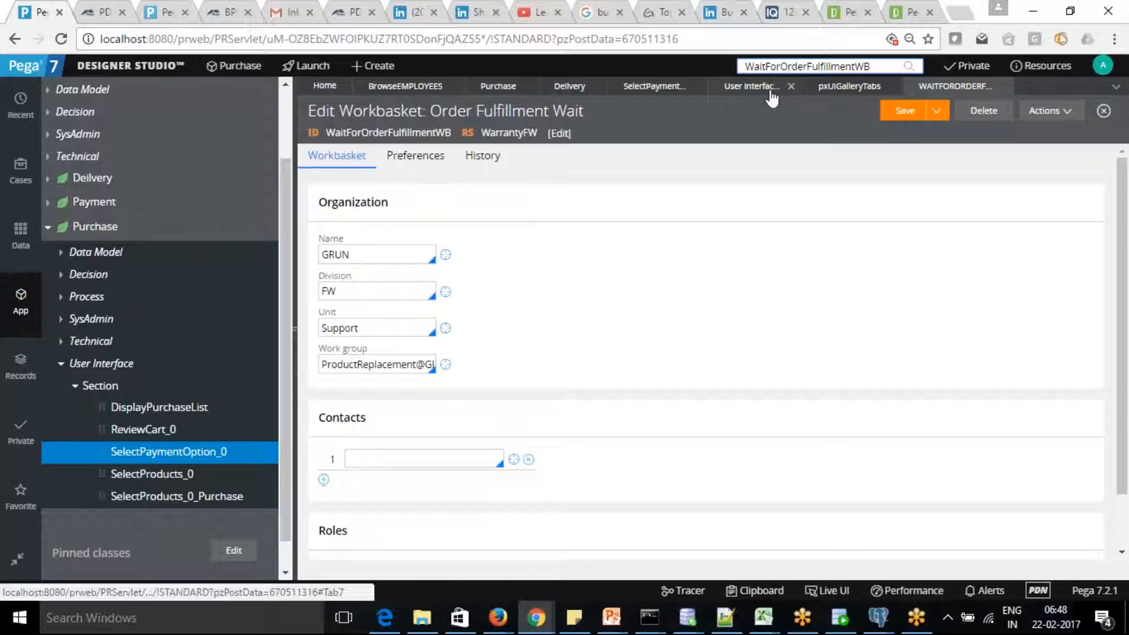
pyautogui.click(843, 94)
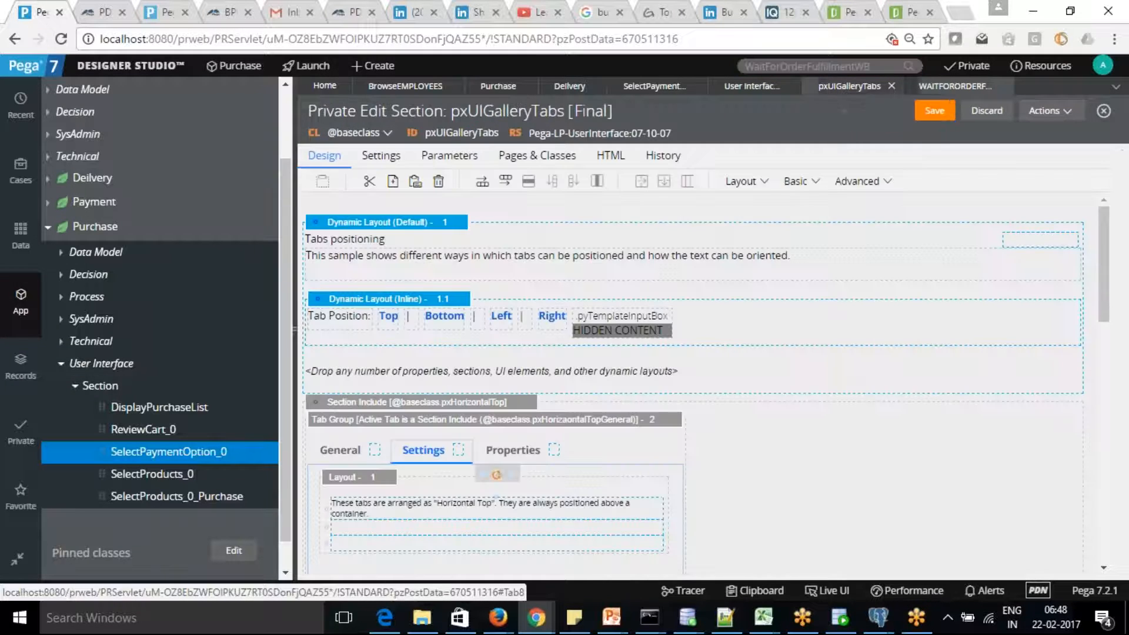
pyautogui.click(744, 89)
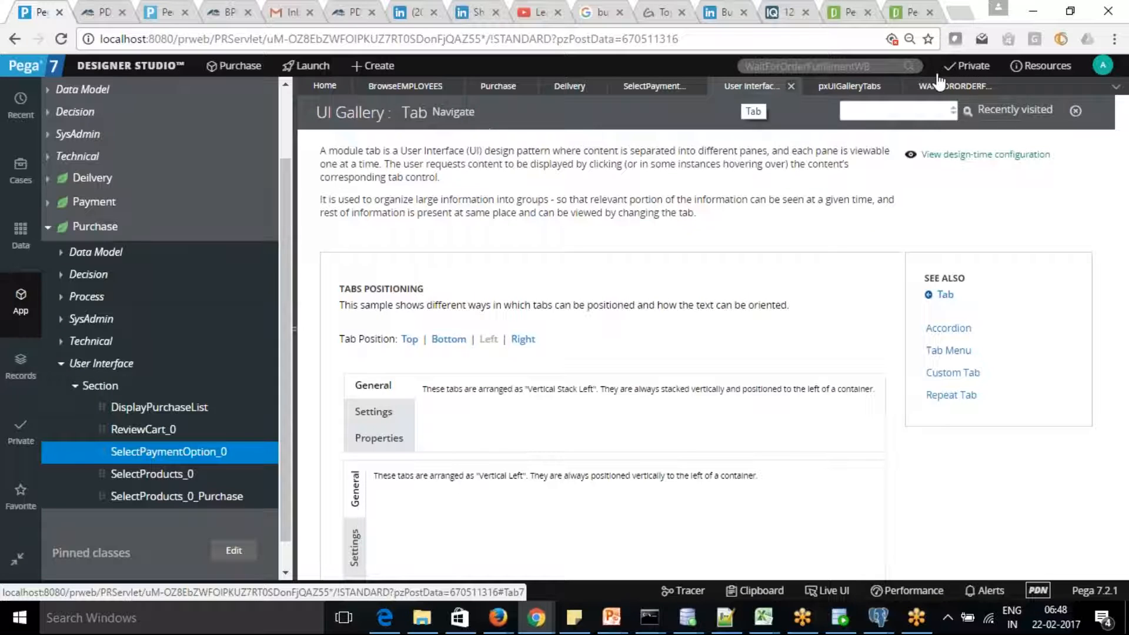
pyautogui.click(944, 87)
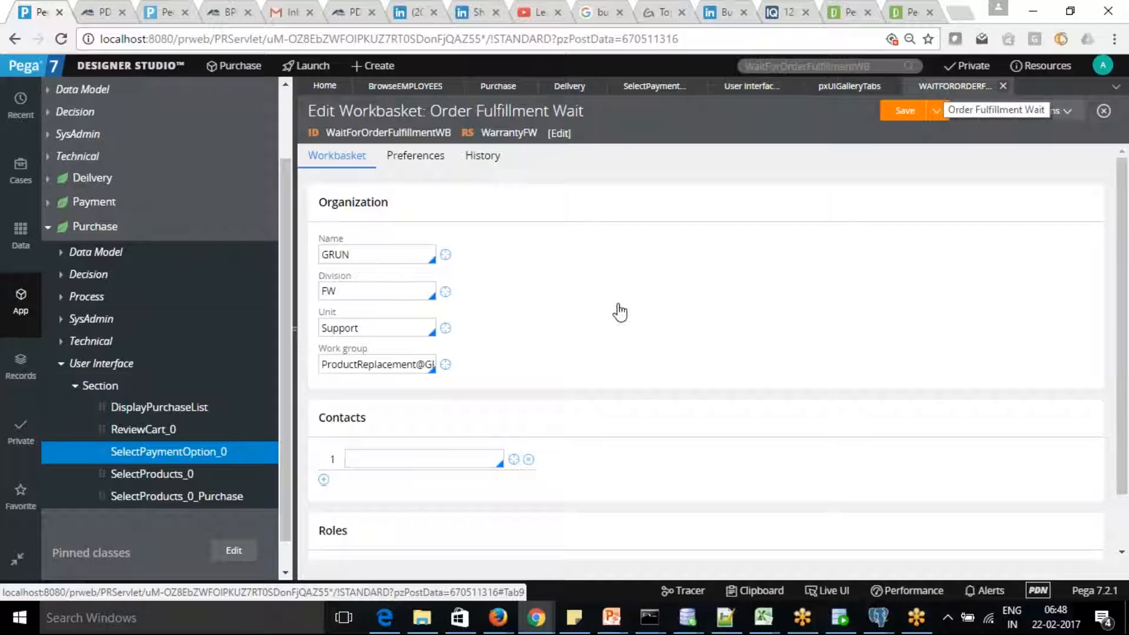
pyautogui.click(967, 66)
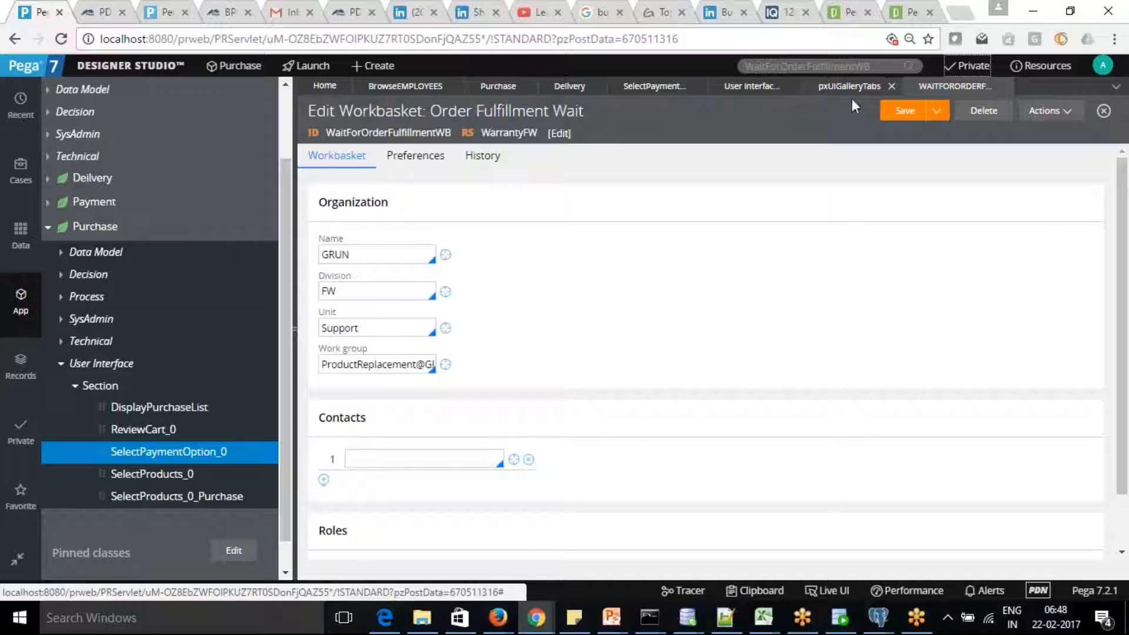
pyautogui.moveTo(876, 66); pyautogui.dragTo(674, 68)
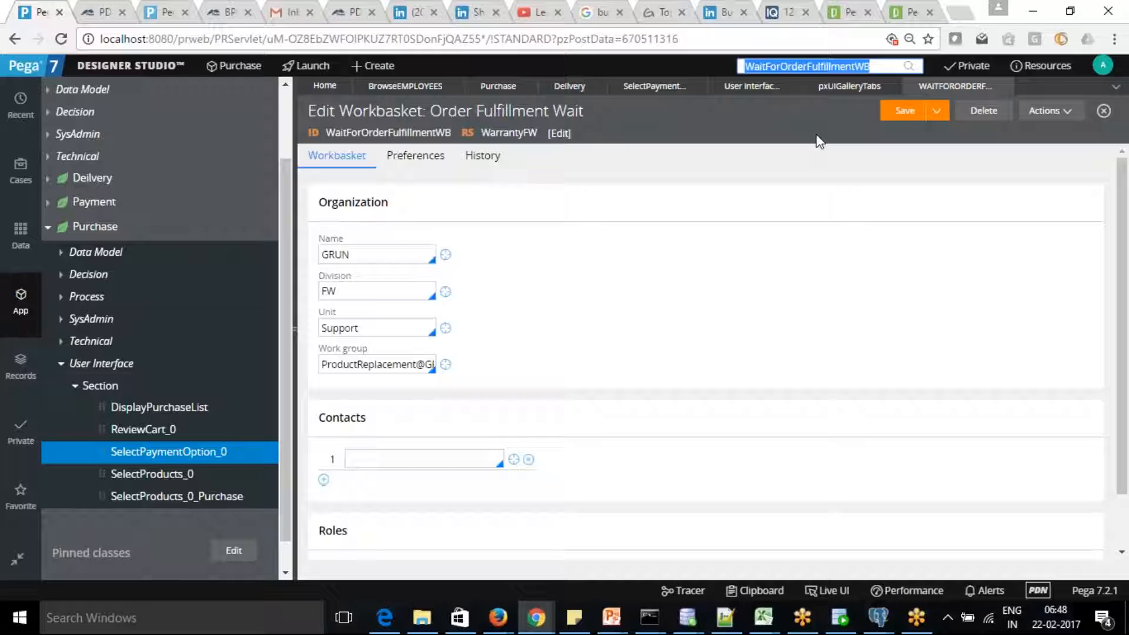
# Close the work queue record and return to the Purchase life cycle.
pyautogui.click(1004, 86)
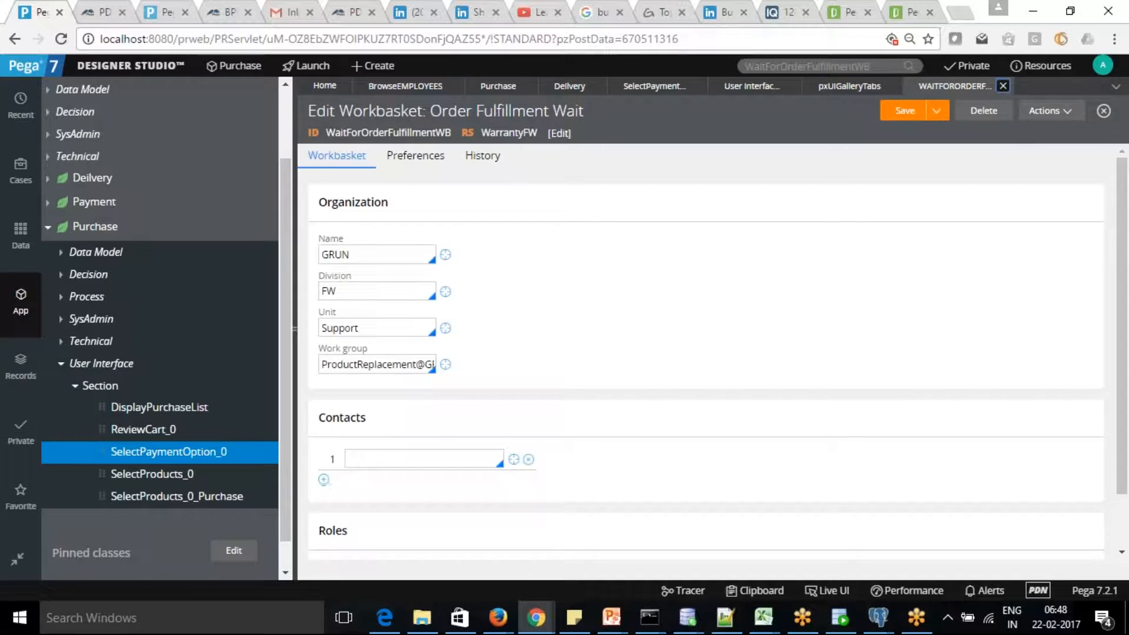
pyautogui.click(654, 86)
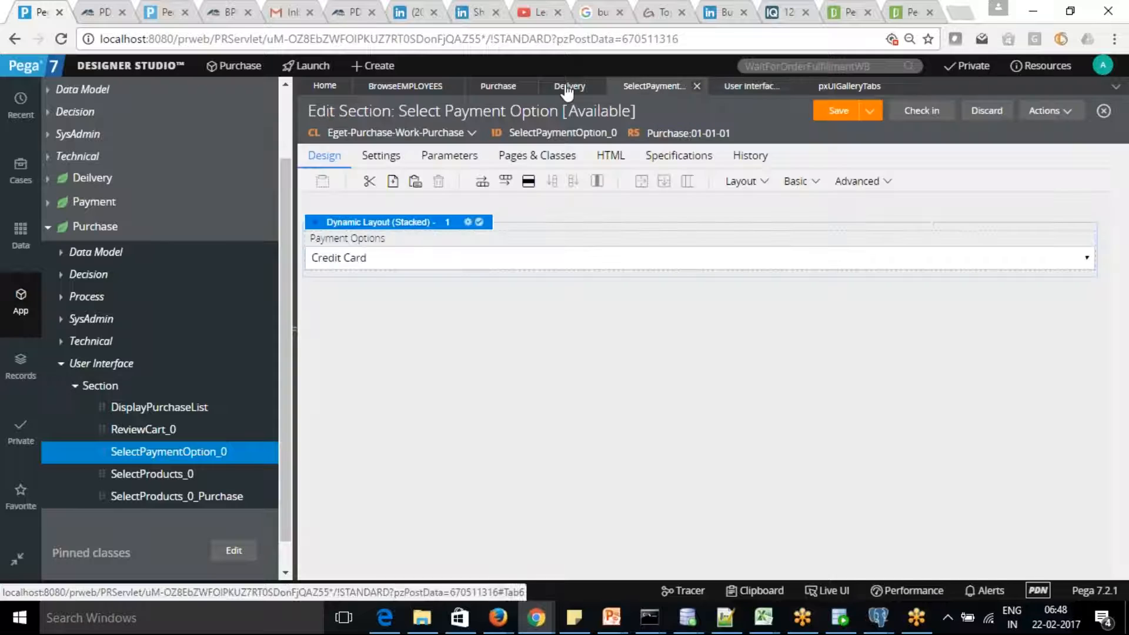
pyautogui.click(568, 87)
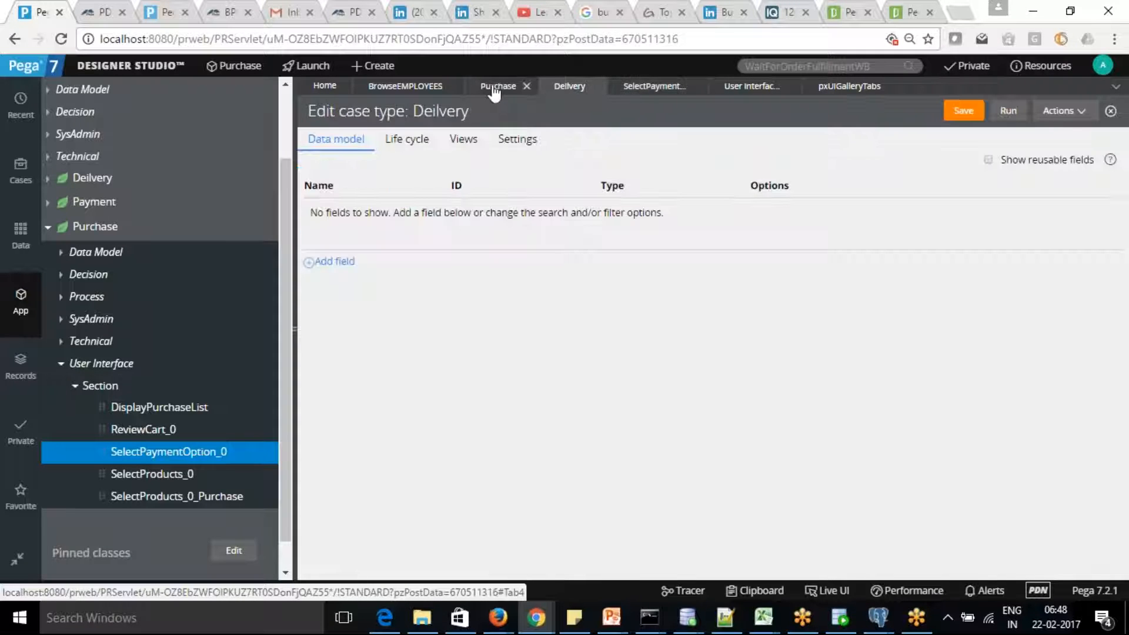
pyautogui.click(494, 89)
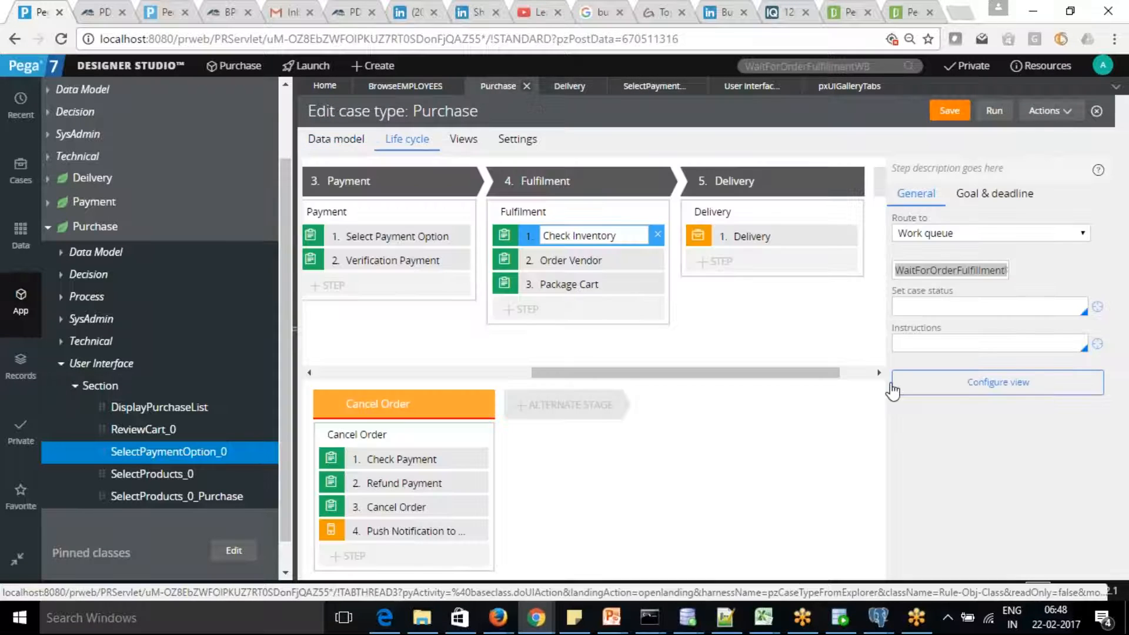
# Delete 'WaitFor' so the Check Inventory work queue reads OrderFulfillmentWB.
pyautogui.click(949, 272)
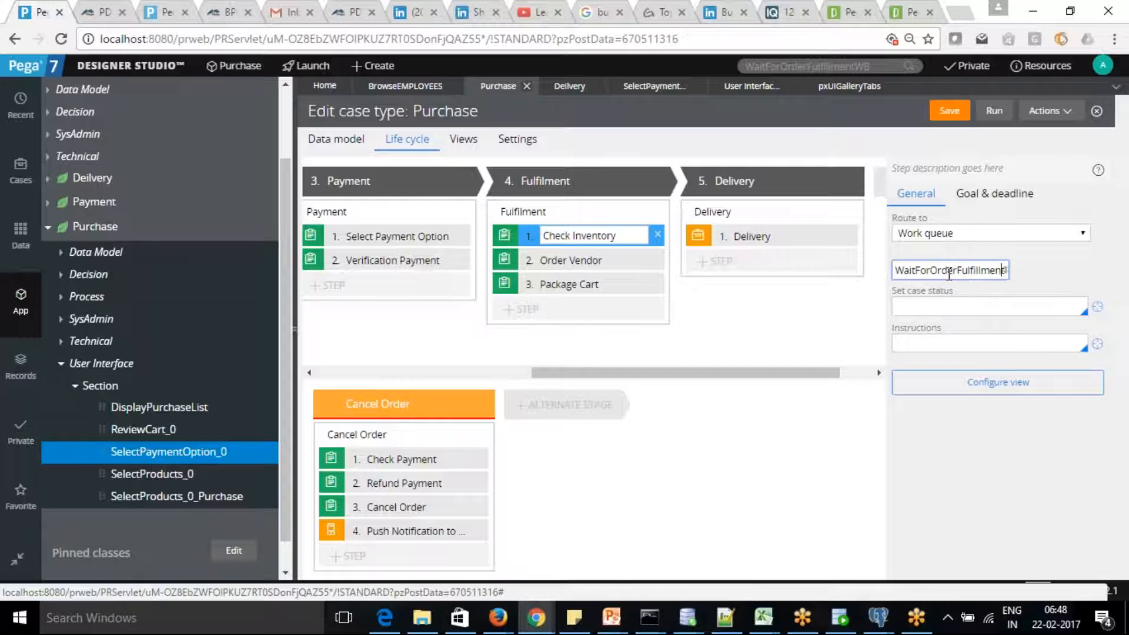
pyautogui.doubleClick(948, 270)
pyautogui.click(934, 270)
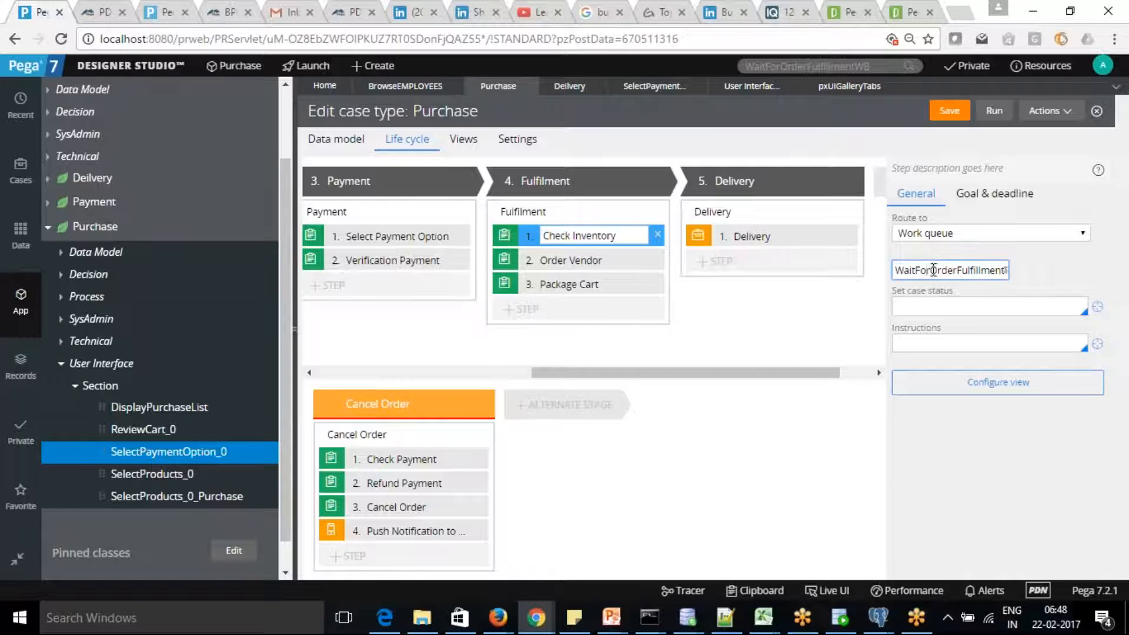
pyautogui.moveTo(934, 270); pyautogui.dragTo(872, 270)
pyautogui.press('BackSpace')
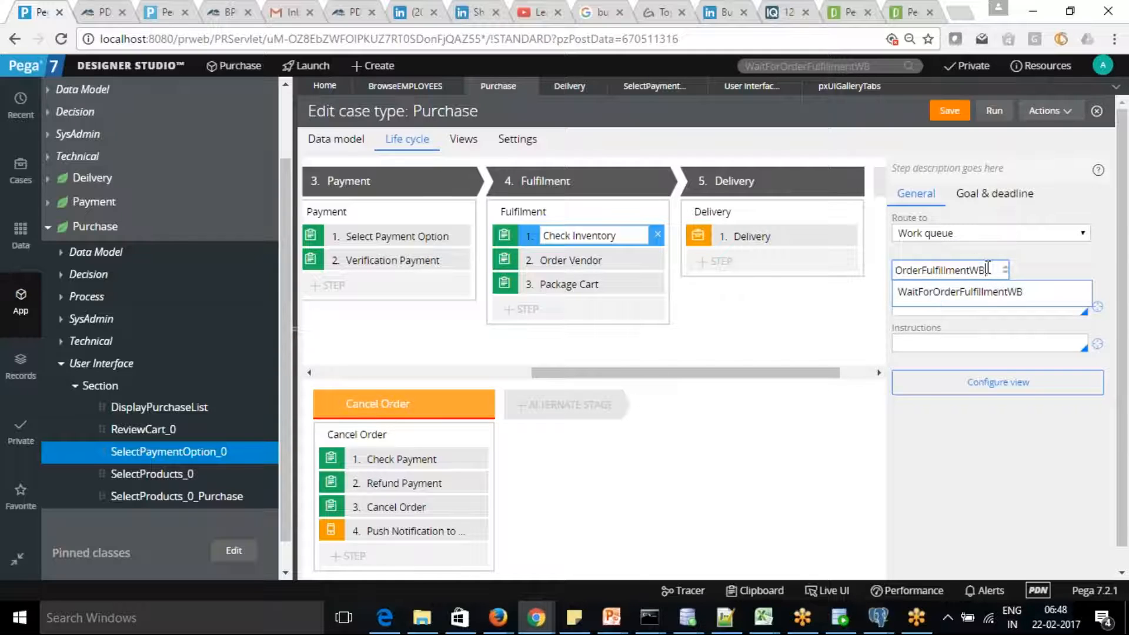
pyautogui.moveTo(986, 270); pyautogui.dragTo(771, 268)
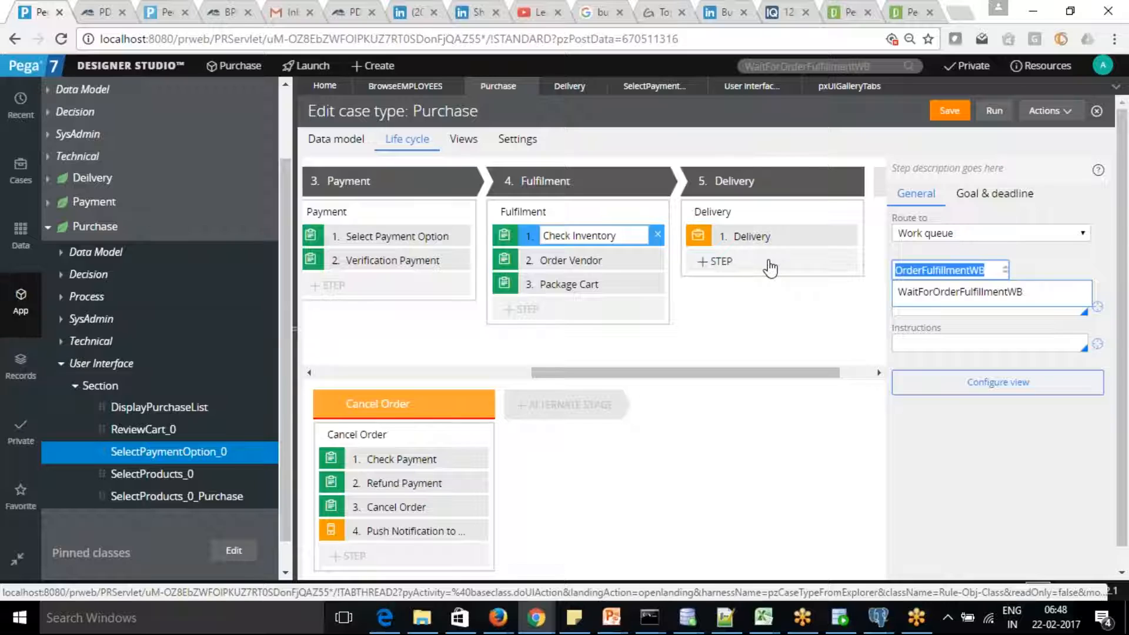
pyautogui.click(829, 310)
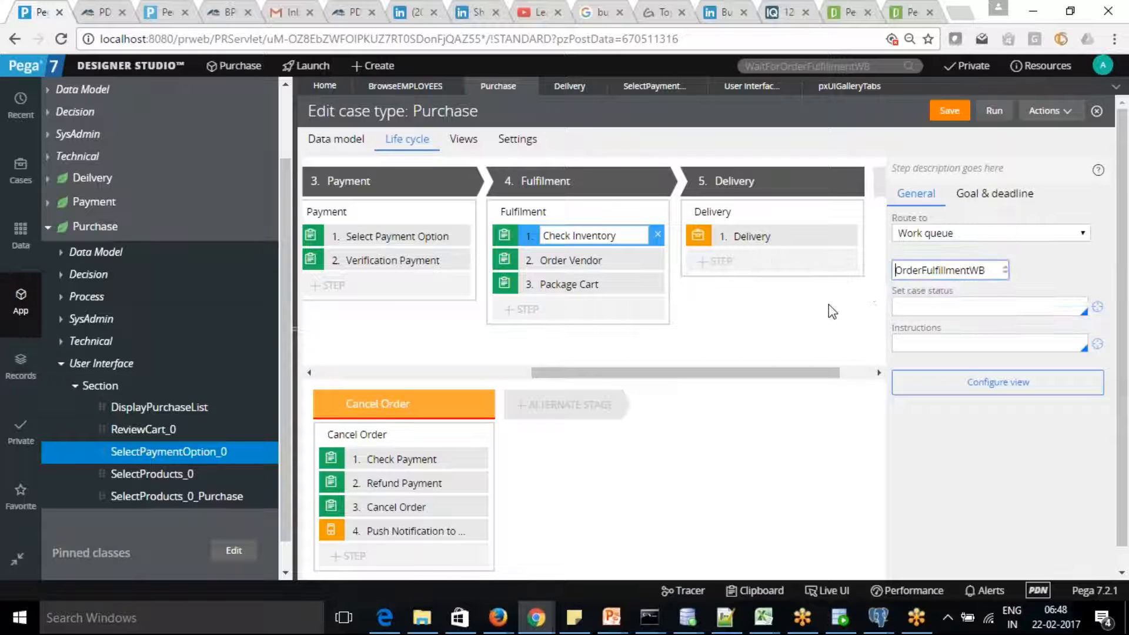
# Change the Check Inventory step's work queue to default@Eget.
pyautogui.click(990, 270)
pyautogui.press('BackSpace')
pyautogui.press('BackSpace')
pyautogui.press('BackSpace')
pyautogui.press('BackSpace')
pyautogui.press('BackSpace')
pyautogui.press('BackSpace')
pyautogui.press('BackSpace')
pyautogui.press('BackSpace')
pyautogui.press('BackSpace')
pyautogui.press('BackSpace')
pyautogui.press('BackSpace')
pyautogui.press('BackSpace')
pyautogui.press('BackSpace')
pyautogui.press('BackSpace')
pyautogui.press('BackSpace')
pyautogui.press('BackSpace')
pyautogui.press('BackSpace')
pyautogui.press('BackSpace')
pyautogui.write('D')
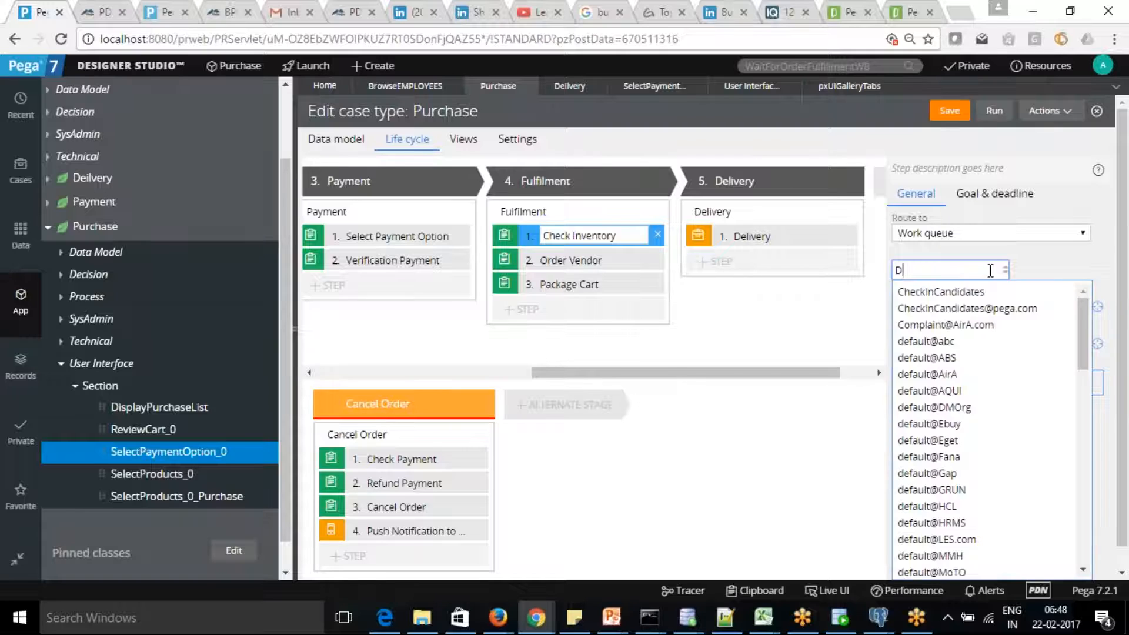
pyautogui.write('efault')
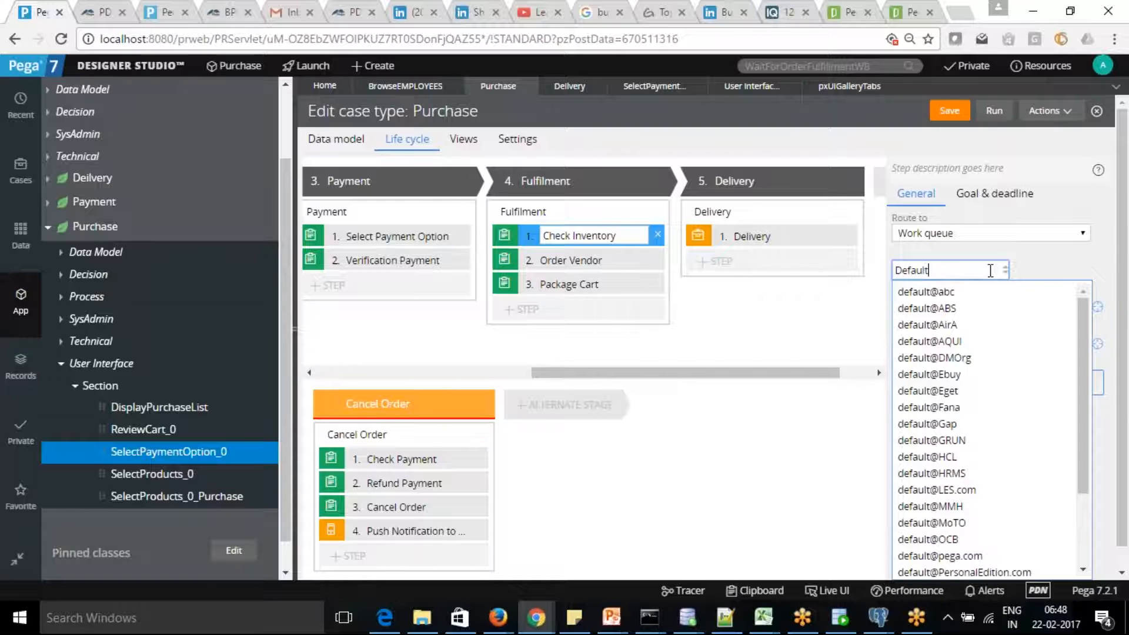
pyautogui.write('@Eget')
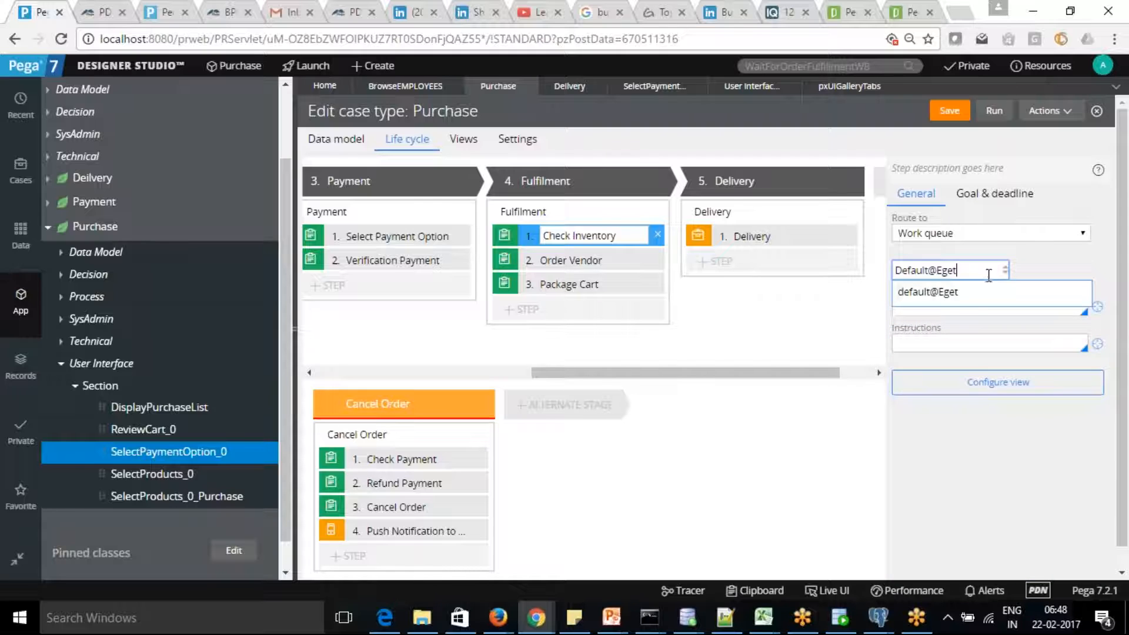
pyautogui.click(973, 294)
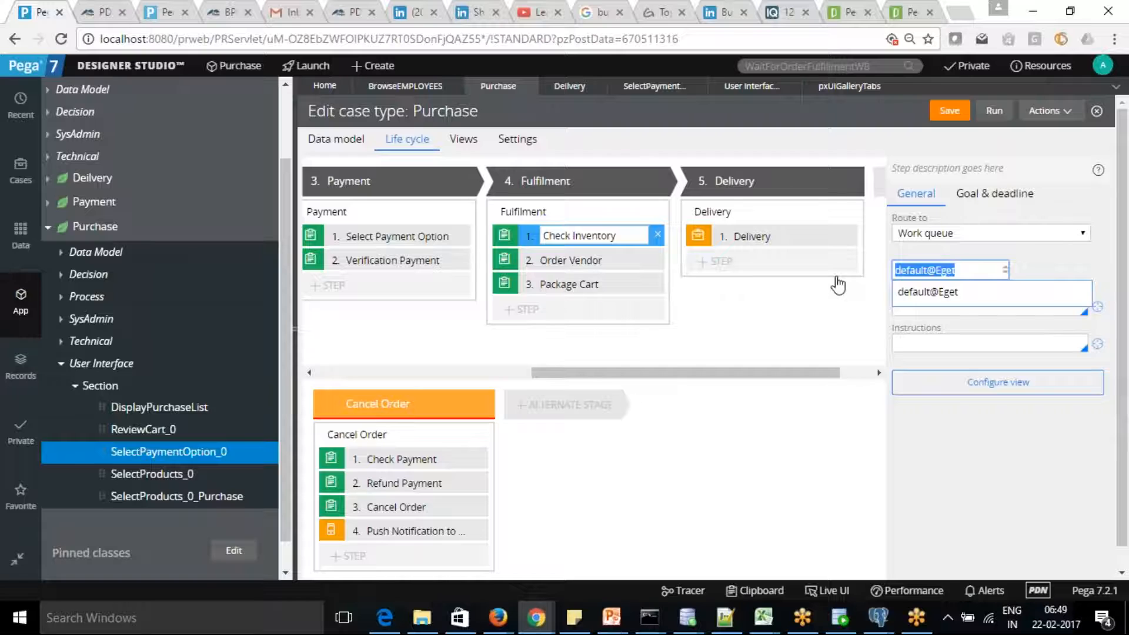
# Search the rules for default@Eget to list its Work Group and Workbasket.
pyautogui.moveTo(881, 63); pyautogui.dragTo(578, 75)
pyautogui.hotkey('ctrl', 'v')
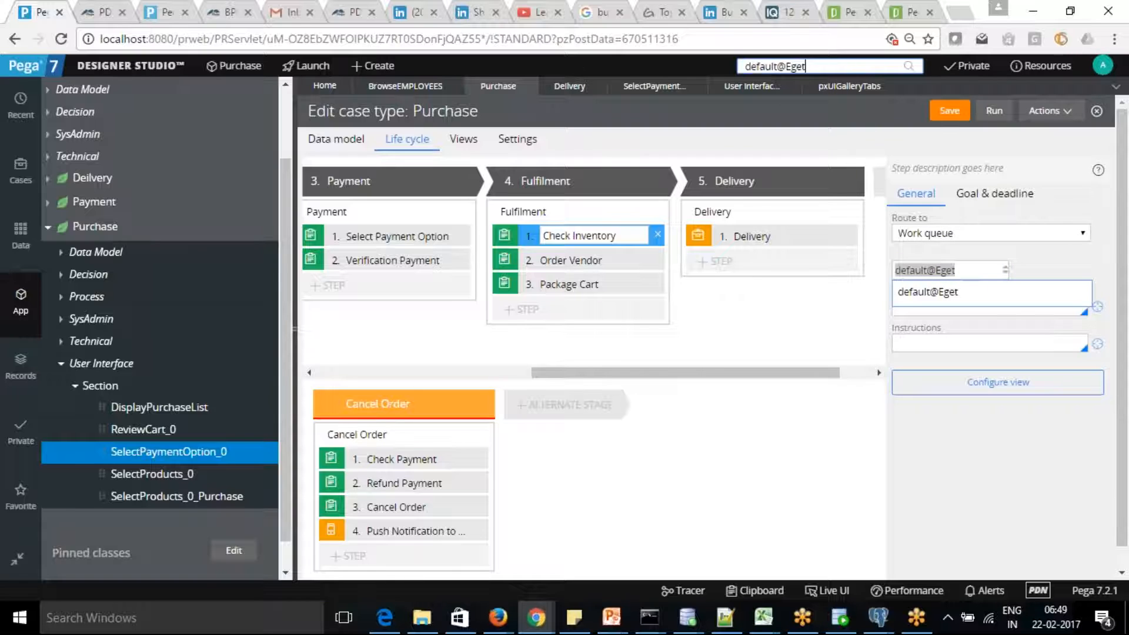
pyautogui.press('Return')
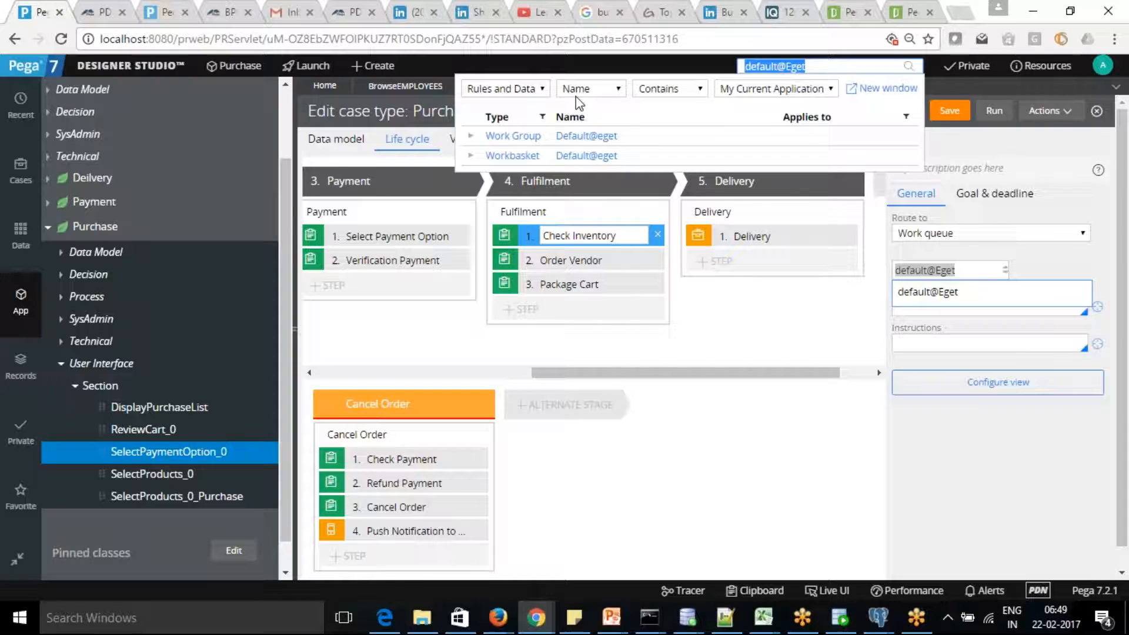
# Open the default@Eget workbasket and start saving a copy of it.
pyautogui.click(589, 160)
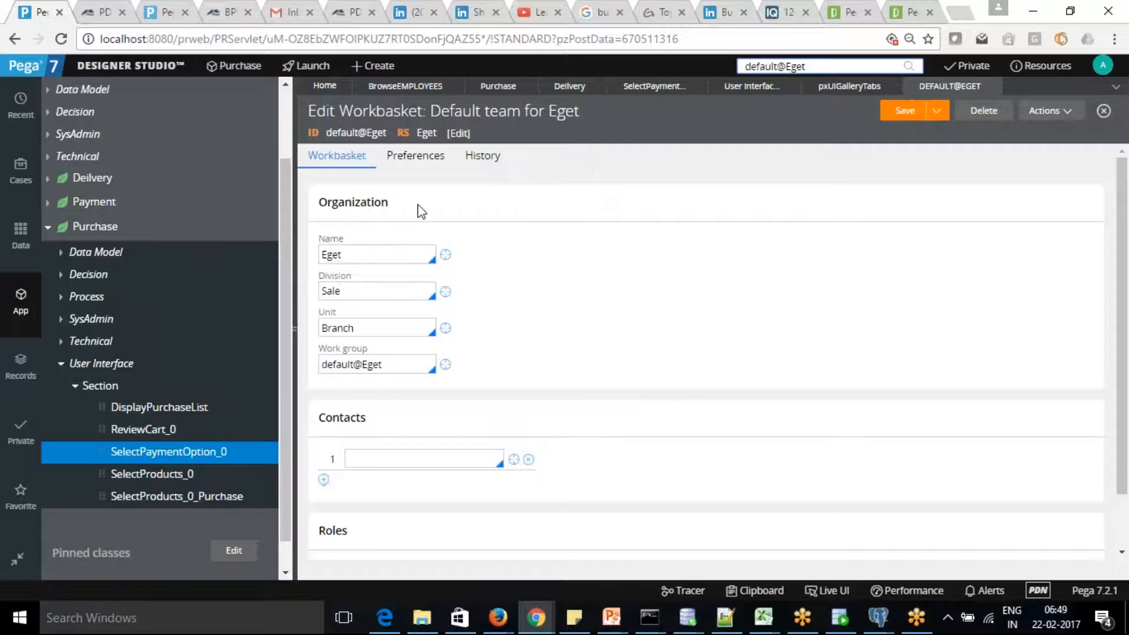
pyautogui.click(936, 115)
pyautogui.click(919, 134)
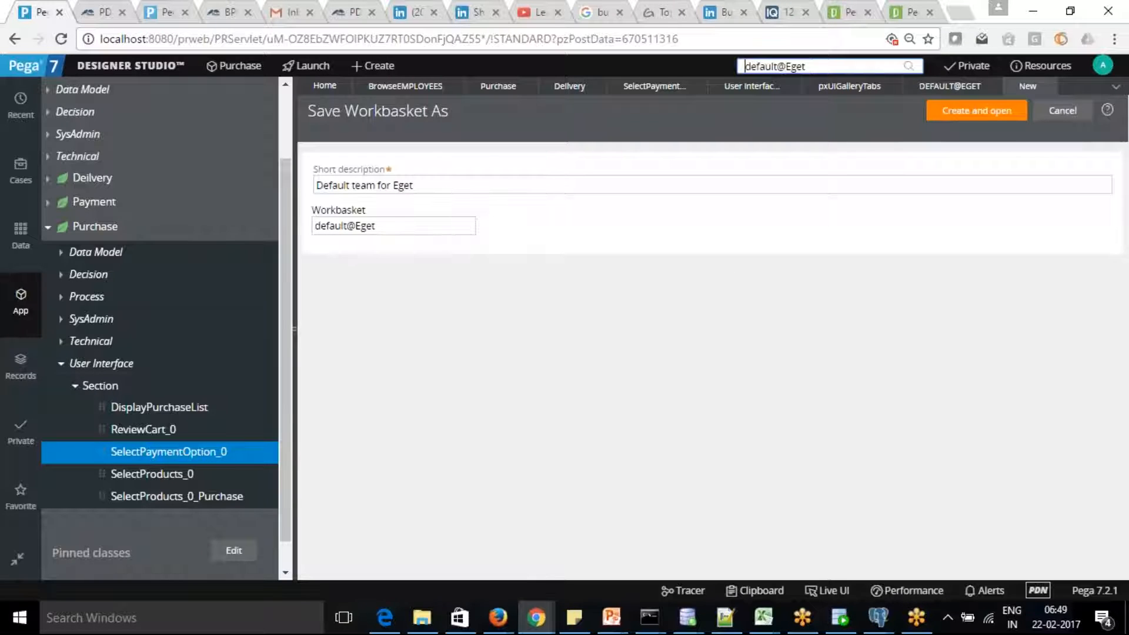
# Describe the copy as 'Order Fulfilment for Eget', name it OrderFulfilment@Eget, and create it.
pyautogui.moveTo(377, 184); pyautogui.dragTo(206, 169)
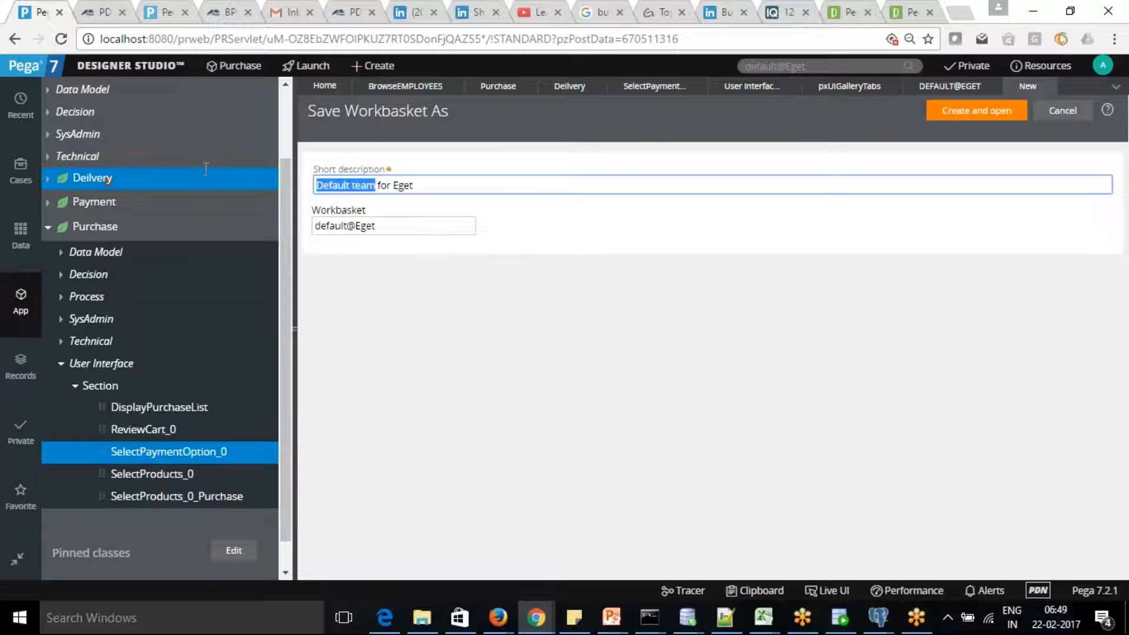
pyautogui.write('Ordrr')
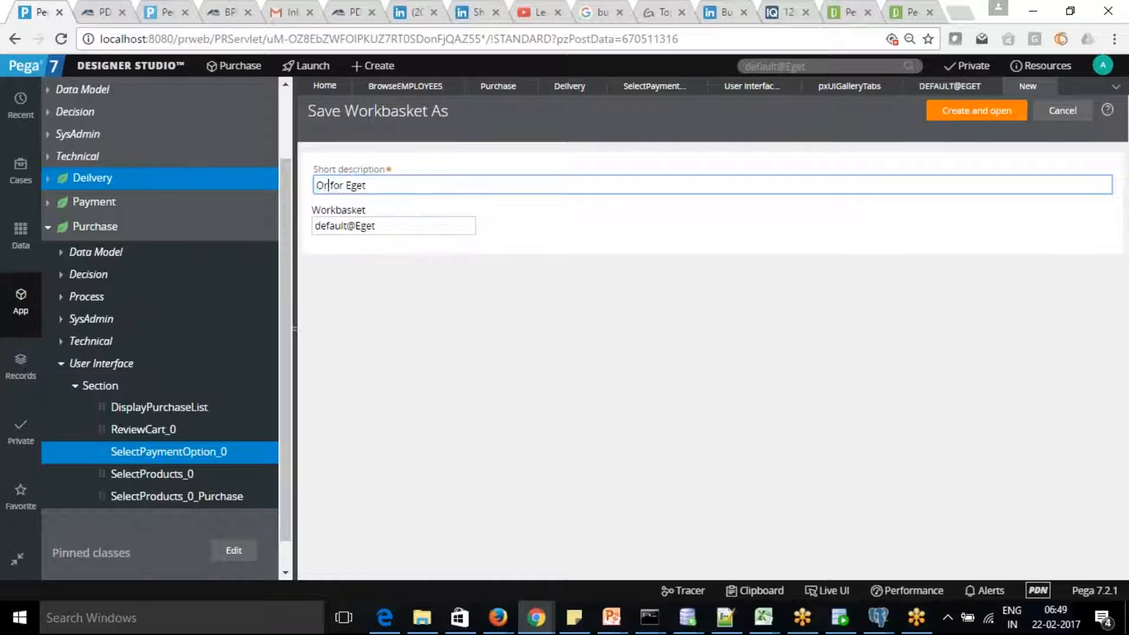
pyautogui.press('BackSpace')
pyautogui.press('BackSpace')
pyautogui.write('er Fulfilment')
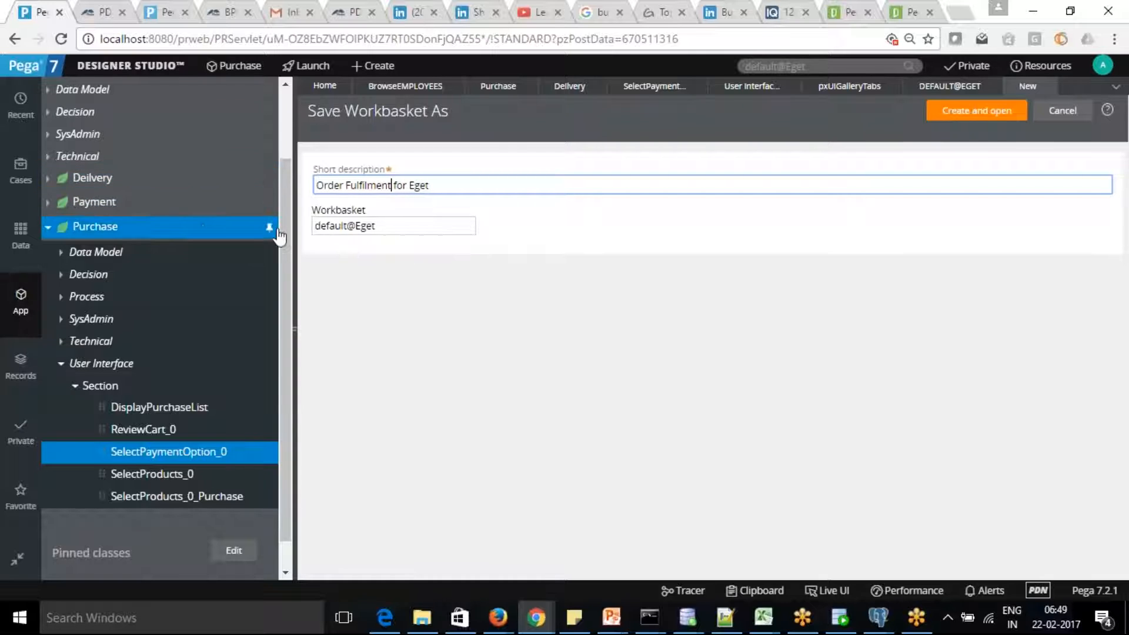
pyautogui.press('Tab')
pyautogui.write('OrderFu')
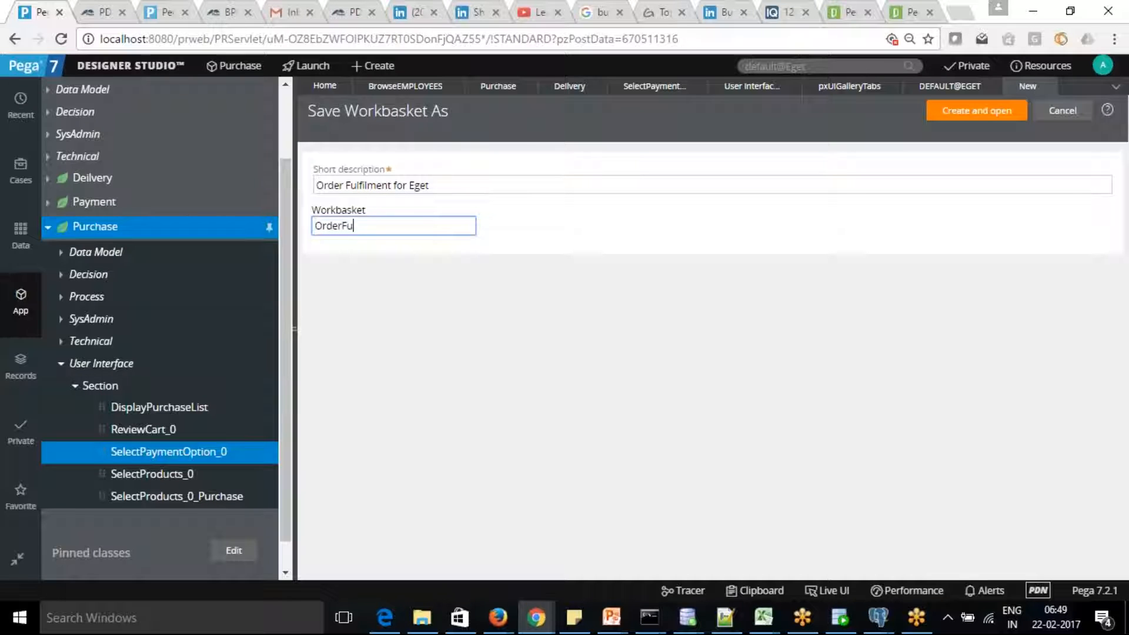
pyautogui.write('lfilment@')
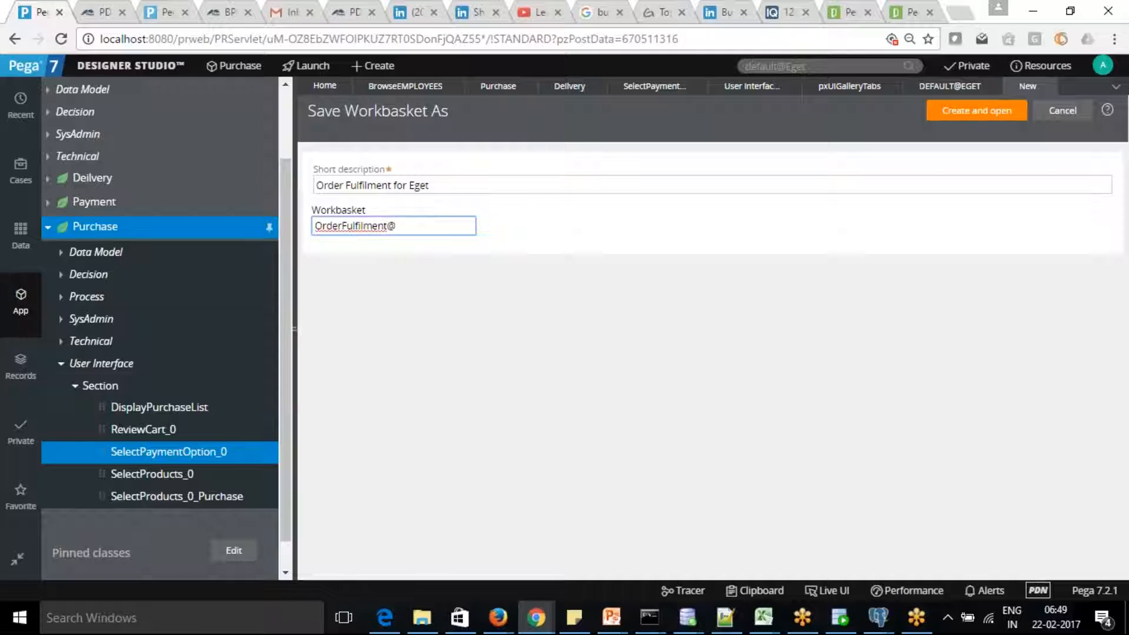
pyautogui.write('Eget')
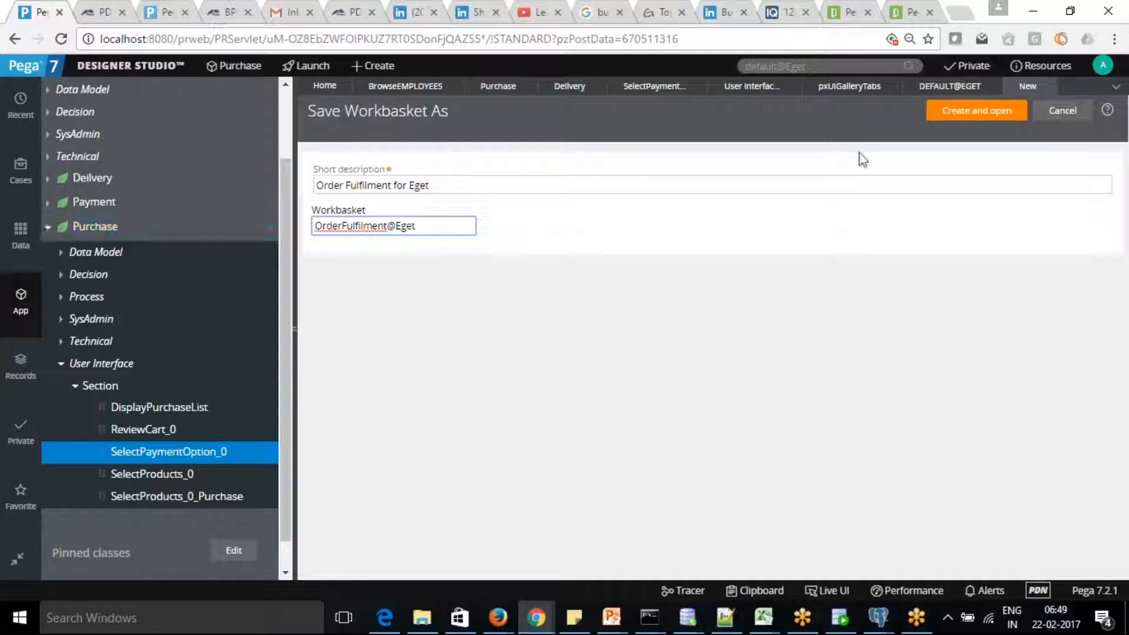
pyautogui.click(980, 117)
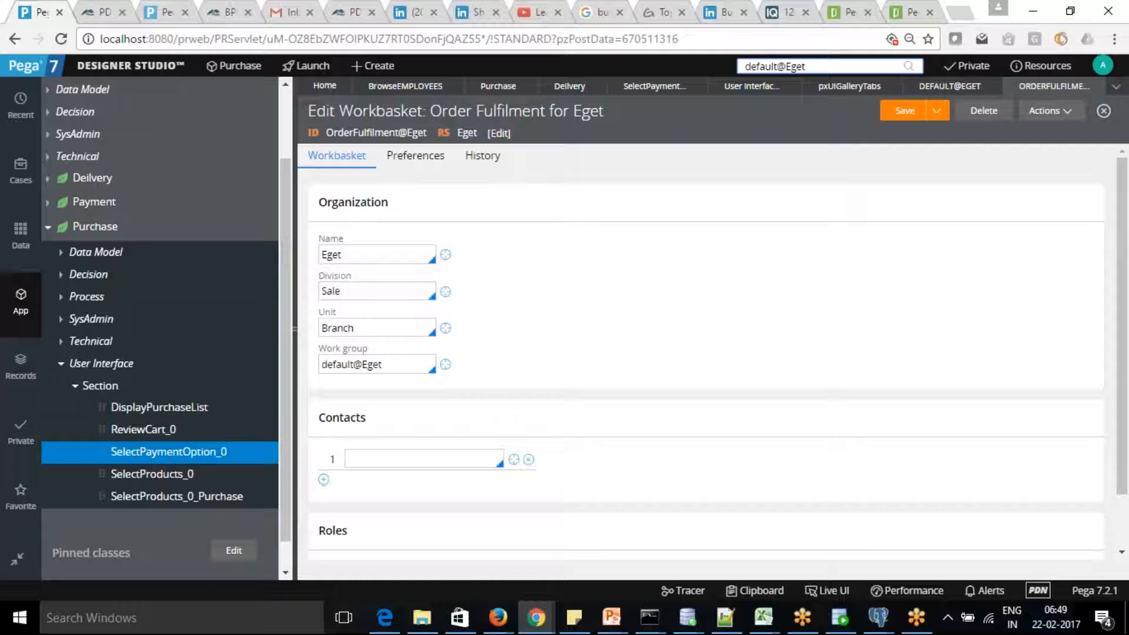
# Save the Order Fulfilment workbasket and select its OrderFulfilment@Eget record ID.
pyautogui.click(905, 111)
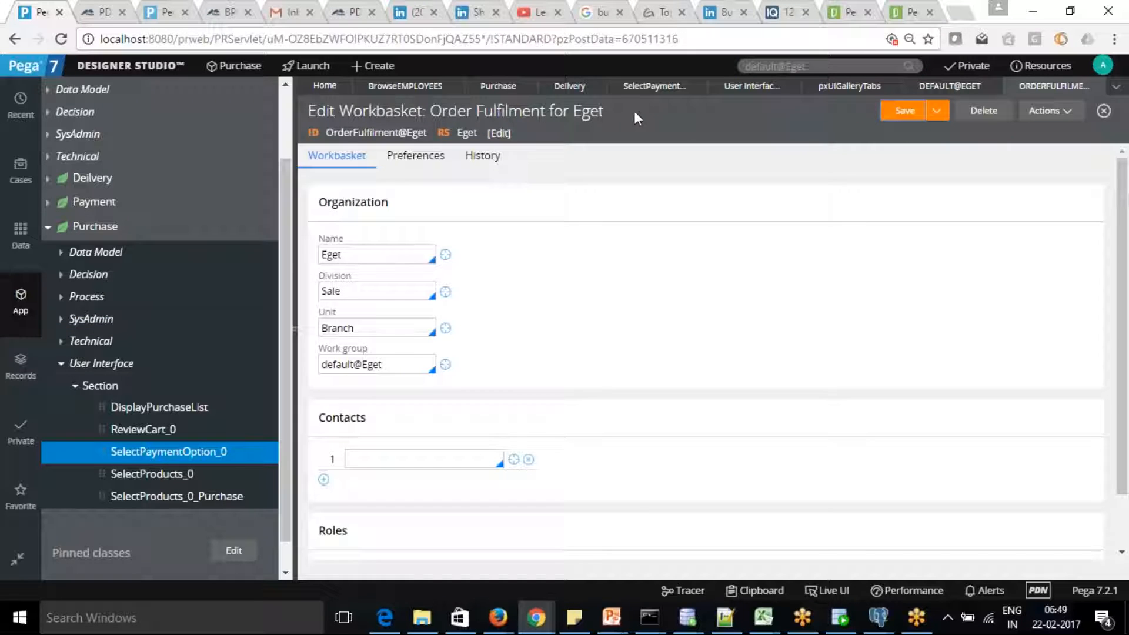
pyautogui.moveTo(326, 133); pyautogui.dragTo(428, 133)
pyautogui.hotkey('ctrl', 'c')
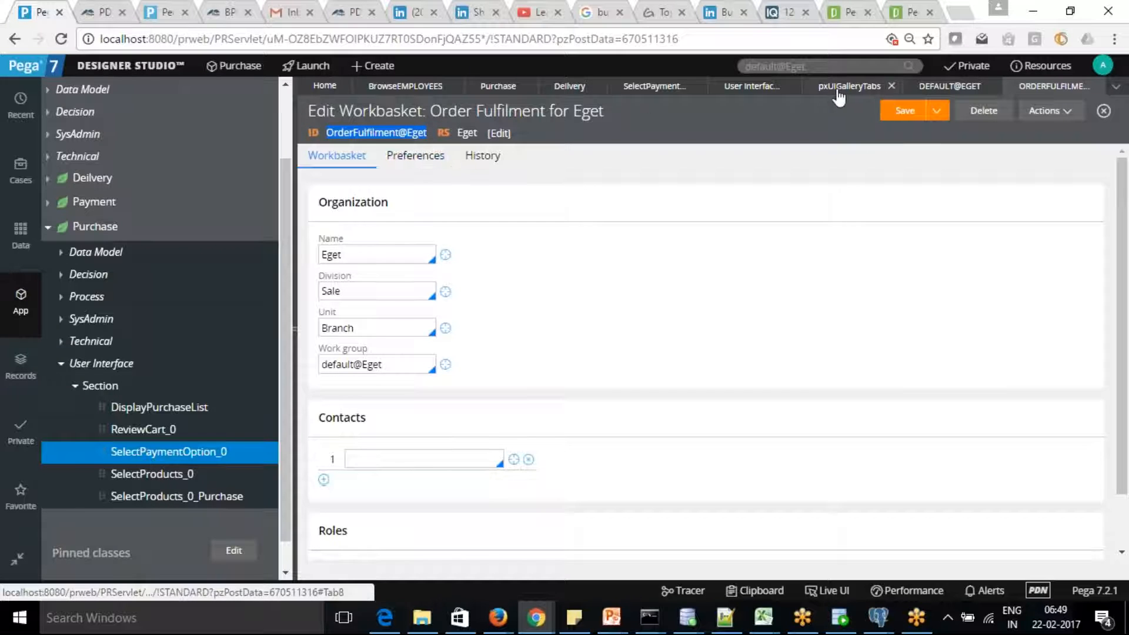
pyautogui.click(742, 86)
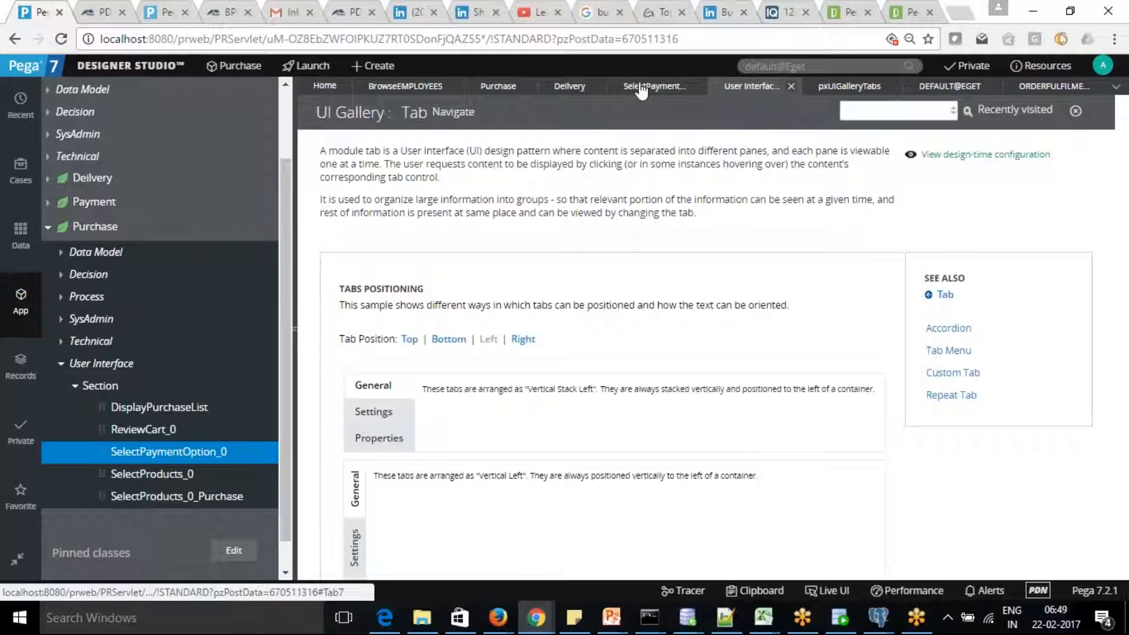
# Route the Check Inventory step to the OrderFulfilment@Eget work queue.
pyautogui.click(506, 87)
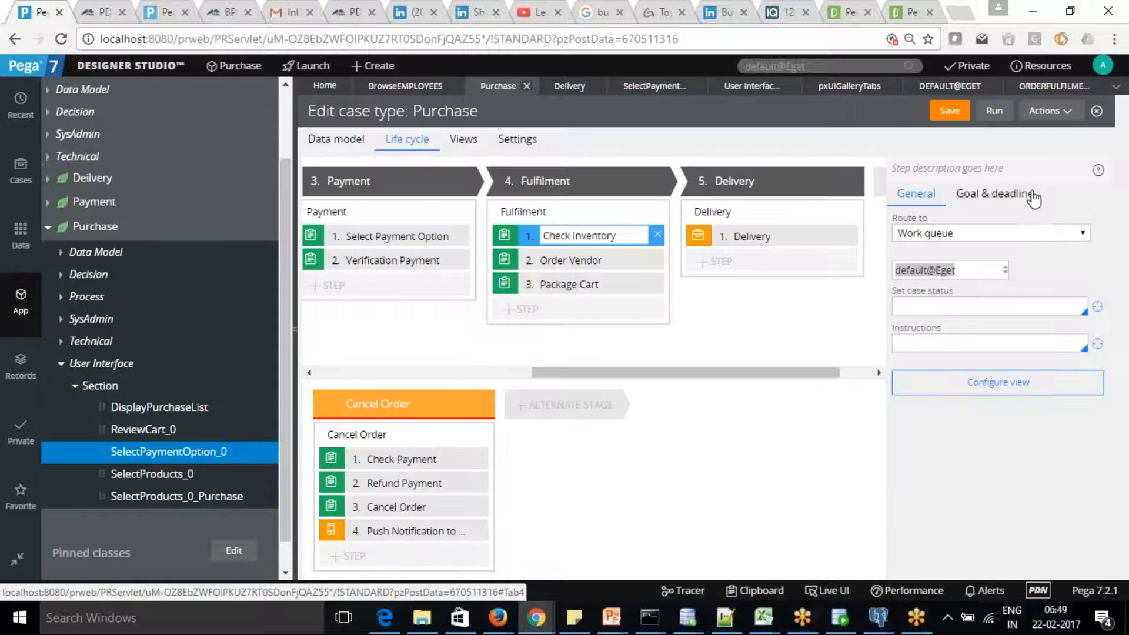
pyautogui.click(962, 269)
pyautogui.hotkey('ctrl', 'a')
pyautogui.hotkey('ctrl', 'v')
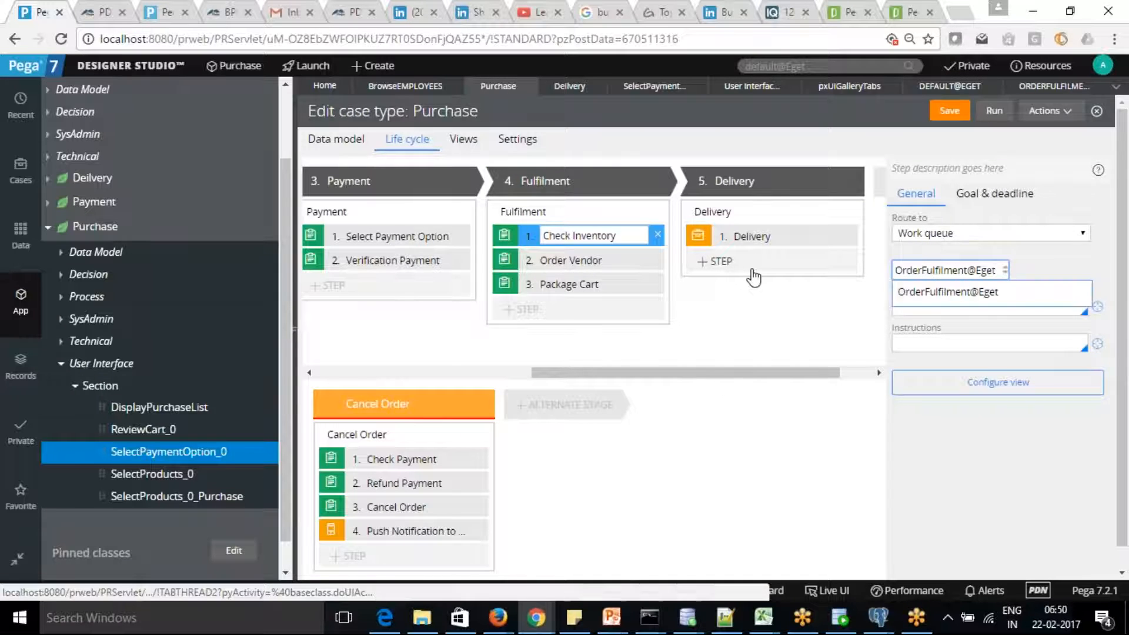
pyautogui.click(925, 299)
# Set status Pending-Fulfillment, add 'Check Inventory if product is available' instructions, and save.
pyautogui.click(931, 307)
pyautogui.write('Pending-')
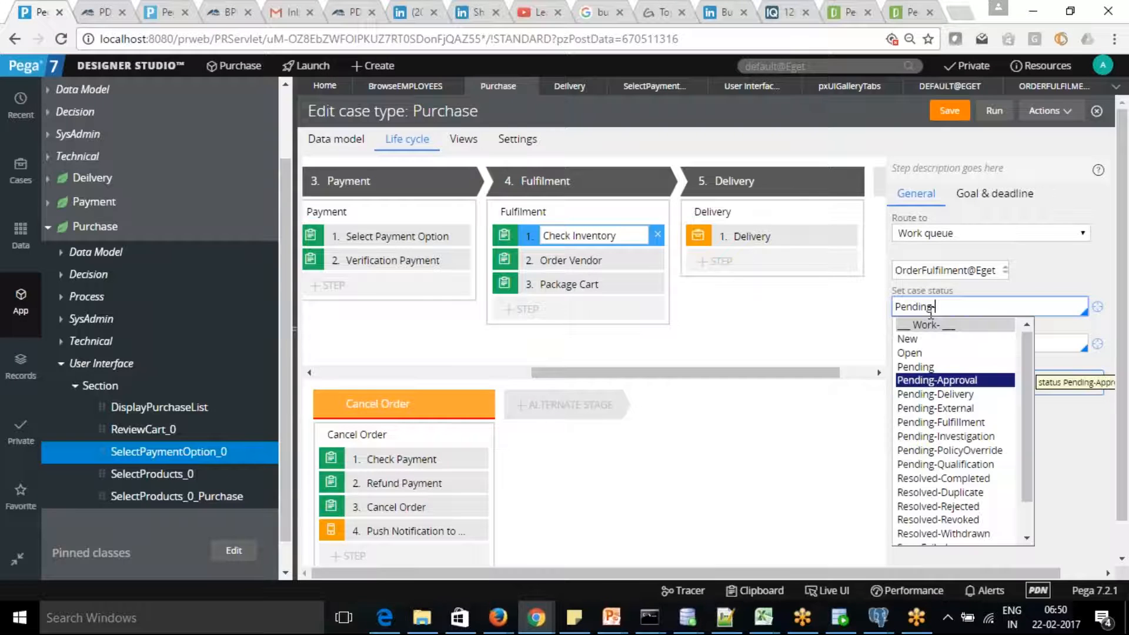
pyautogui.click(969, 423)
pyautogui.click(964, 350)
pyautogui.write('Check ')
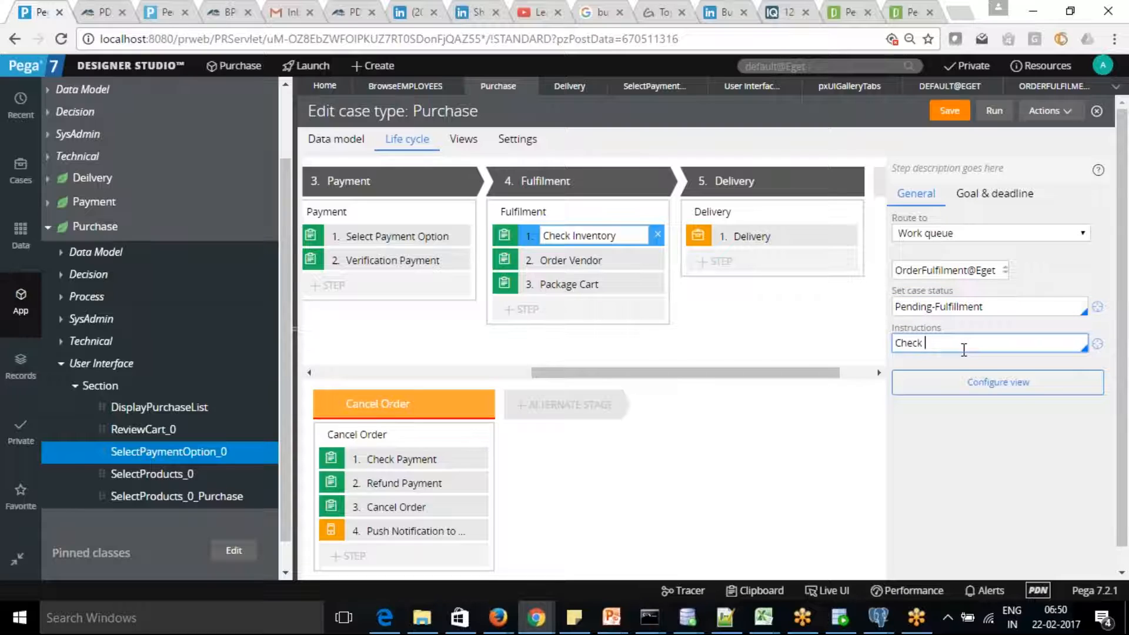
pyautogui.write('Inventory if product is')
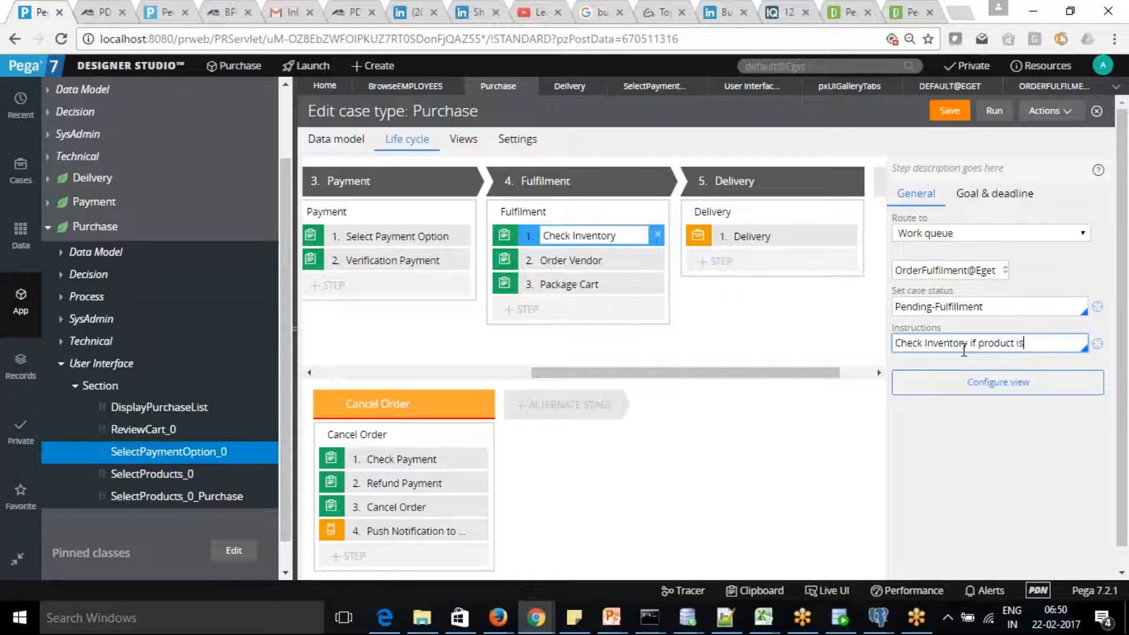
pyautogui.write(' avallable')
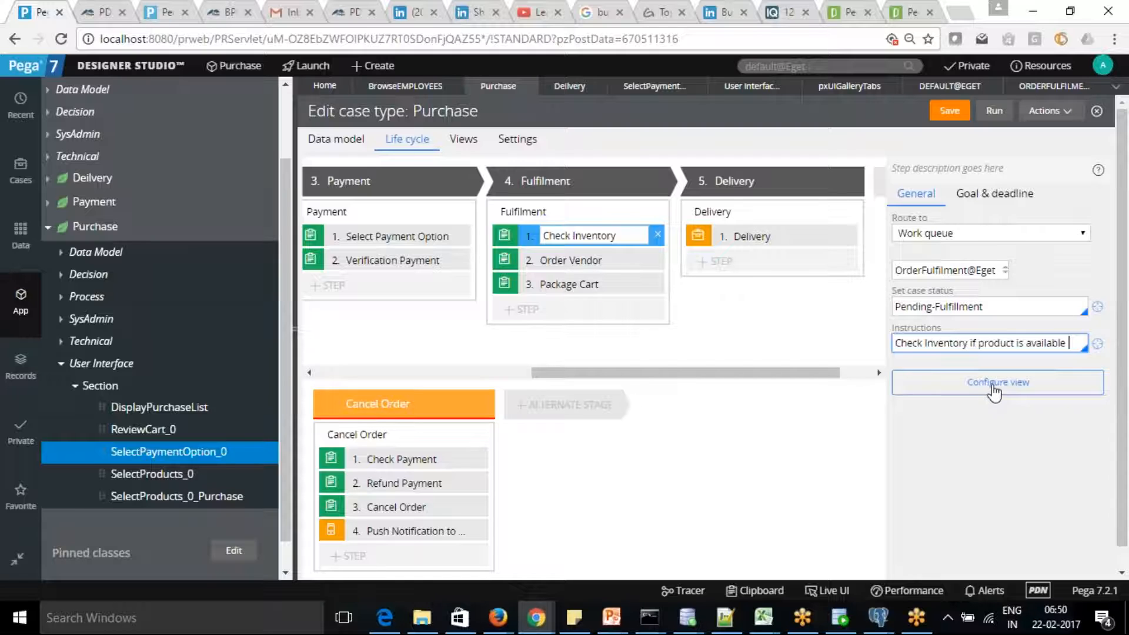
pyautogui.click(949, 115)
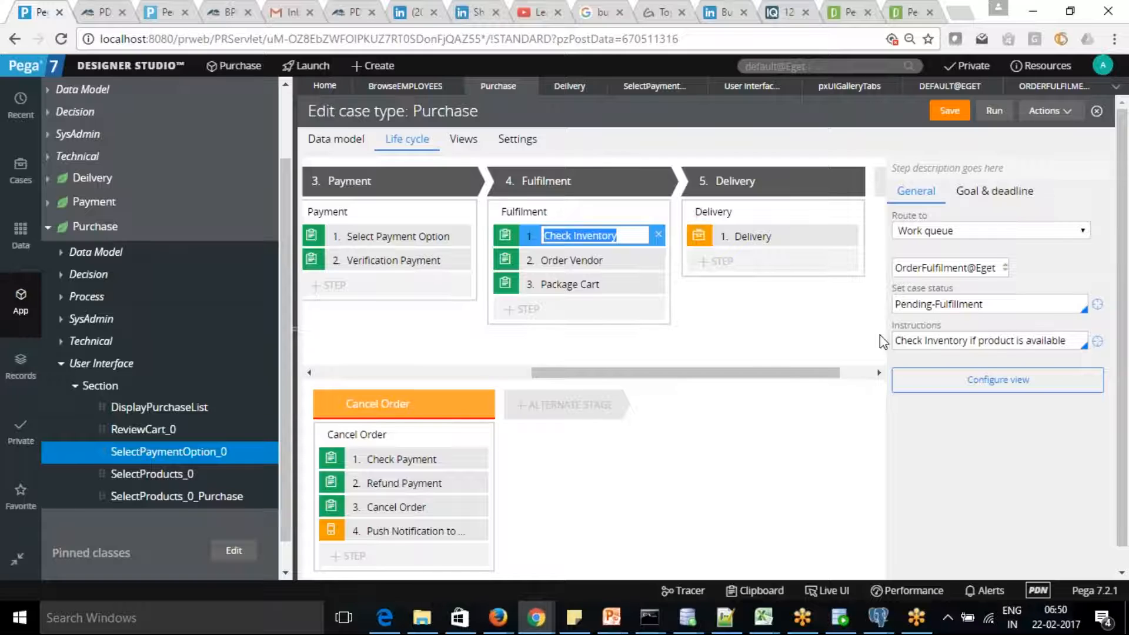
pyautogui.click(955, 112)
# Launch the Manager portal, create a new Purchase case, and finish the Payment Options screen.
pyautogui.click(309, 65)
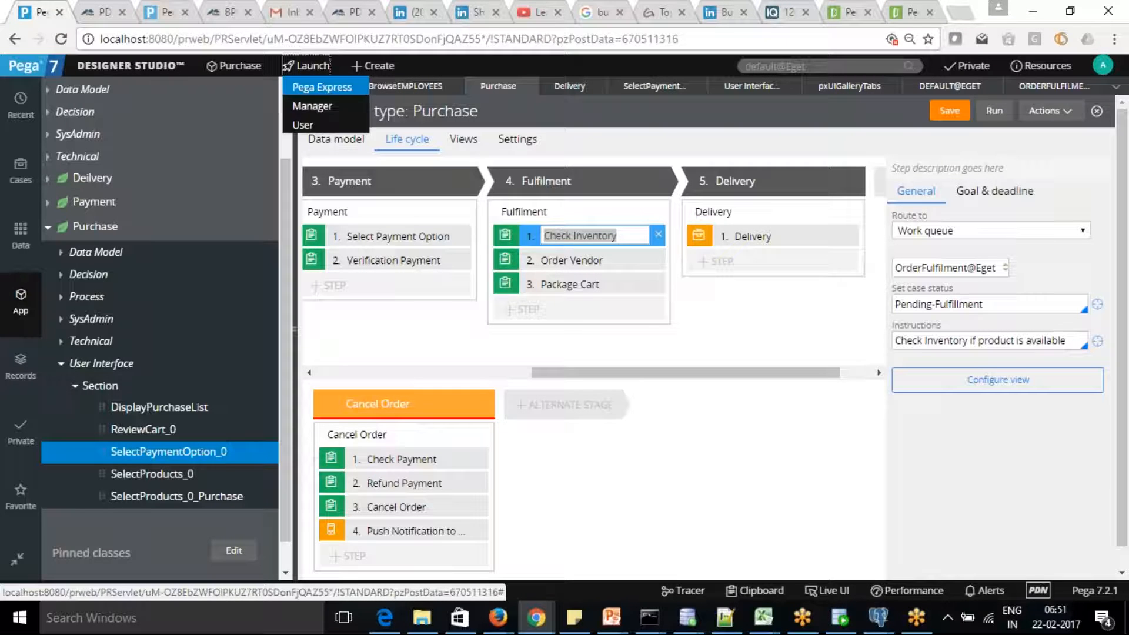
pyautogui.click(314, 107)
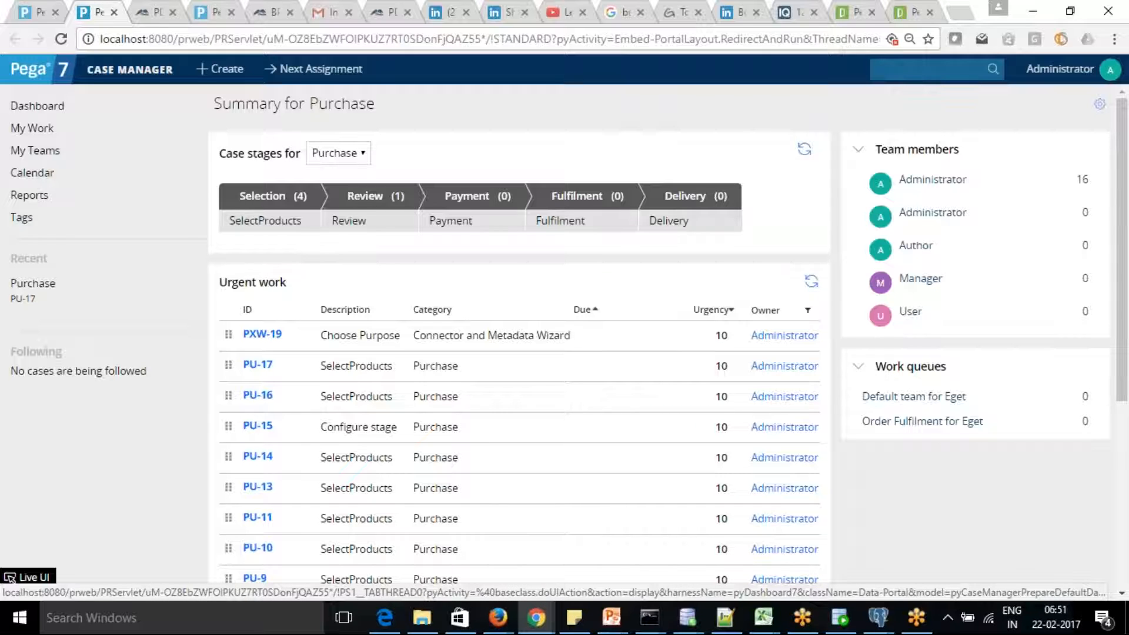
pyautogui.click(224, 72)
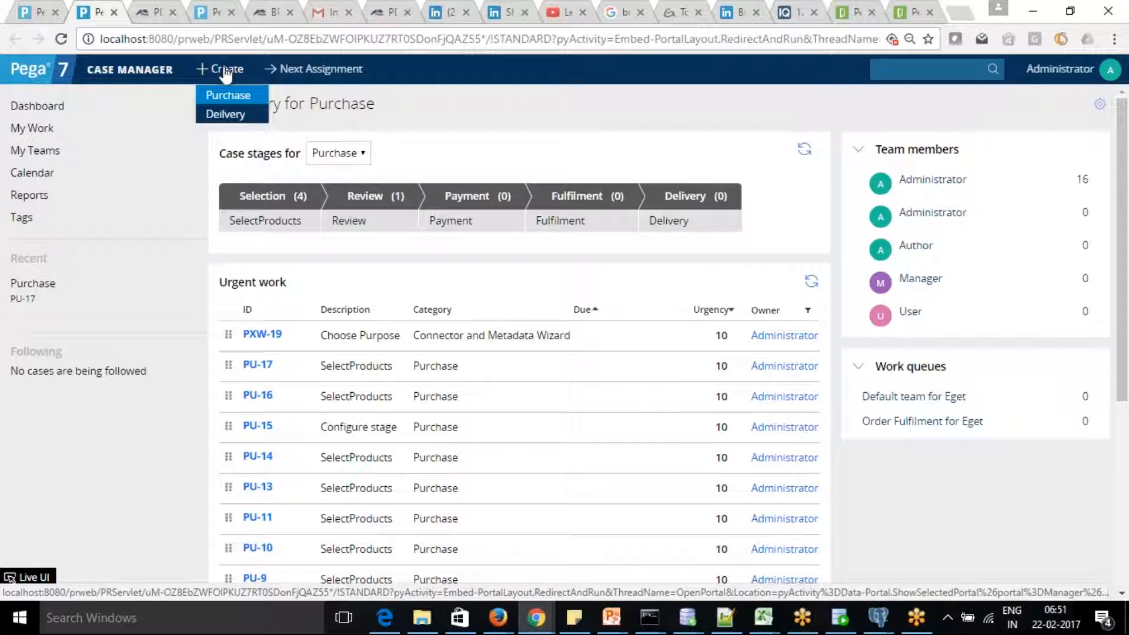
pyautogui.click(227, 98)
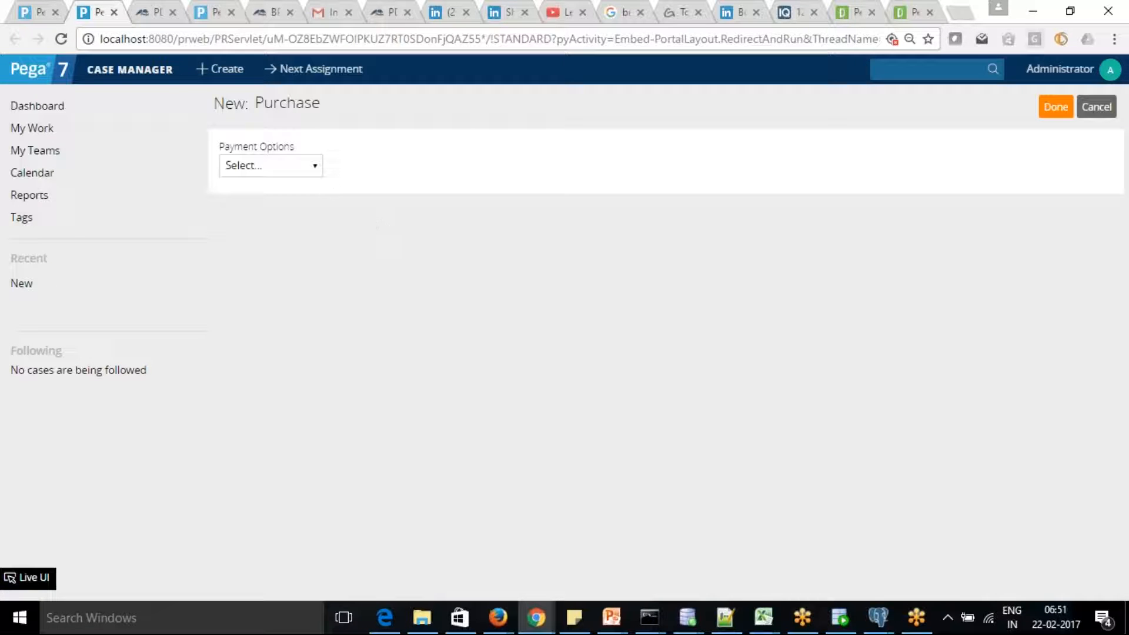
pyautogui.click(1054, 109)
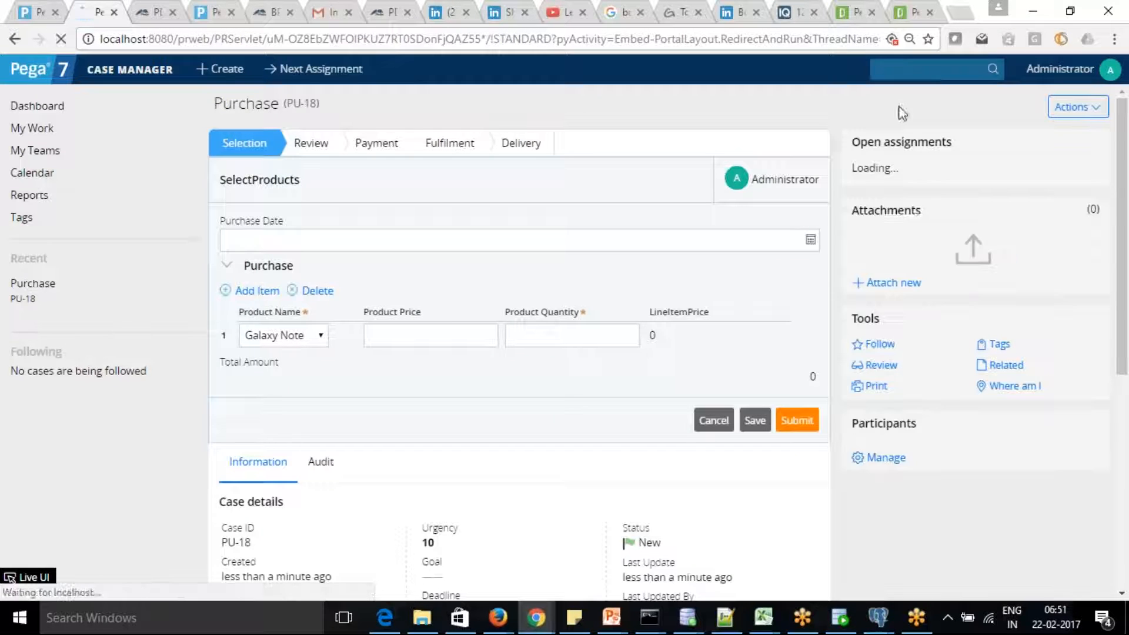
# Price the first product at 100, add a second product row, and date the purchase 22/02/2017.
pyautogui.click(418, 341)
pyautogui.write('100')
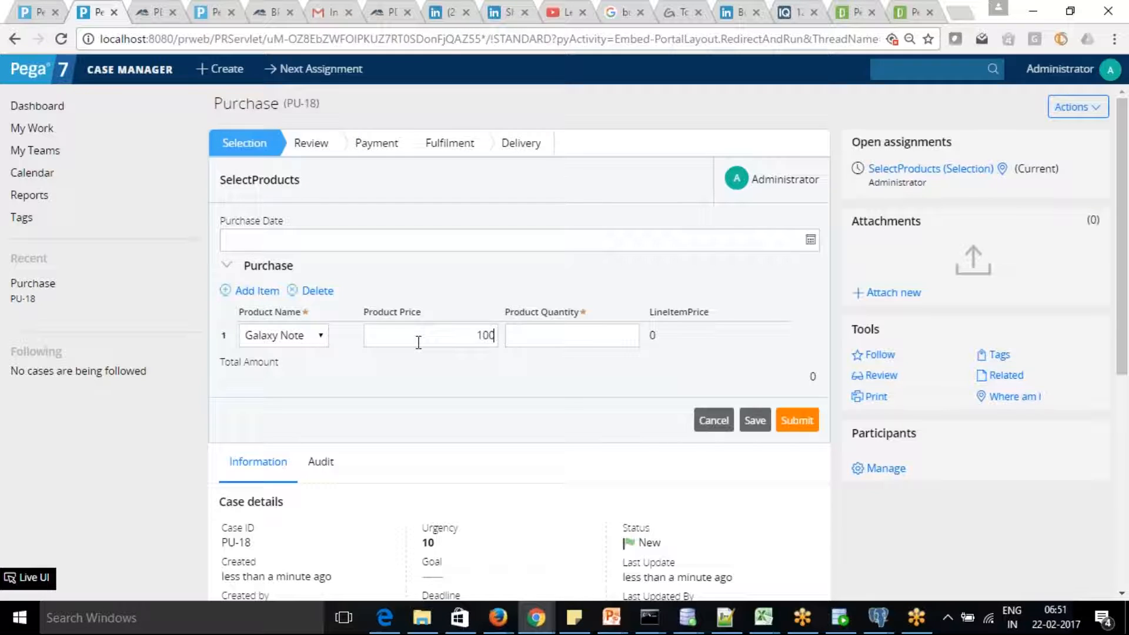
pyautogui.press('Tab')
pyautogui.click(256, 292)
pyautogui.click(811, 239)
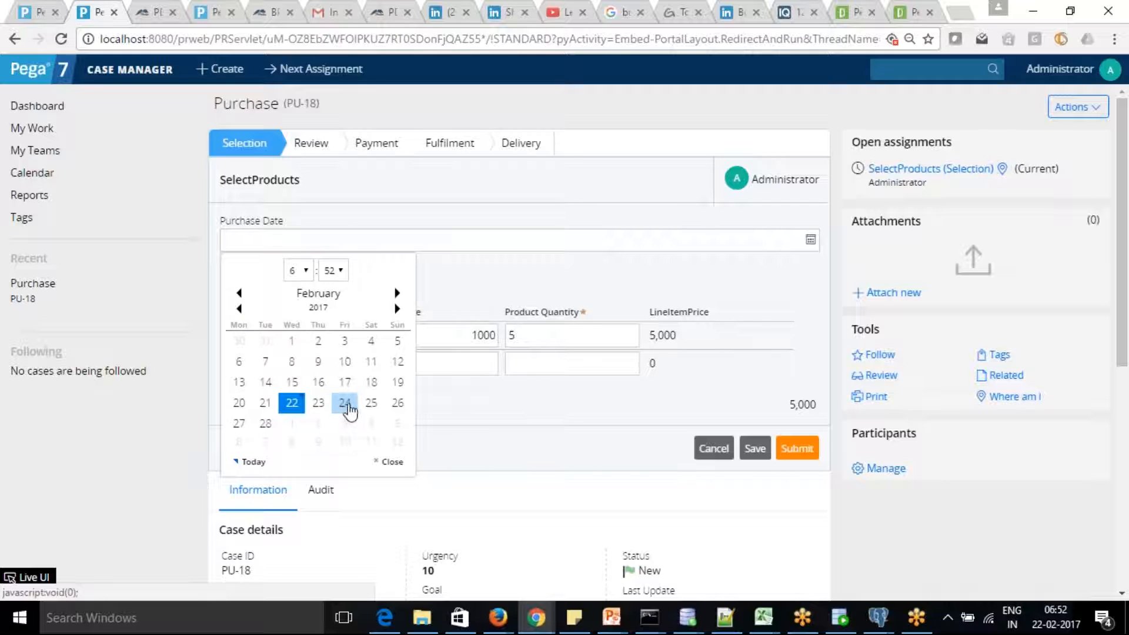
pyautogui.click(293, 405)
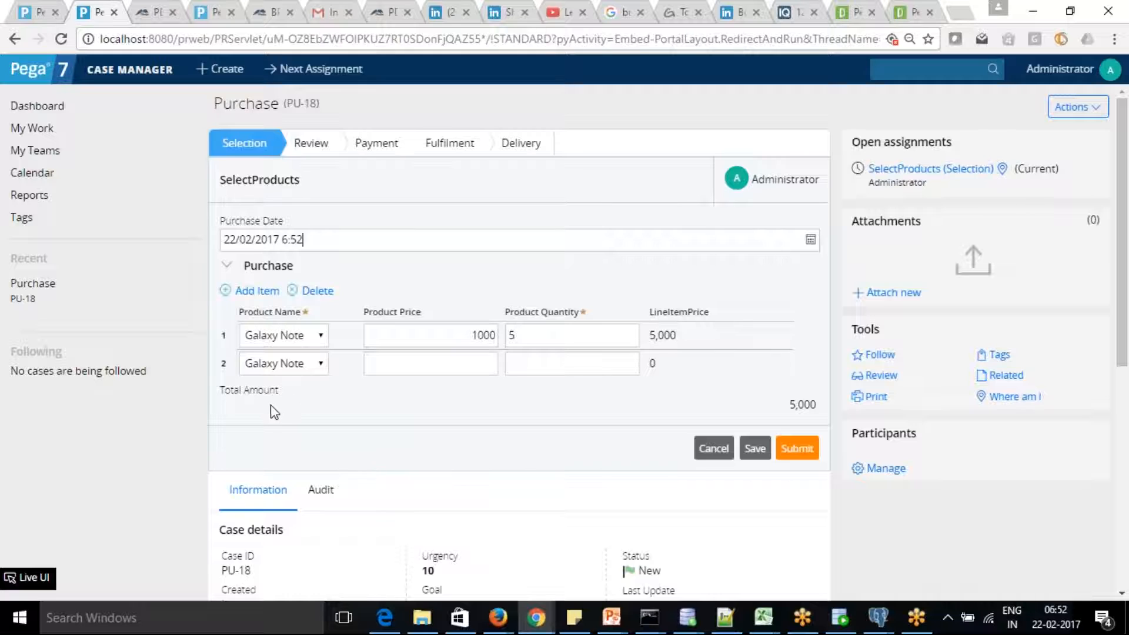
# Choose iPhone7S for the second line, submit, then redate to 24/02/2017 and resubmit.
pyautogui.click(300, 364)
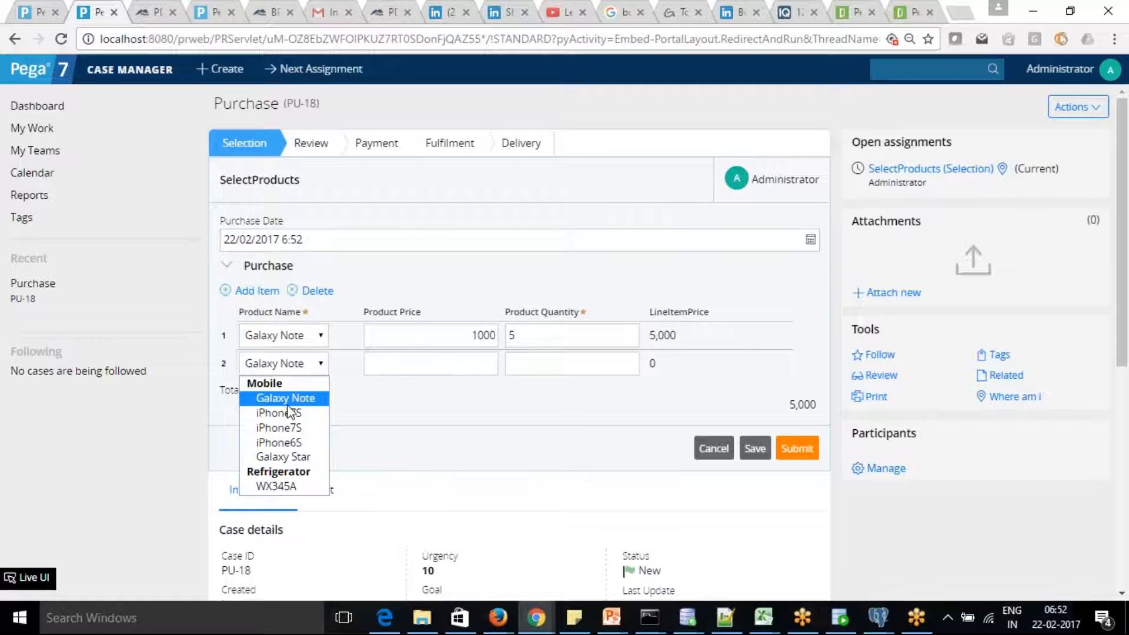
pyautogui.click(291, 414)
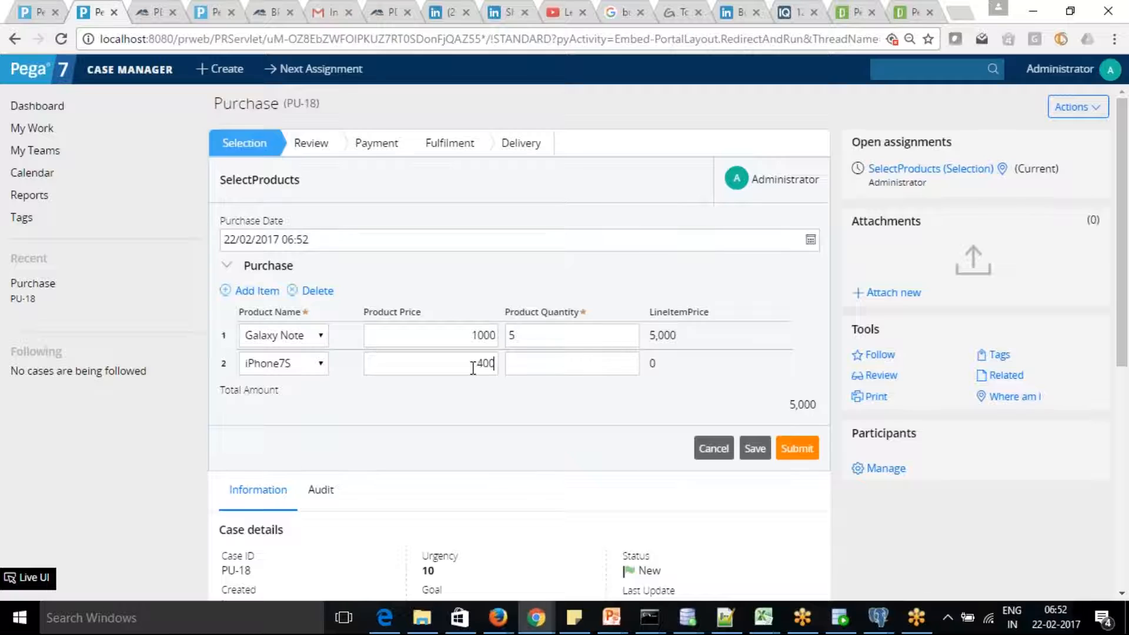
pyautogui.press('Tab')
pyautogui.click(799, 450)
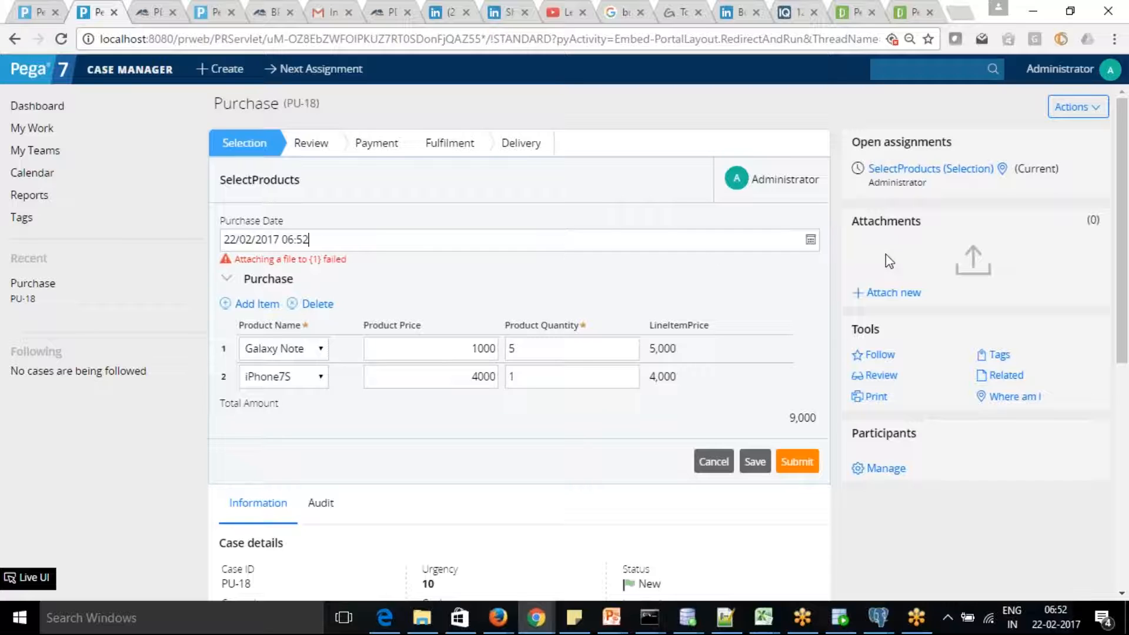
pyautogui.click(810, 239)
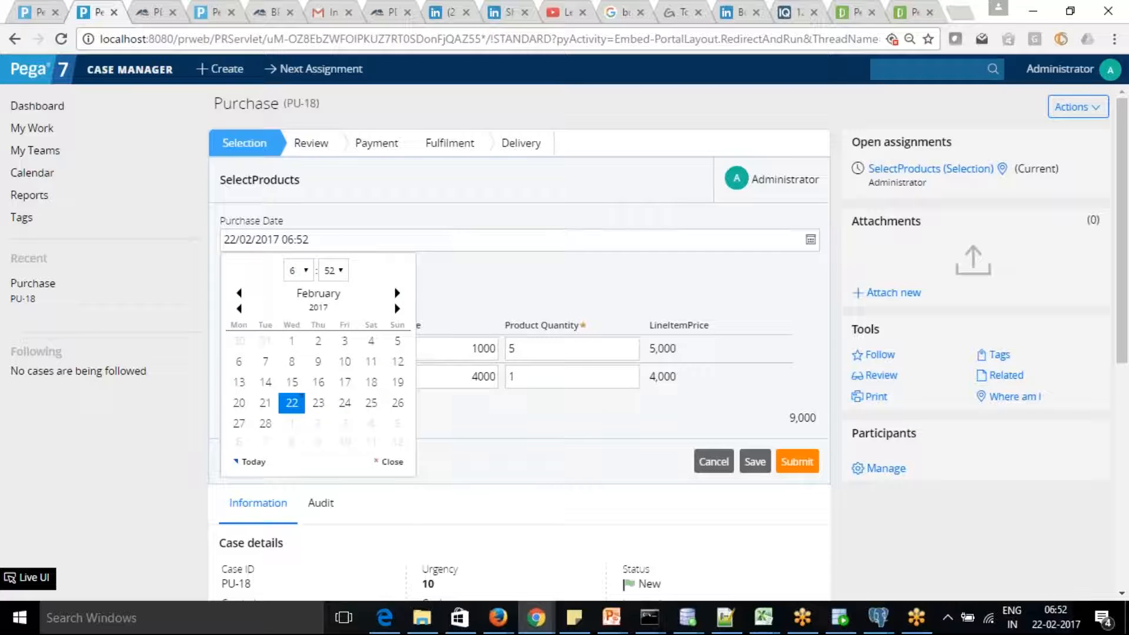
pyautogui.click(345, 404)
pyautogui.click(798, 462)
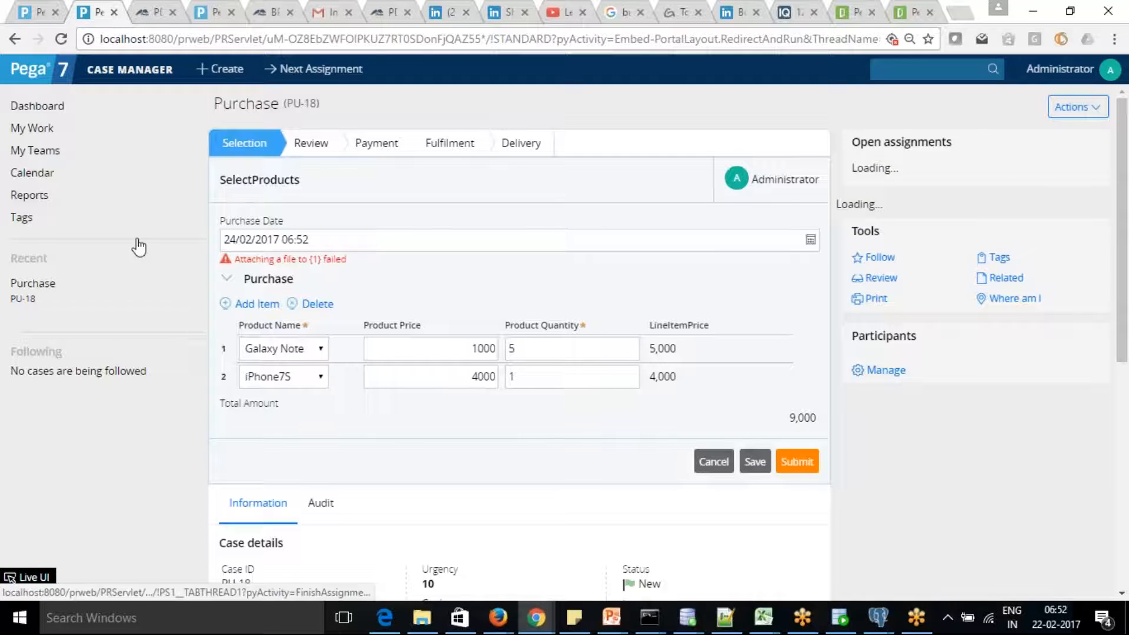
pyautogui.click(34, 14)
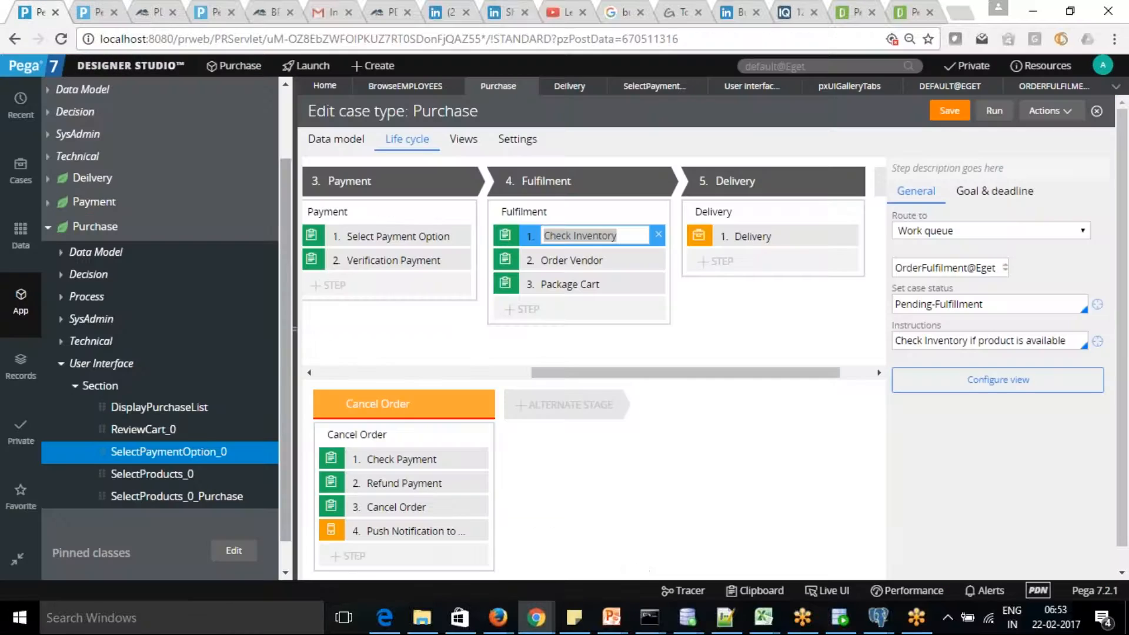
# Open the SelectProducts_0 section from the Selection stage's SelectProducts step.
pyautogui.click(382, 236)
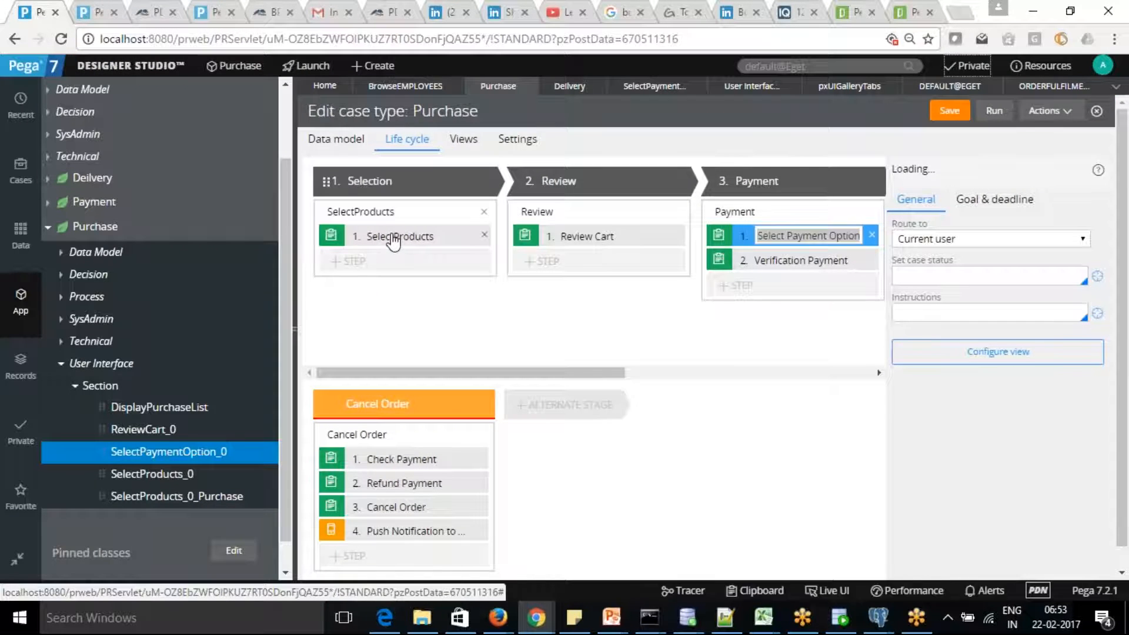
pyautogui.click(393, 236)
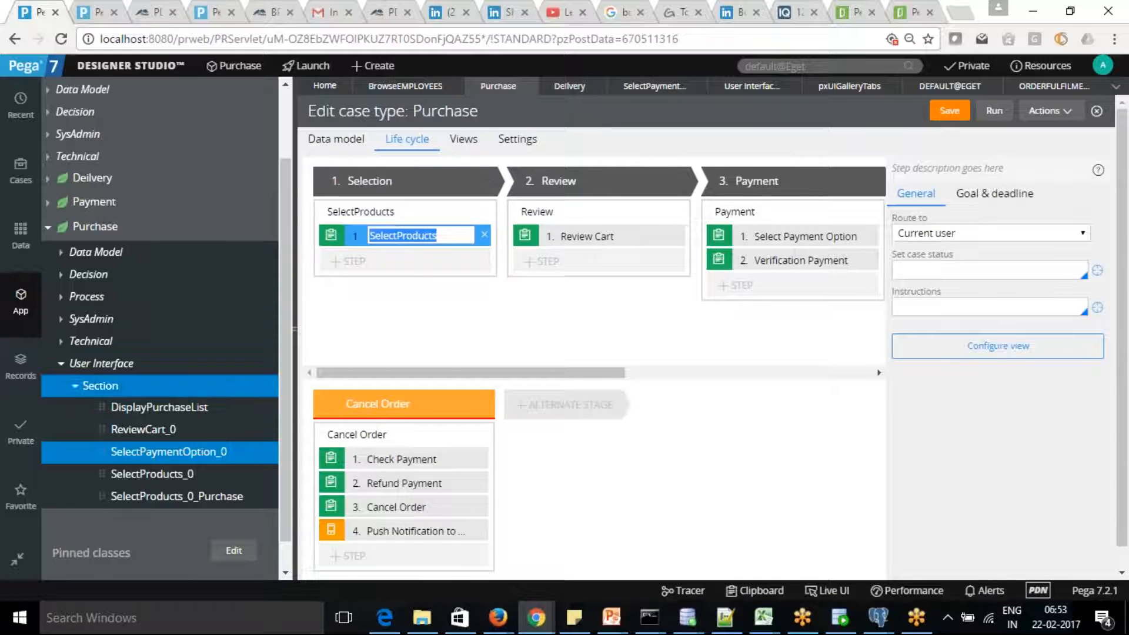
pyautogui.click(152, 475)
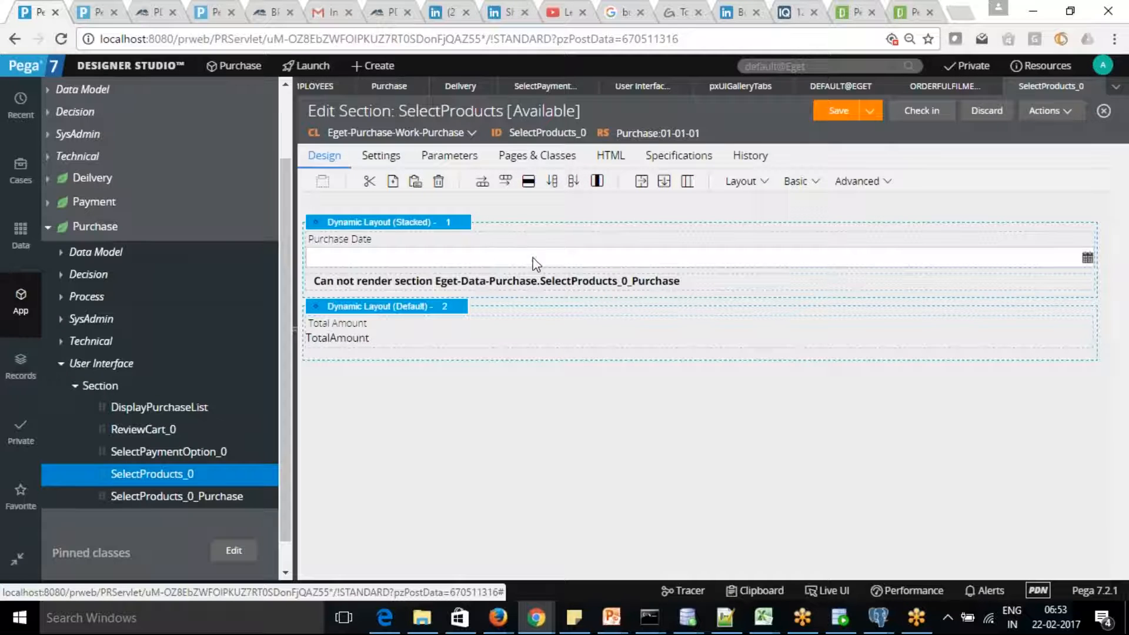
# Review the Purchase Date cell's Presentation and Actions properties without changing them.
pyautogui.click(537, 264)
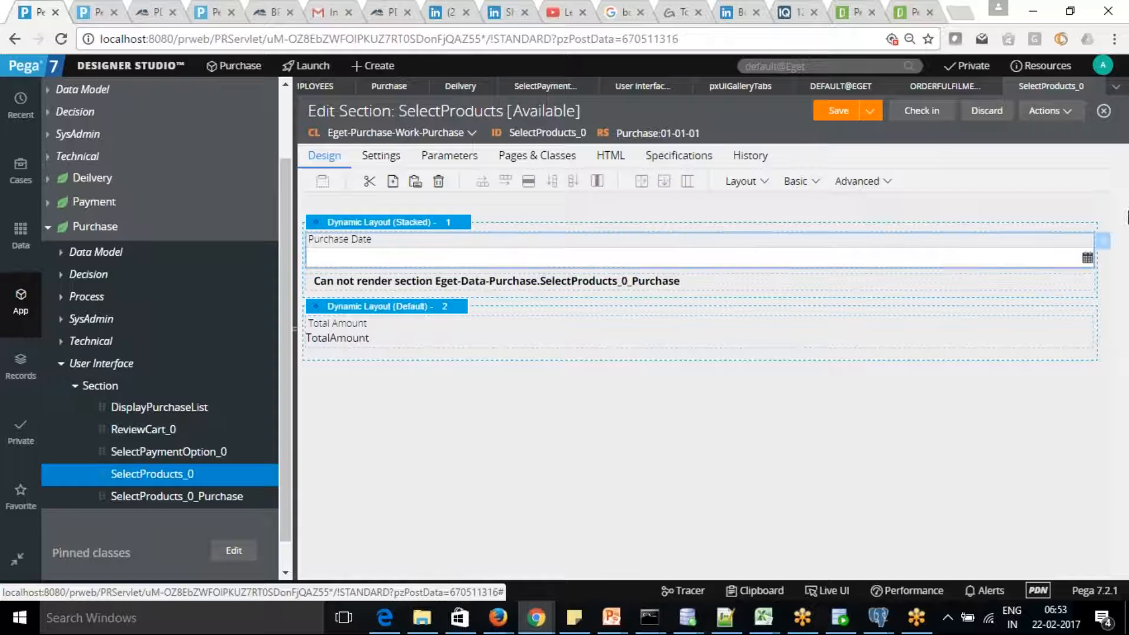
pyautogui.click(1104, 247)
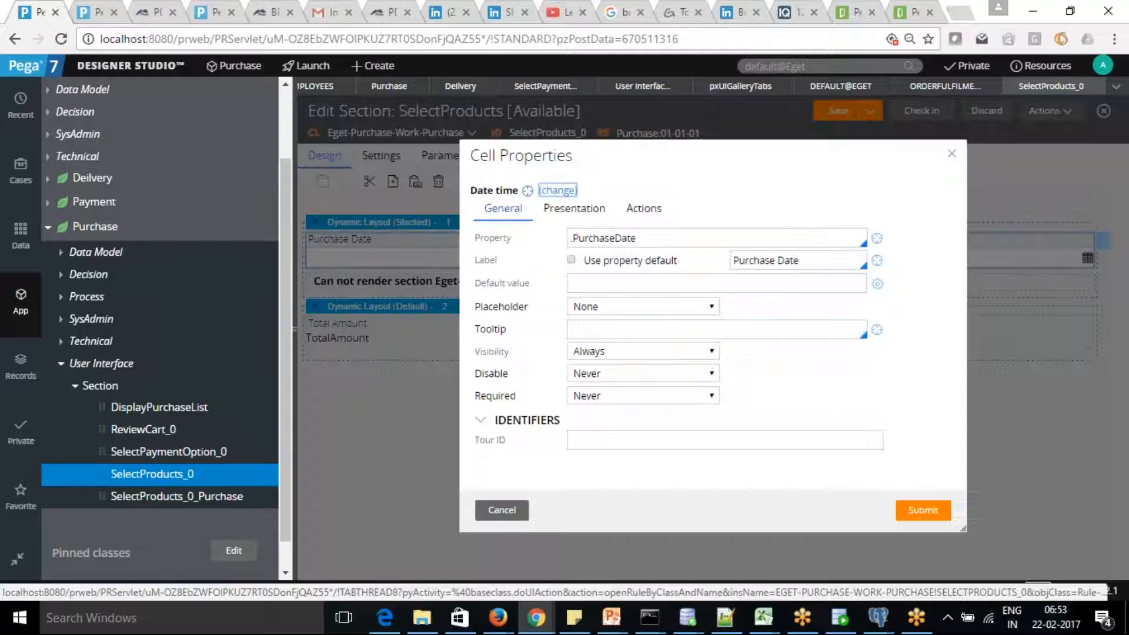
pyautogui.click(576, 213)
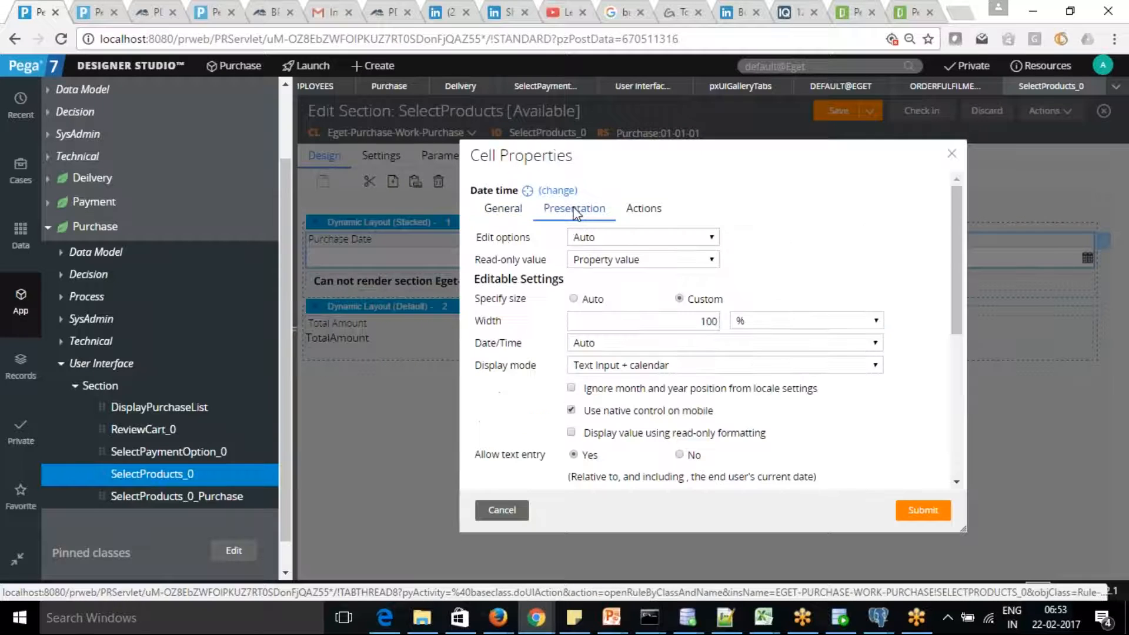
pyautogui.click(663, 217)
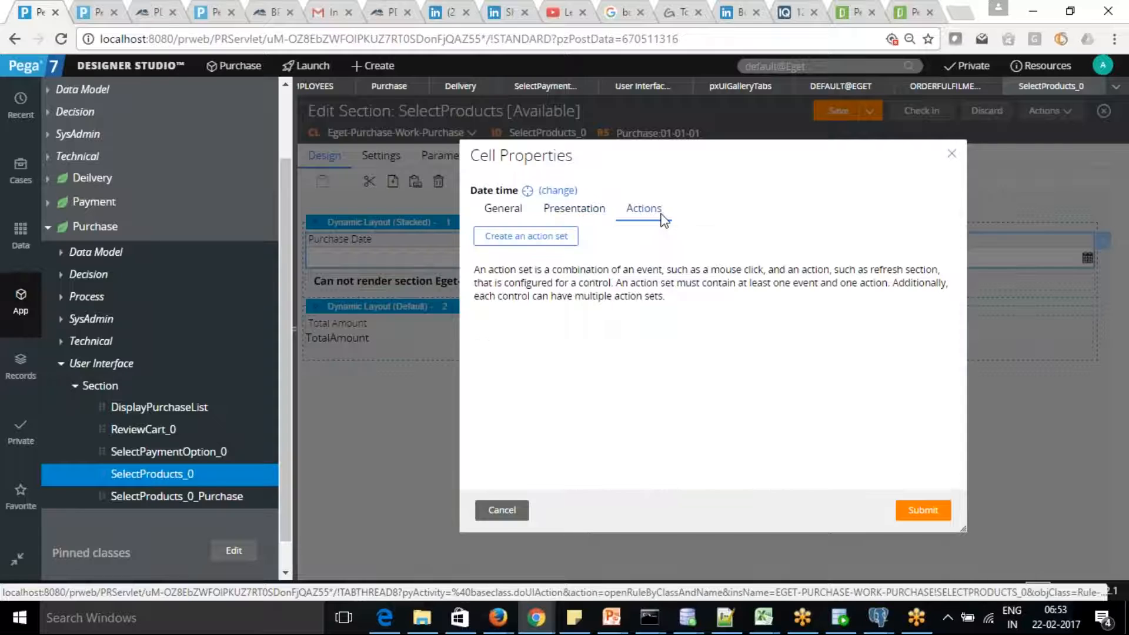
pyautogui.click(511, 510)
pyautogui.click(61, 301)
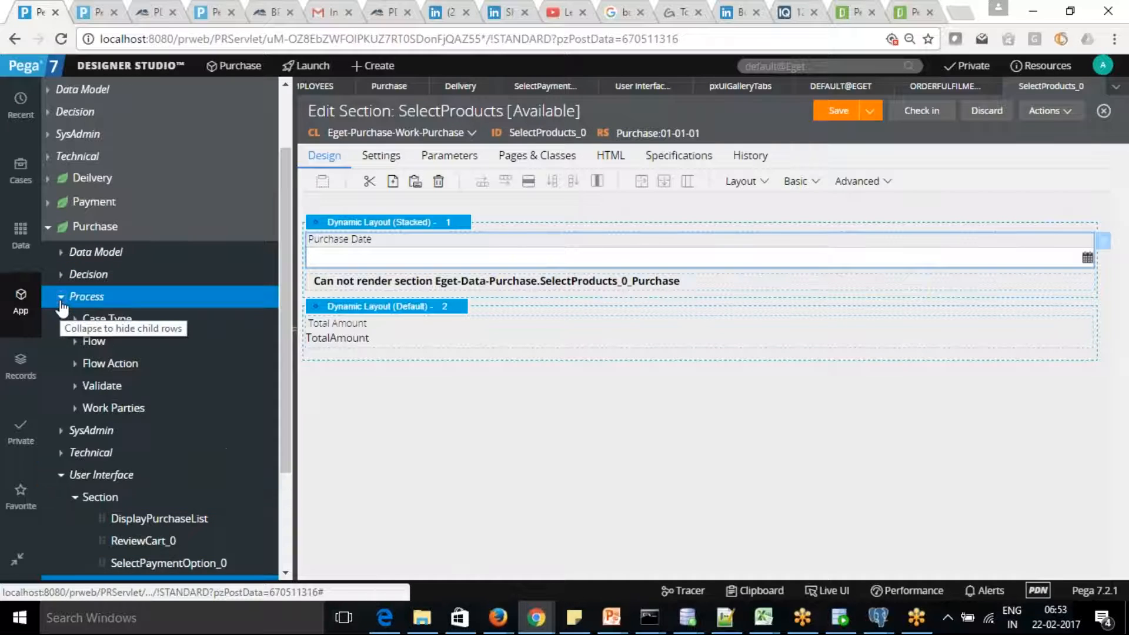
# Open the CheckProduct validate rule and inspect its PurchaseDate condition without changes.
pyautogui.click(74, 386)
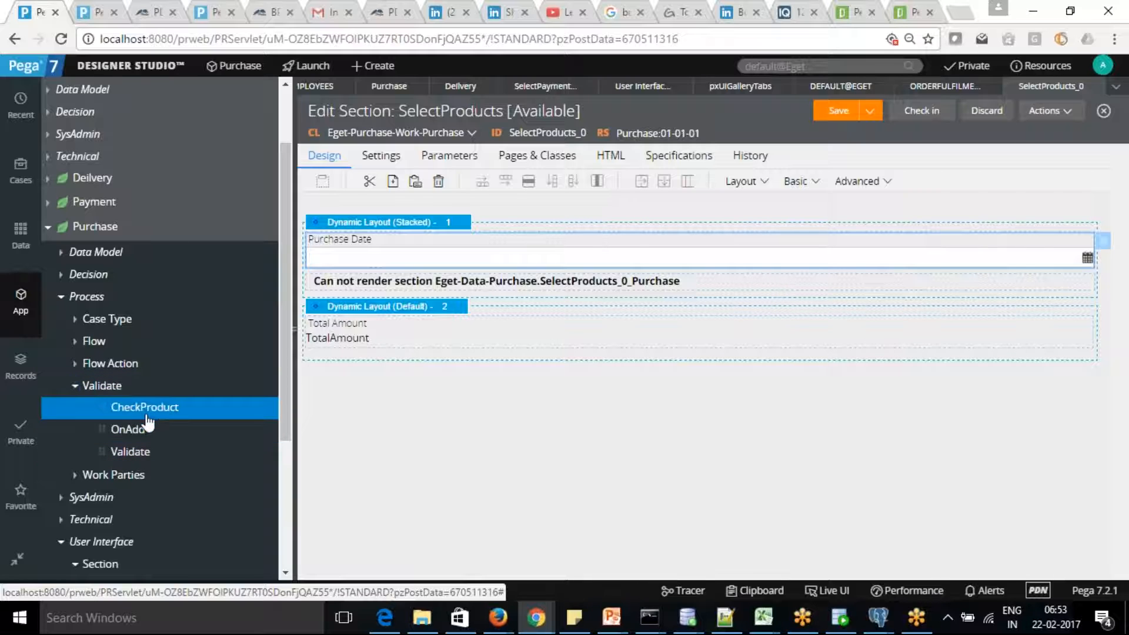
pyautogui.click(157, 412)
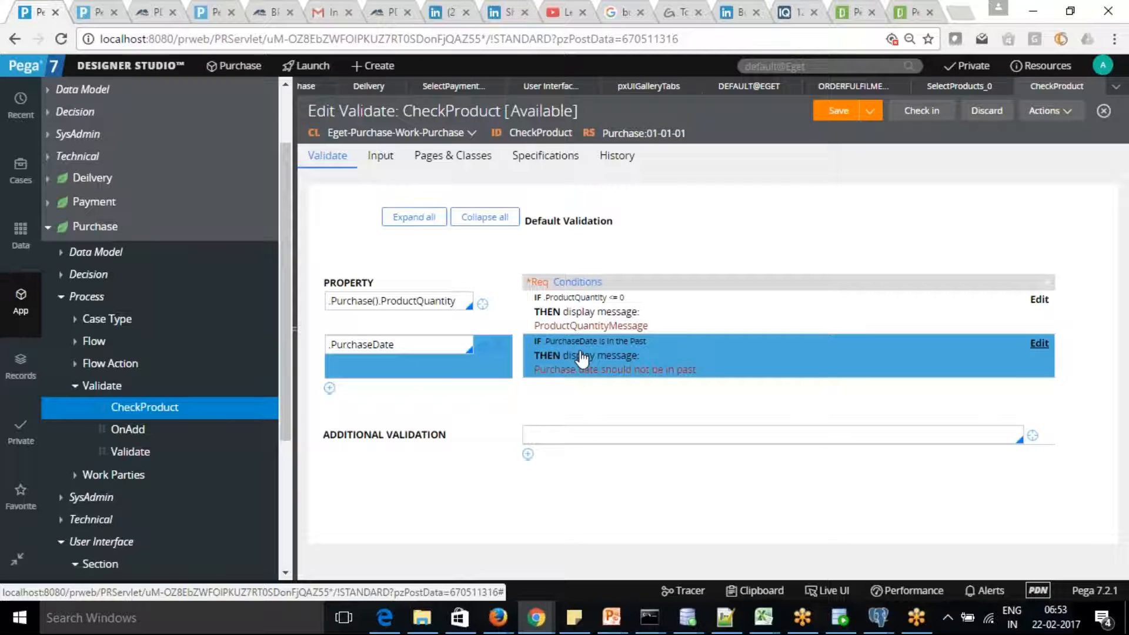
pyautogui.click(1043, 348)
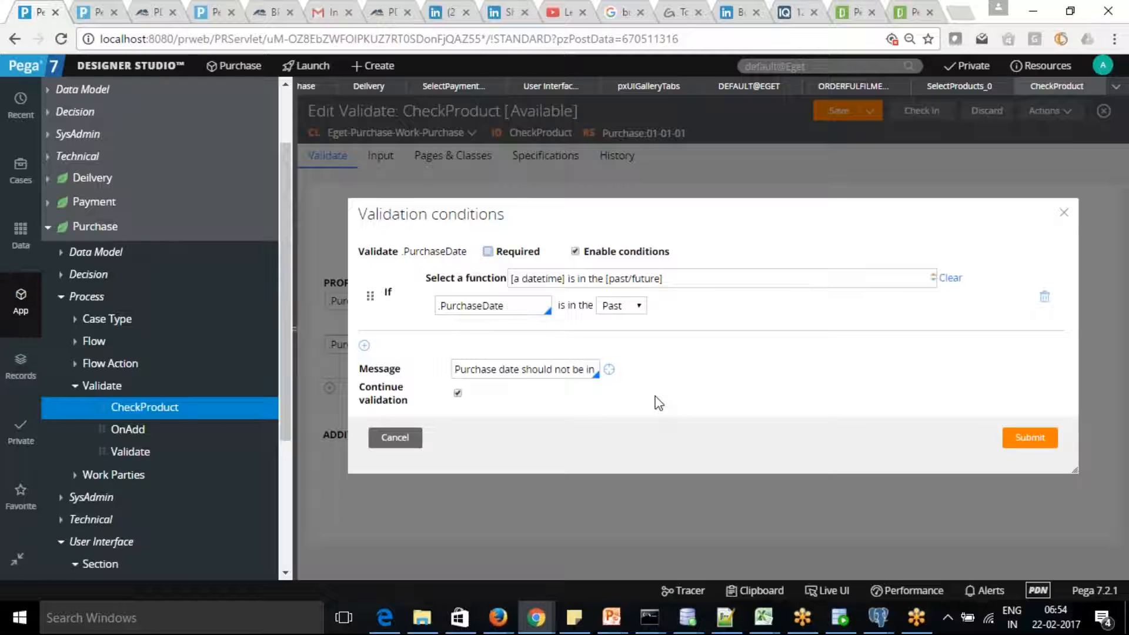
pyautogui.click(396, 439)
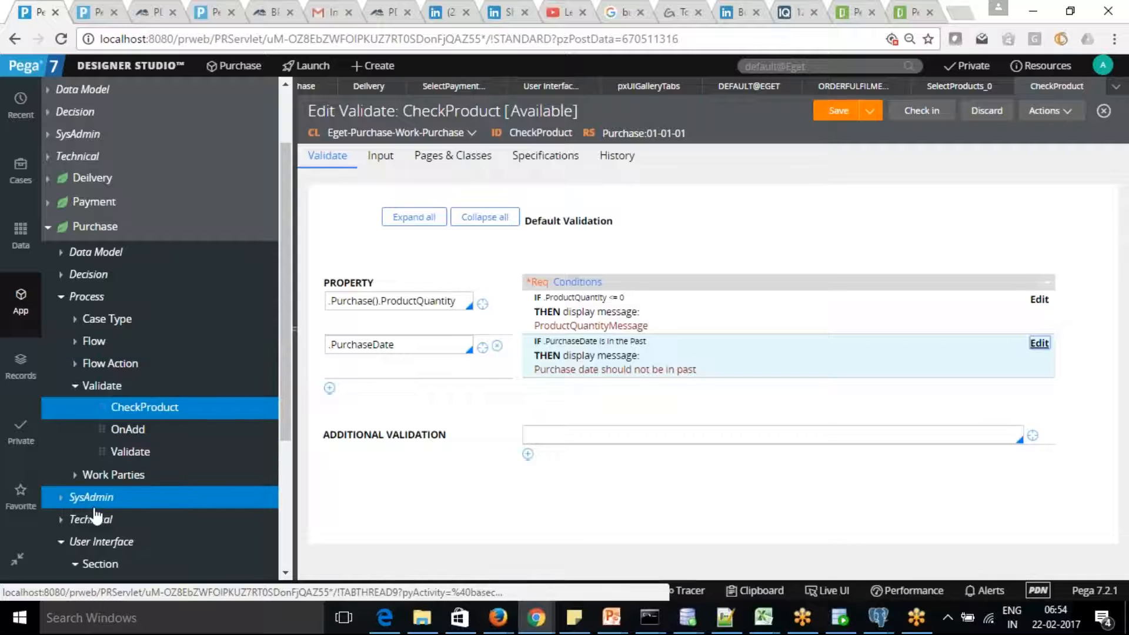
# Expand Technical > Activity in the explorer to reveal CheckProductInfo.
pyautogui.click(61, 521)
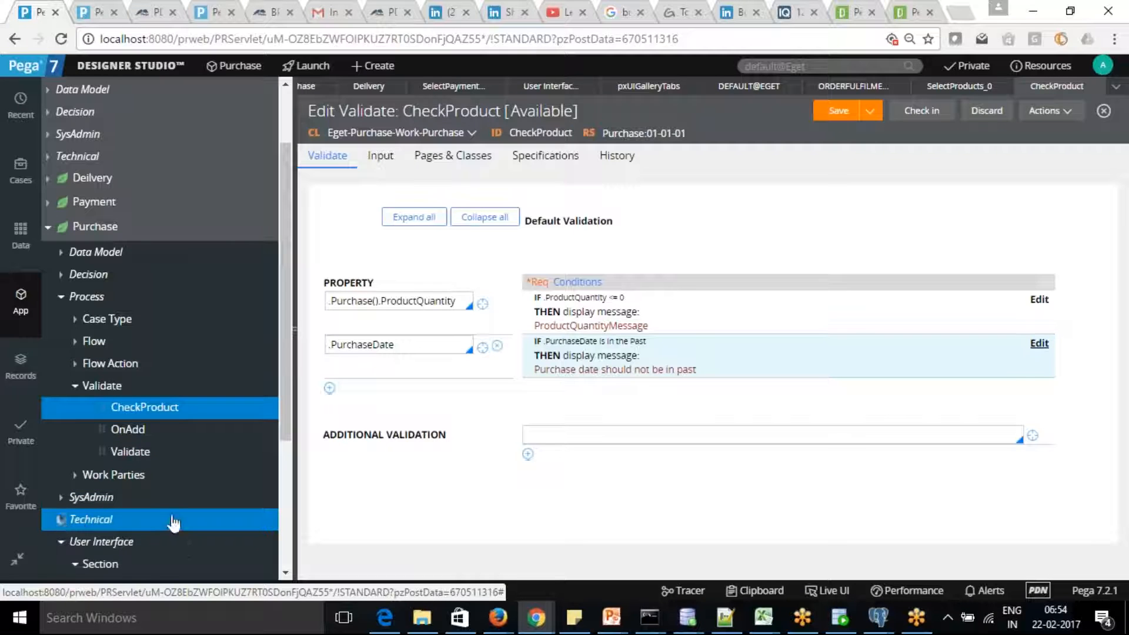
pyautogui.click(284, 572)
pyautogui.scroll(-3, 284, 574)
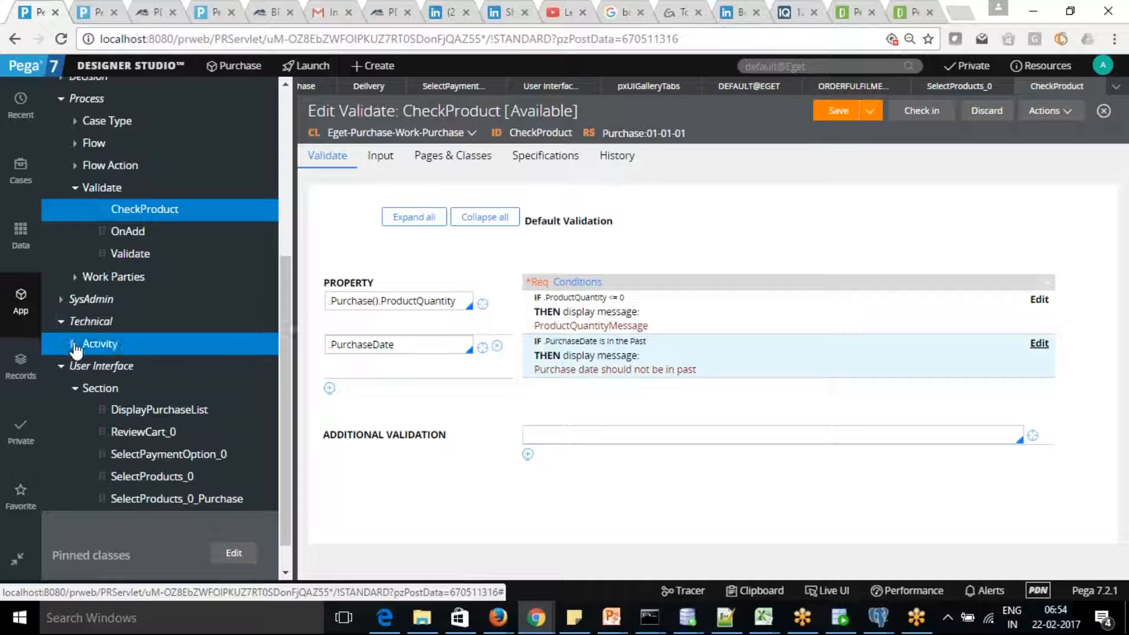
pyautogui.click(74, 345)
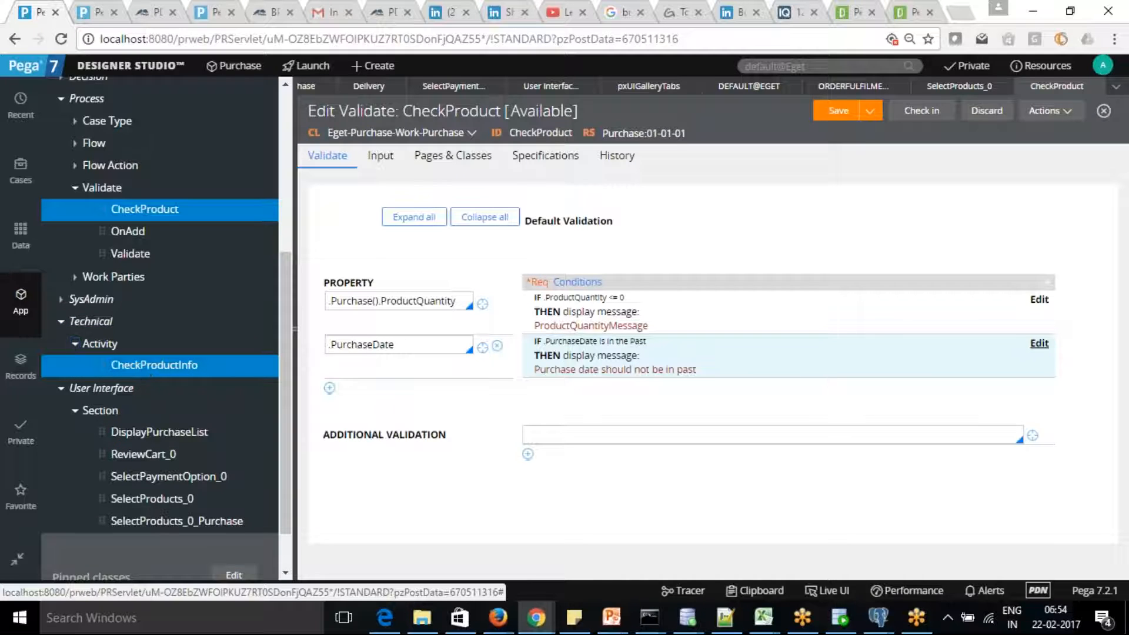
# Comment out step 4 (Property-Set-Messages) of CheckProductInfo with '//' and save the activity.
pyautogui.click(154, 364)
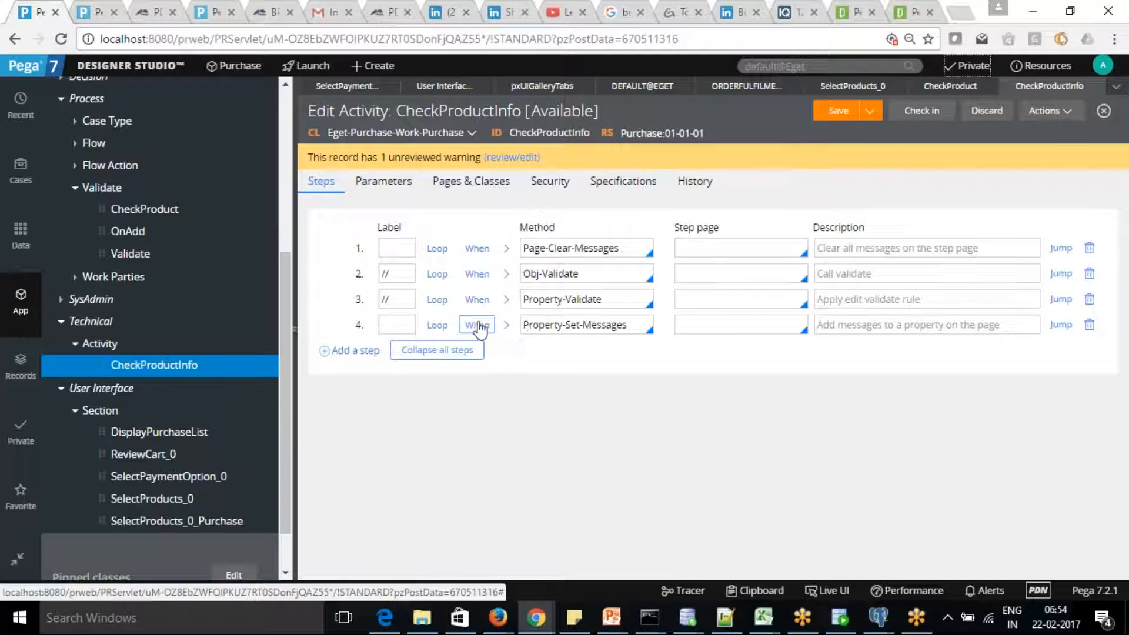
pyautogui.click(506, 326)
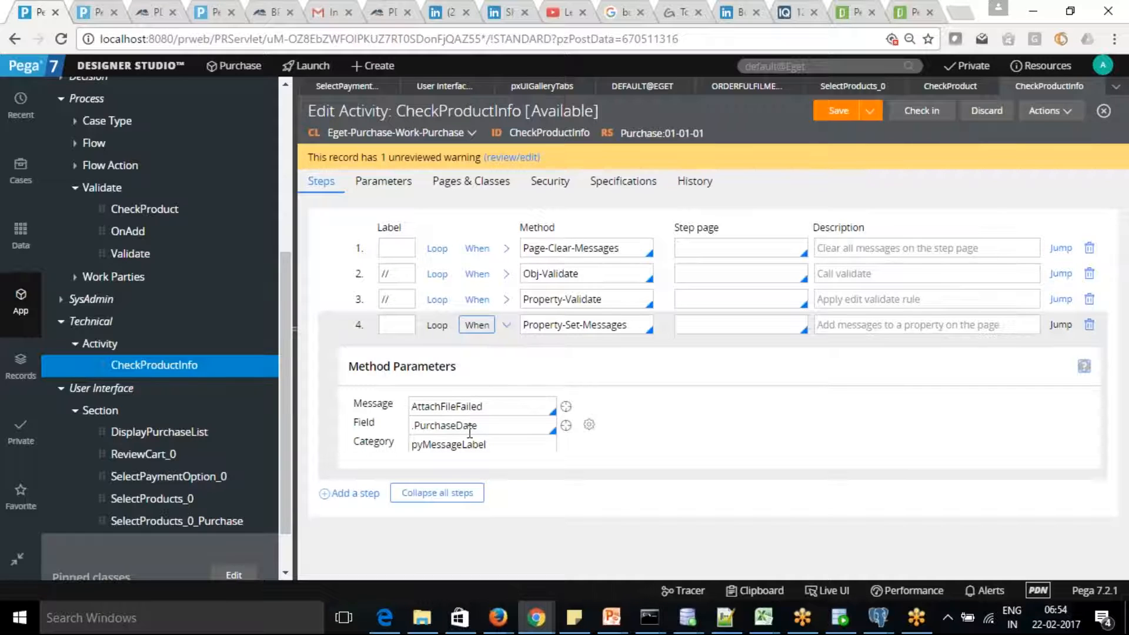
pyautogui.click(478, 327)
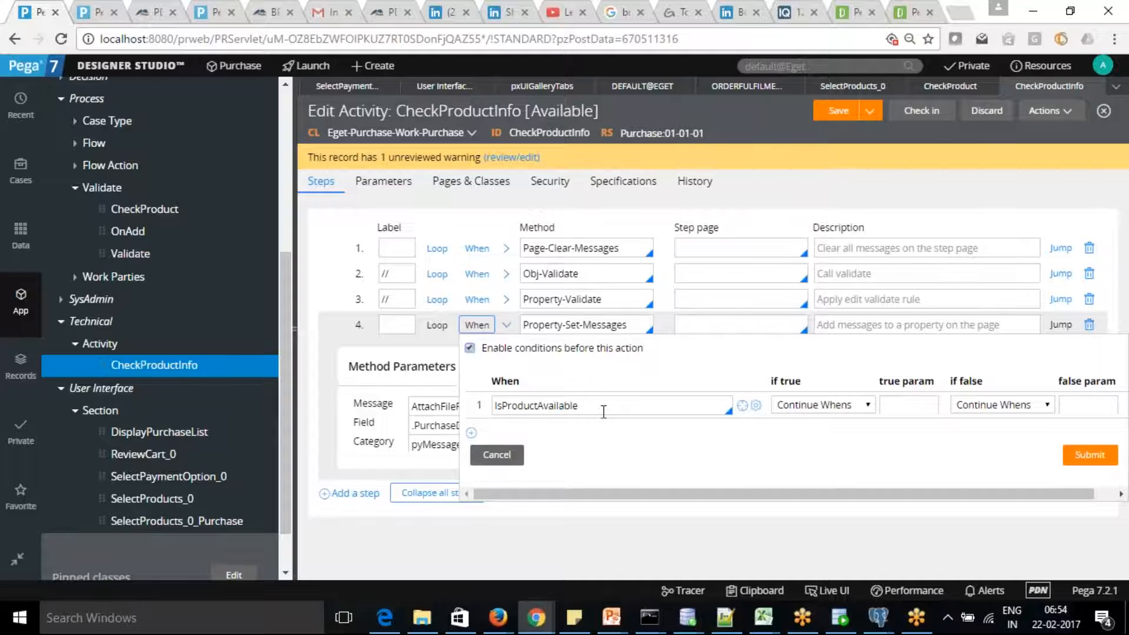
pyautogui.click(499, 456)
pyautogui.click(403, 325)
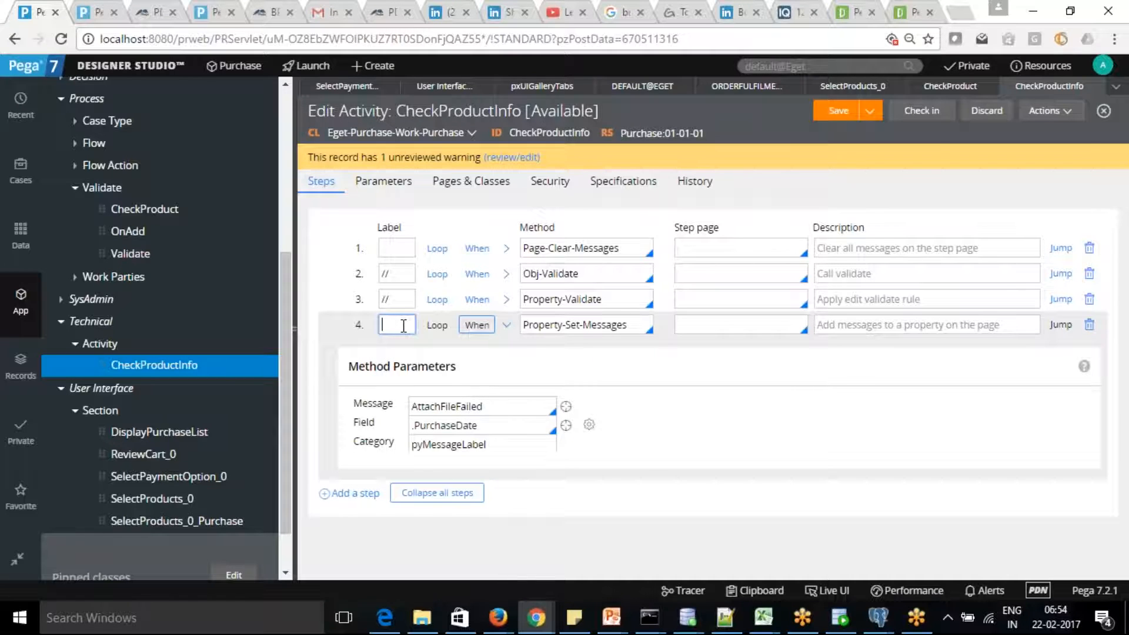
pyautogui.write('//')
pyautogui.click(835, 111)
pyautogui.click(97, 16)
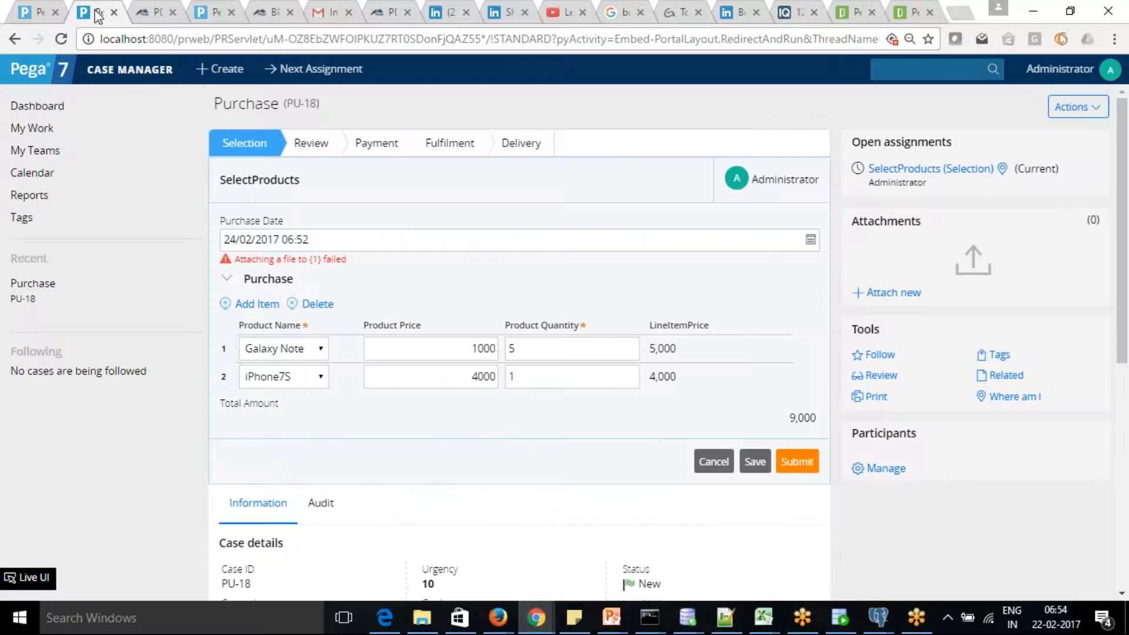
# Submit PU-18's product selection and reviewed cart, then choose Bonus Points as payment option.
pyautogui.click(799, 462)
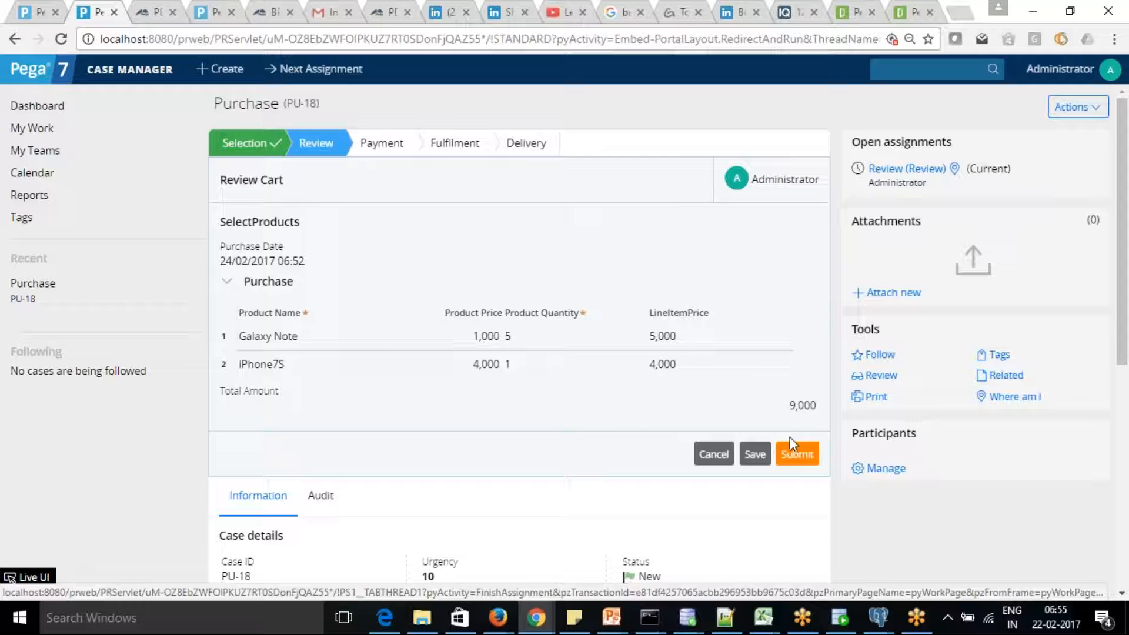
pyautogui.click(800, 455)
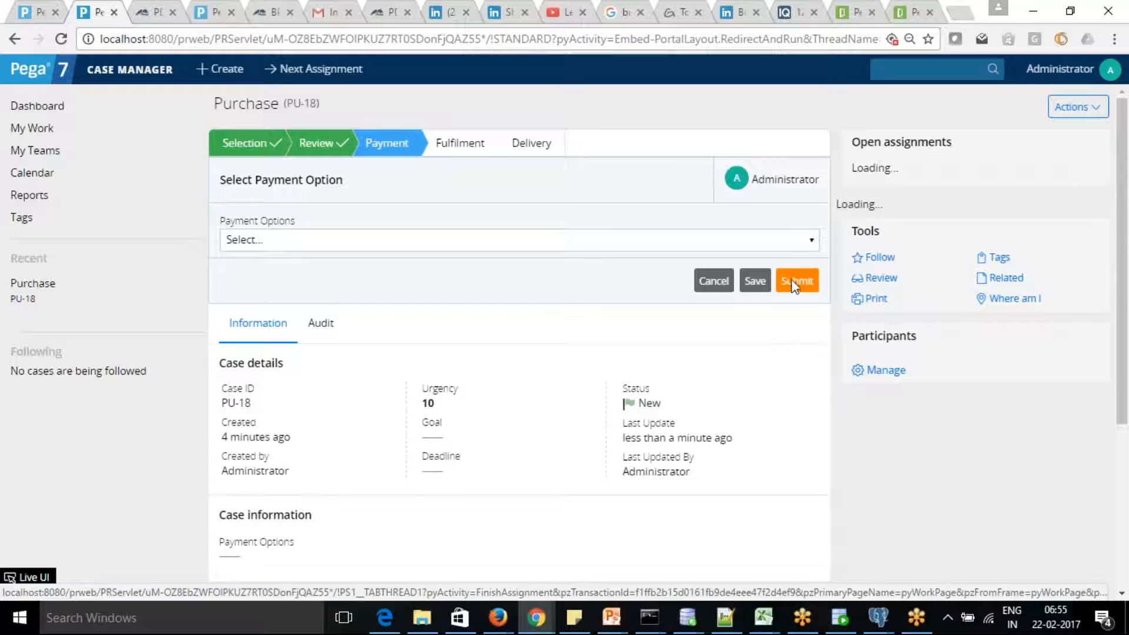
pyautogui.click(811, 242)
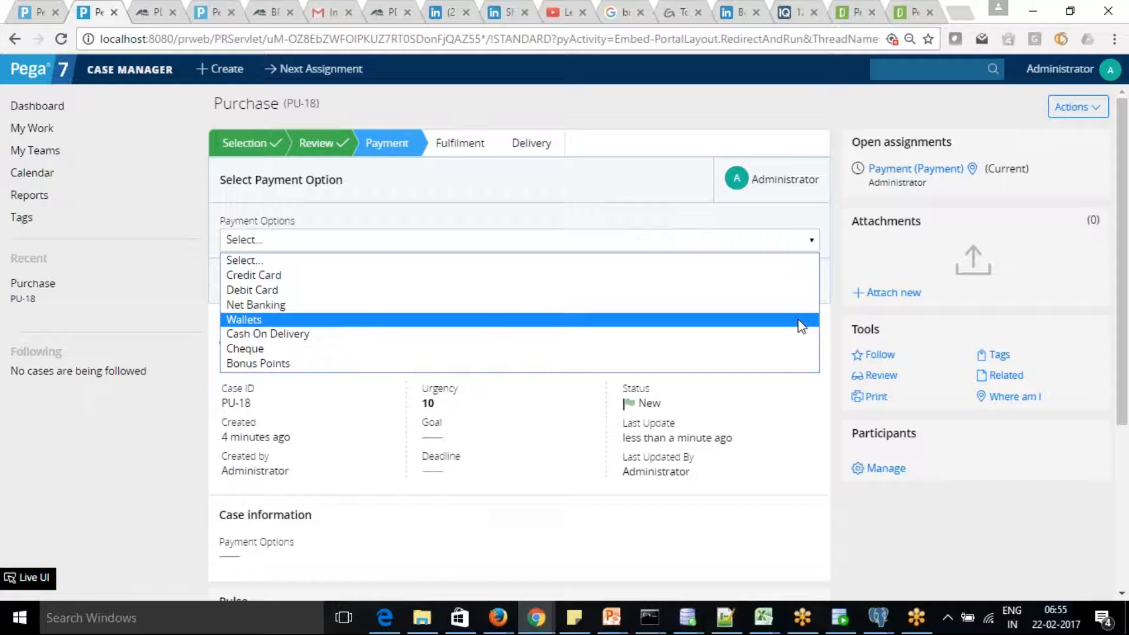
pyautogui.click(784, 365)
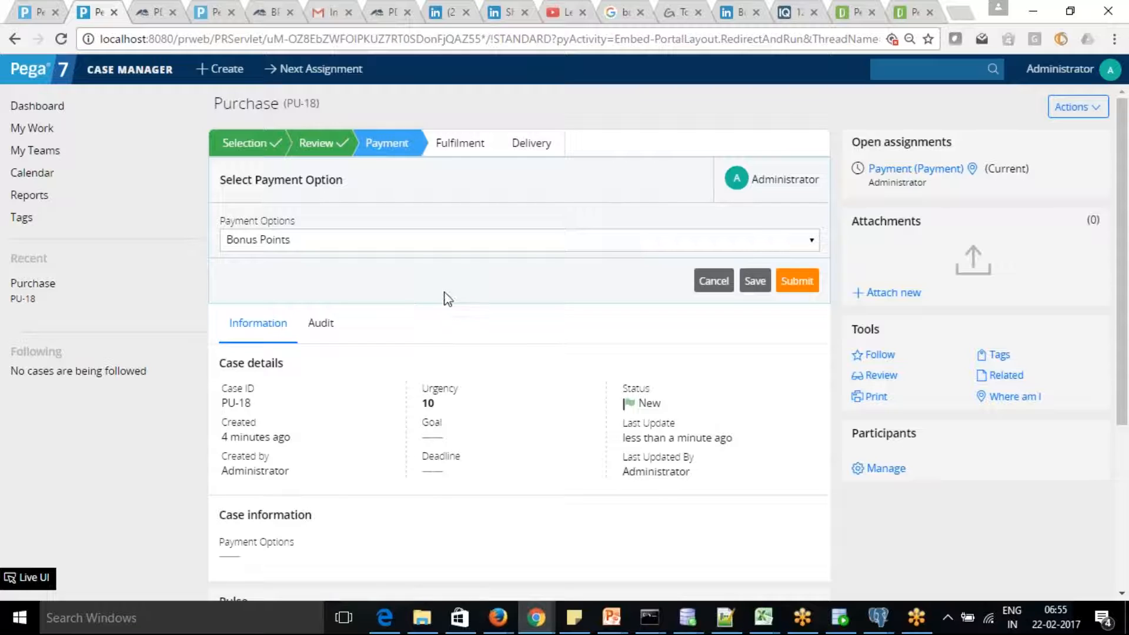
# Submit the Bonus Points payment, advance past Verification Payment, and return to the dashboard.
pyautogui.click(806, 281)
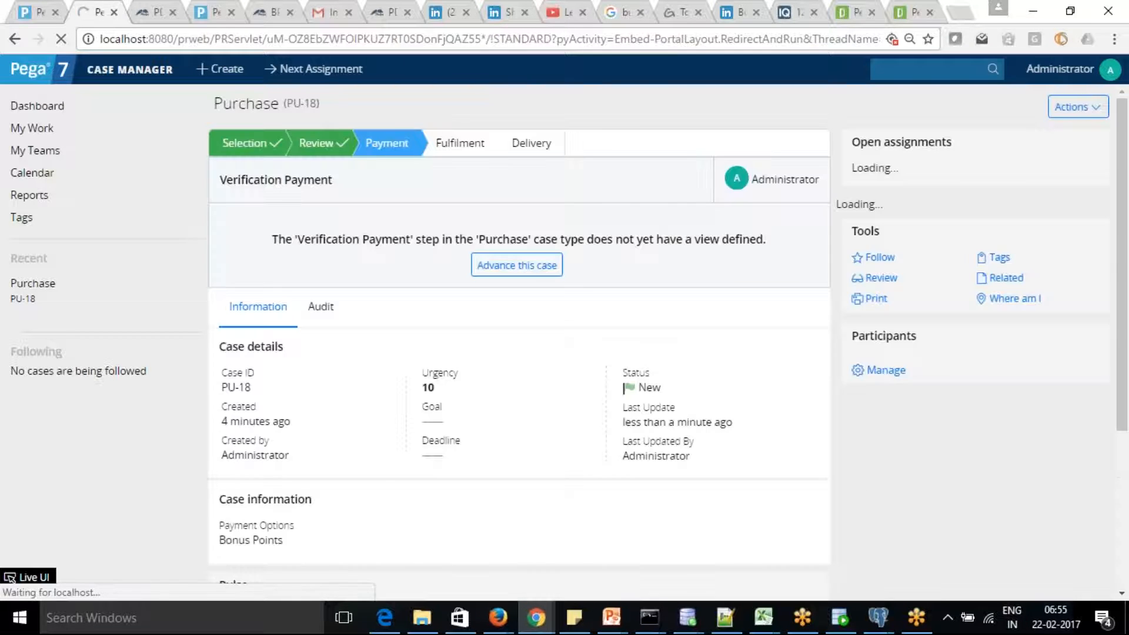
pyautogui.click(504, 268)
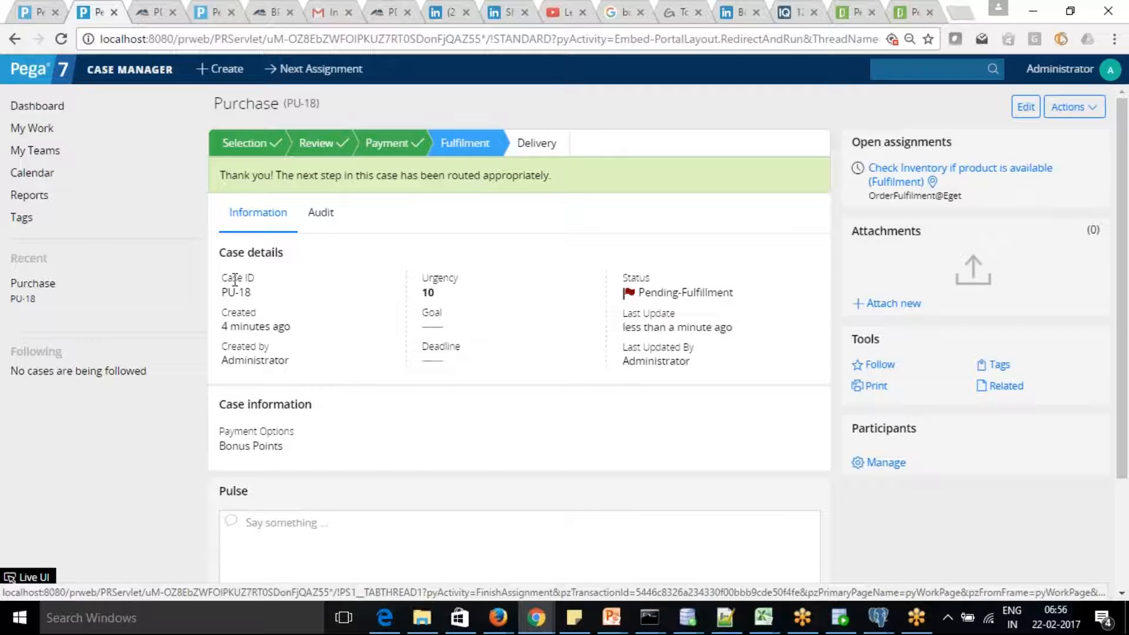
pyautogui.click(38, 106)
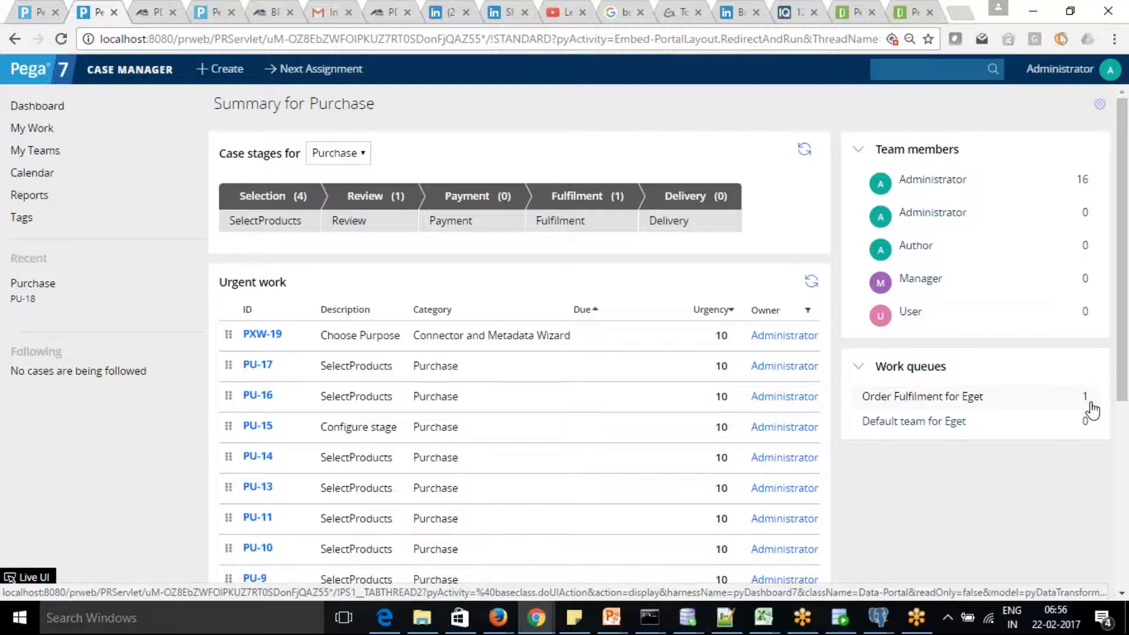
# Open PU-18 from the Order Fulfilment for Eget queue and confirm reopening it.
pyautogui.click(935, 405)
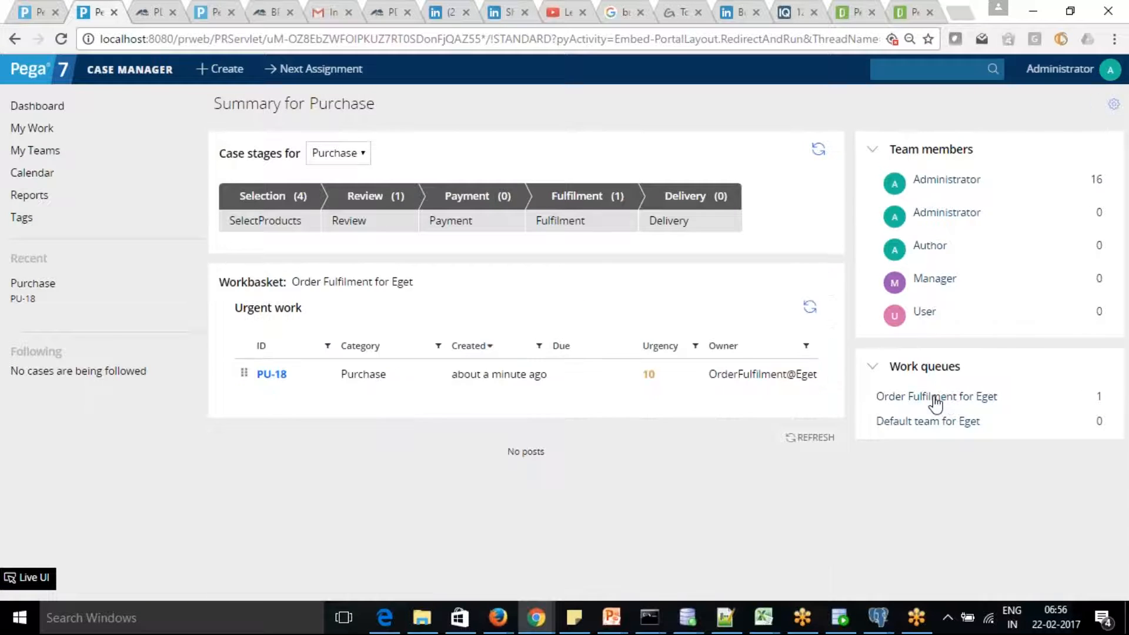
pyautogui.click(272, 380)
pyautogui.click(272, 377)
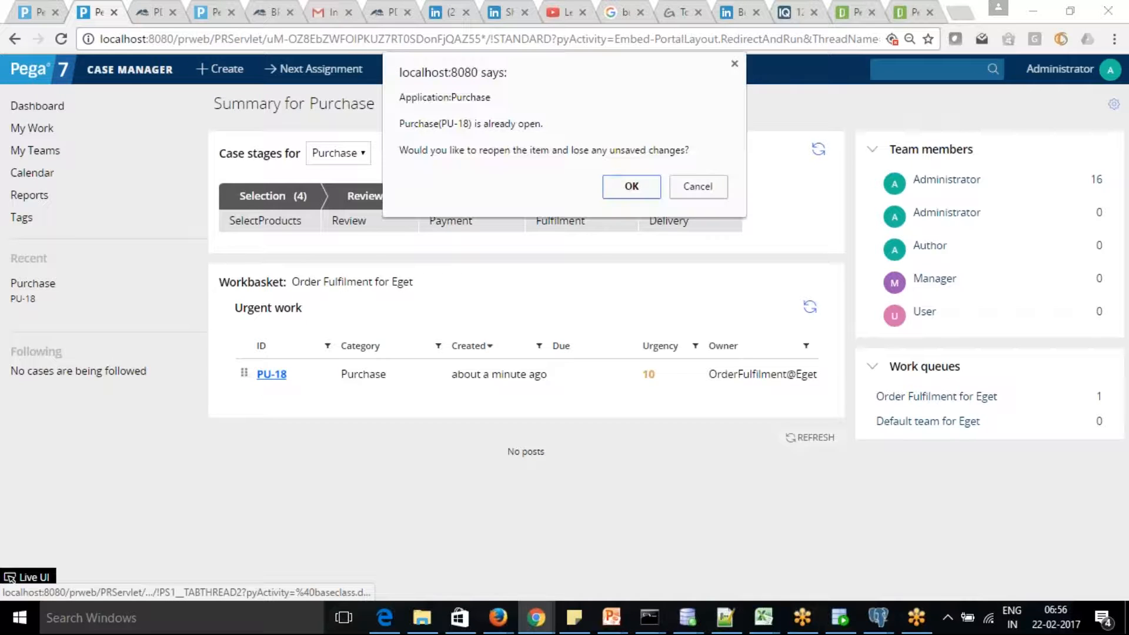
pyautogui.click(630, 187)
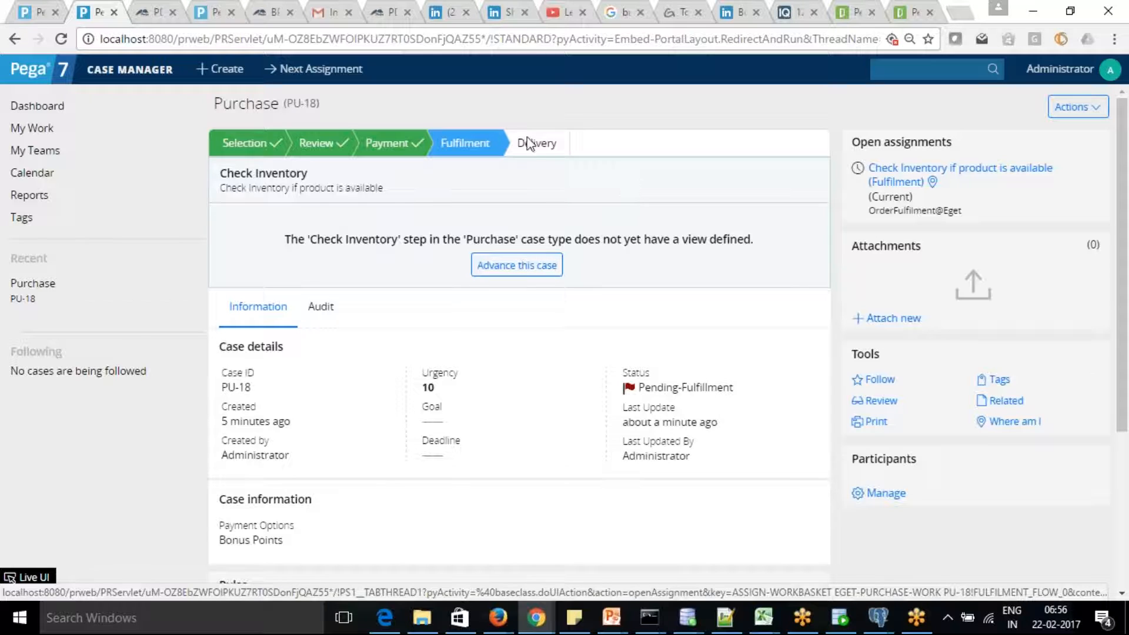
# Return to Designer Studio and show the Select Payment Option section with its Payment Options dropdown.
pyautogui.click(43, 9)
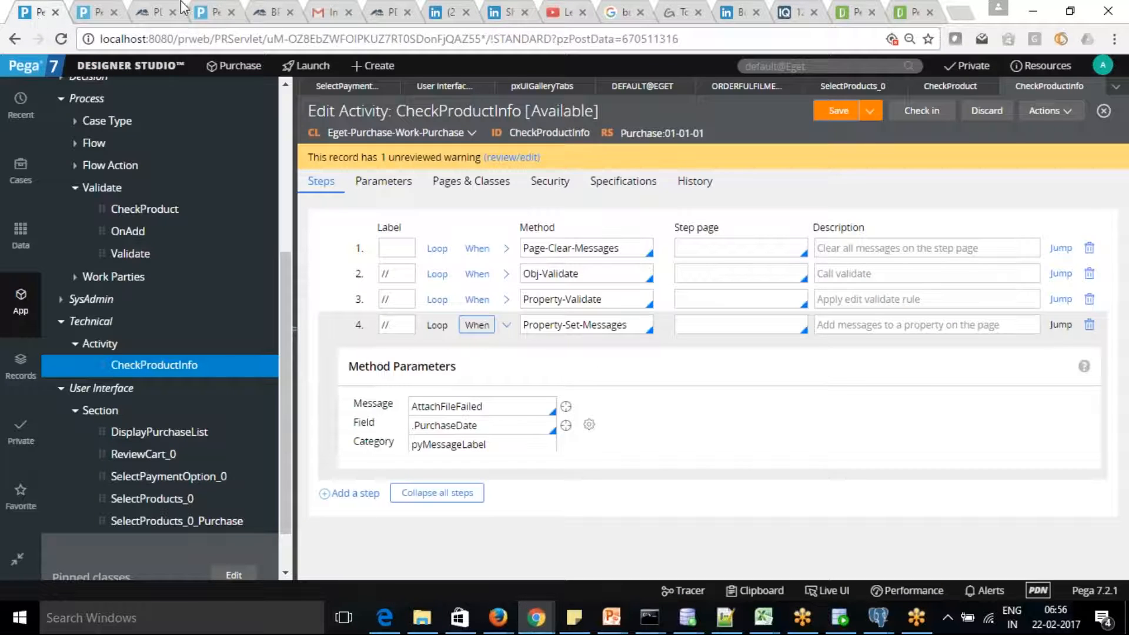
pyautogui.click(444, 86)
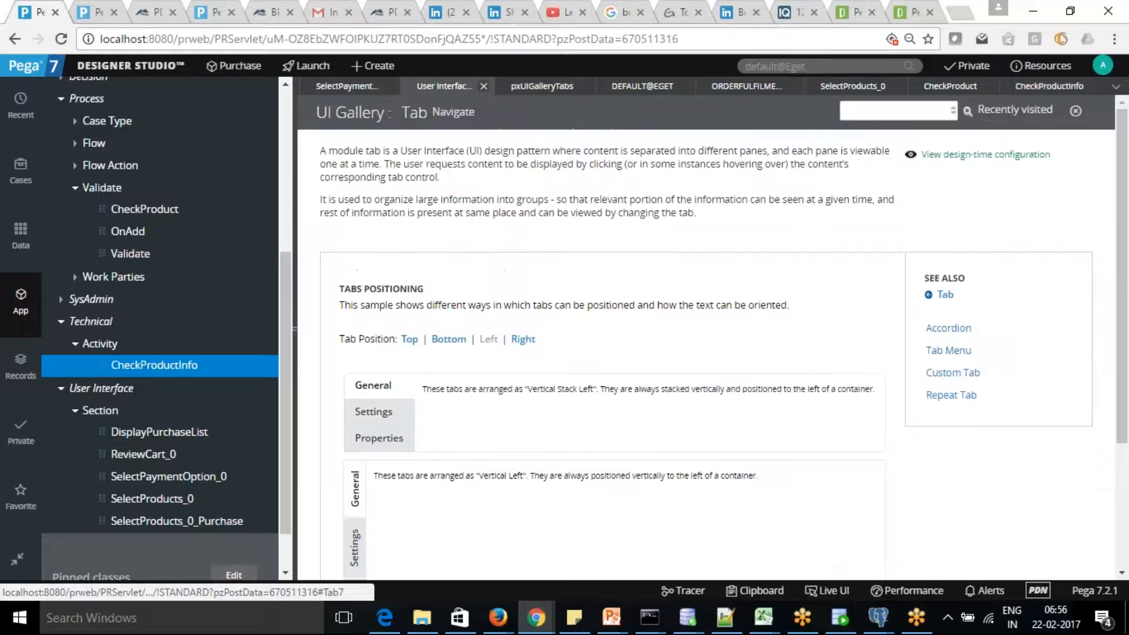
pyautogui.click(334, 89)
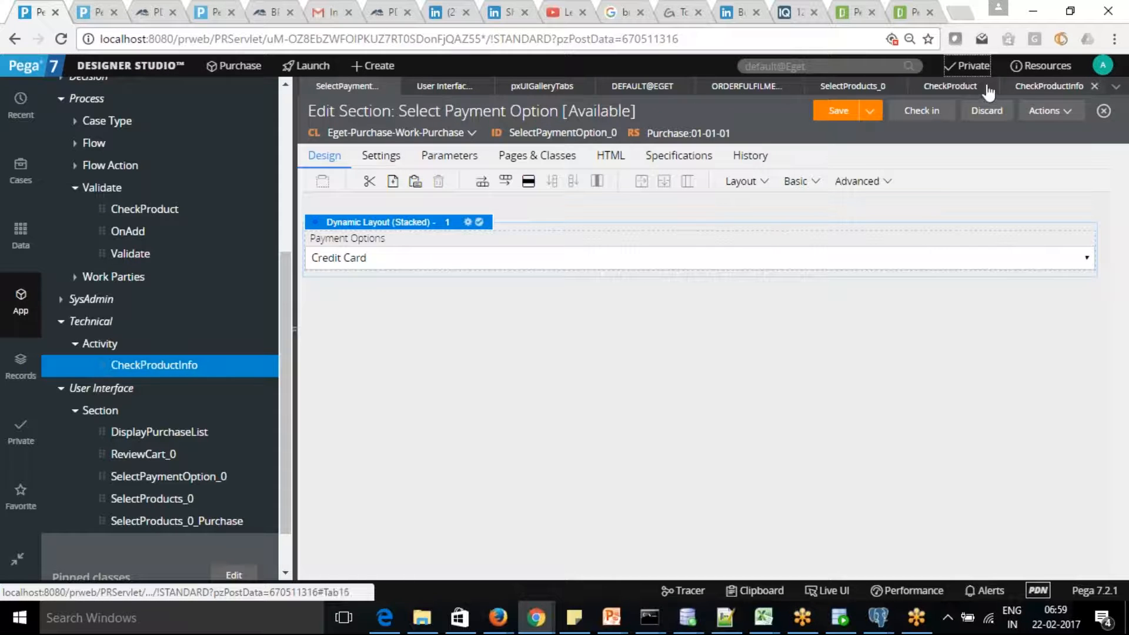
# Close the Default team for Eget workbasket and return to the Purchase case type's life cycle.
pyautogui.click(950, 86)
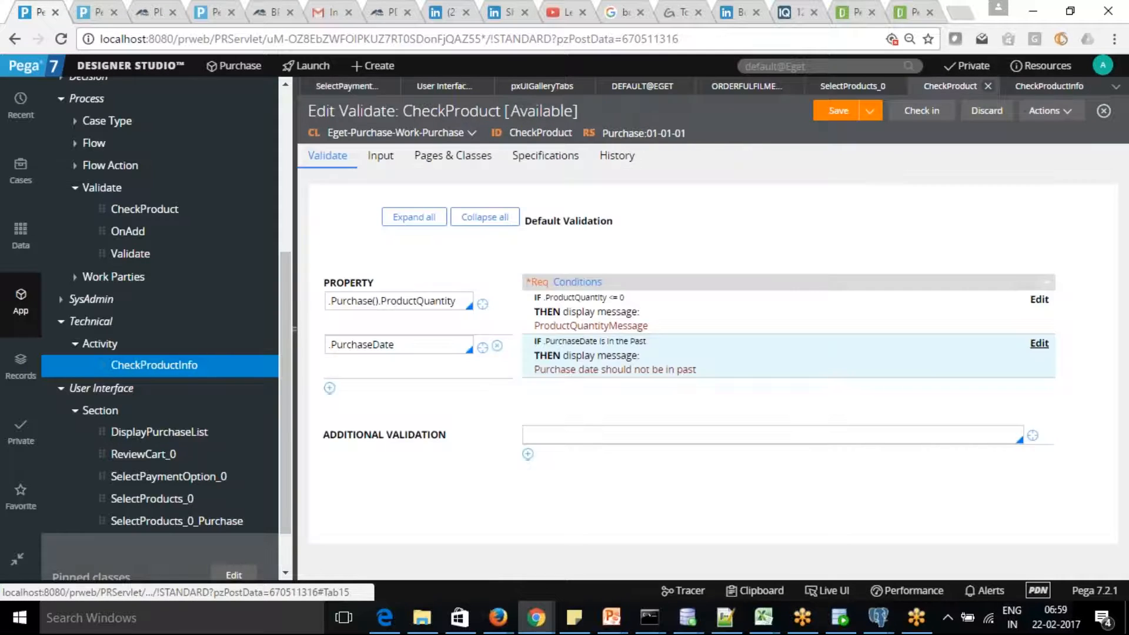
pyautogui.click(853, 87)
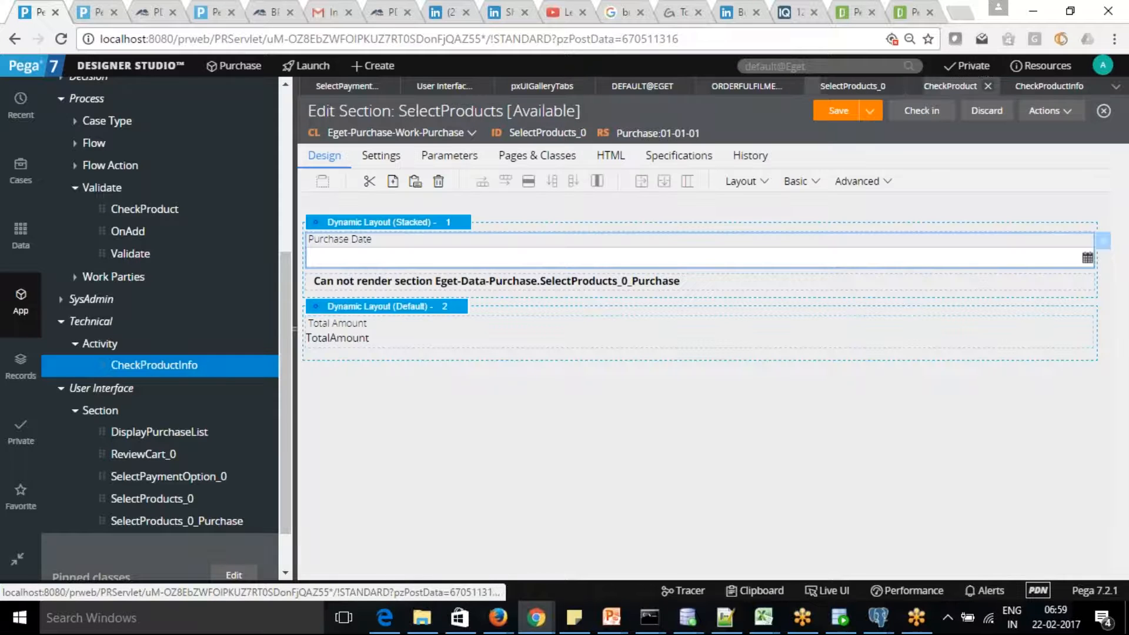
pyautogui.click(646, 87)
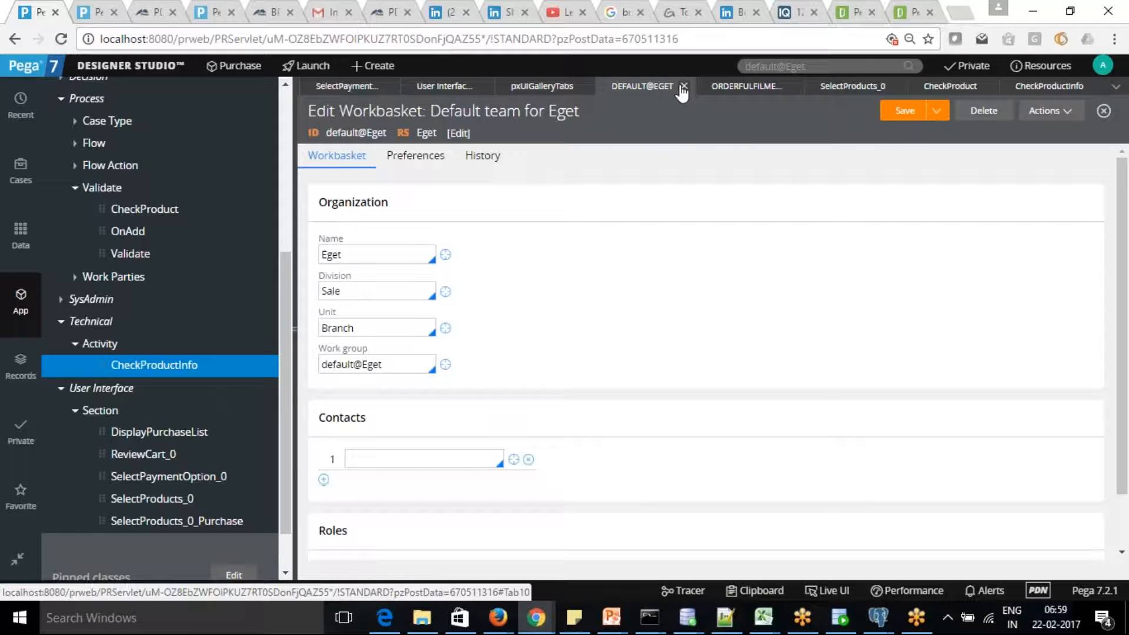
pyautogui.click(684, 87)
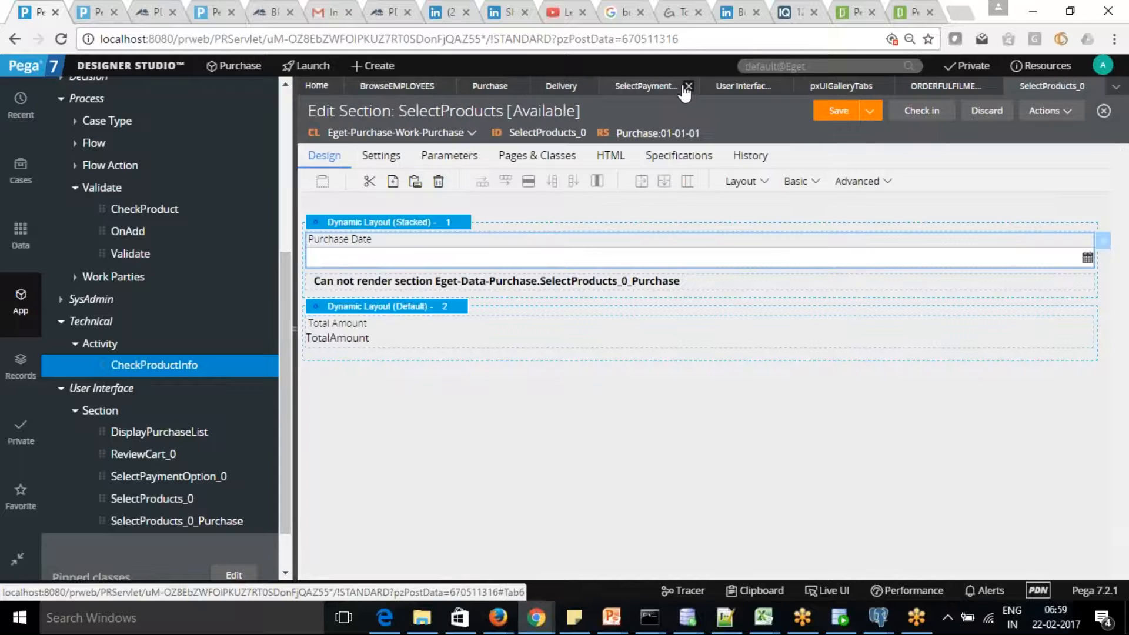
pyautogui.click(558, 87)
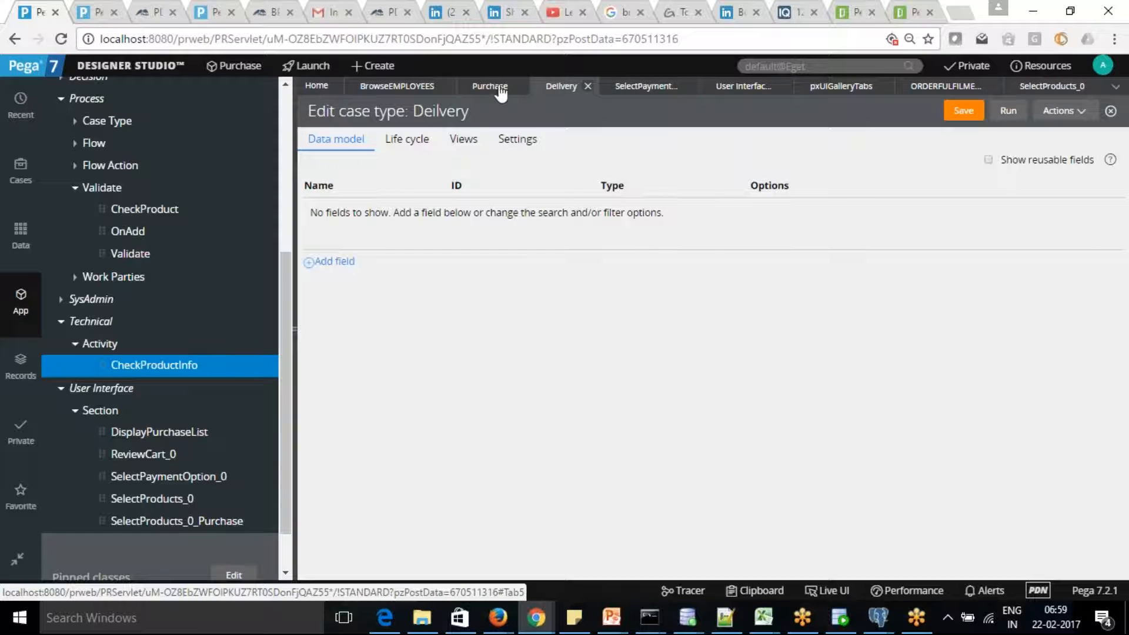
pyautogui.click(484, 92)
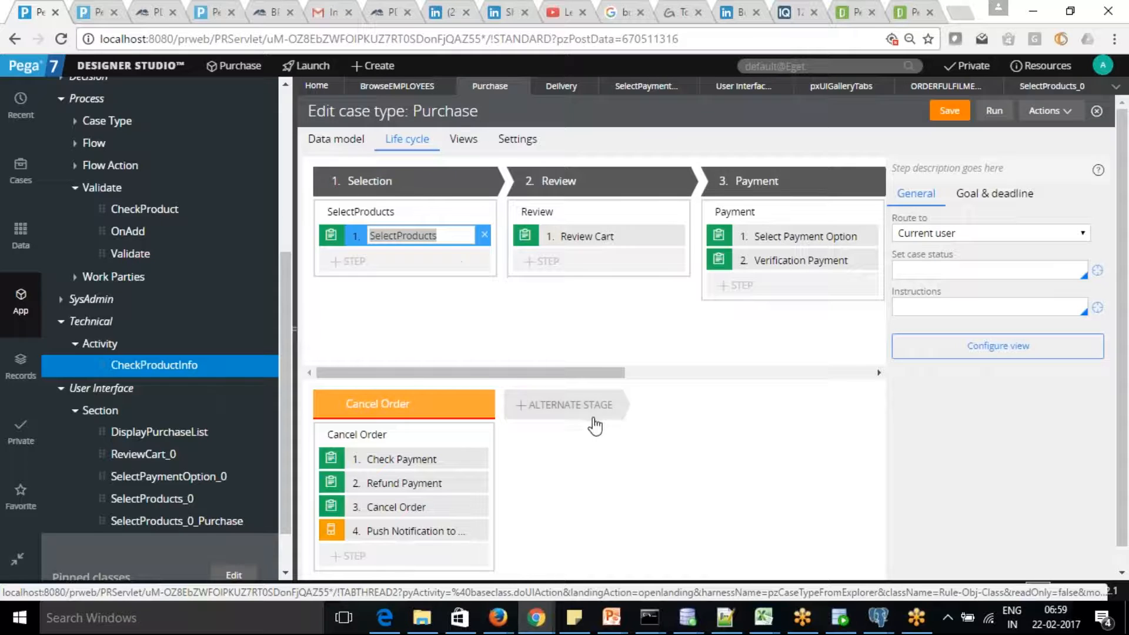
# Scroll the Purchase stage strip right to reveal the Fulfilment and Delivery stages.
pyautogui.moveTo(604, 377); pyautogui.dragTo(674, 377)
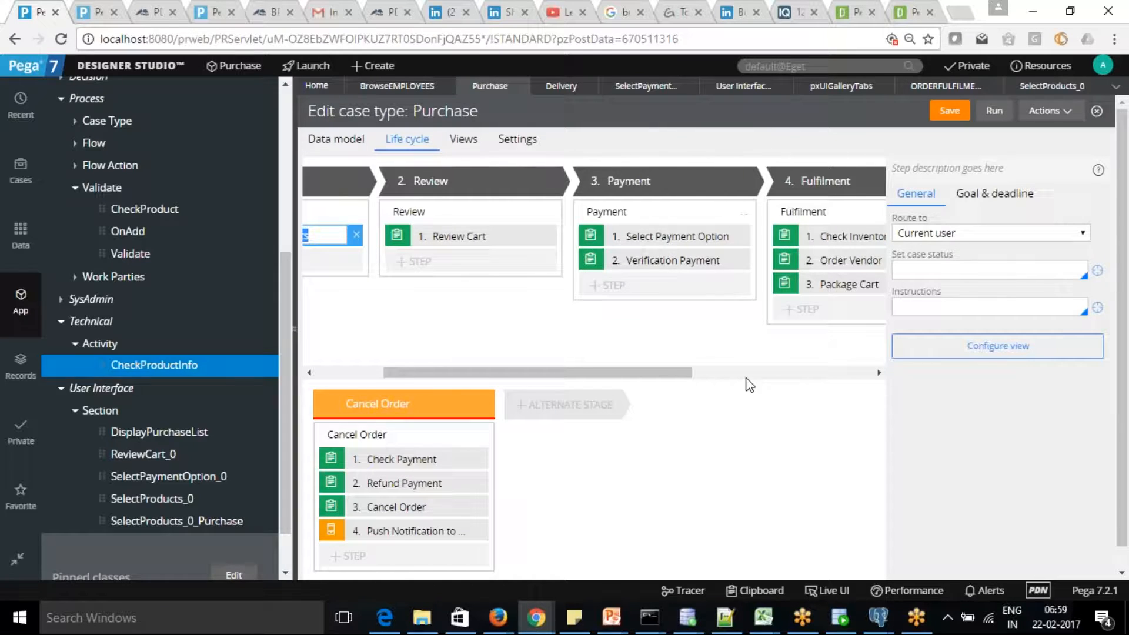
pyautogui.moveTo(679, 376); pyautogui.dragTo(788, 376)
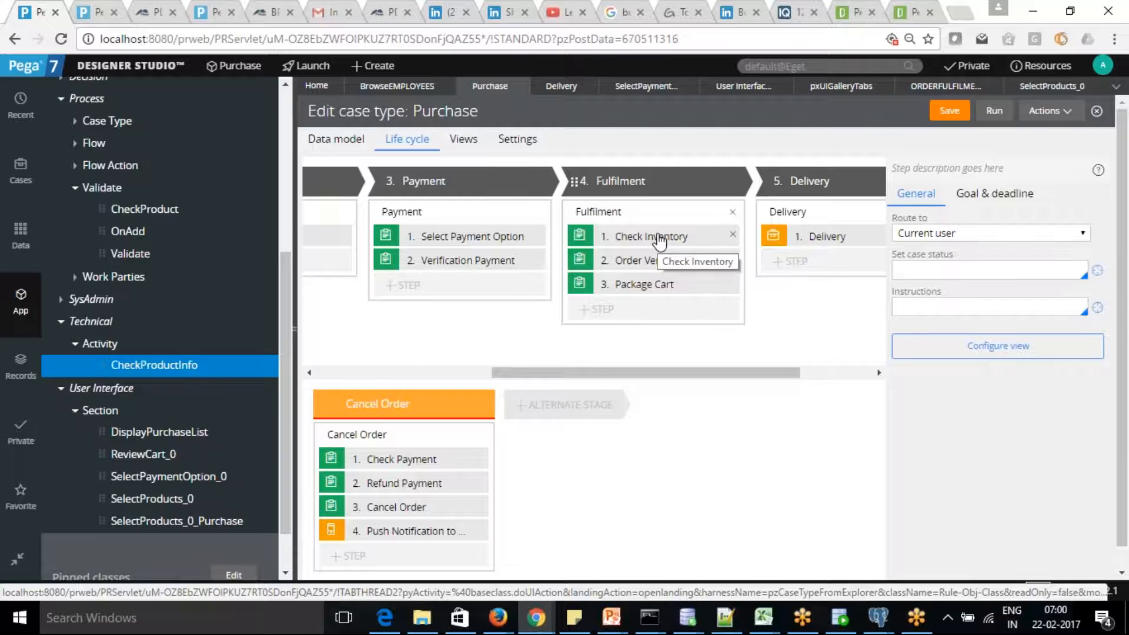
# Scroll the Purchase stage strip to the Cancel Order stage's four steps, Check Payment through Push Notification.
pyautogui.moveTo(715, 367); pyautogui.dragTo(768, 368)
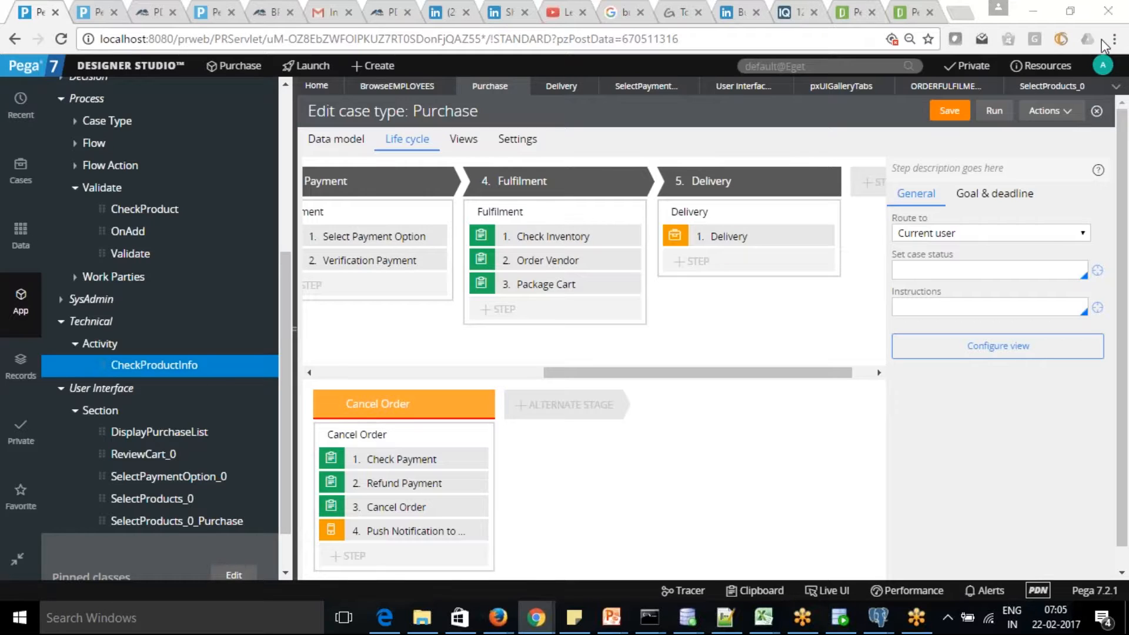
# Save the Purchase case type and review the Payment, Fulfilment and Delivery stages.
pyautogui.click(951, 111)
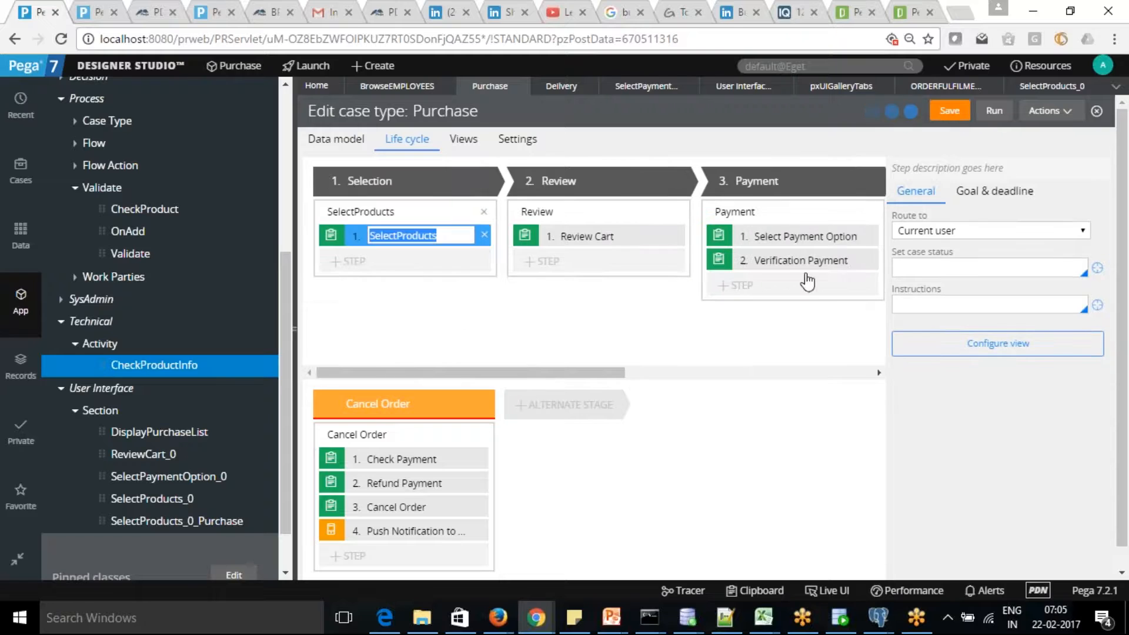
pyautogui.moveTo(615, 373); pyautogui.dragTo(874, 378)
pyautogui.moveTo(595, 374); pyautogui.dragTo(872, 383)
pyautogui.click(949, 112)
pyautogui.moveTo(604, 373); pyautogui.dragTo(793, 365)
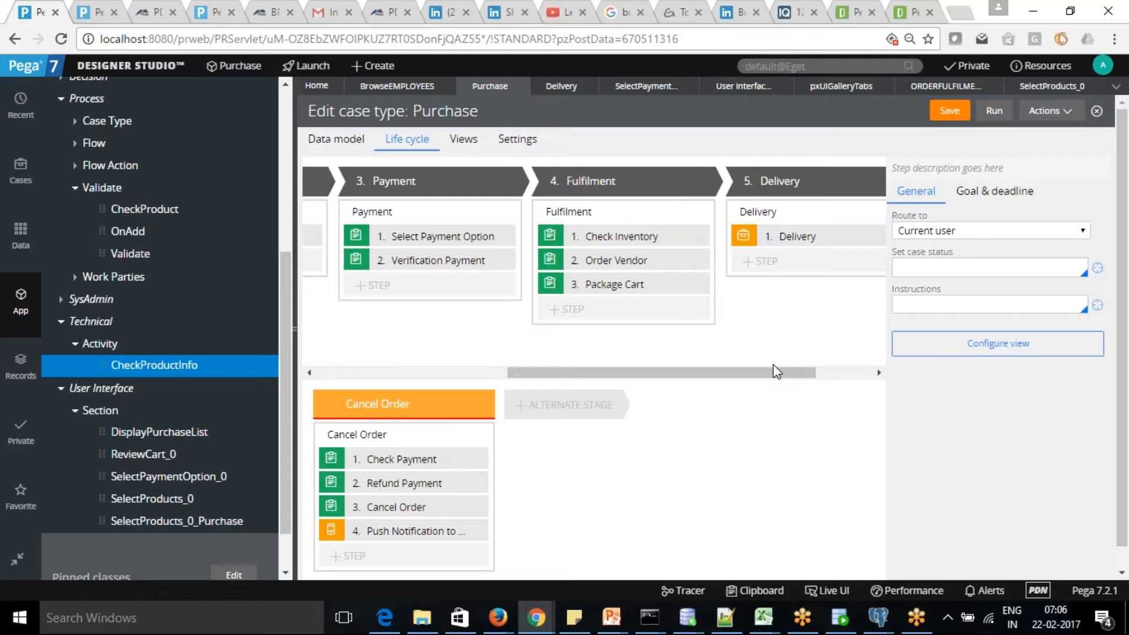